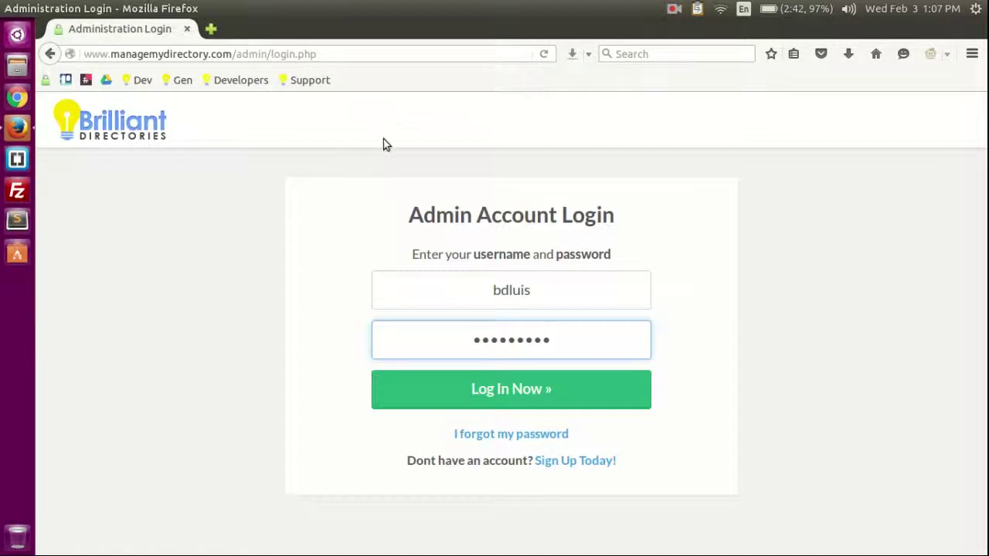
# Step: Sign in to the Brilliant Directories admin account from the login form
pyautogui.click(607, 296)
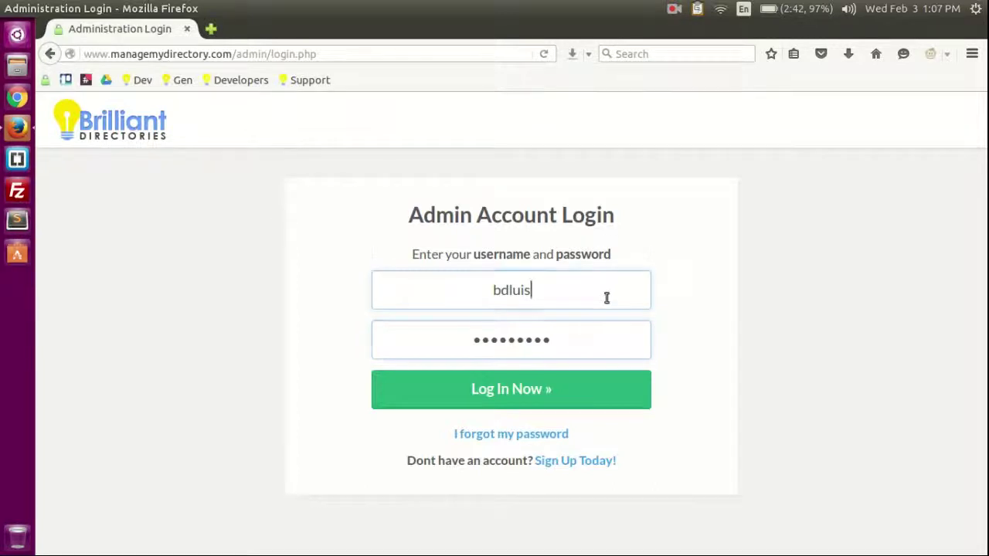
pyautogui.click(691, 290)
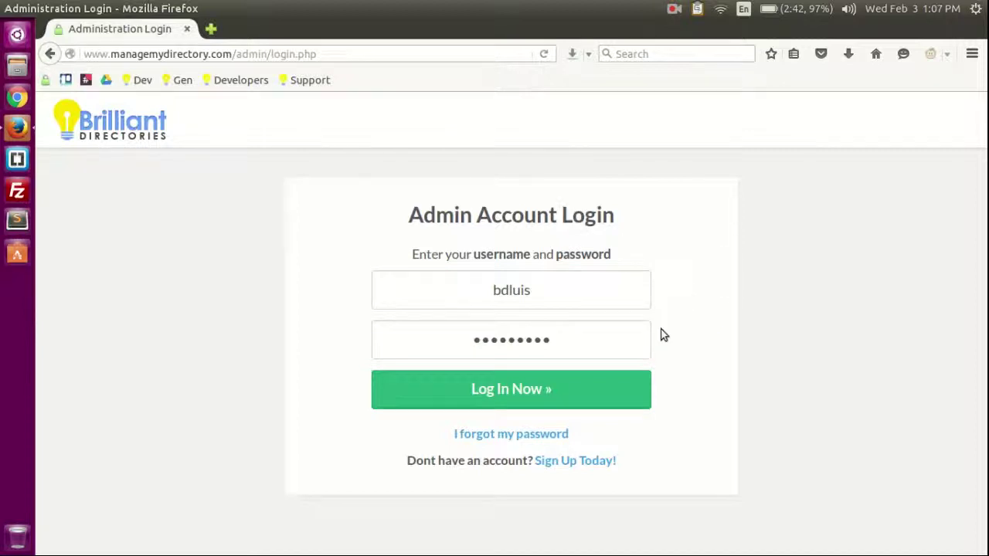
pyautogui.click(541, 391)
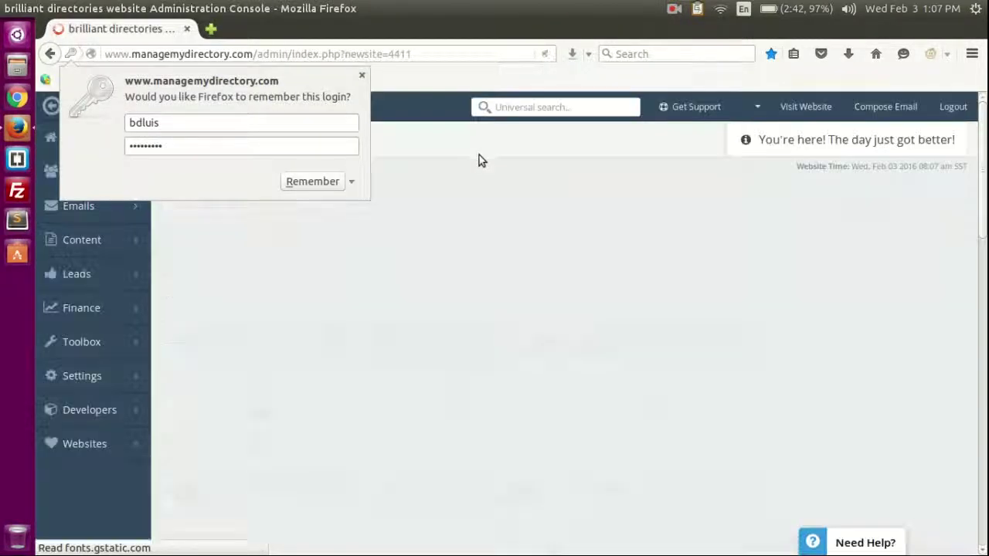
# Step: Dismiss Firefox's save-login prompt and review the dashboard: 4 members, 0 leads, $0.00 revenue
pyautogui.click(459, 146)
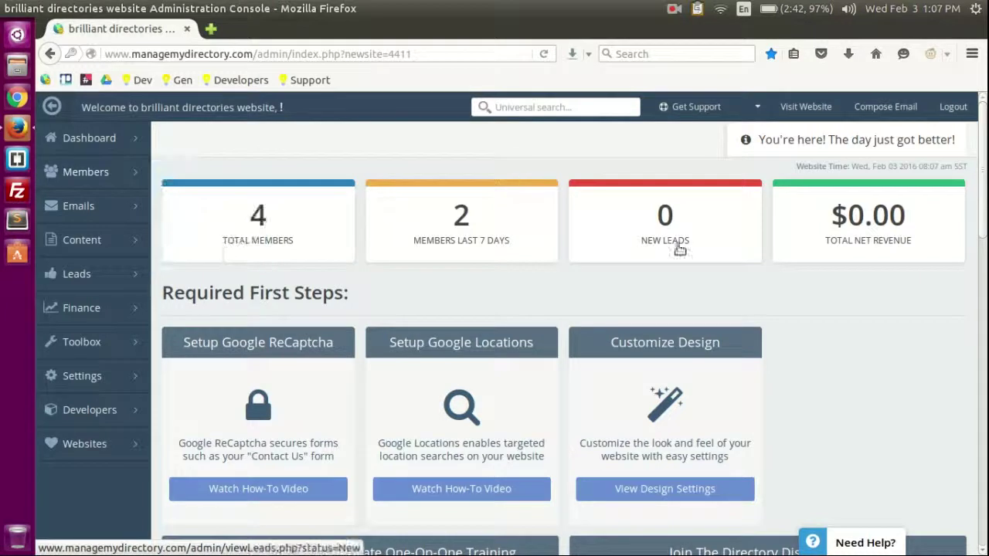
pyautogui.moveTo(144, 145)
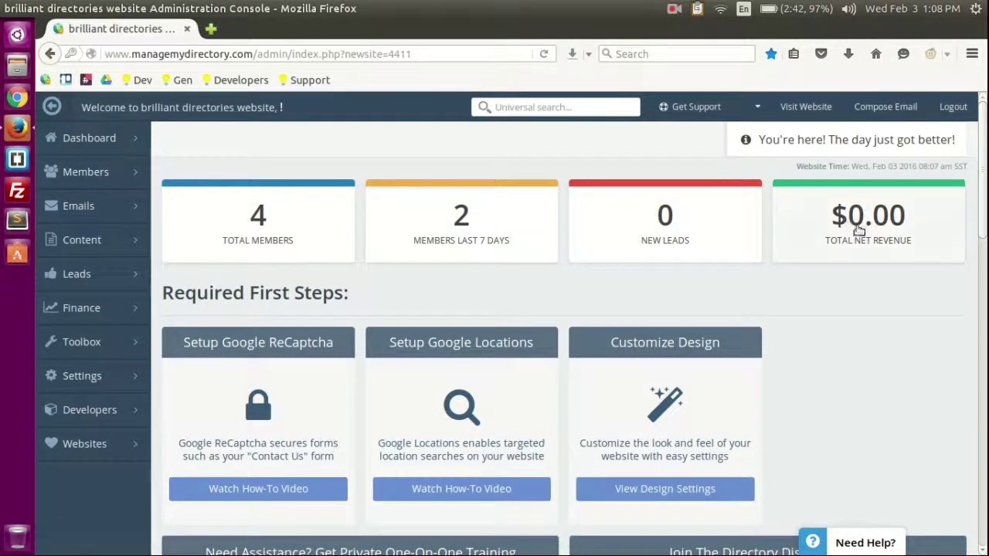
pyautogui.scroll(-2, 902, 287)
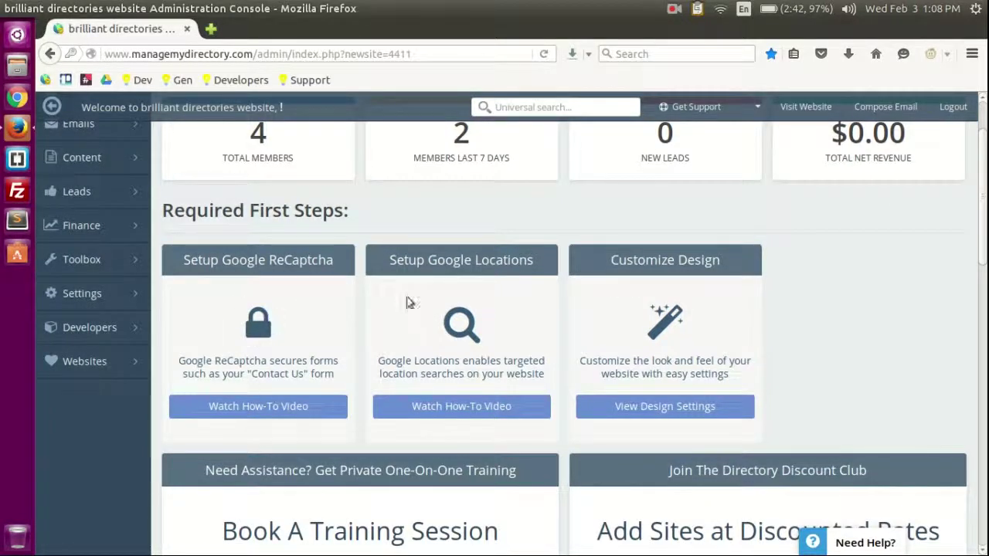
pyautogui.scroll(-12, 844, 319)
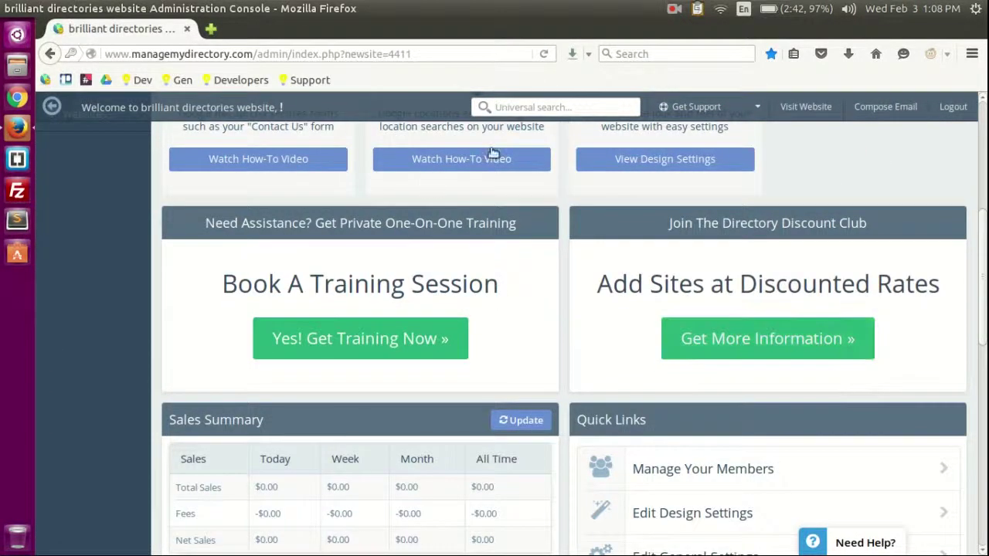
pyautogui.scroll(-5, 533, 457)
pyautogui.scroll(15, 553, 434)
pyautogui.scroll(5, 553, 438)
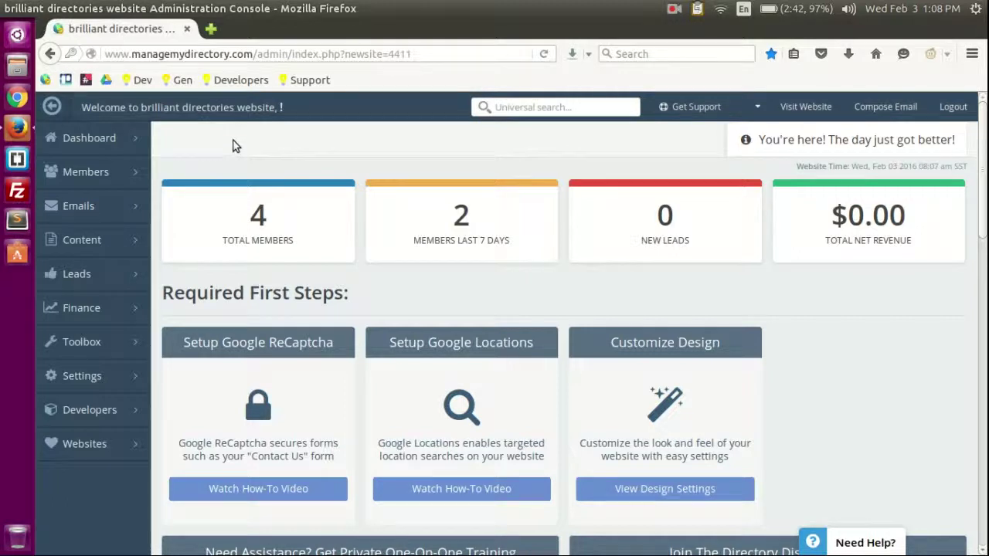
pyautogui.moveTo(87, 173)
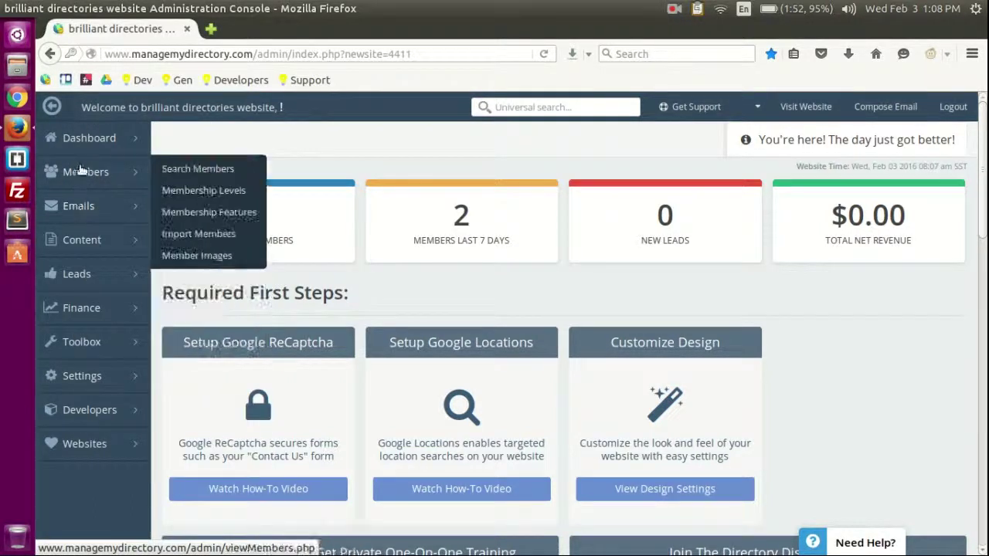
# Step: Preview the admin sidebar sections, then open Members > Search Members listing 4 members
pyautogui.moveTo(86, 255)
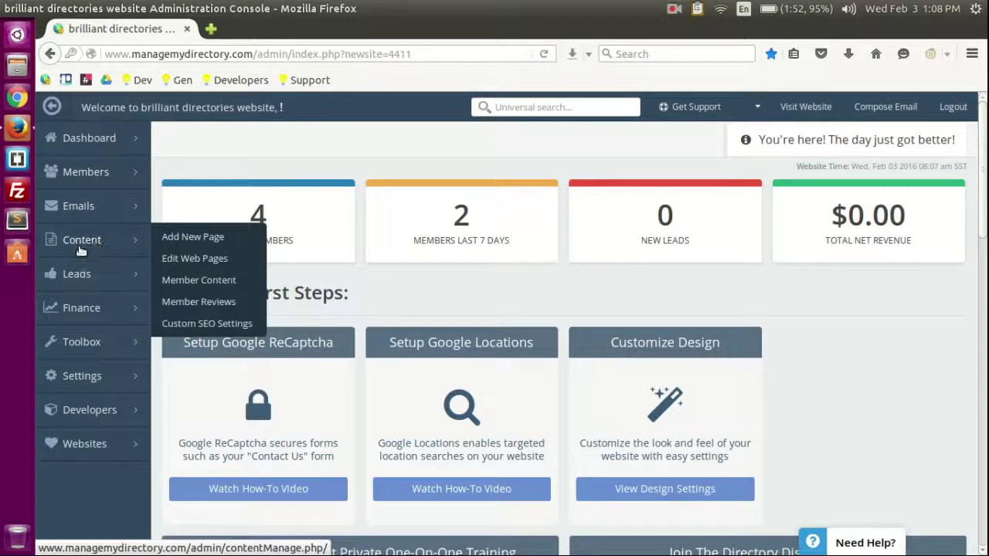
pyautogui.moveTo(83, 346)
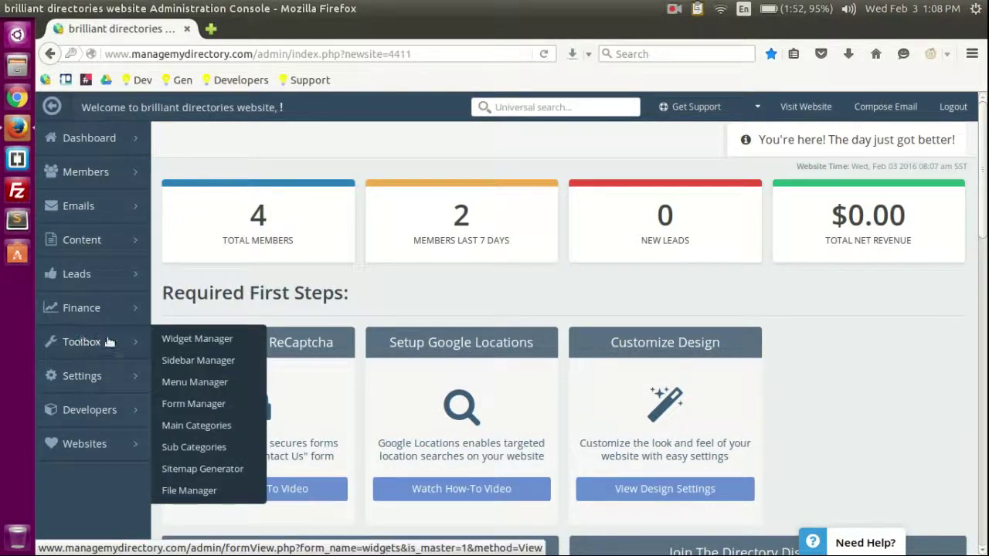
pyautogui.moveTo(98, 416)
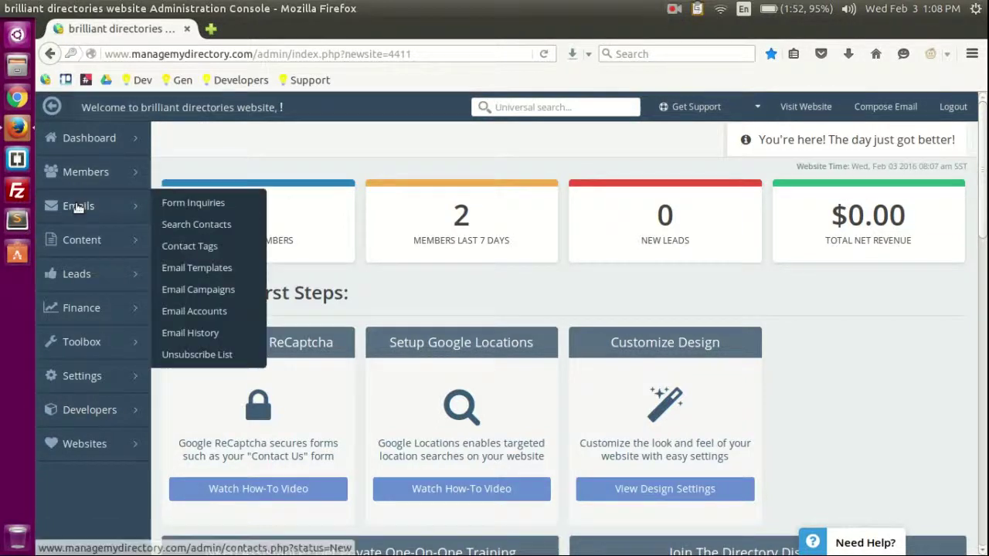
pyautogui.moveTo(94, 305)
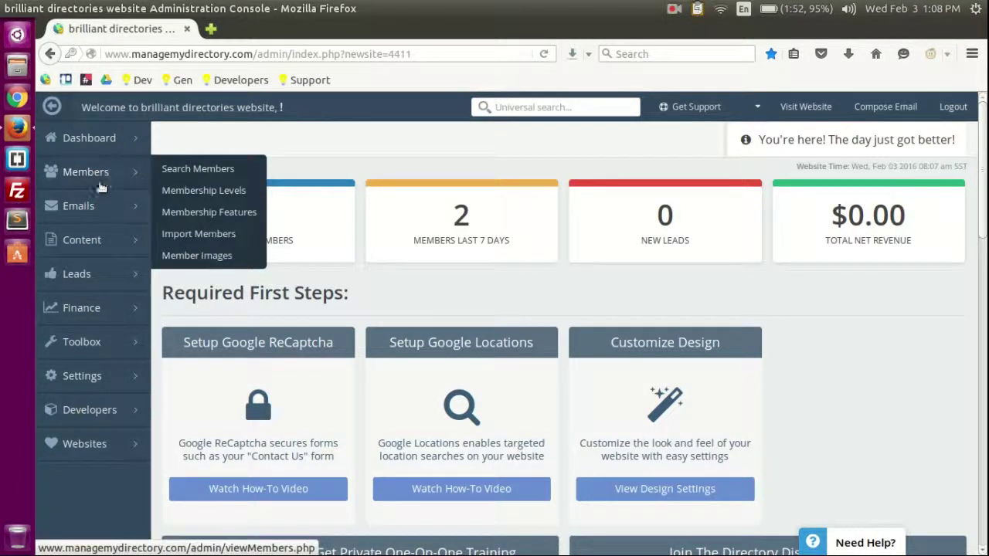
pyautogui.moveTo(93, 376)
pyautogui.click(209, 169)
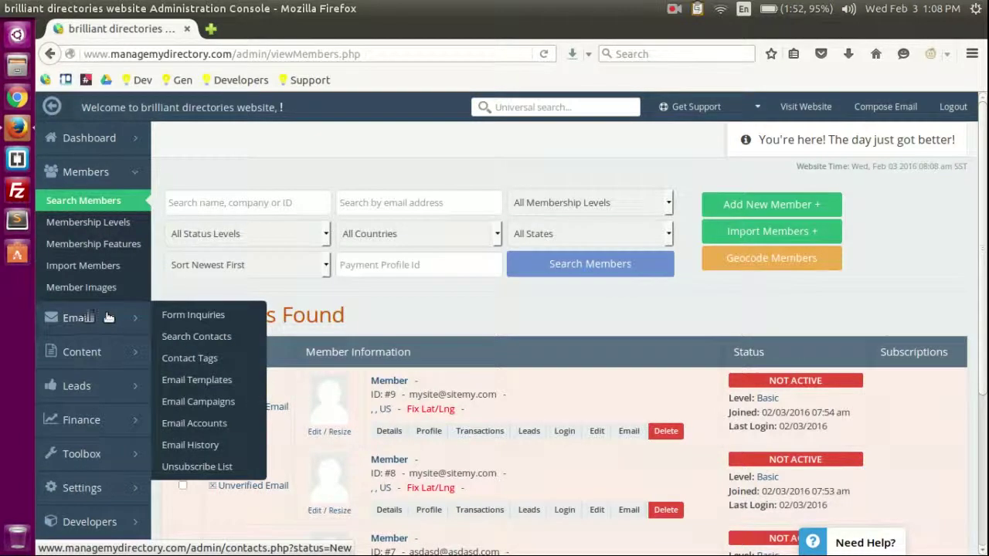
pyautogui.click(192, 317)
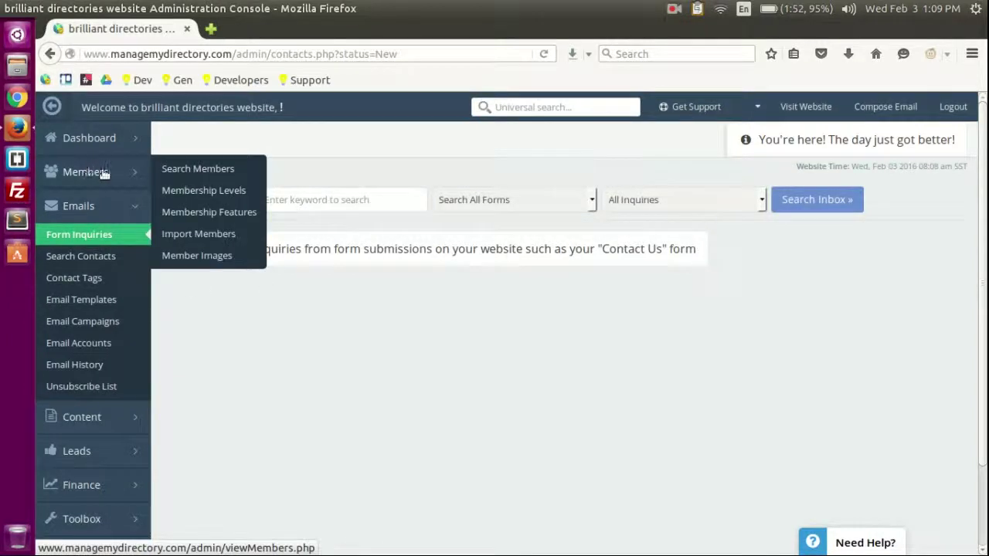
pyautogui.click(200, 168)
pyautogui.scroll(-2, 184, 312)
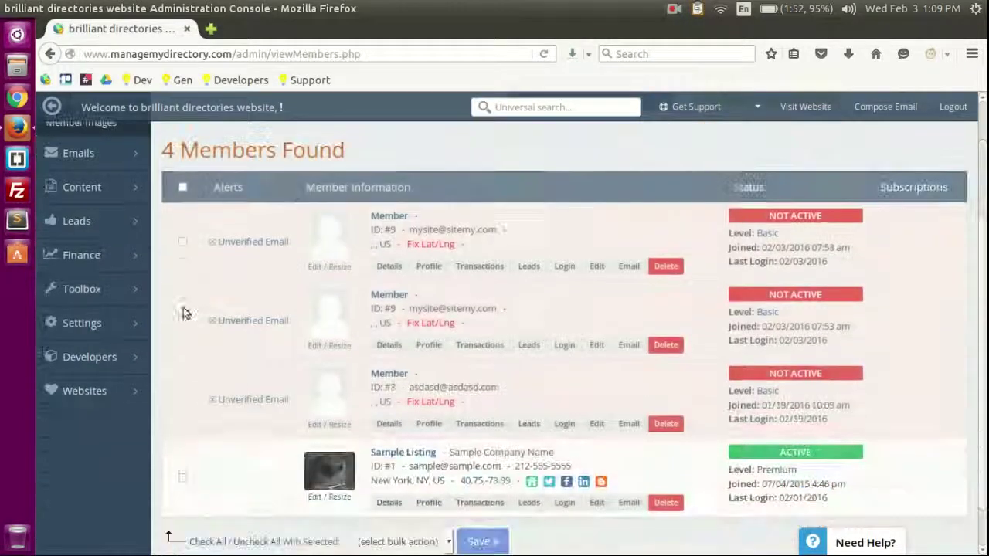
pyautogui.moveTo(69, 289)
pyautogui.click(164, 289)
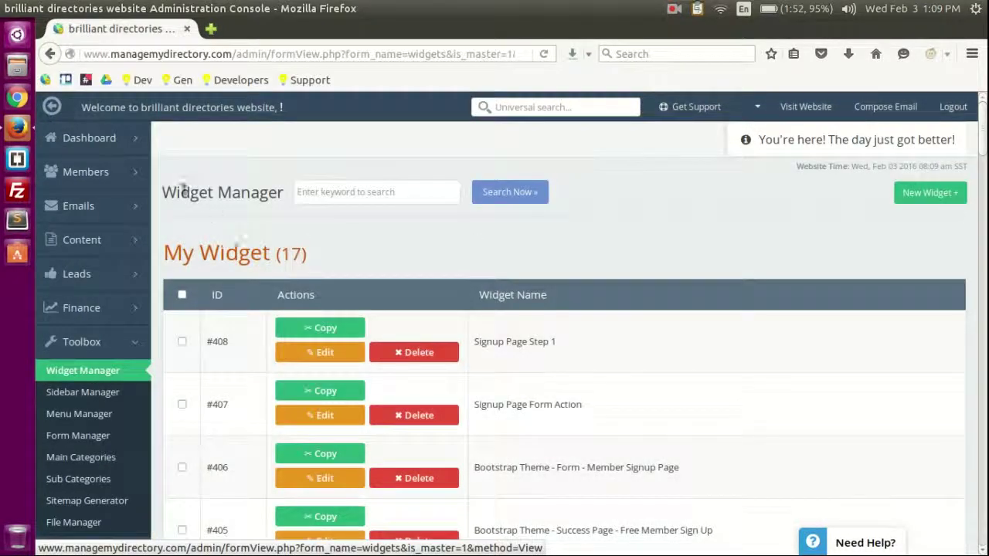
pyautogui.scroll(-5, 239, 309)
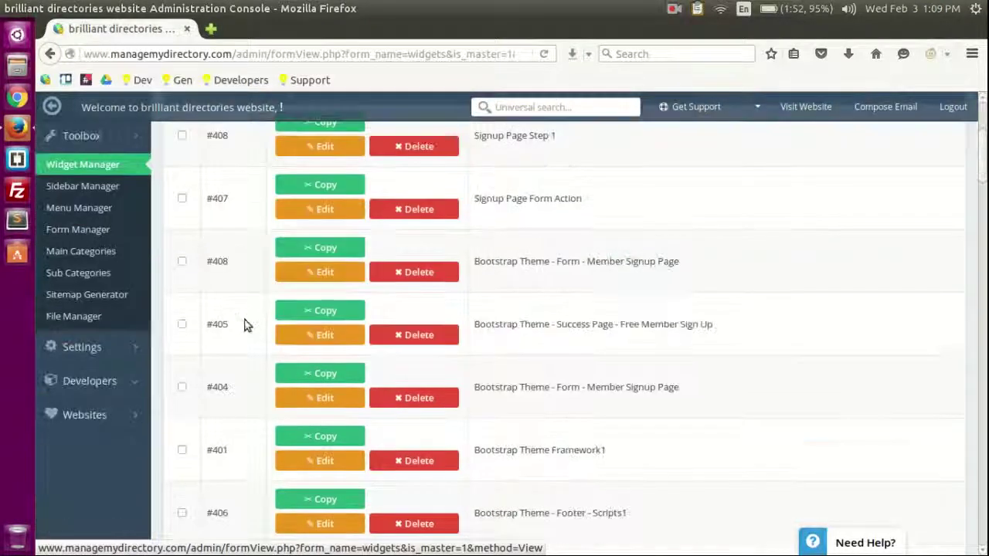
pyautogui.scroll(5, 154, 231)
pyautogui.click(84, 175)
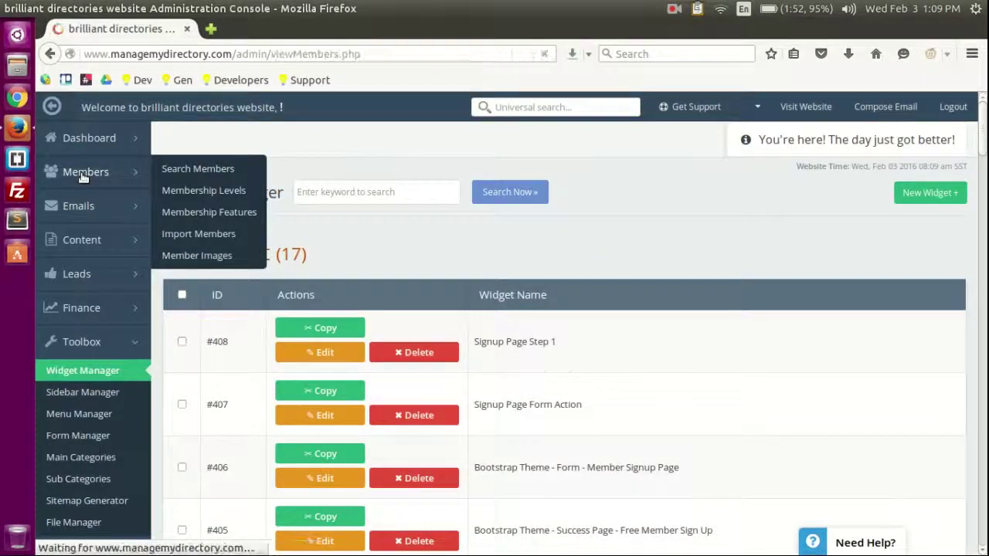
pyautogui.scroll(-5, 622, 367)
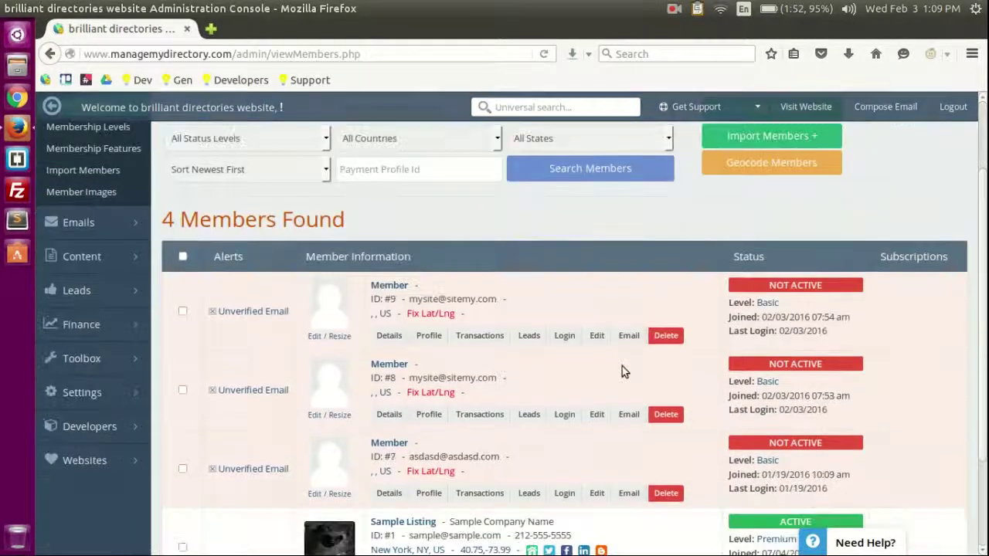
pyautogui.scroll(3, 636, 409)
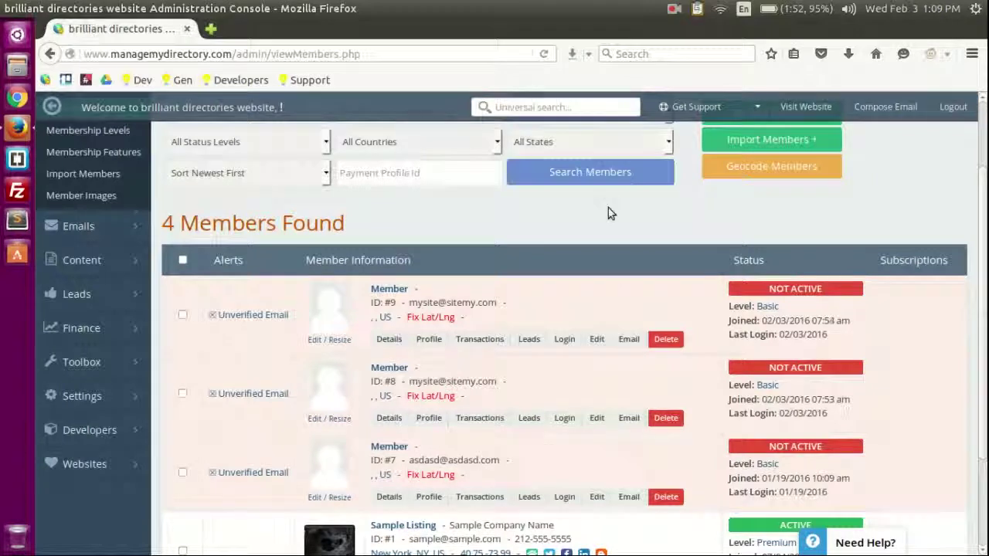
pyautogui.scroll(-2, 602, 247)
# Step: Open member #9's account details and close them without saving
pyautogui.click(596, 255)
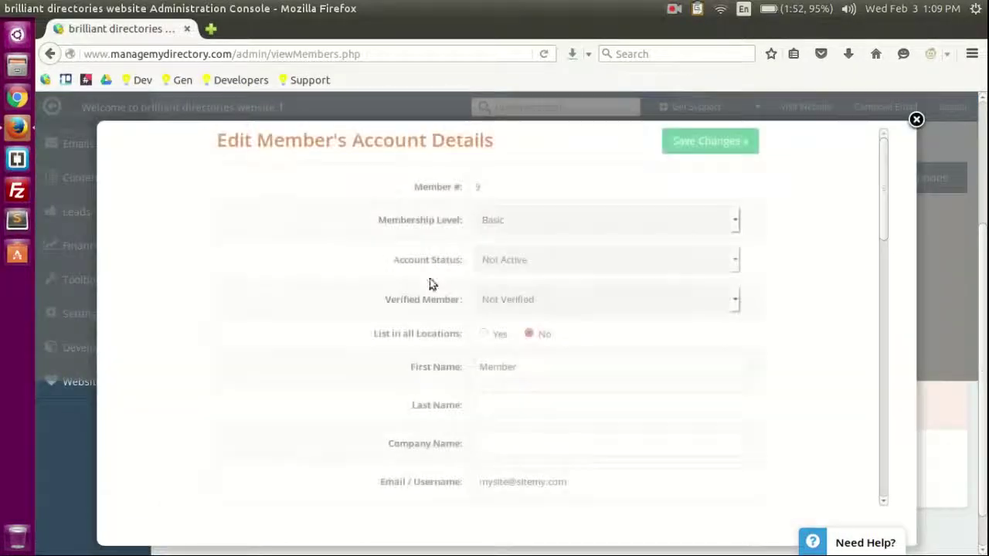
pyautogui.scroll(-4, 726, 294)
pyautogui.scroll(2, 665, 300)
pyautogui.scroll(1, 626, 299)
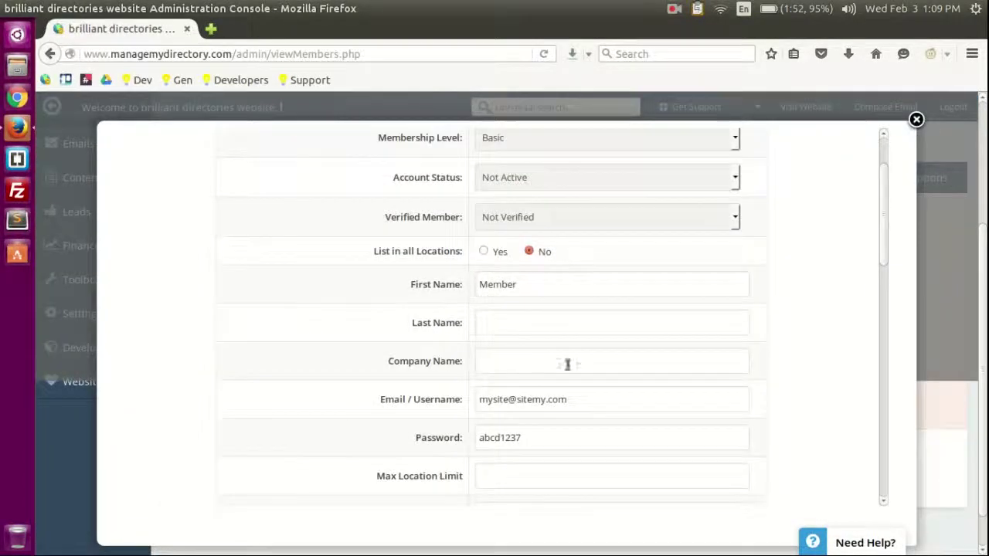
pyautogui.click(916, 121)
pyautogui.scroll(-1, 580, 321)
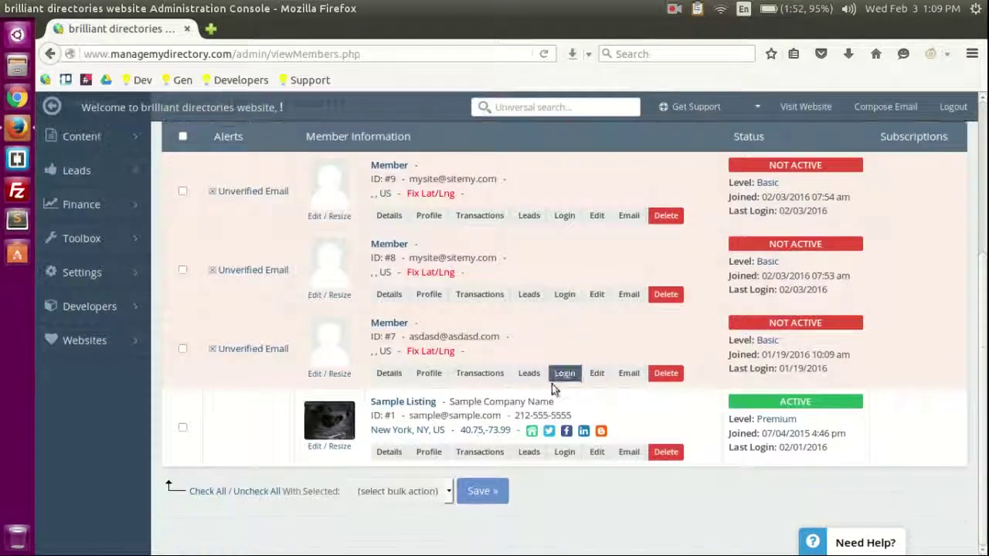
# Step: Open the Sample Listing member's details, keeping Premium level, Active status and Not Verified
pyautogui.click(596, 454)
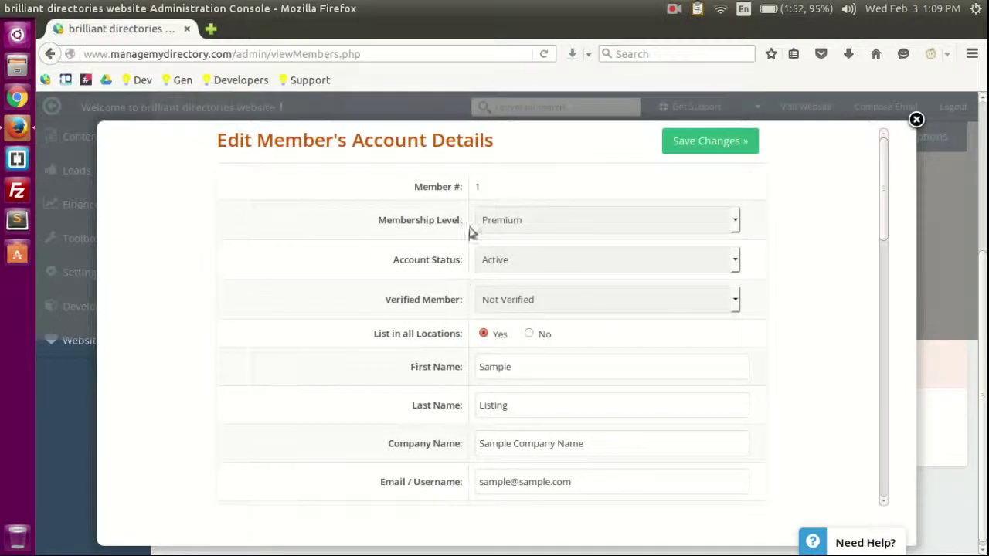
pyautogui.click(516, 223)
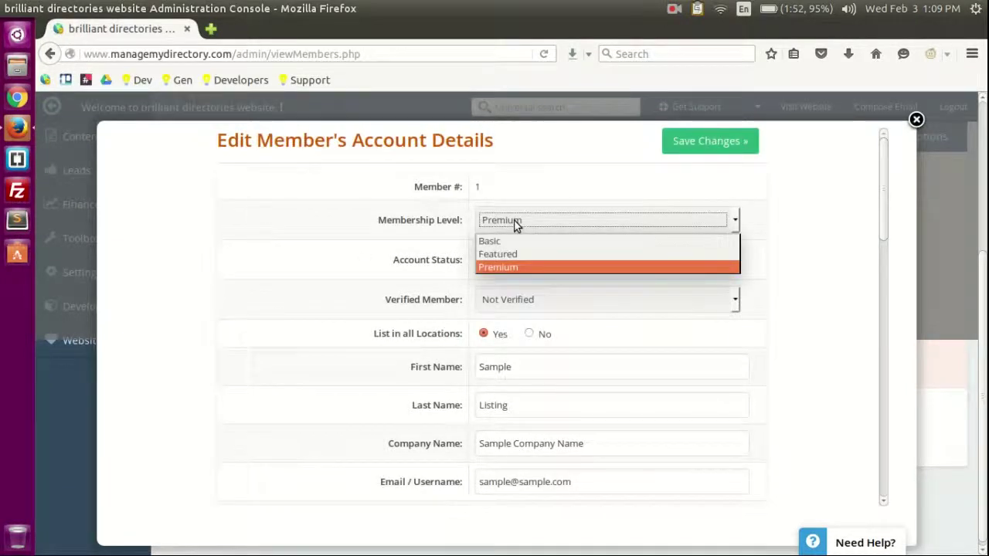
pyautogui.click(513, 219)
pyautogui.click(478, 261)
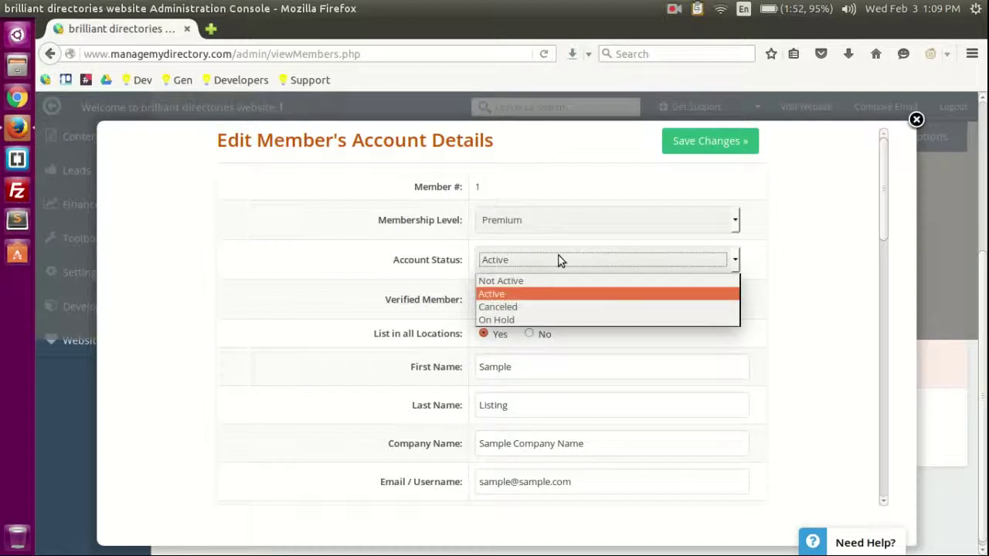
pyautogui.click(561, 261)
pyautogui.click(519, 300)
pyautogui.click(521, 301)
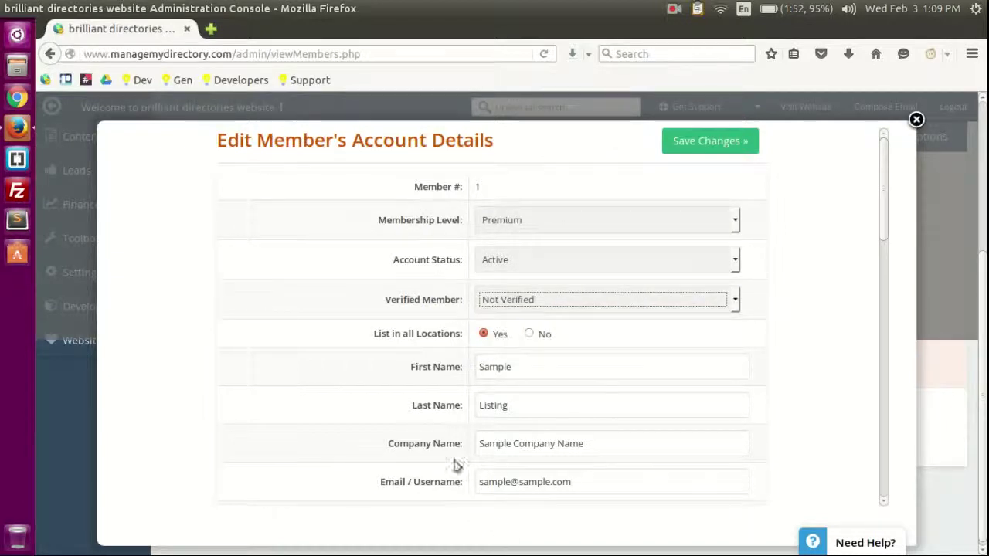
# Step: Scroll the member form and bring up page options on the membership level field
pyautogui.scroll(3, 430, 386)
pyautogui.click(422, 357)
pyautogui.scroll(-3, 356, 321)
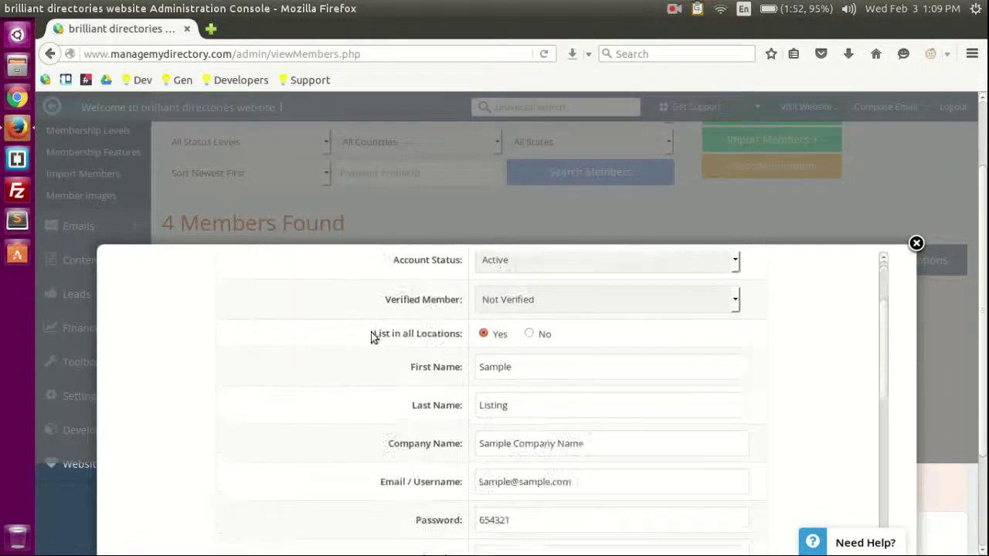
pyautogui.scroll(3, 356, 325)
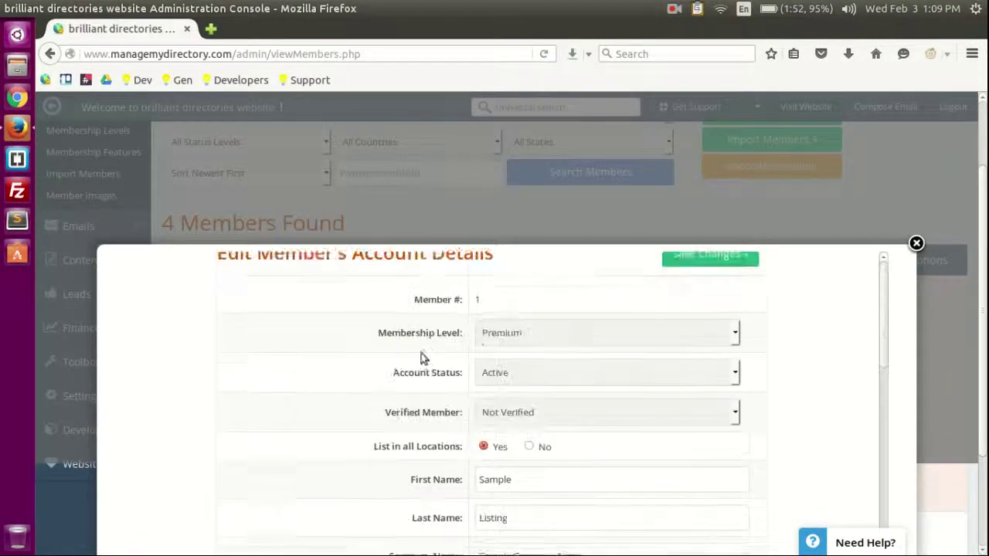
pyautogui.rightClick(515, 352)
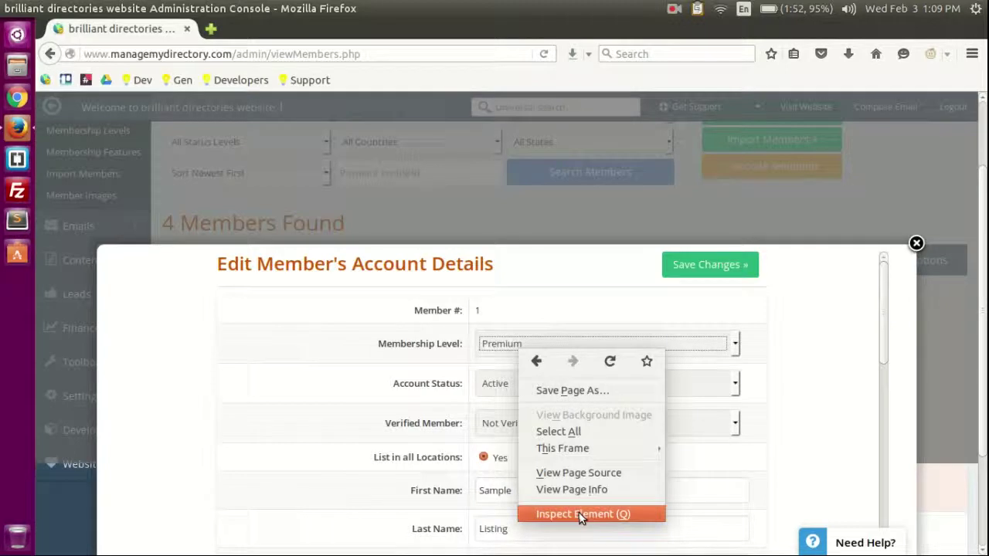
pyautogui.click(581, 516)
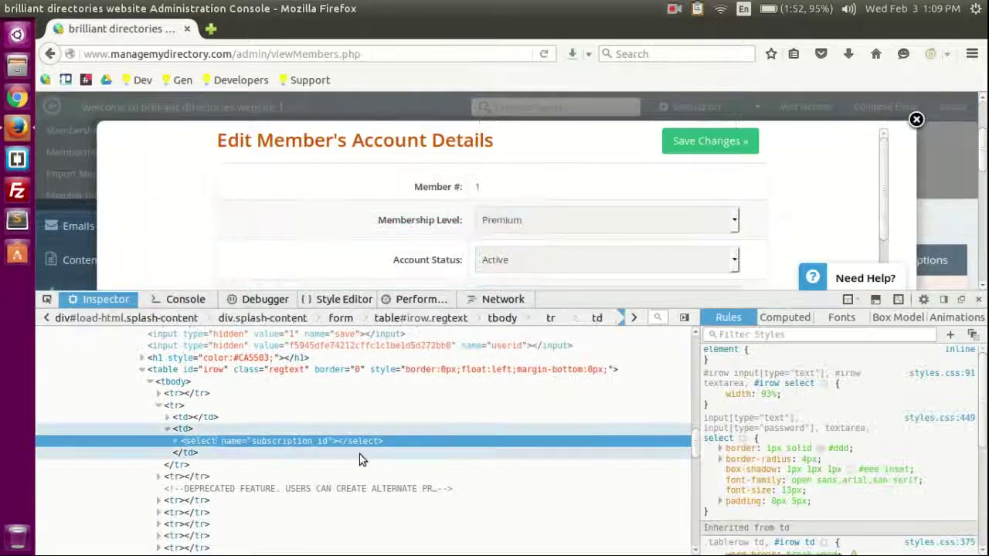
pyautogui.doubleClick(284, 442)
pyautogui.moveTo(253, 442); pyautogui.dragTo(307, 440)
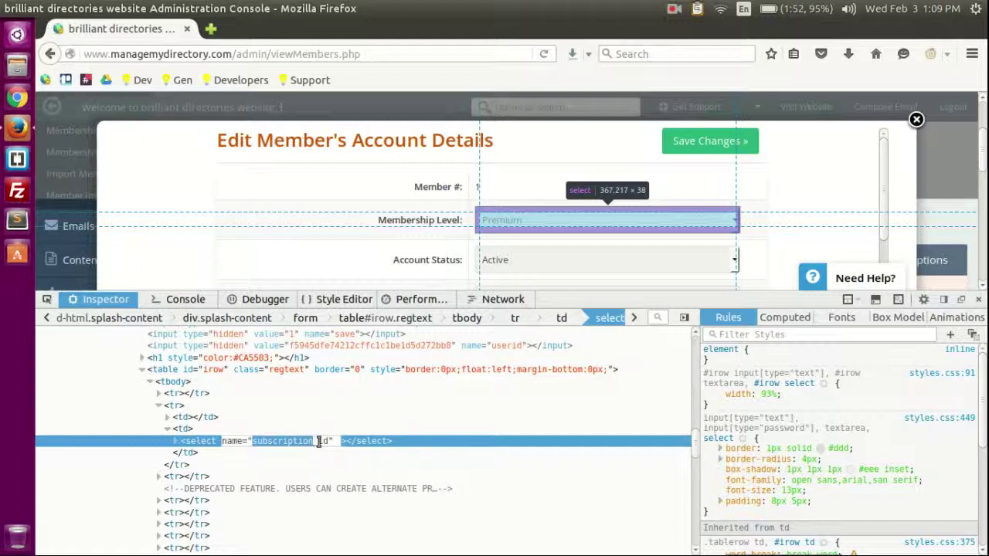
pyautogui.click(339, 441)
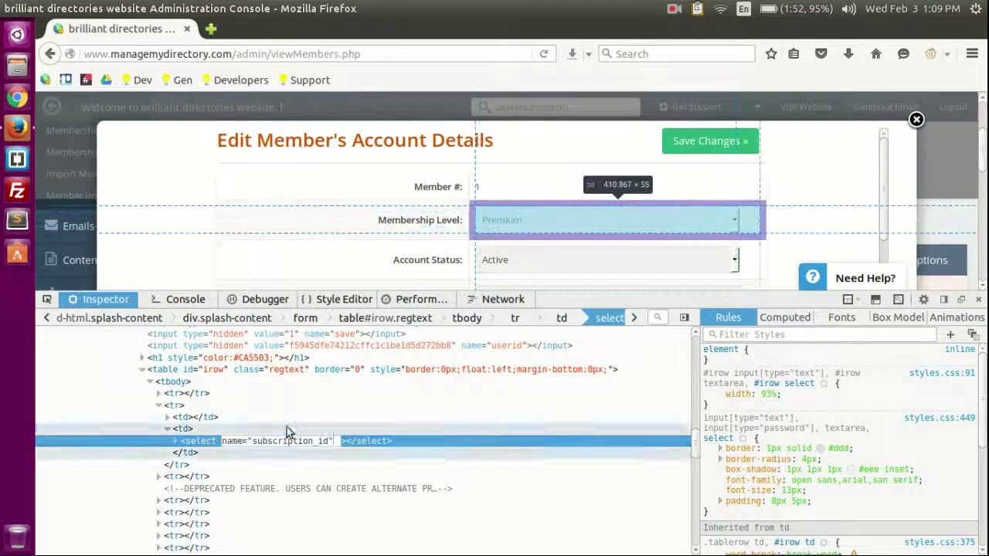
pyautogui.click(224, 428)
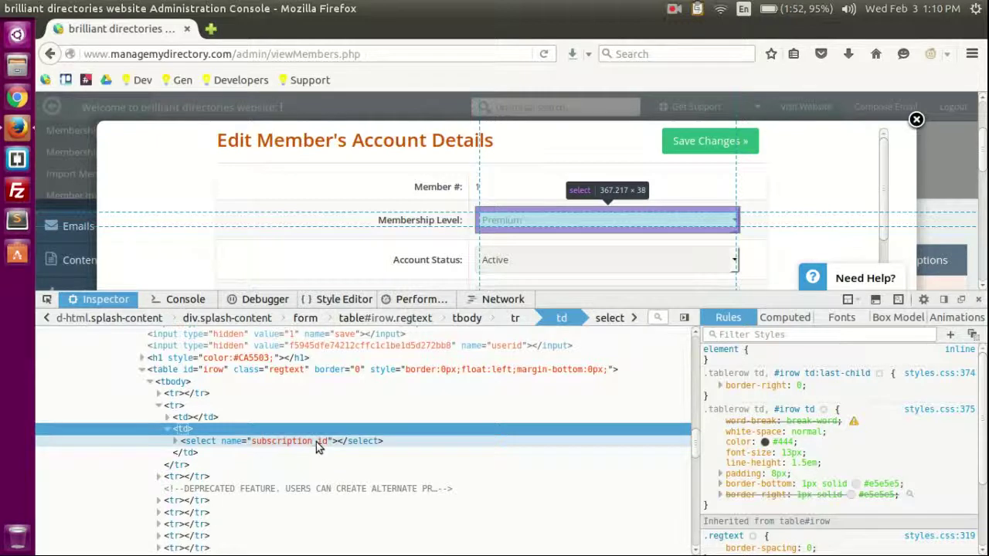
pyautogui.click(978, 299)
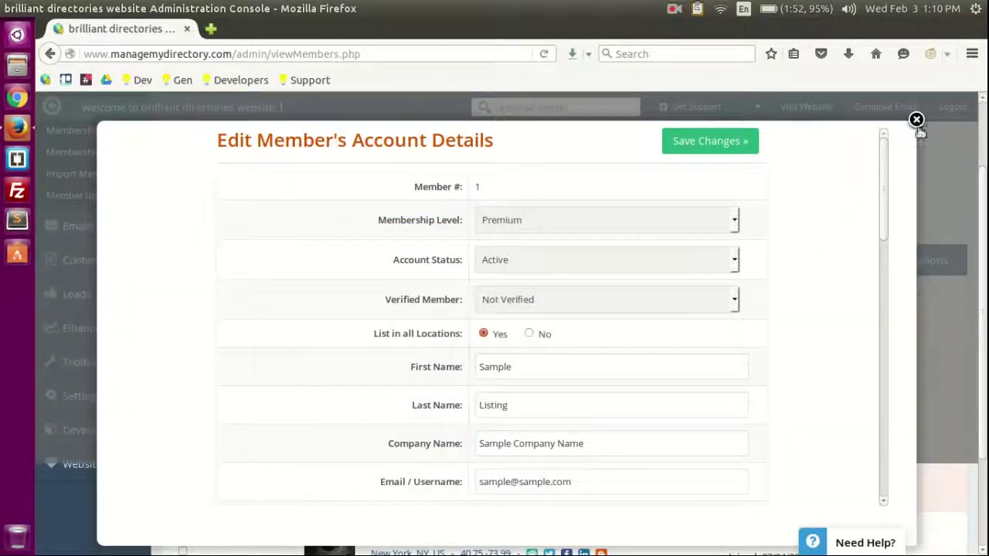
# Step: Close the member dialog, review the Basic, Featured and Premium levels, and open the live site
pyautogui.click(864, 155)
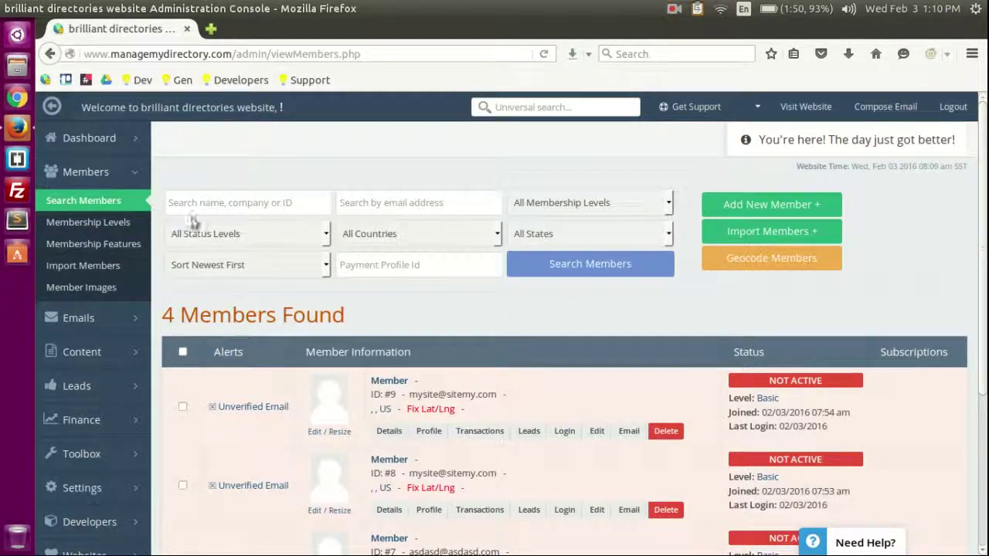
pyautogui.click(73, 224)
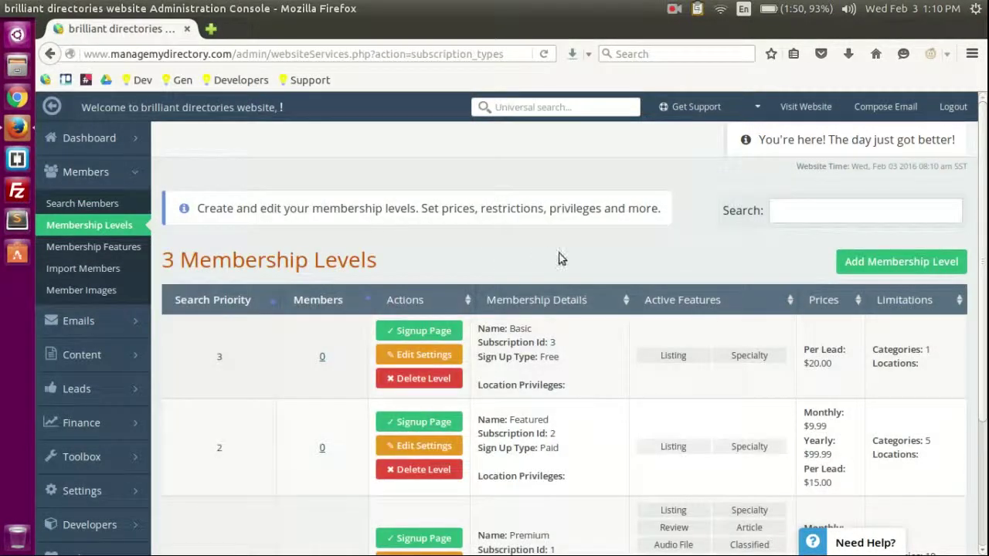
pyautogui.scroll(-2, 560, 259)
pyautogui.scroll(2, 548, 379)
pyautogui.scroll(-2, 549, 304)
pyautogui.scroll(2, 549, 309)
pyautogui.scroll(-2, 419, 300)
pyautogui.scroll(2, 419, 299)
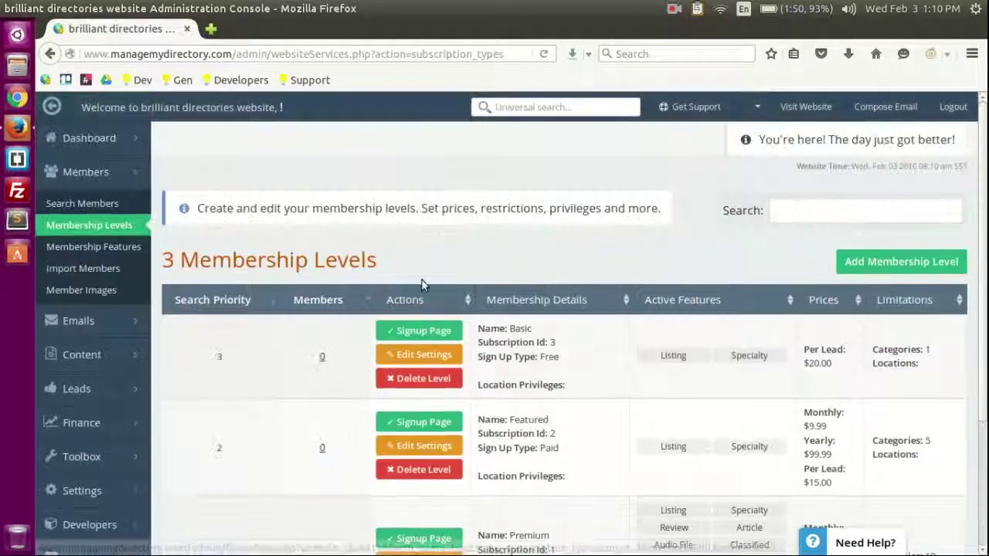
pyautogui.scroll(-1, 494, 314)
pyautogui.scroll(1, 562, 448)
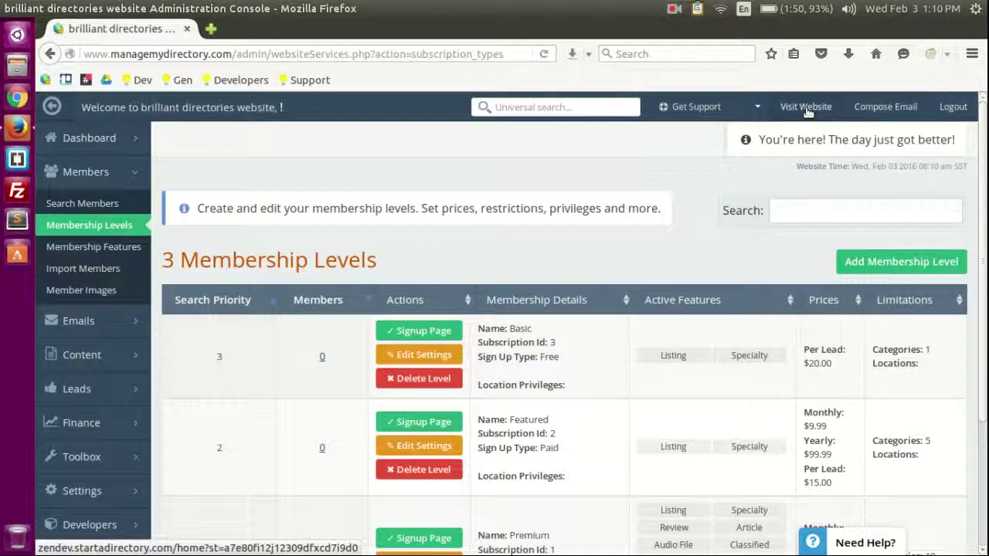
pyautogui.click(826, 110)
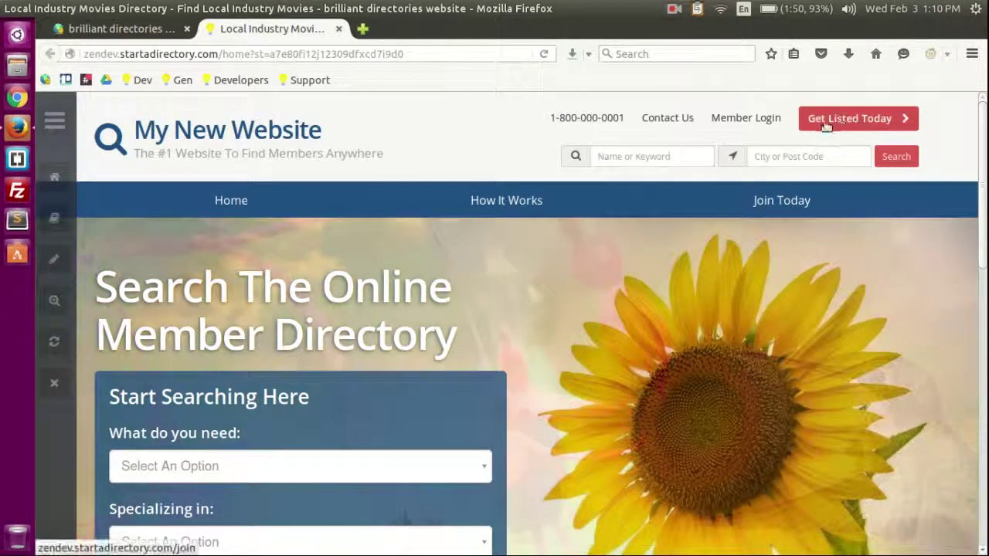
# Step: View the public join page's Basic, Featured and Premium plans, then return to the admin tab
pyautogui.click(861, 122)
pyautogui.scroll(-3, 345, 244)
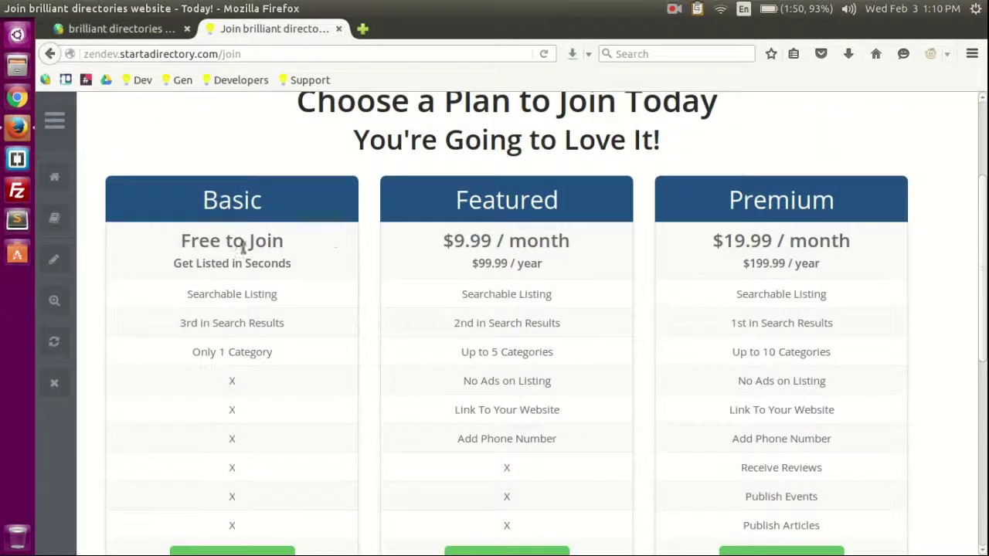
pyautogui.scroll(-2, 825, 336)
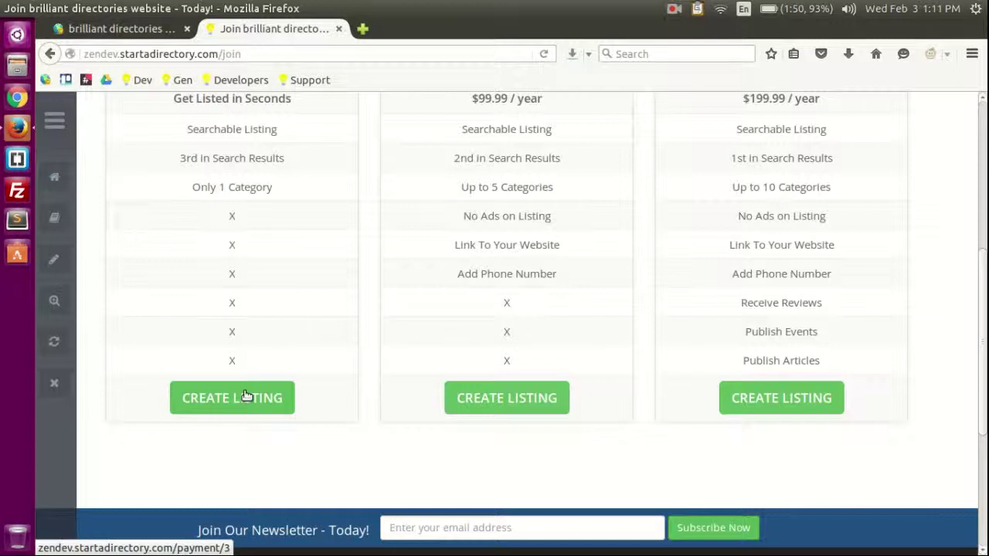
pyautogui.click(116, 29)
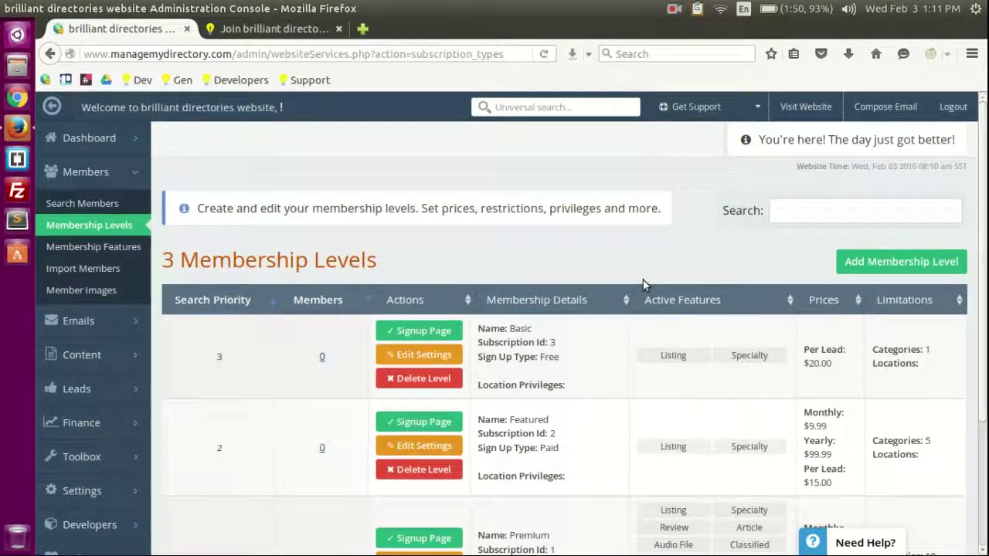
pyautogui.scroll(-3, 610, 278)
pyautogui.doubleClick(552, 220)
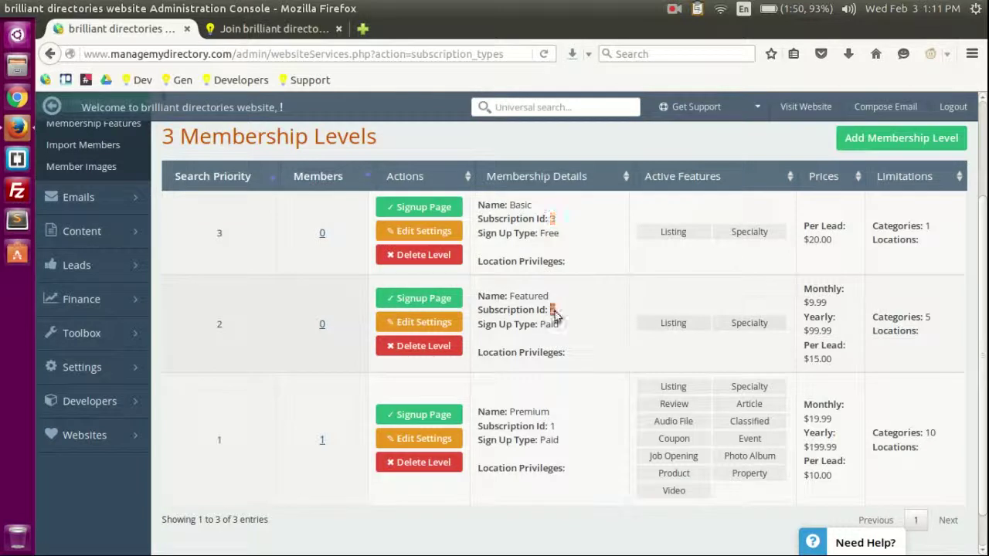
pyautogui.click(275, 28)
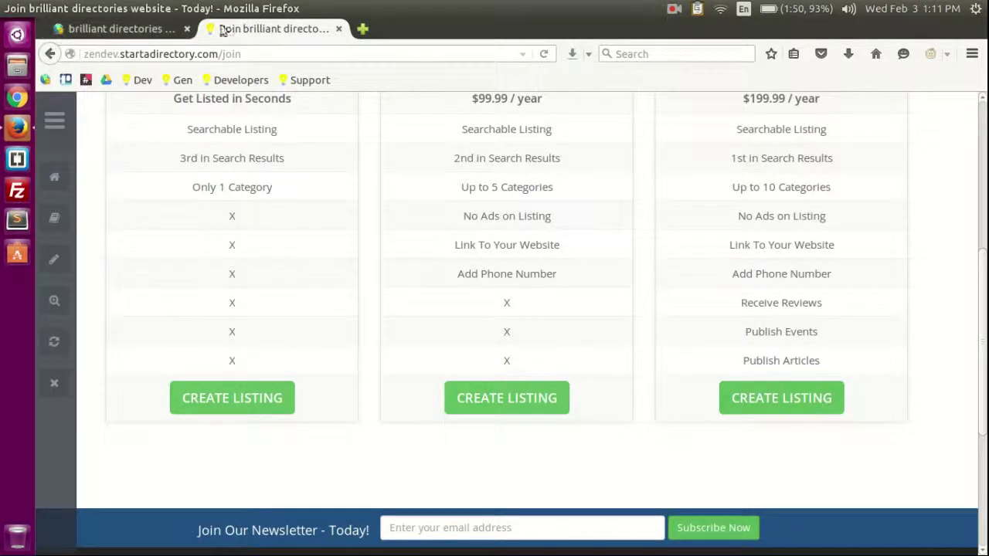
pyautogui.scroll(4, 838, 393)
pyautogui.scroll(-4, 803, 309)
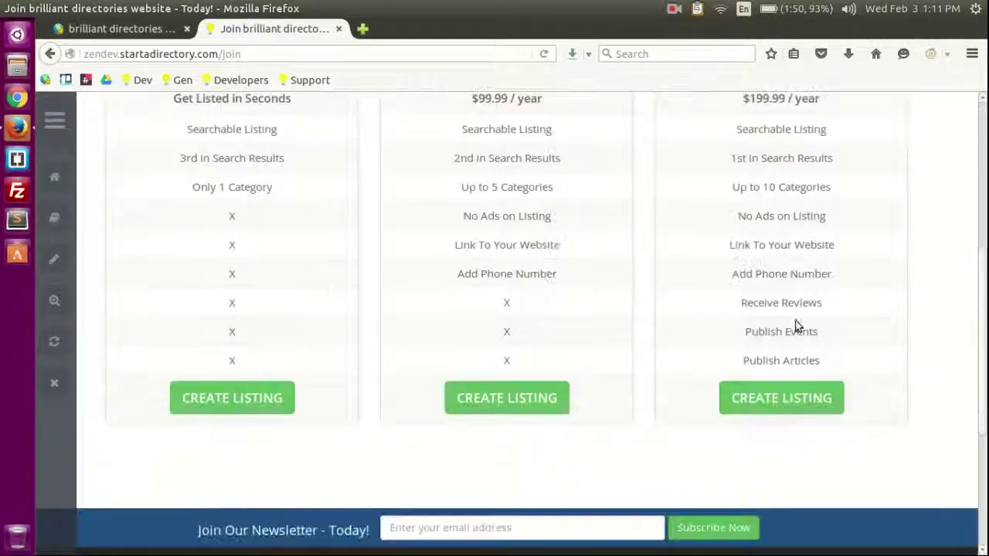
pyautogui.click(115, 28)
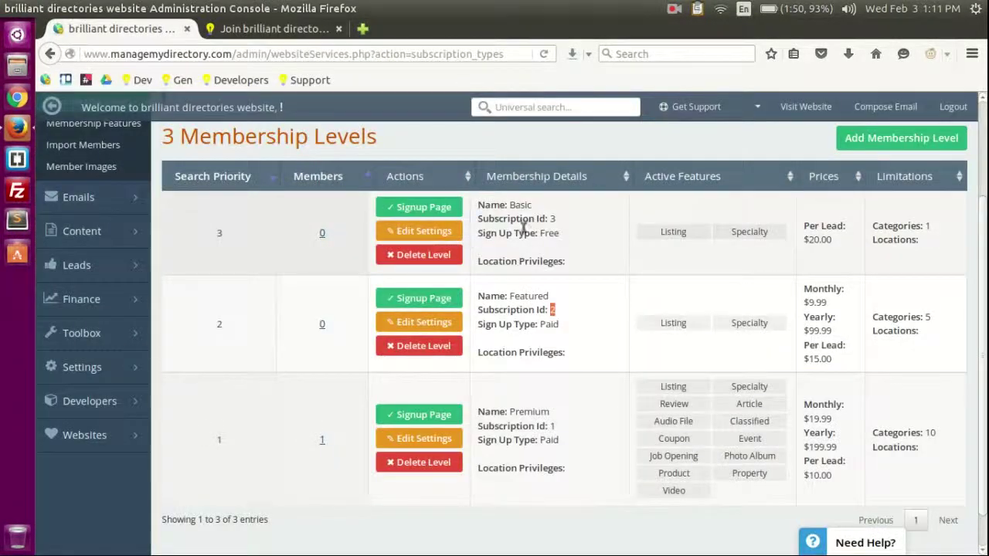
pyautogui.click(551, 215)
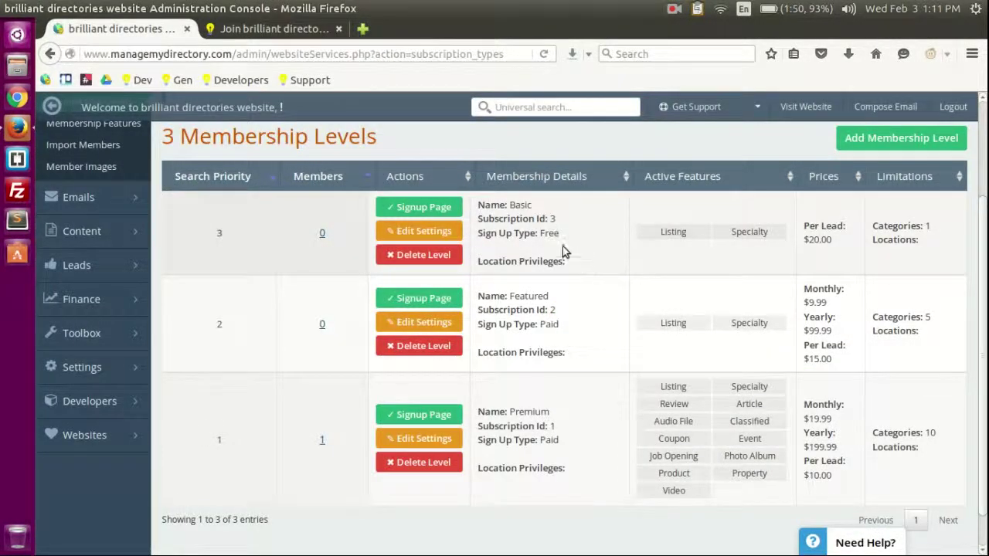
pyautogui.scroll(3, 548, 304)
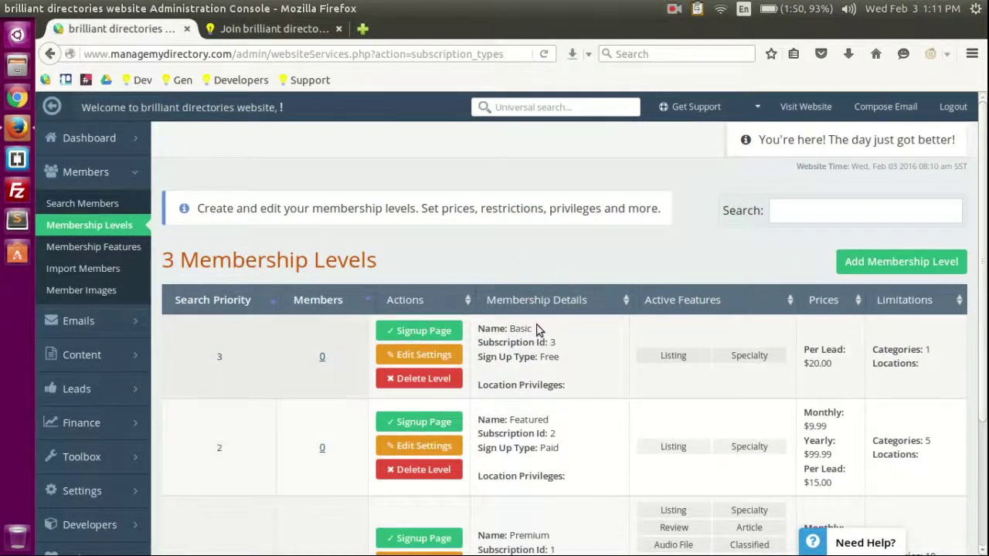
pyautogui.scroll(-3, 531, 232)
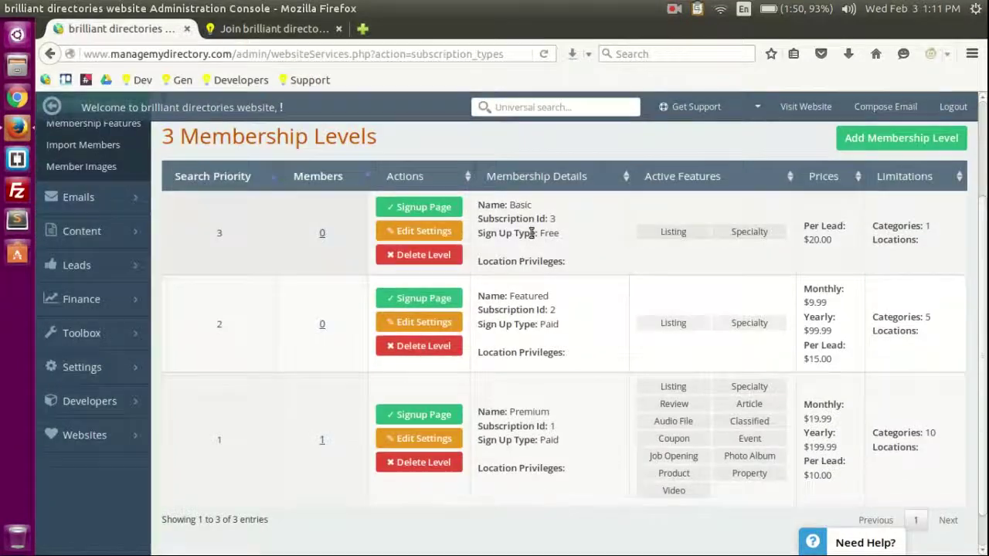
pyautogui.scroll(2, 563, 288)
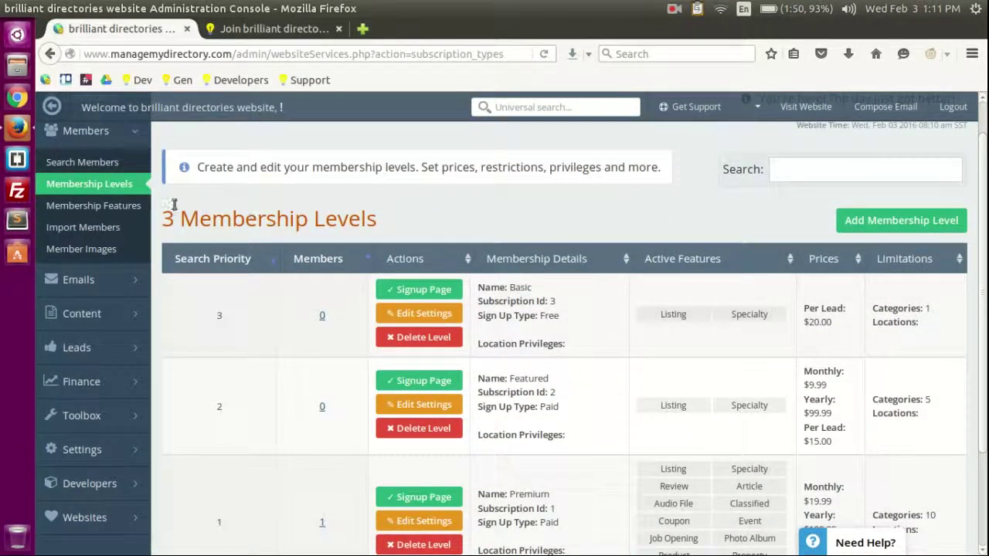
# Step: Open the Basic level's editor and review its name and pricing settings
pyautogui.click(421, 313)
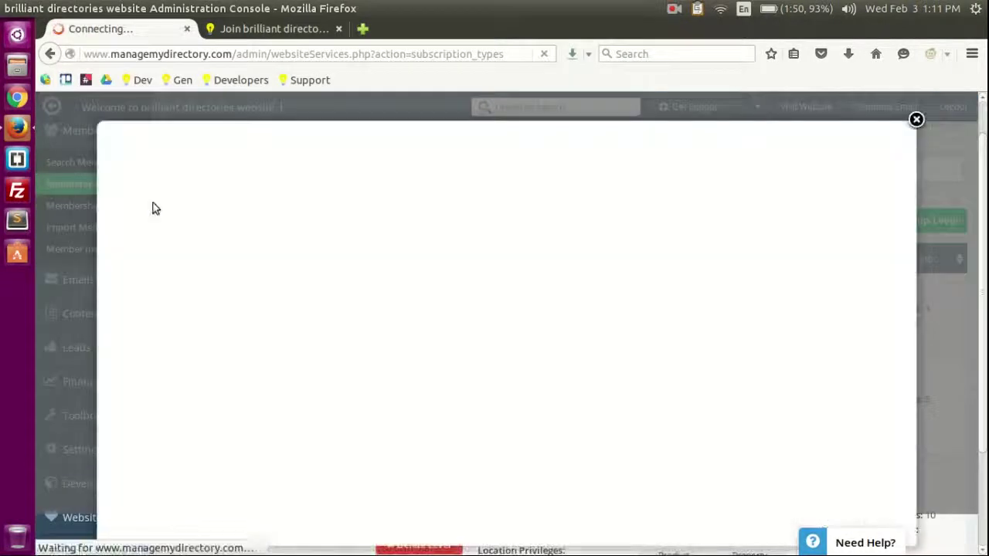
pyautogui.scroll(-4, 378, 259)
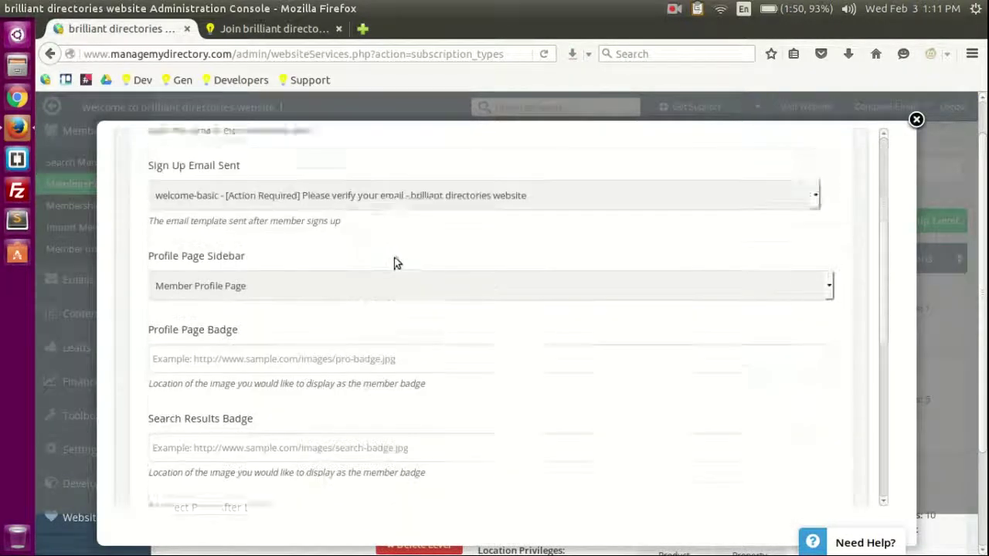
pyautogui.scroll(-5, 396, 270)
pyautogui.scroll(7, 543, 260)
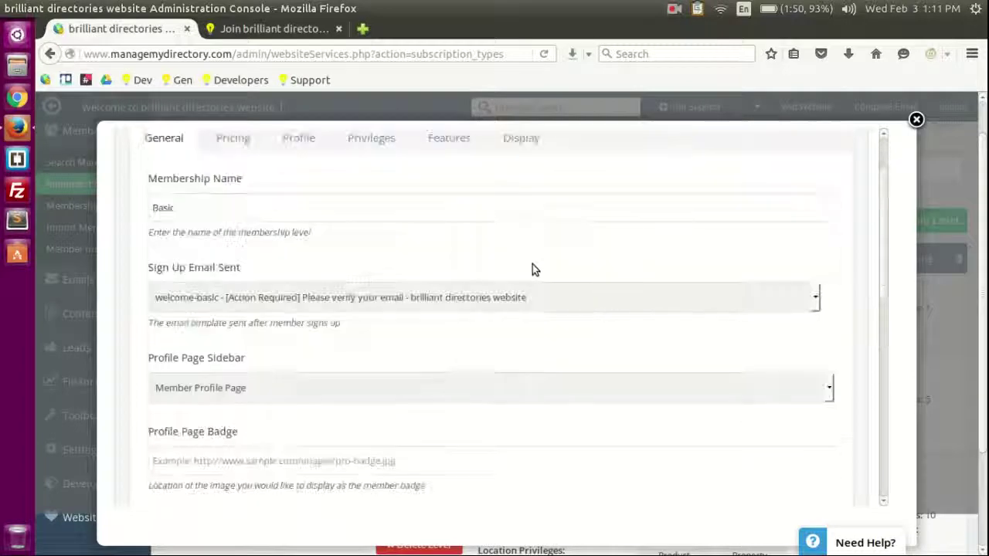
pyautogui.scroll(2, 532, 269)
pyautogui.click(195, 284)
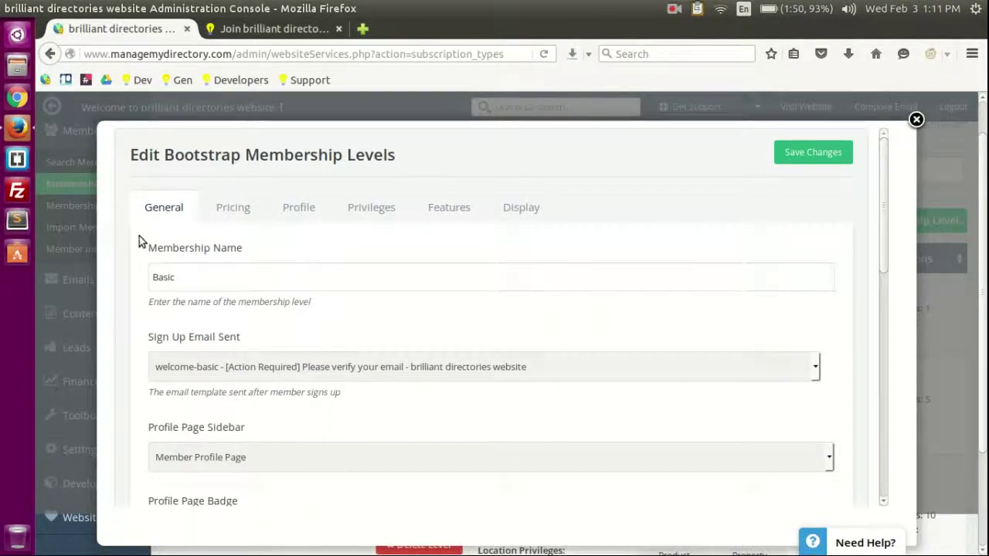
pyautogui.scroll(-3, 124, 241)
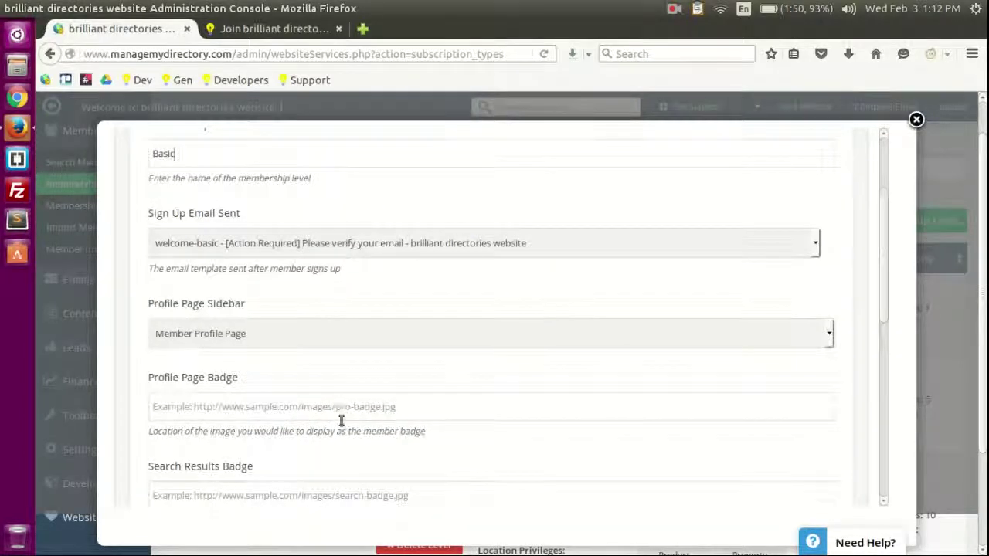
pyautogui.scroll(-1, 331, 441)
pyautogui.scroll(5, 258, 291)
pyautogui.click(239, 255)
pyautogui.scroll(-5, 104, 327)
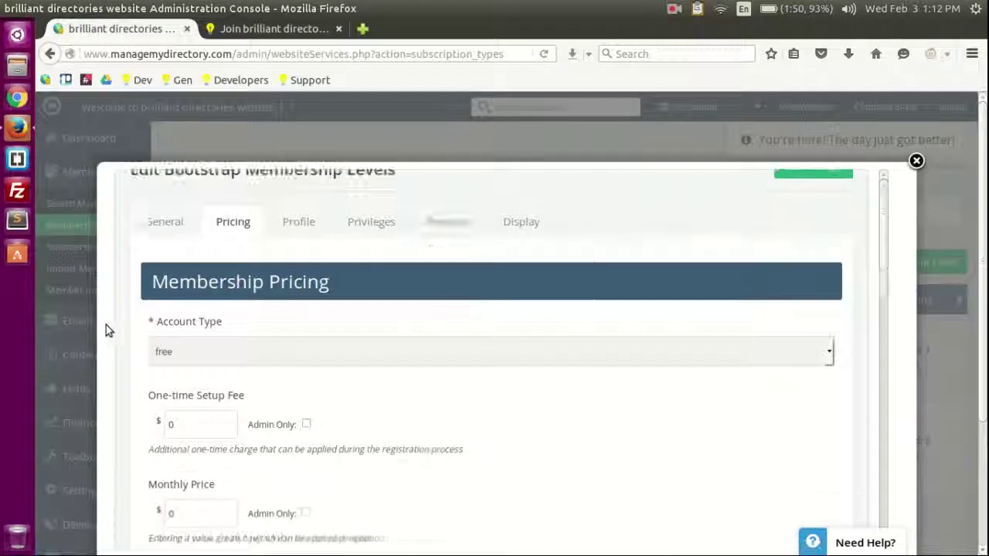
pyautogui.scroll(5, 502, 434)
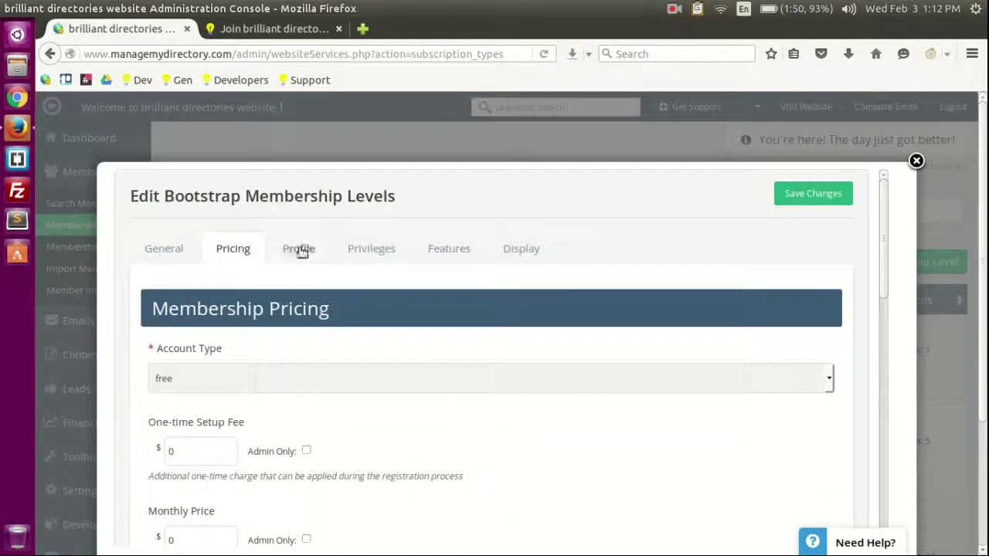
# Step: Review the Basic level's profile content settings
pyautogui.click(308, 250)
pyautogui.scroll(-2, 554, 337)
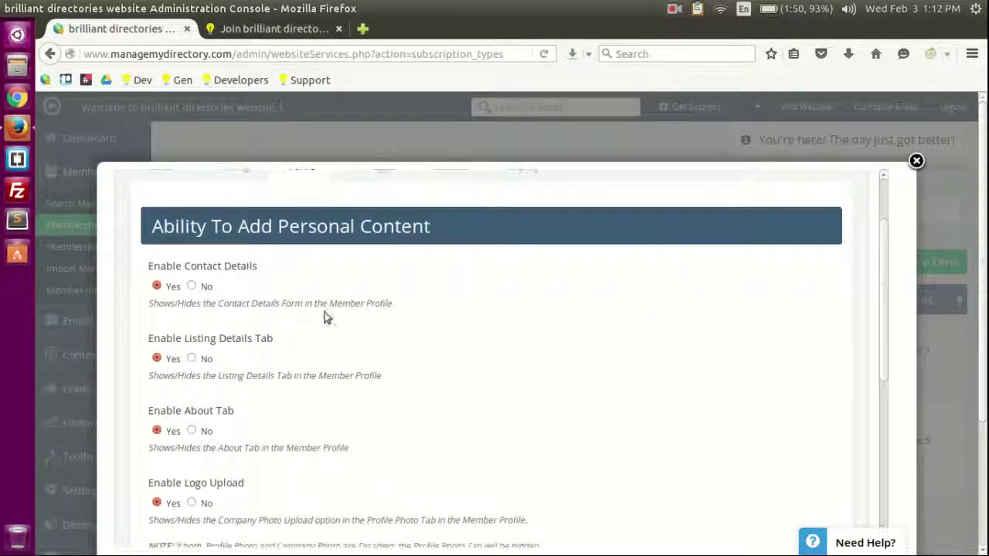
pyautogui.scroll(2, 375, 301)
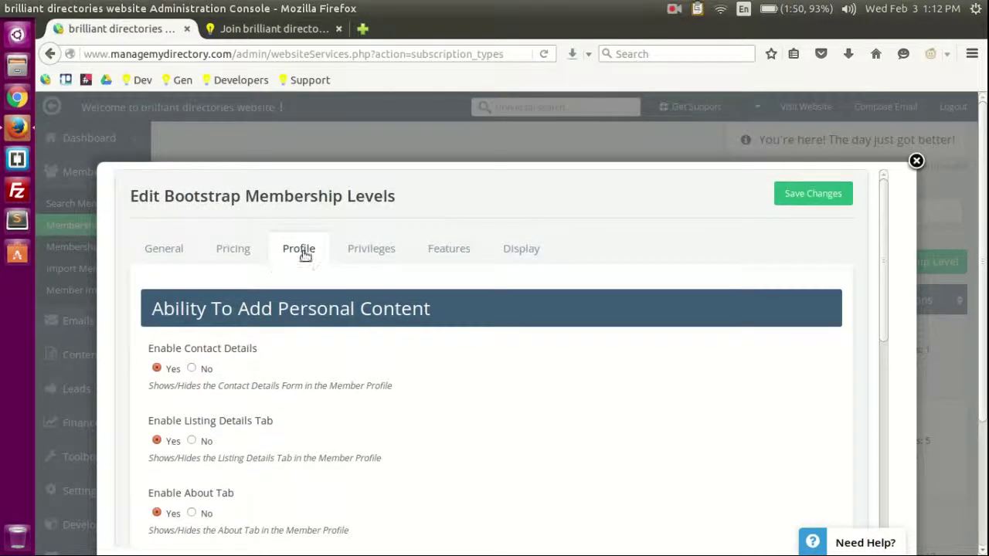
pyautogui.scroll(-2, 413, 327)
pyautogui.scroll(2, 415, 327)
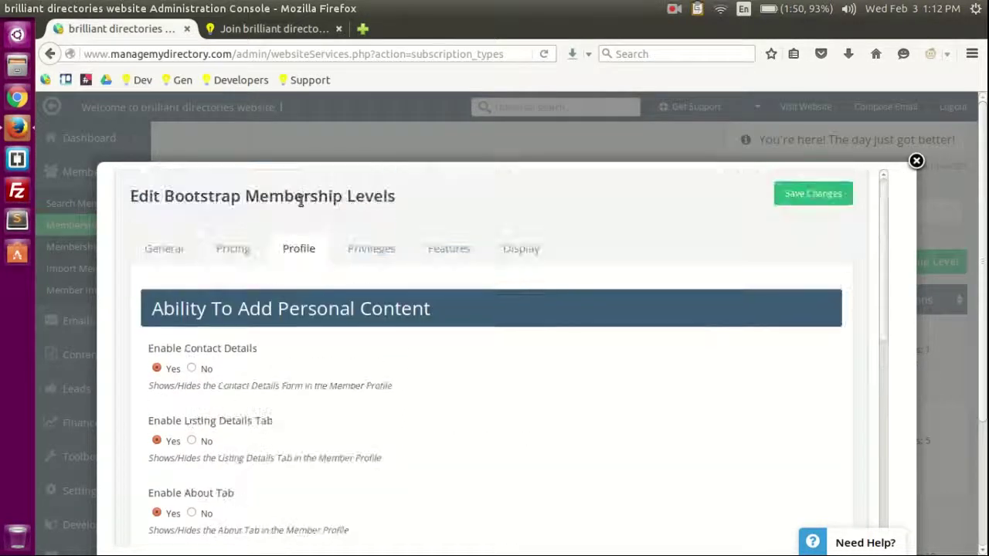
# Step: Check the level's account privileges, feature access and display settings
pyautogui.click(373, 249)
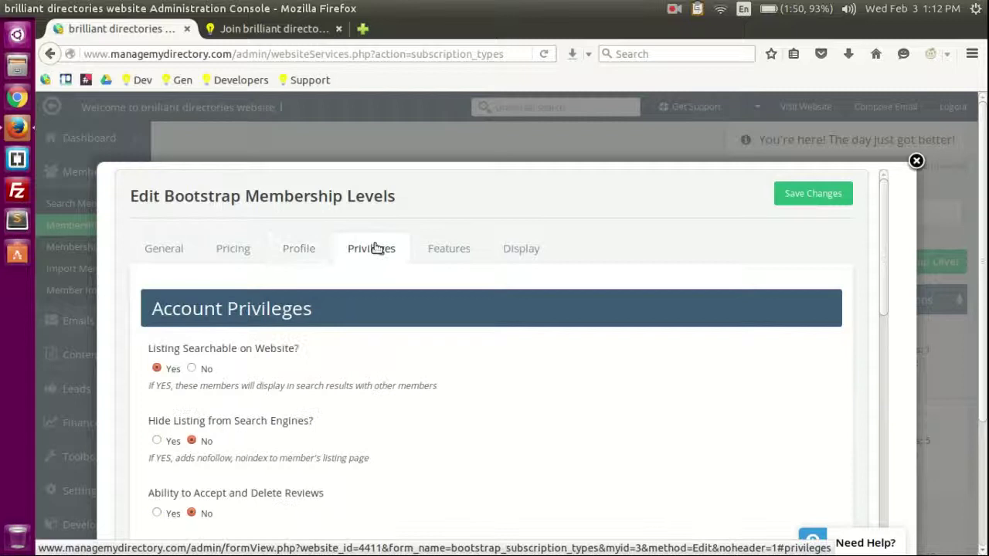
pyautogui.click(448, 249)
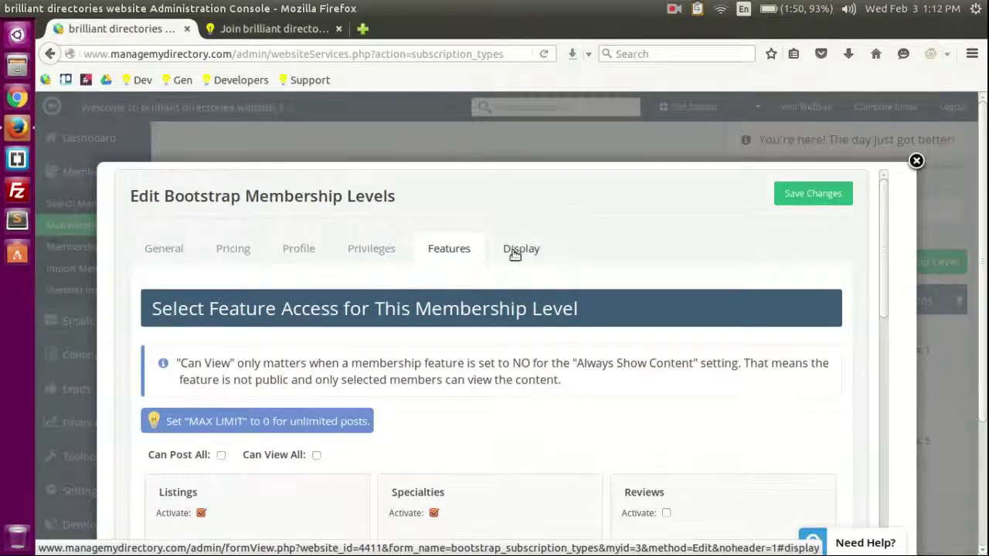
pyautogui.scroll(-5, 569, 316)
pyautogui.scroll(5, 613, 372)
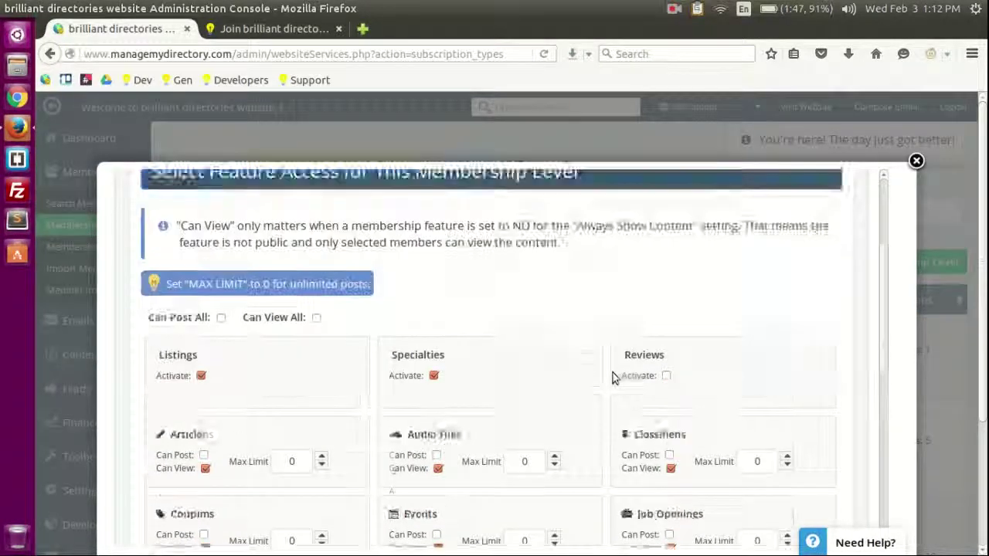
pyautogui.click(519, 257)
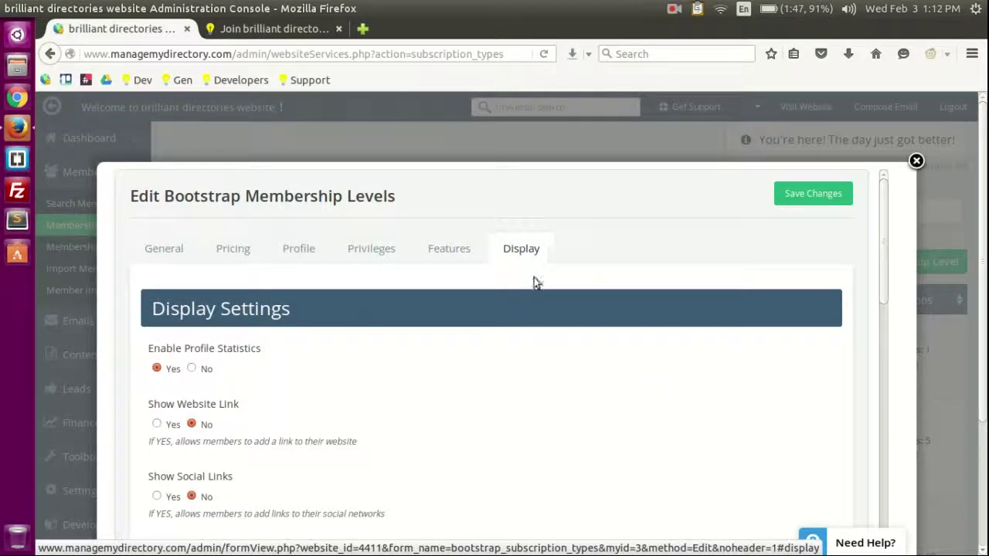
pyautogui.scroll(-3, 539, 270)
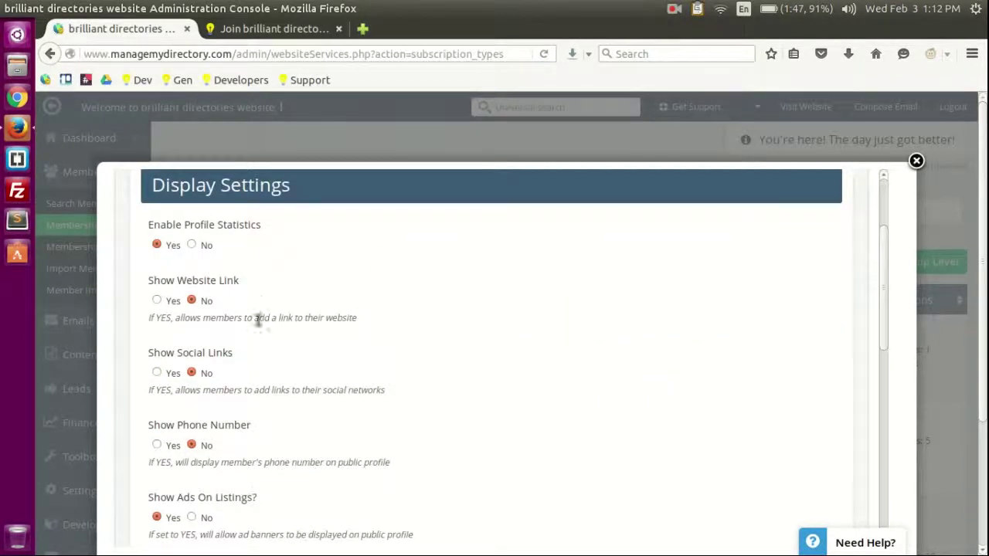
pyautogui.scroll(-3, 381, 353)
pyautogui.scroll(-5, 415, 377)
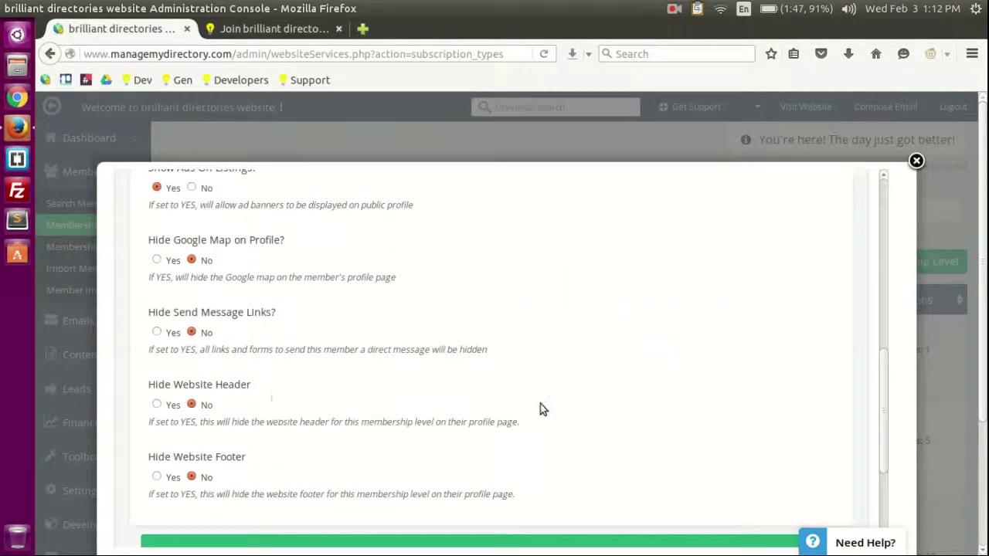
pyautogui.scroll(10, 540, 409)
# Step: Close the level editor, open Add Membership Level, and close that form unsaved
pyautogui.click(915, 161)
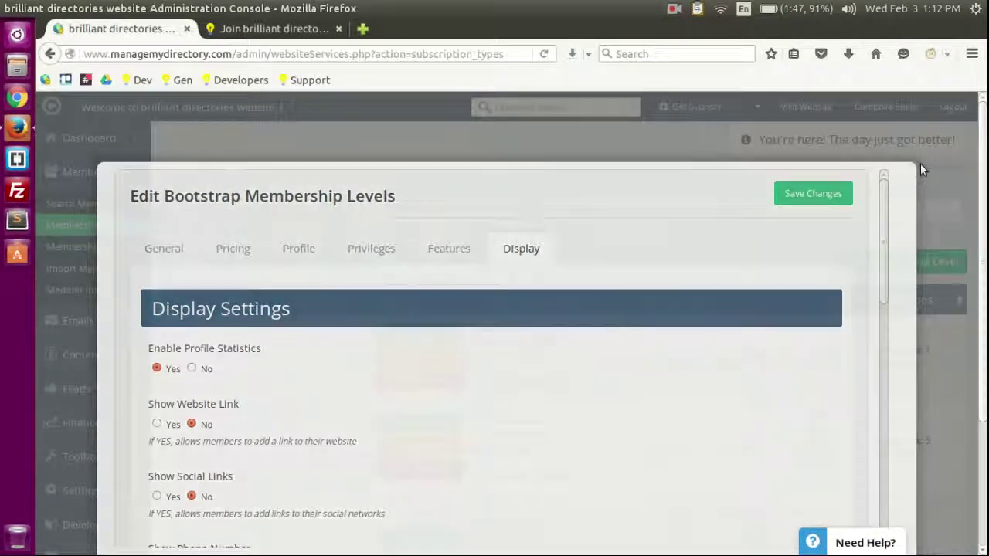
pyautogui.scroll(-3, 448, 432)
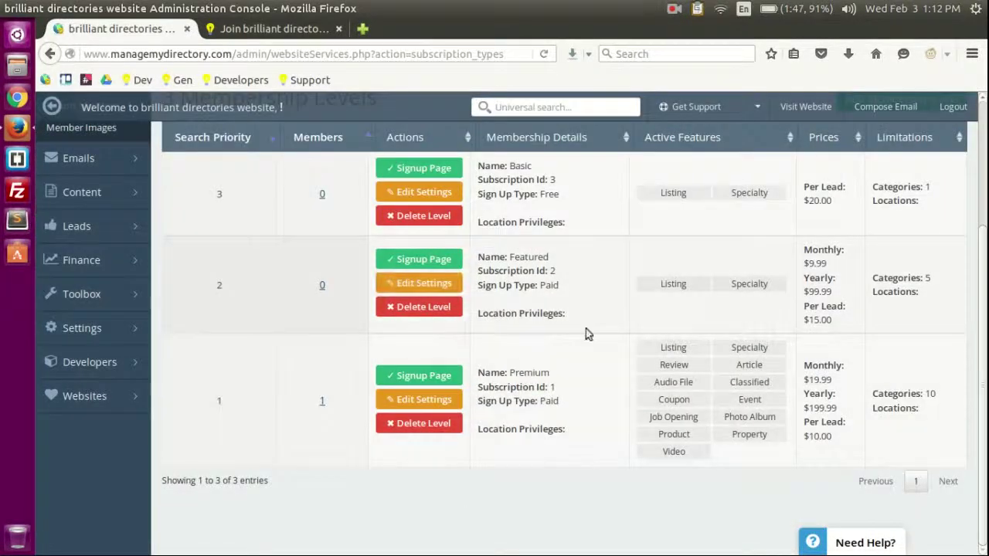
pyautogui.scroll(3, 585, 334)
pyautogui.click(913, 264)
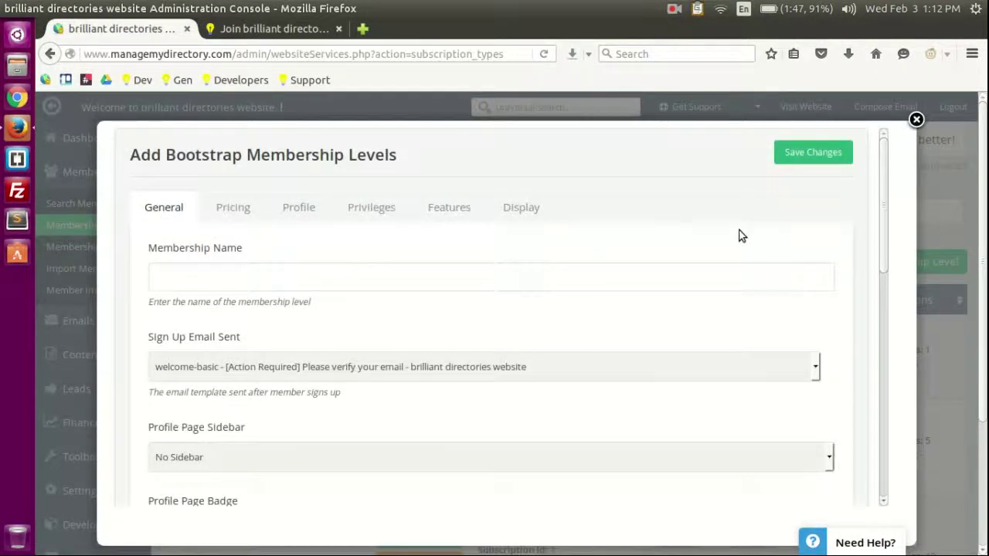
pyautogui.click(916, 121)
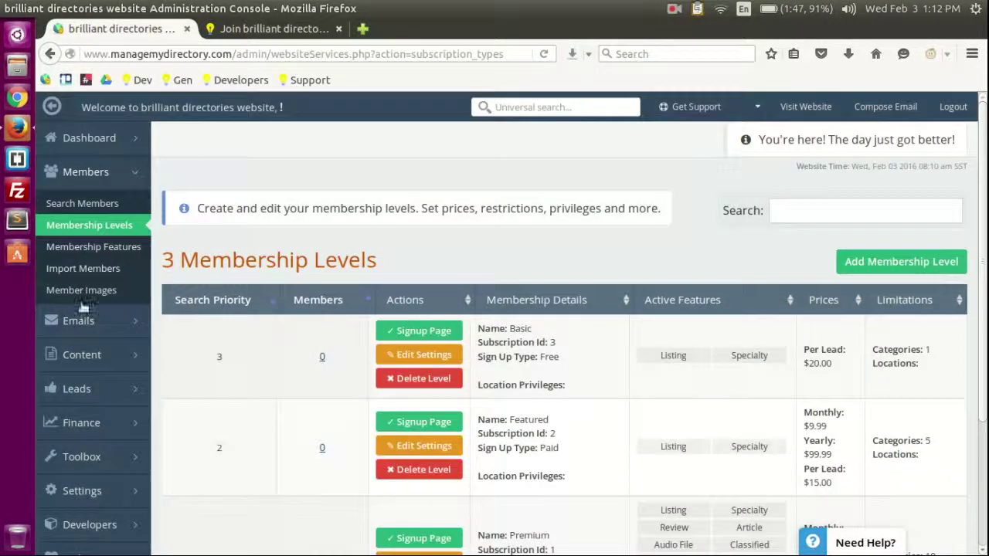
# Step: Open the Membership Features Manager and scan its 13 features and form names like users_data
pyautogui.click(113, 252)
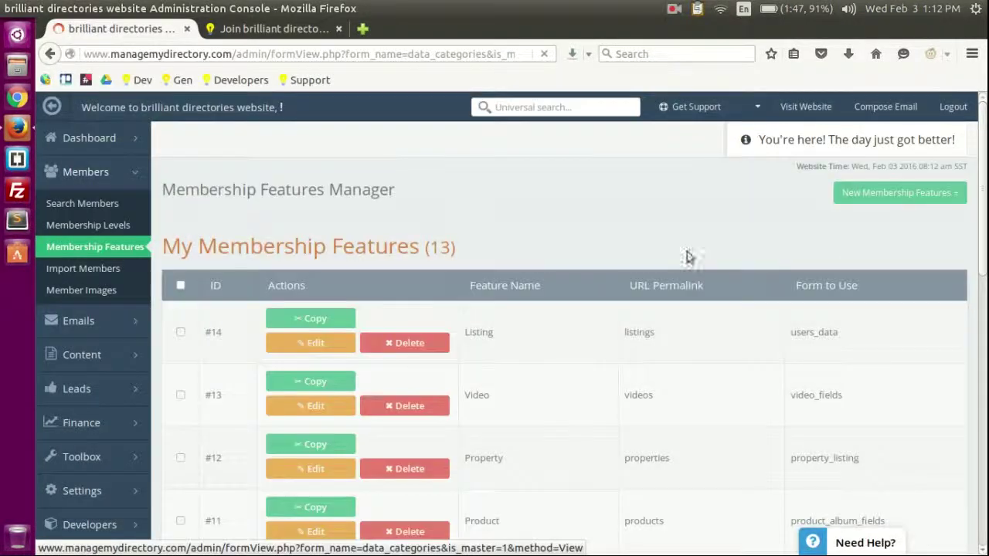
pyautogui.scroll(-10, 596, 235)
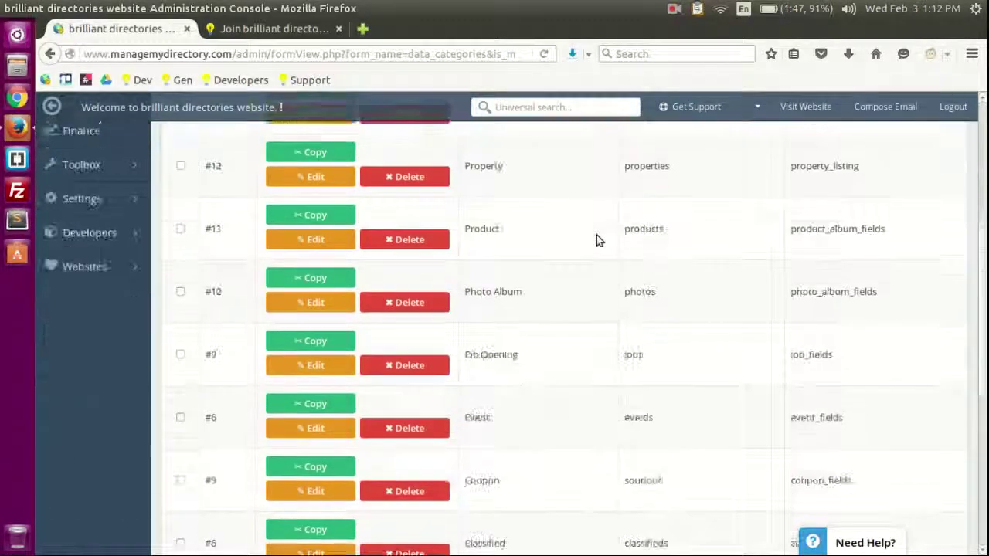
pyautogui.scroll(10, 559, 387)
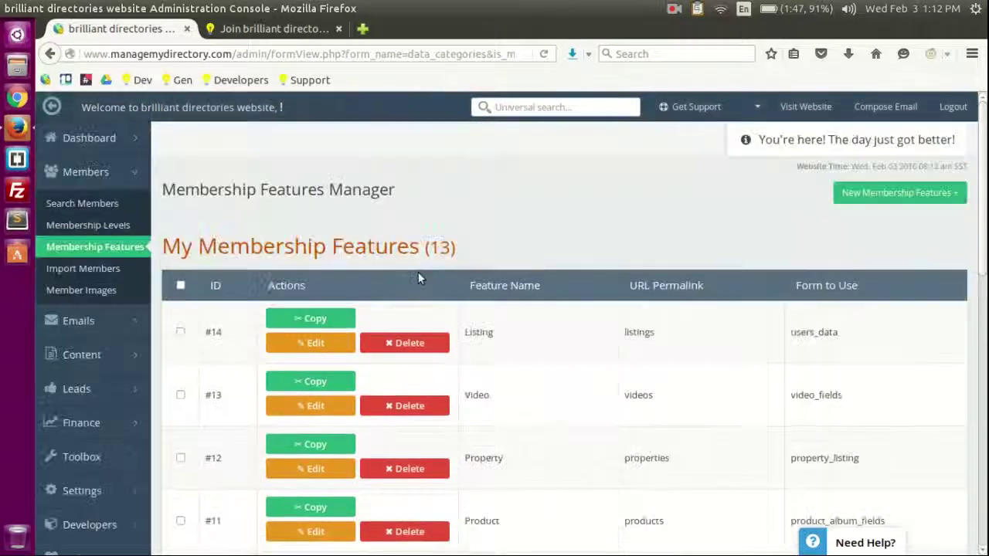
pyautogui.scroll(-1, 588, 246)
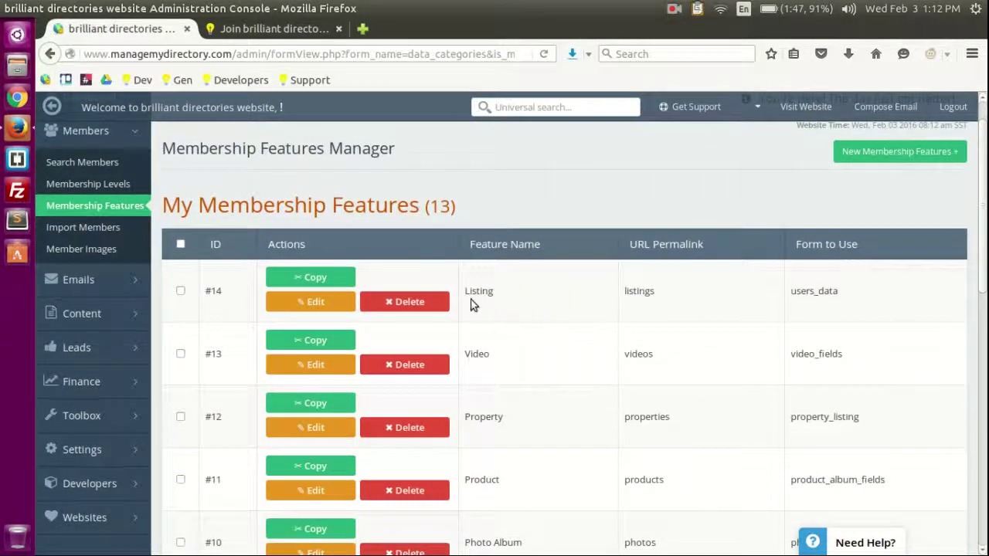
pyautogui.moveTo(466, 291); pyautogui.dragTo(581, 292)
pyautogui.click(497, 297)
pyautogui.scroll(1, 647, 214)
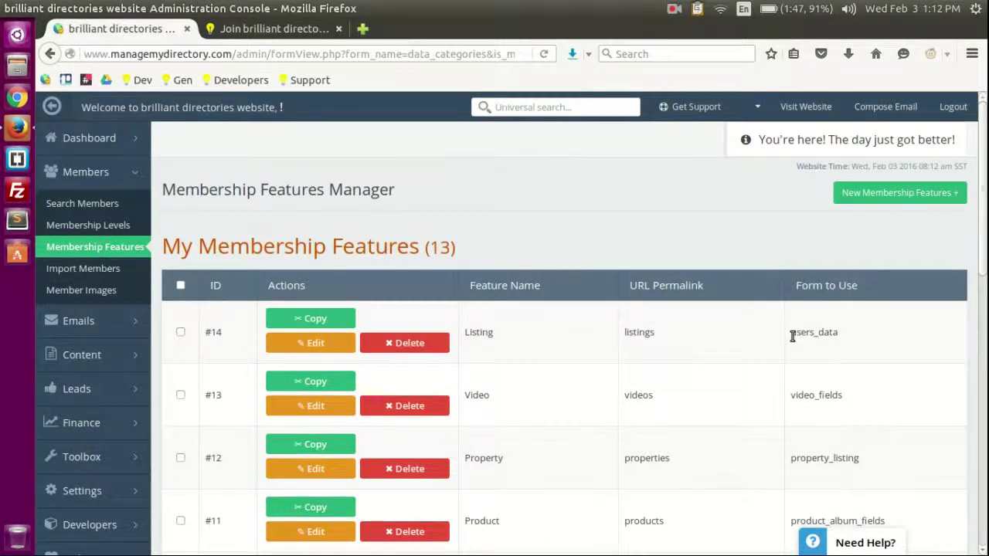
pyautogui.moveTo(800, 333); pyautogui.dragTo(853, 338)
pyautogui.click(828, 336)
# Step: Open the live website in a new tab and close the membership pricing tab
pyautogui.click(806, 107)
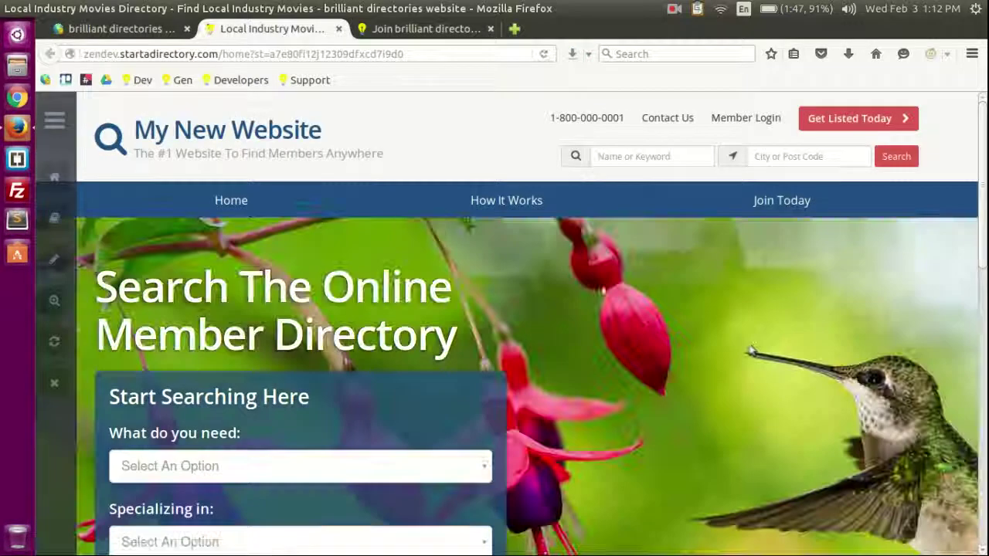
pyautogui.click(397, 31)
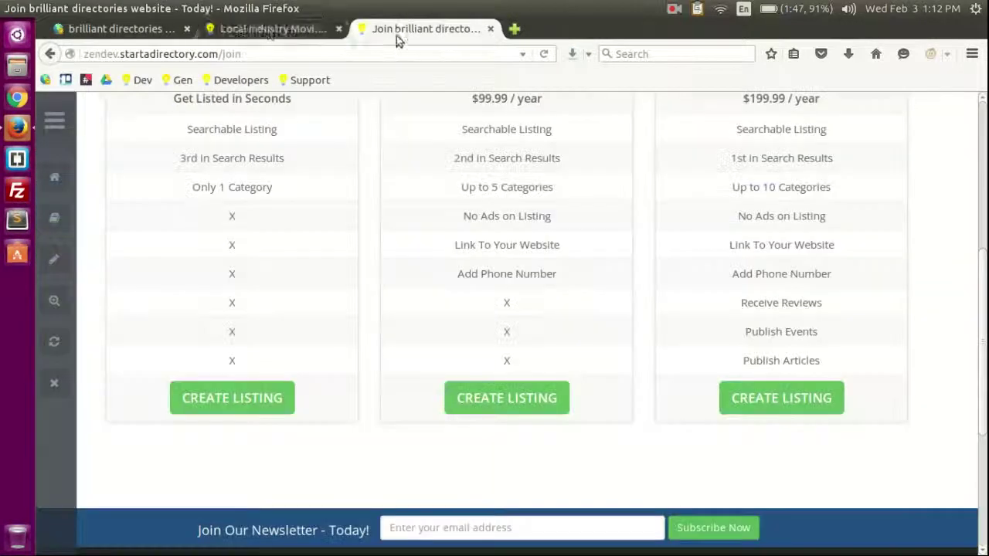
pyautogui.click(271, 29)
pyautogui.middleClick(398, 29)
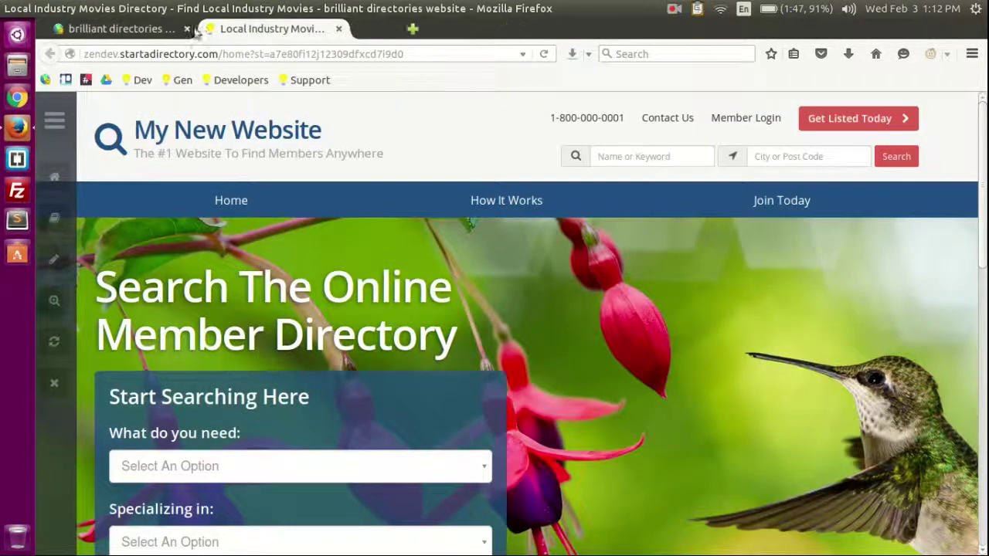
pyautogui.click(116, 28)
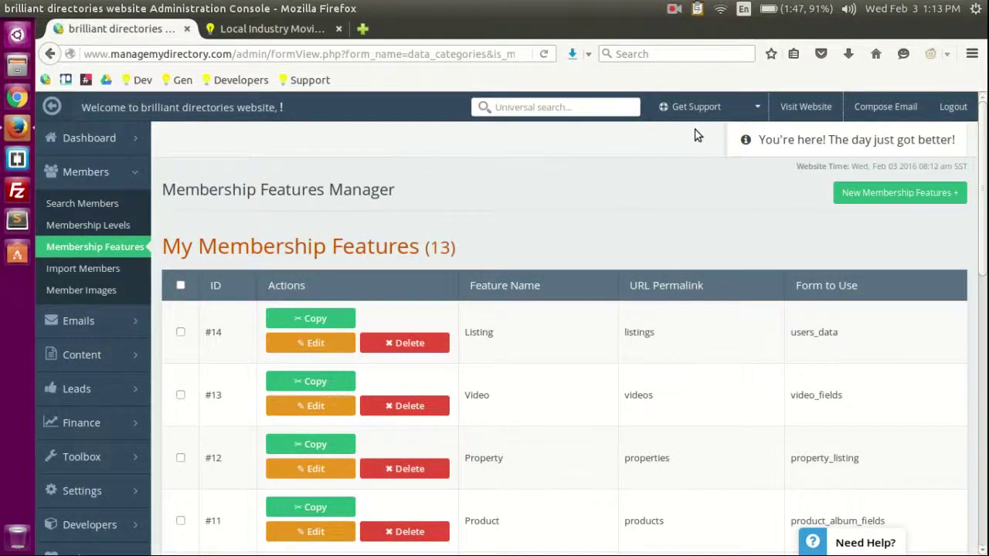
pyautogui.click(292, 29)
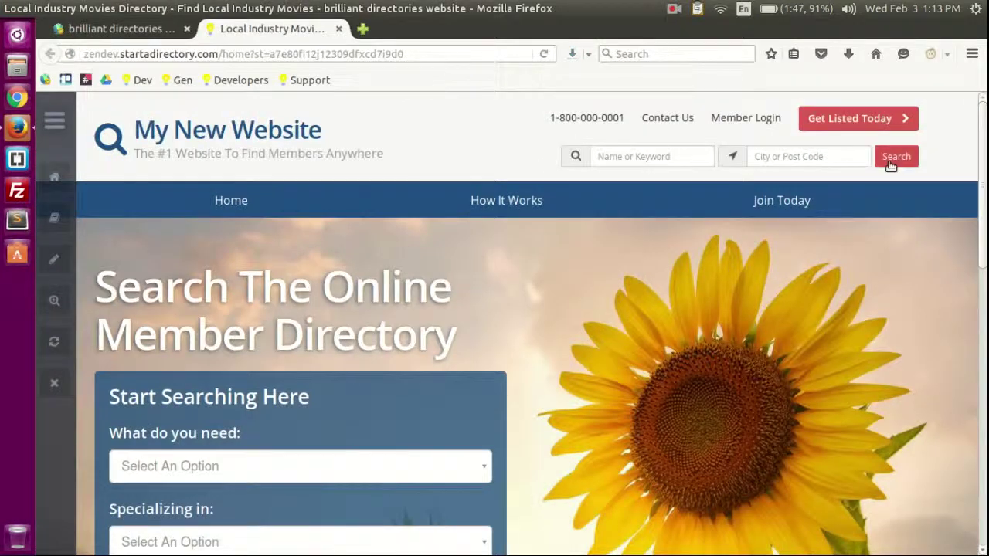
# Step: Run an empty public search and inspect the Local Industry Movies results and sort options
pyautogui.click(892, 158)
pyautogui.scroll(-1, 505, 258)
pyautogui.scroll(-2, 232, 170)
pyautogui.scroll(3, 463, 242)
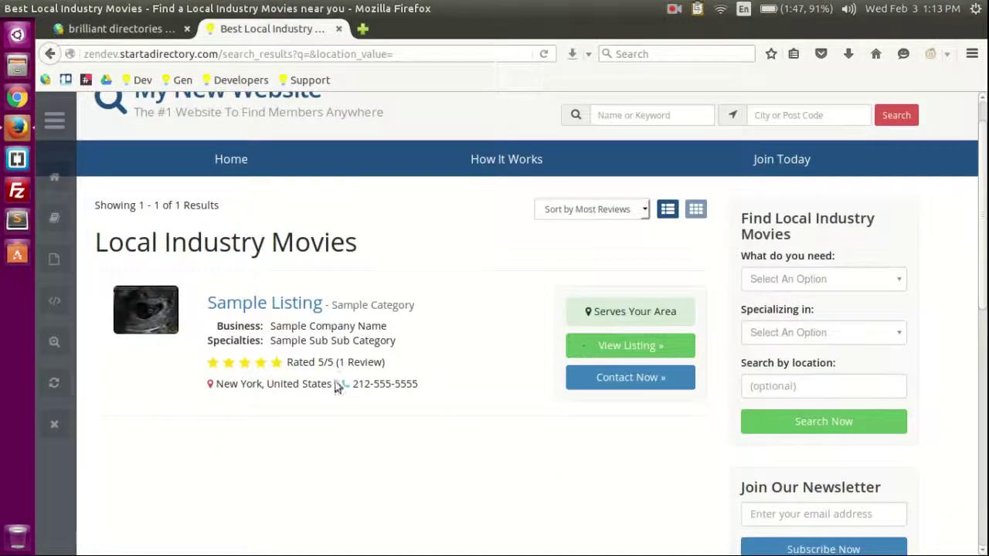
pyautogui.scroll(-3, 336, 386)
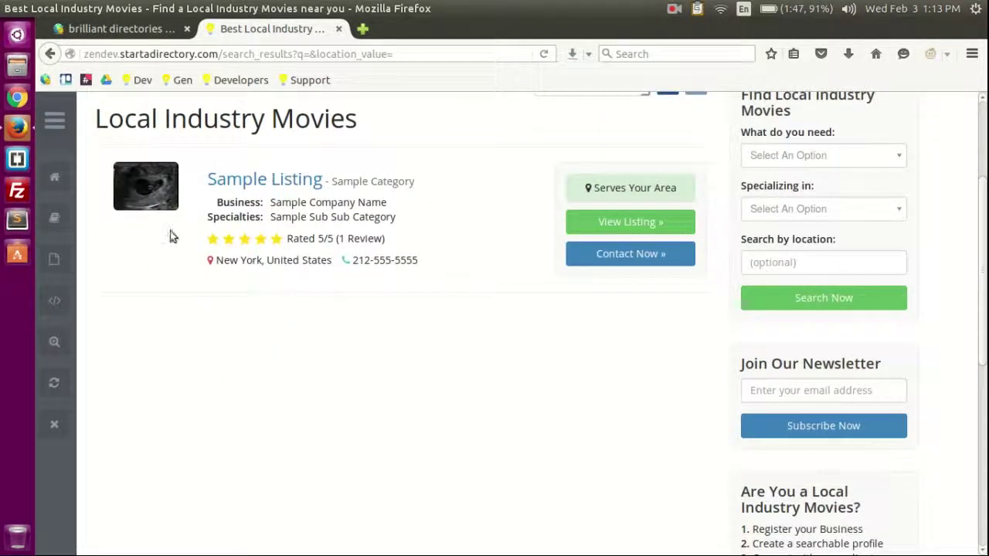
pyautogui.scroll(3, 360, 317)
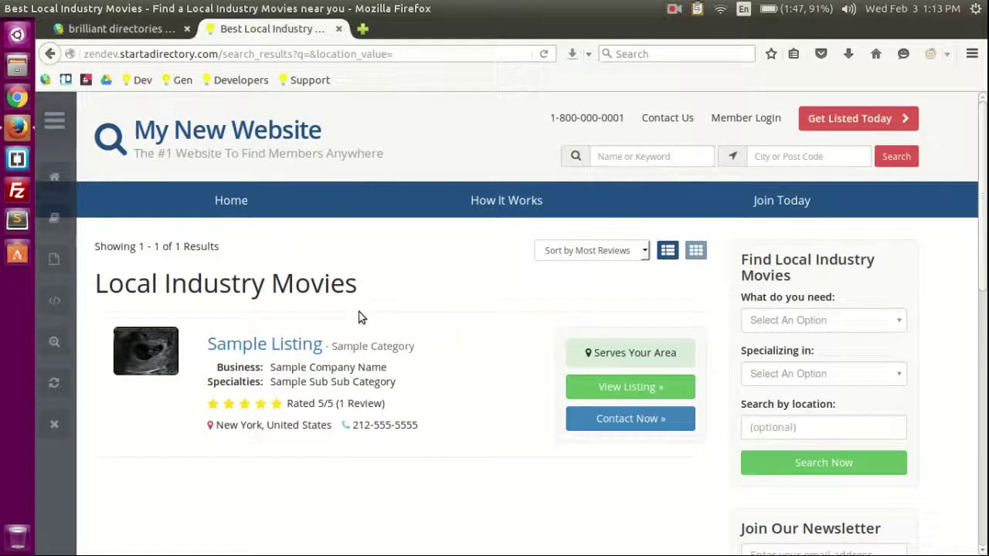
pyautogui.click(607, 255)
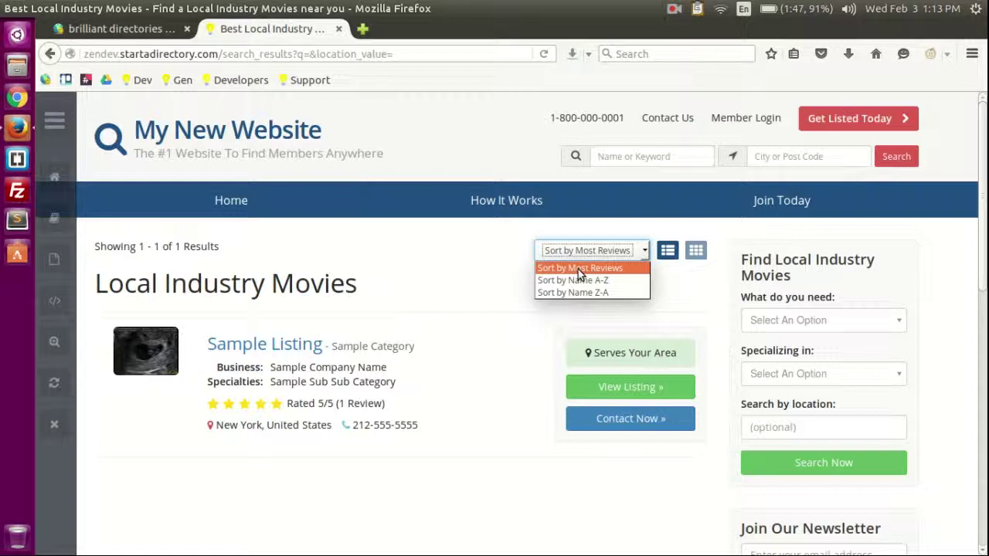
pyautogui.click(481, 270)
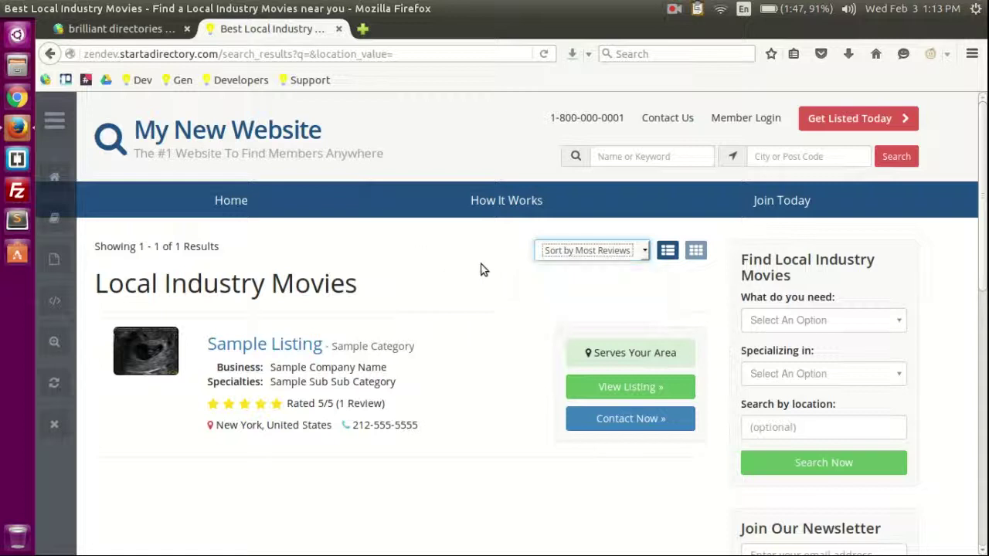
pyautogui.scroll(-3, 485, 297)
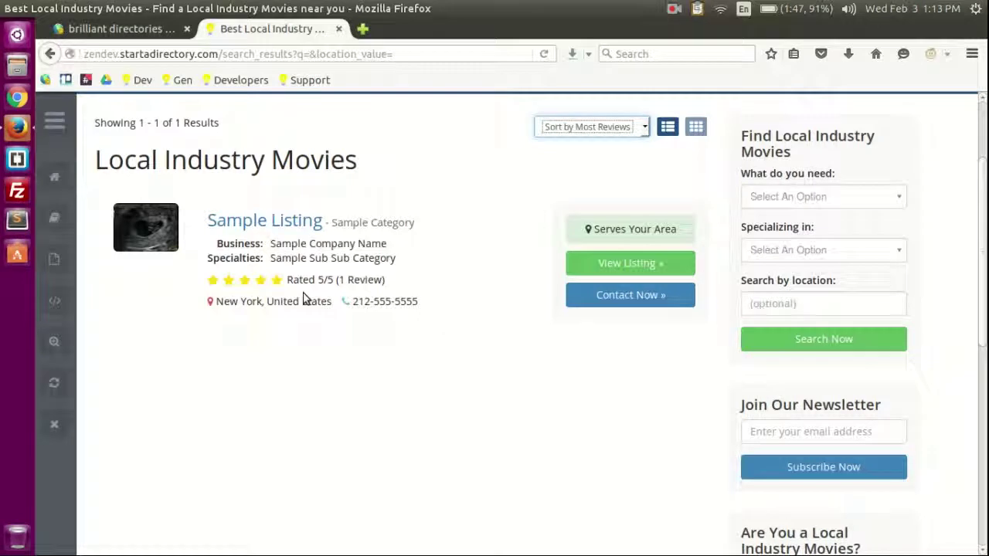
pyautogui.scroll(3, 309, 301)
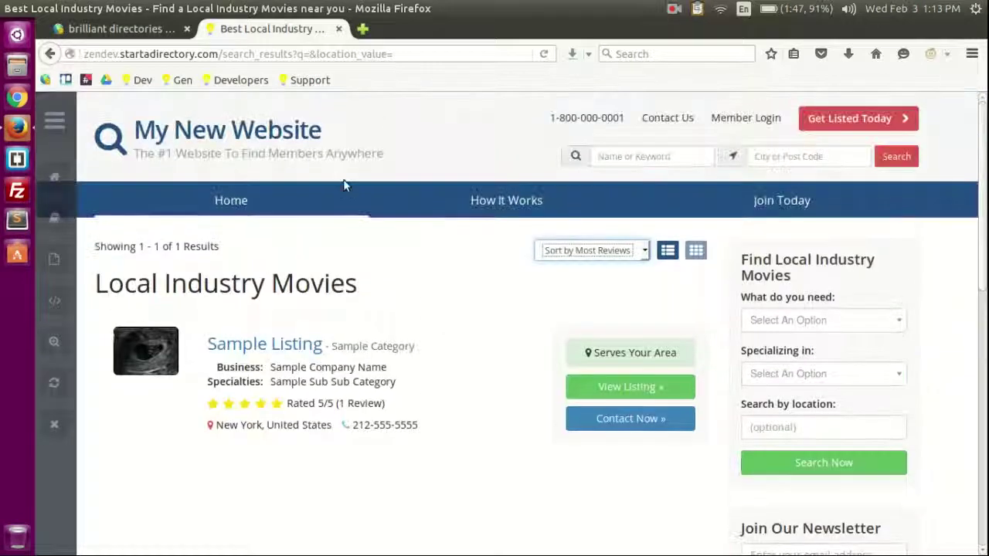
pyautogui.click(224, 58)
pyautogui.moveTo(224, 57); pyautogui.dragTo(293, 52)
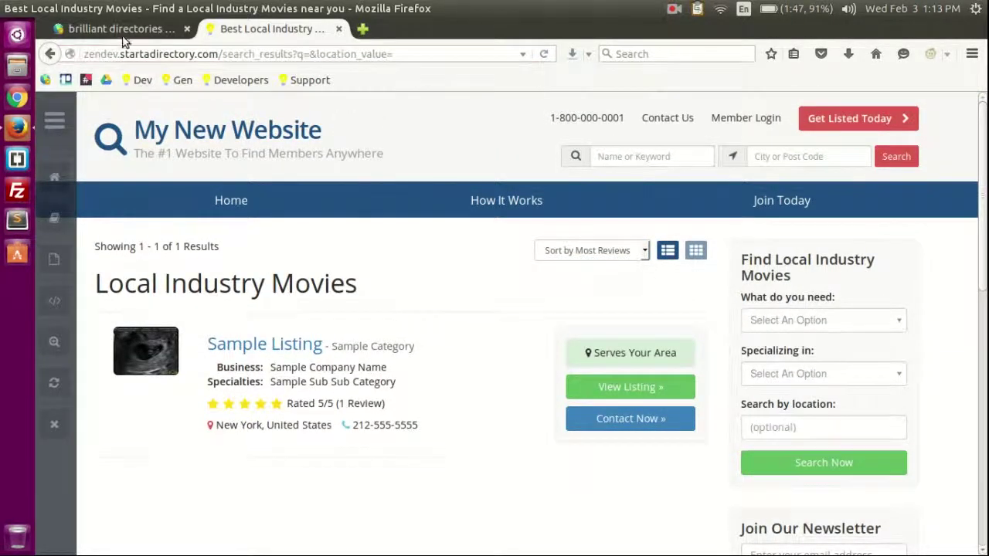
# Step: Open Membership Feature #14 (Listing) for editing and review its detail page settings
pyautogui.click(120, 28)
pyautogui.scroll(-2, 592, 375)
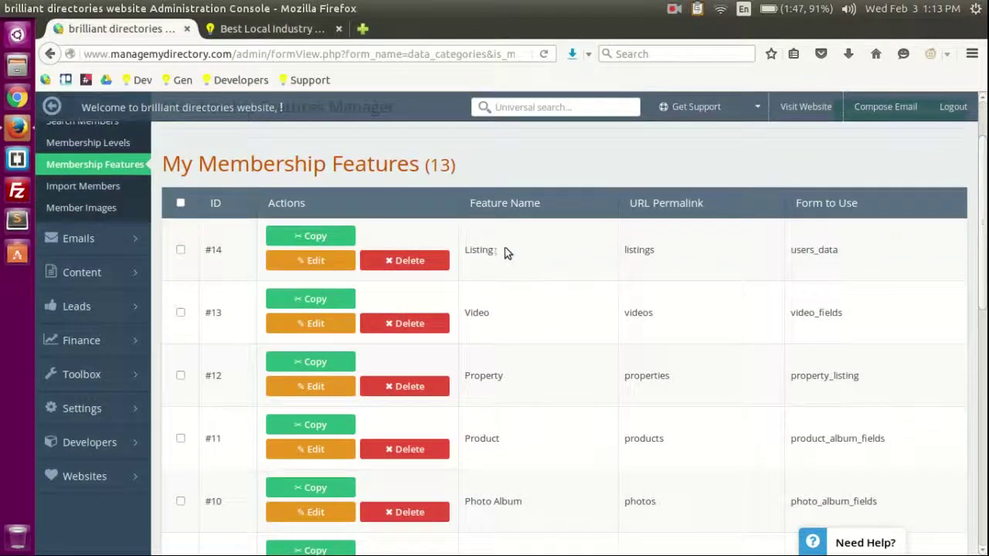
pyautogui.click(311, 260)
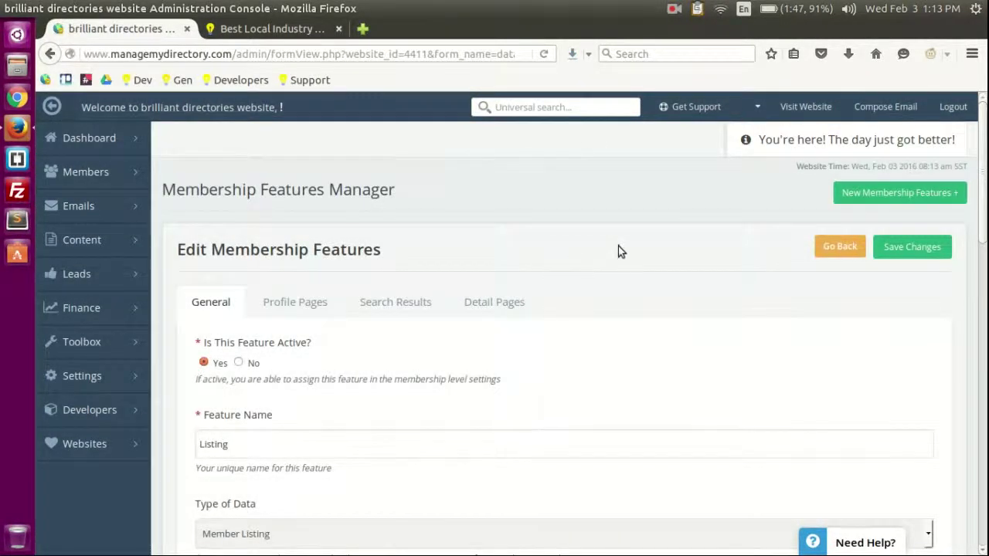
pyautogui.scroll(-2, 618, 251)
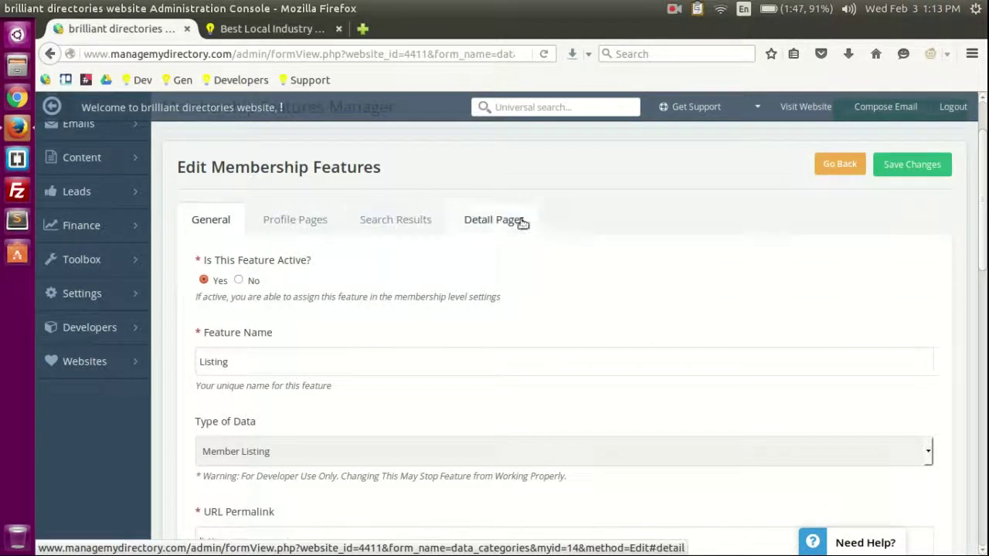
pyautogui.click(480, 222)
pyautogui.scroll(-7, 350, 374)
pyautogui.scroll(5, 349, 370)
pyautogui.scroll(5, 349, 379)
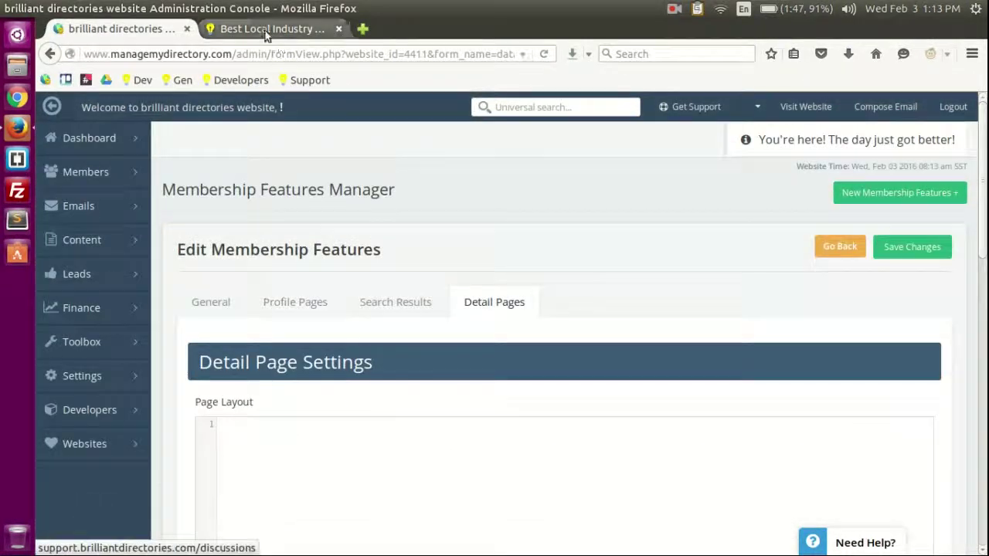
# Step: Open the Listing feature's Search Results settings and save the Page Loop code with Ctrl+S
pyautogui.click(270, 29)
pyautogui.click(116, 29)
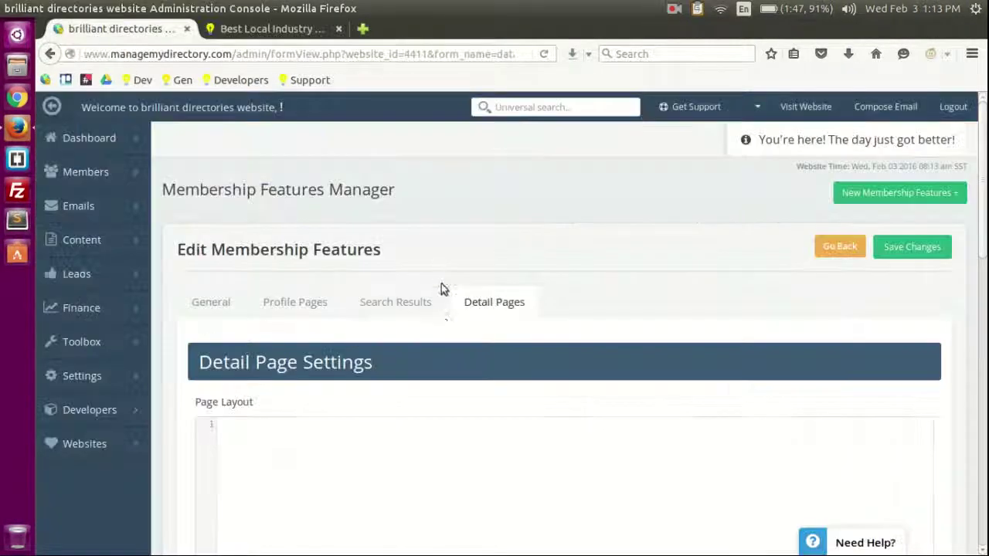
pyautogui.click(403, 308)
pyautogui.scroll(-5, 419, 249)
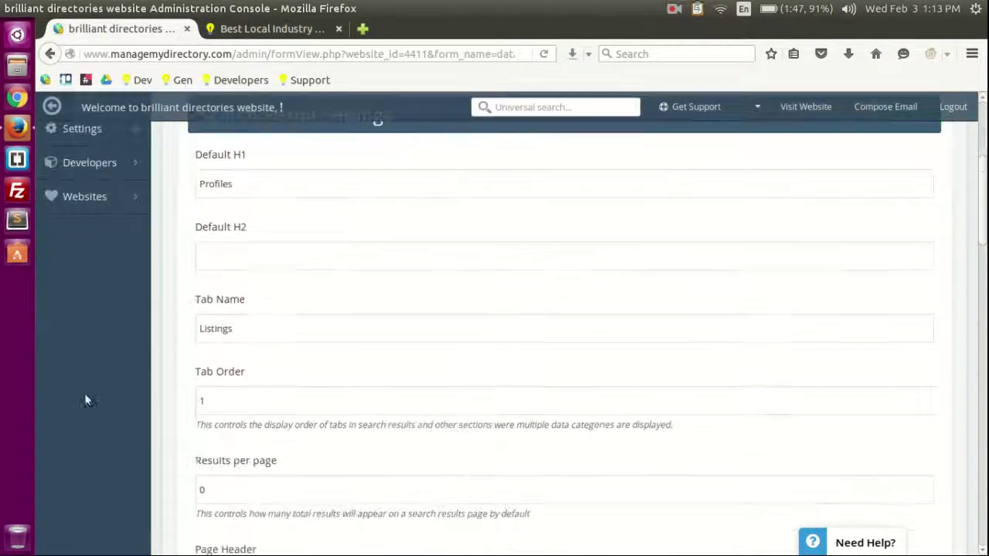
pyautogui.scroll(-4, 265, 255)
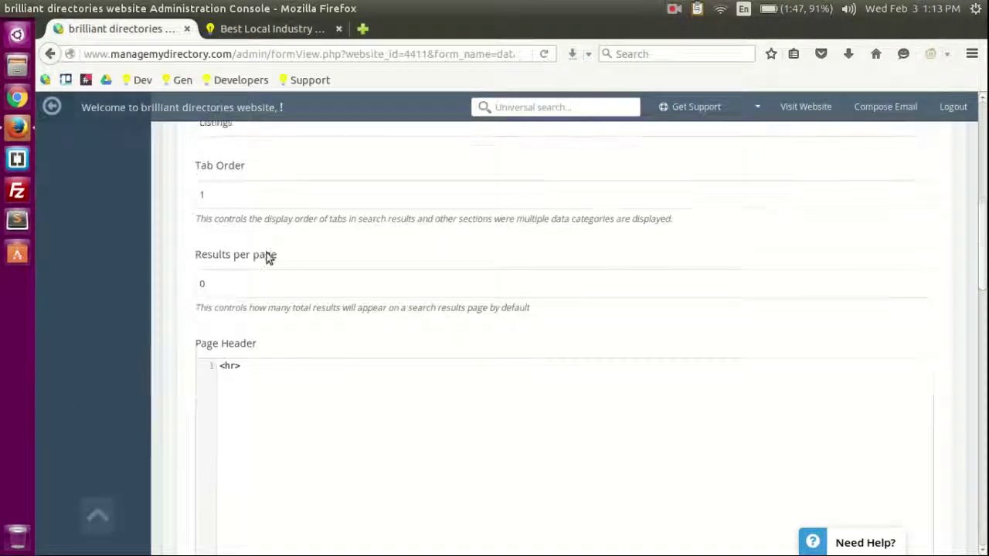
pyautogui.scroll(-9, 128, 331)
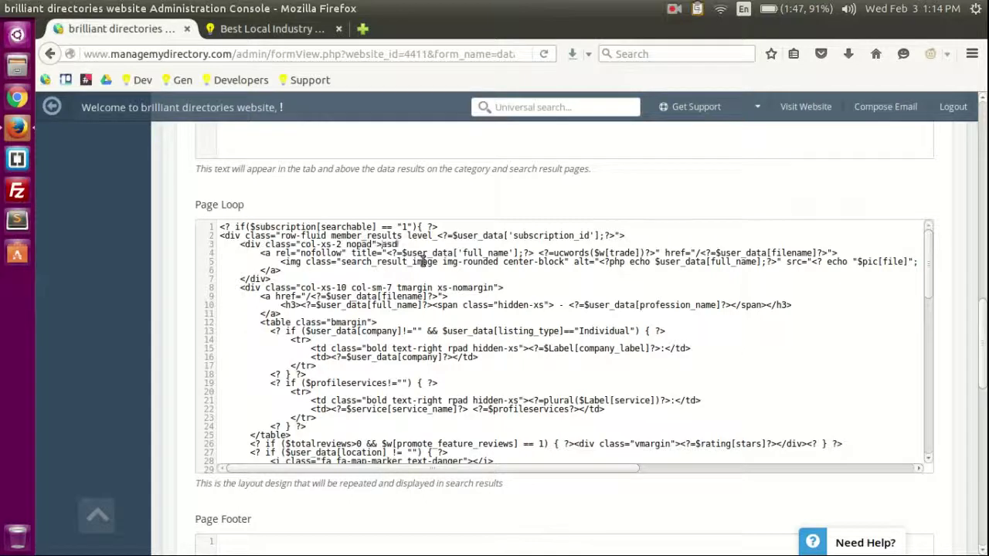
pyautogui.hotkey('ctrl', 's')
# Step: Reload the live site and run a search to list the Local Industry Movies results
pyautogui.click(310, 29)
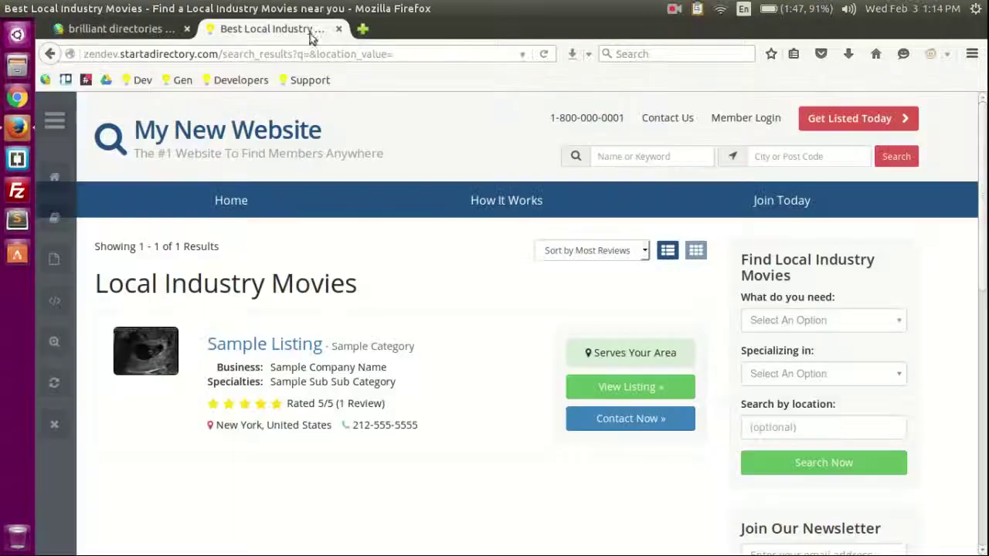
pyautogui.press('F5')
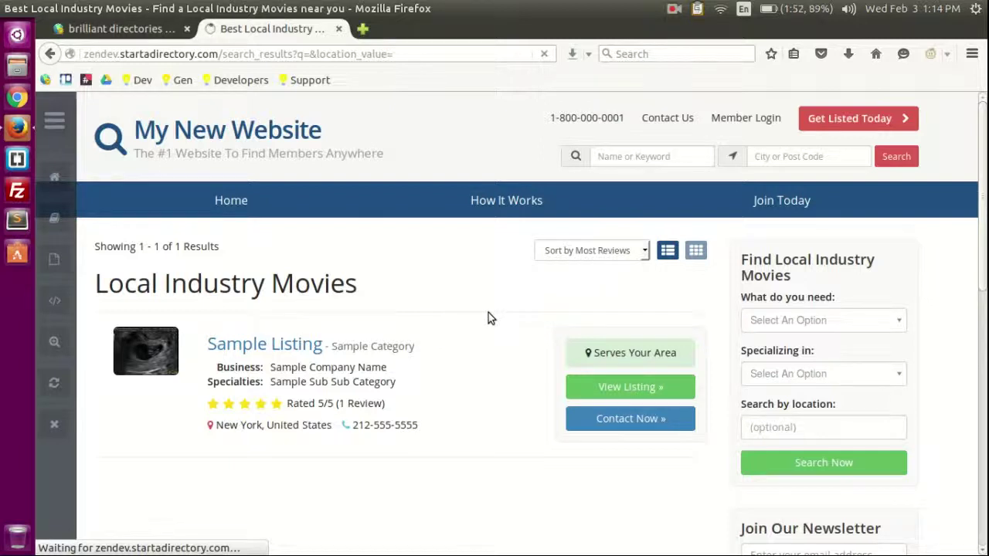
pyautogui.scroll(-3, 488, 316)
pyautogui.scroll(3, 456, 326)
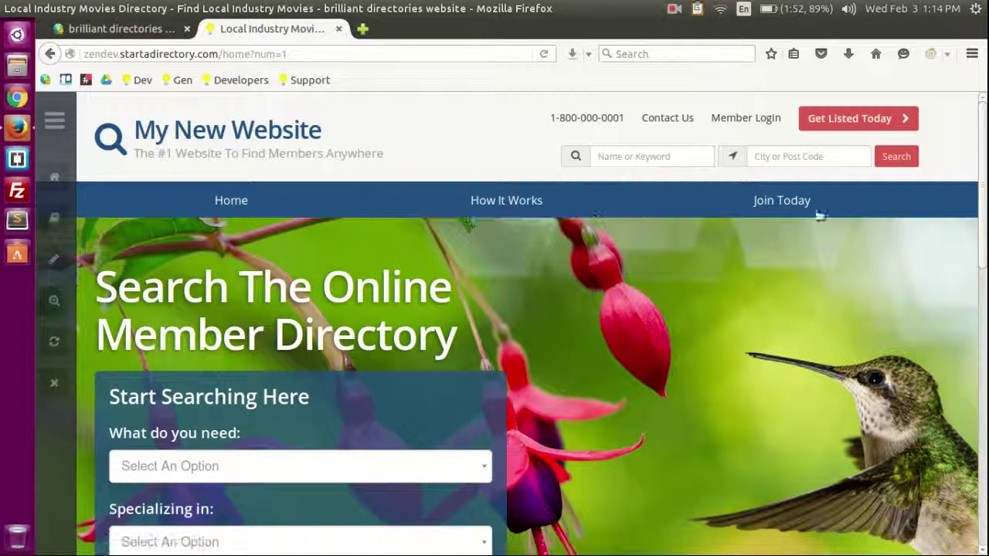
pyautogui.click(898, 157)
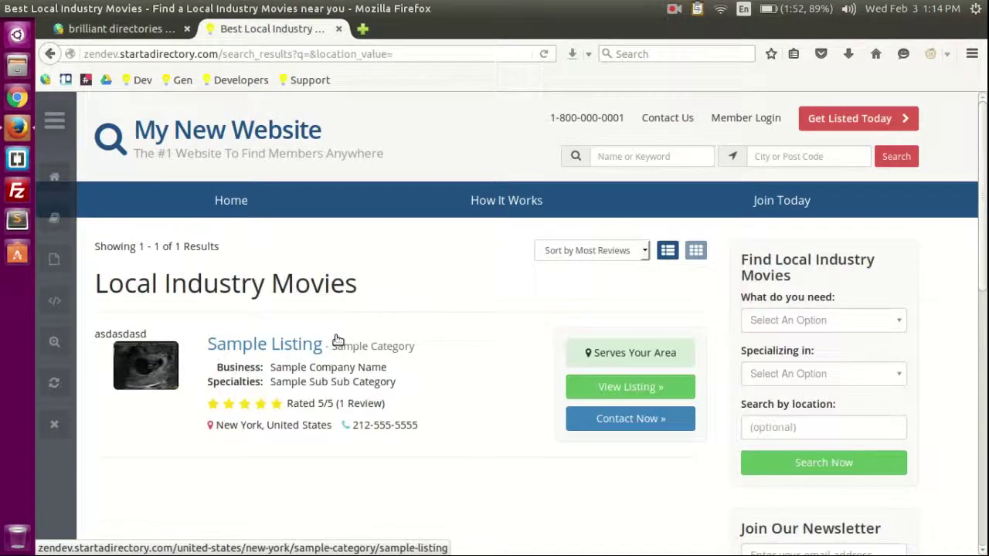
# Step: Remove the test text in the Page Loop code and reload the results to confirm it is gone
pyautogui.hotkey('ctrl', 'Tab')
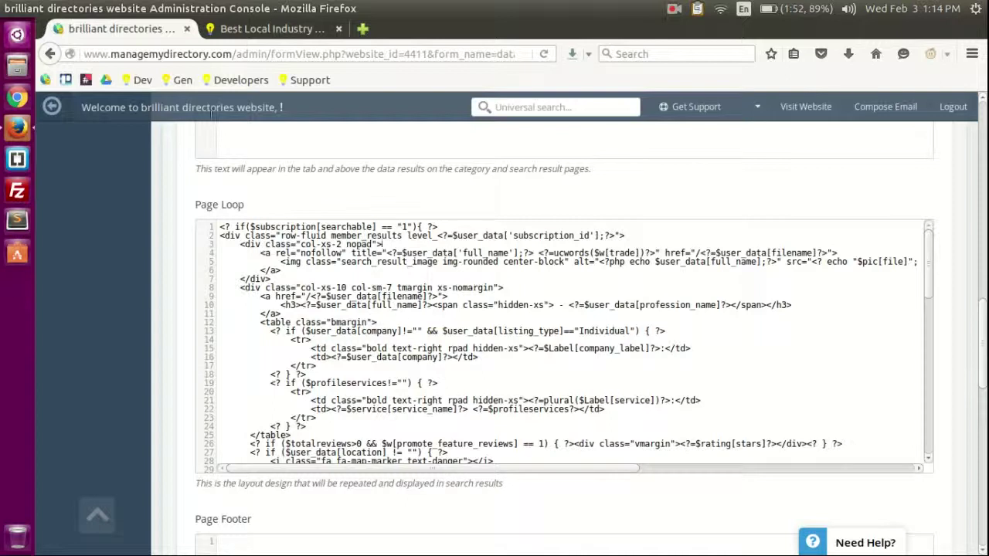
pyautogui.hotkey('ctrl', 'Tab')
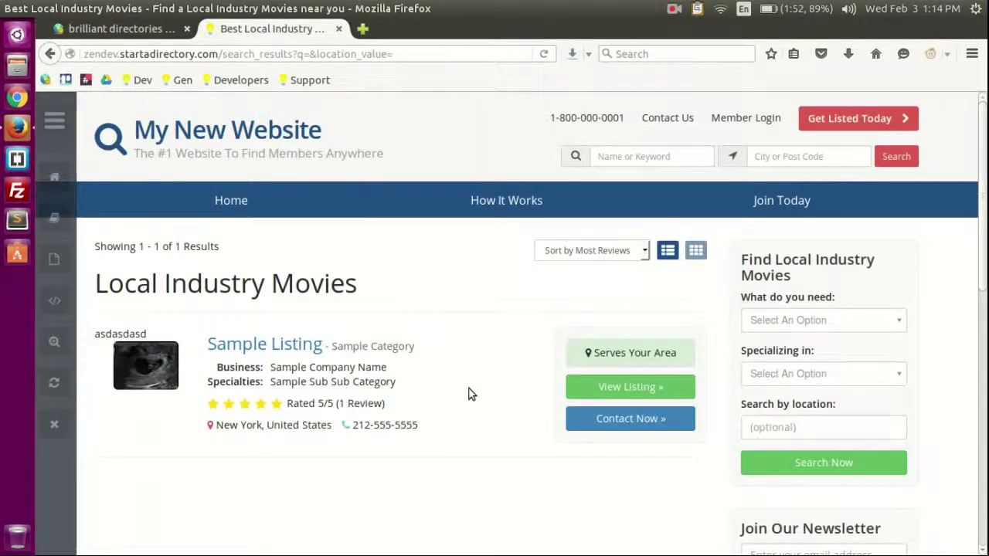
pyautogui.press('F5')
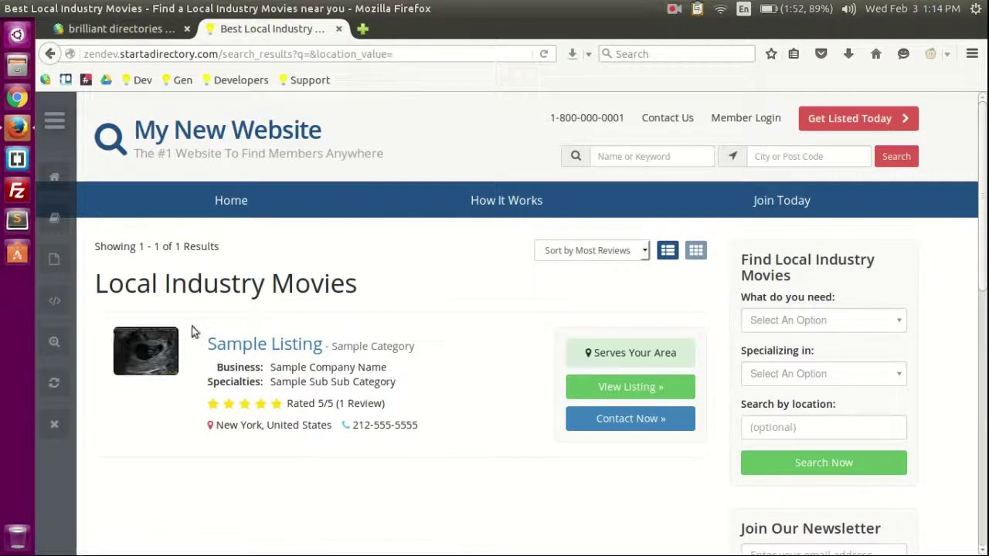
pyautogui.scroll(-4, 354, 380)
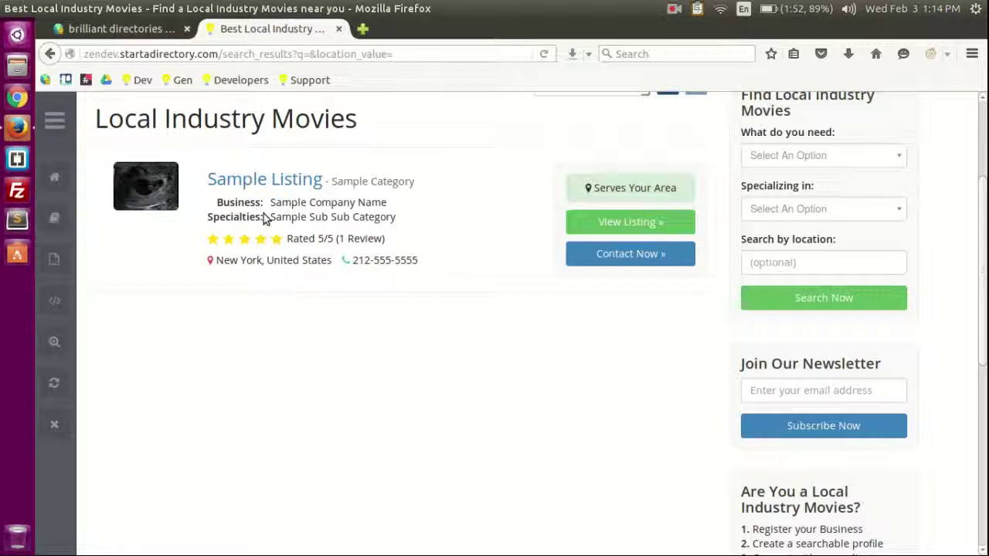
pyautogui.moveTo(308, 217); pyautogui.dragTo(386, 217)
pyautogui.click(394, 217)
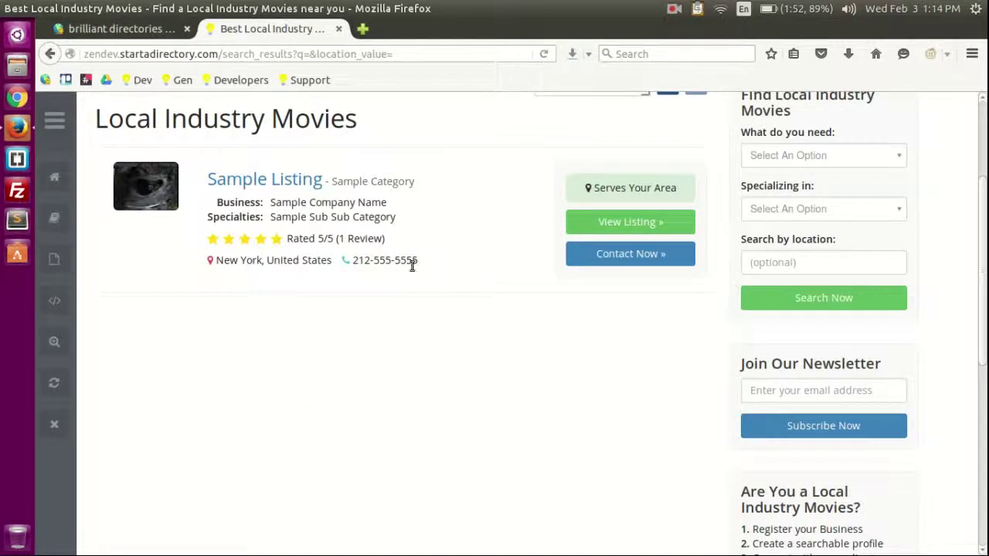
pyautogui.click(116, 29)
# Step: Compare the Listing feature's Profile Pages settings with the live Sample Listing profile
pyautogui.scroll(15, 143, 289)
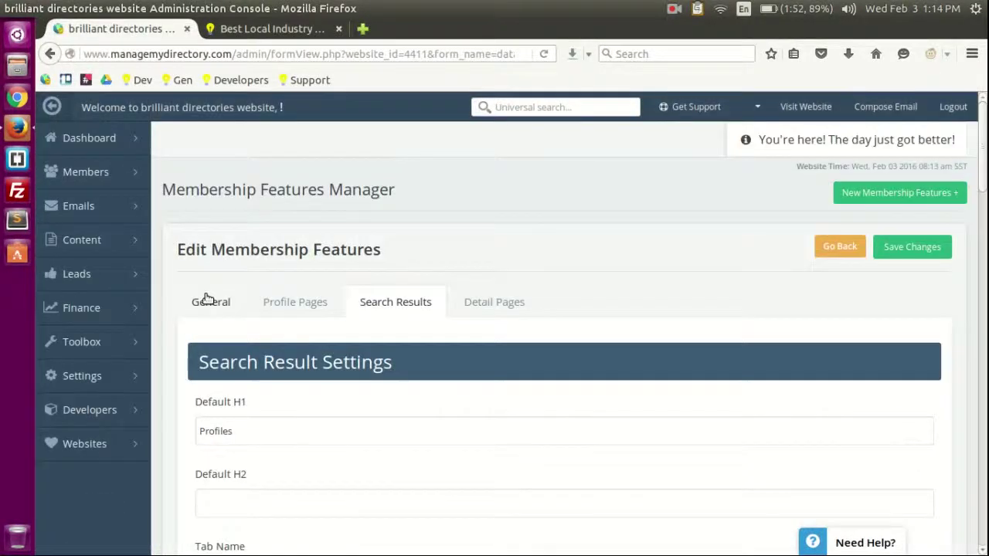
pyautogui.click(294, 302)
pyautogui.scroll(-3, 463, 235)
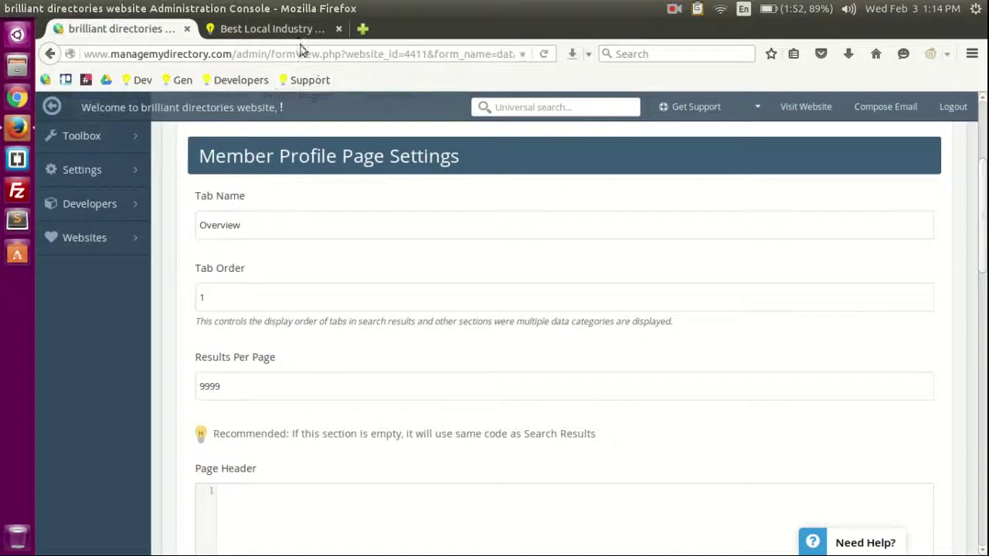
pyautogui.click(276, 26)
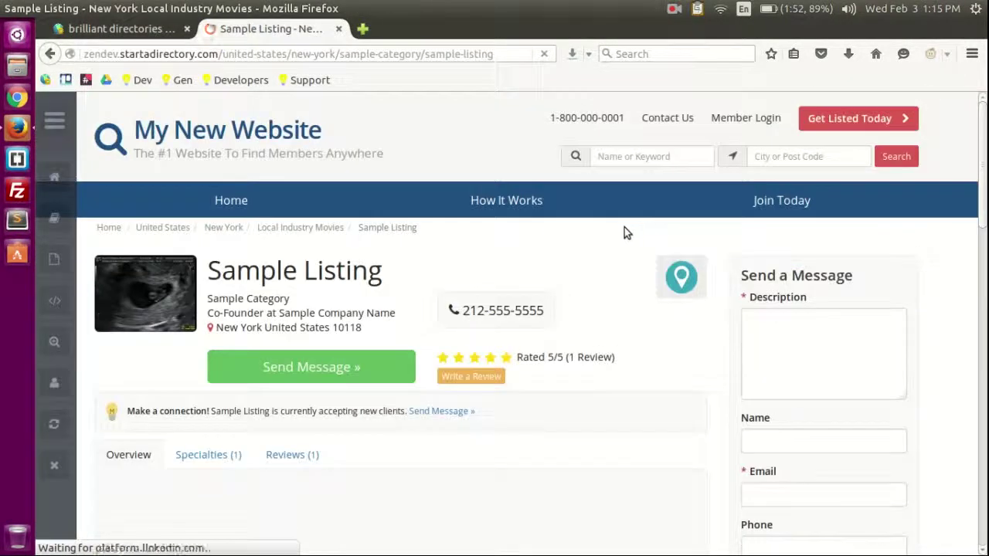
pyautogui.scroll(-5, 610, 247)
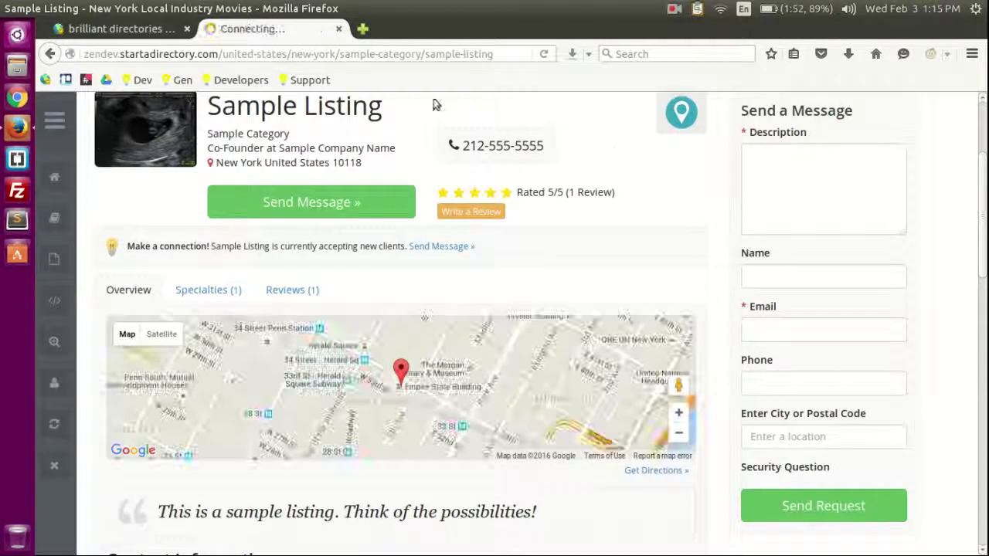
pyautogui.click(116, 28)
pyautogui.scroll(-12, 169, 425)
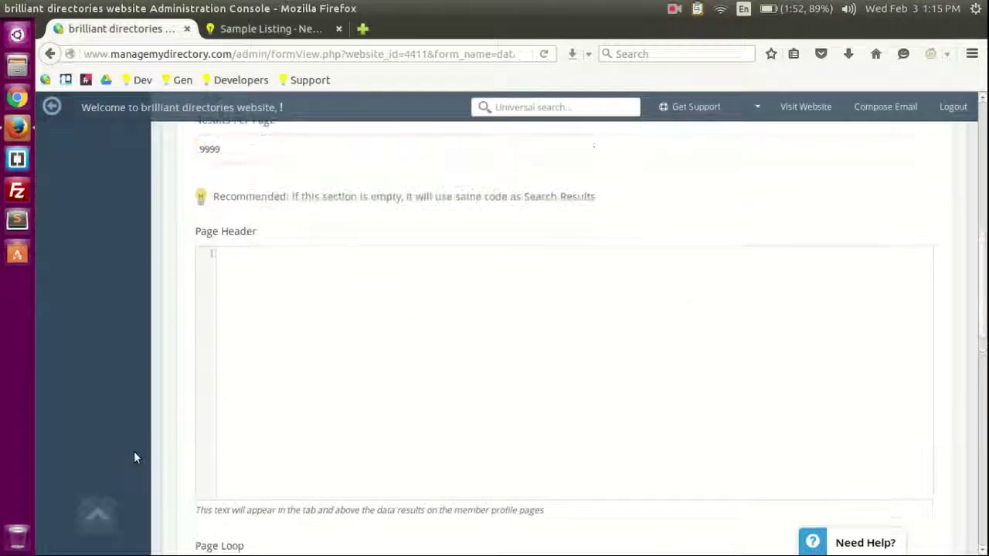
pyautogui.scroll(15, 183, 298)
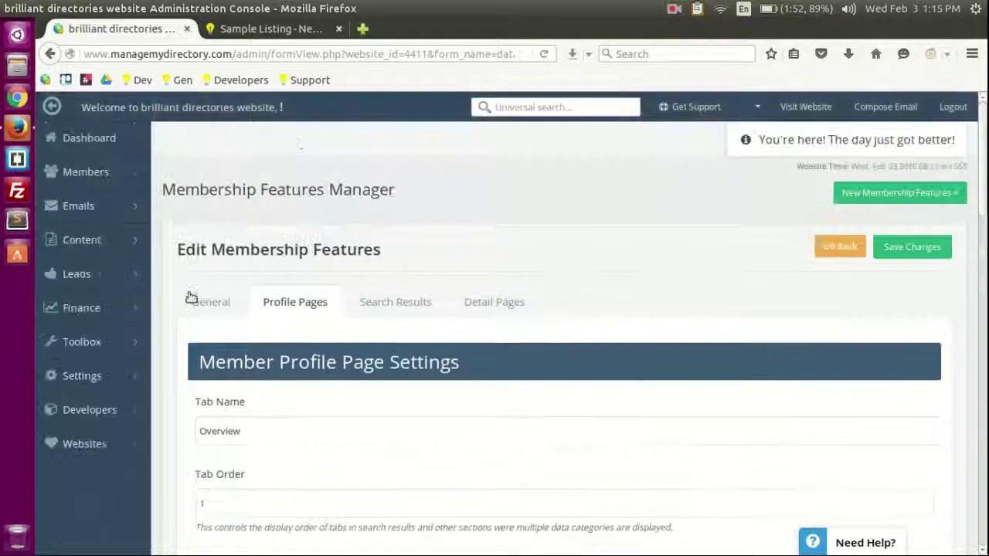
# Step: Recheck the live Sample Listing page, then view the Listing feature's Detail Pages settings
pyautogui.click(263, 28)
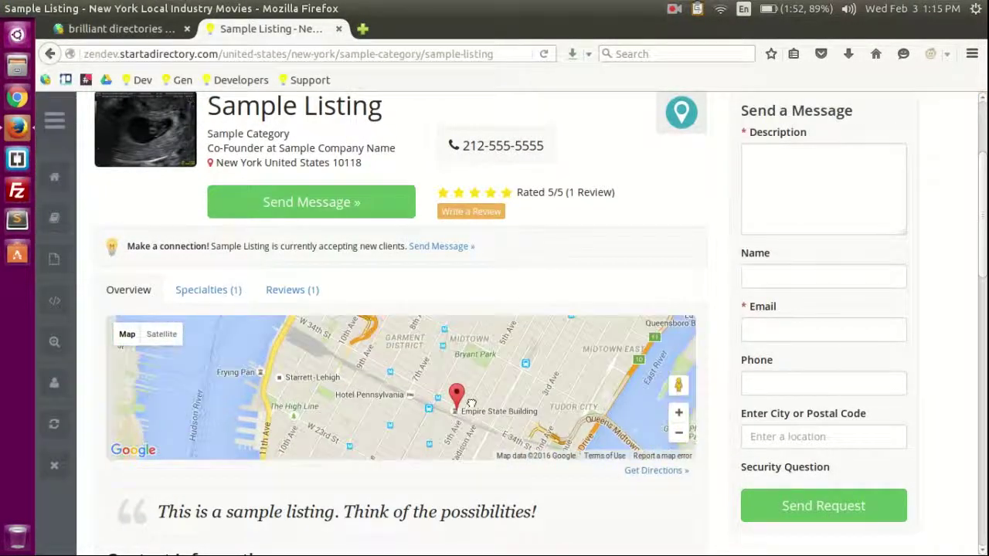
pyautogui.click(128, 29)
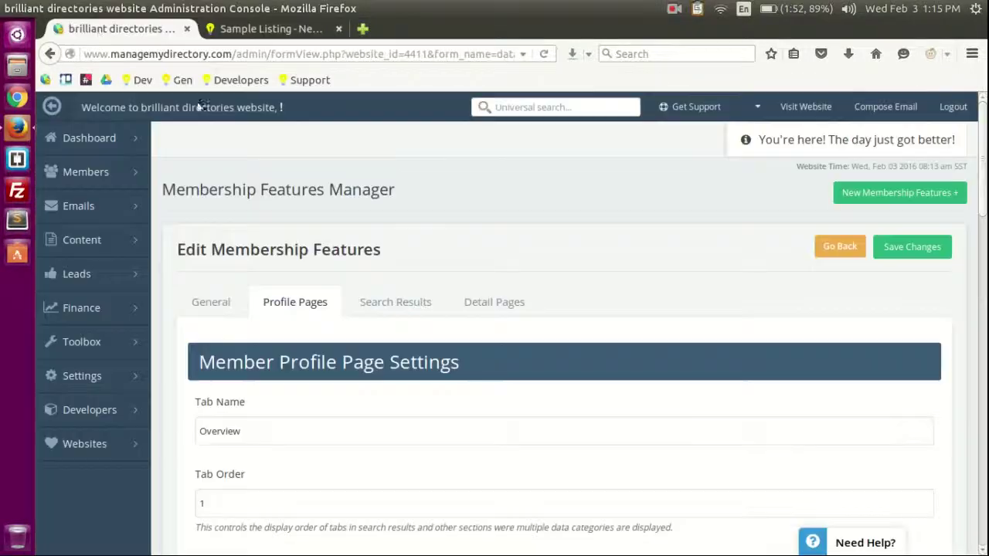
pyautogui.click(513, 312)
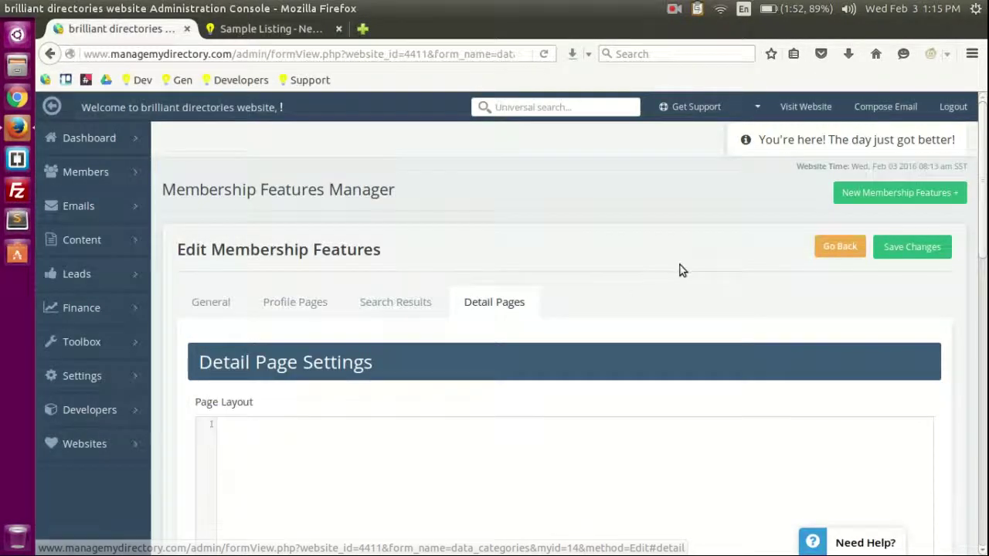
pyautogui.scroll(-5, 342, 309)
pyautogui.scroll(6, 159, 421)
pyautogui.click(849, 247)
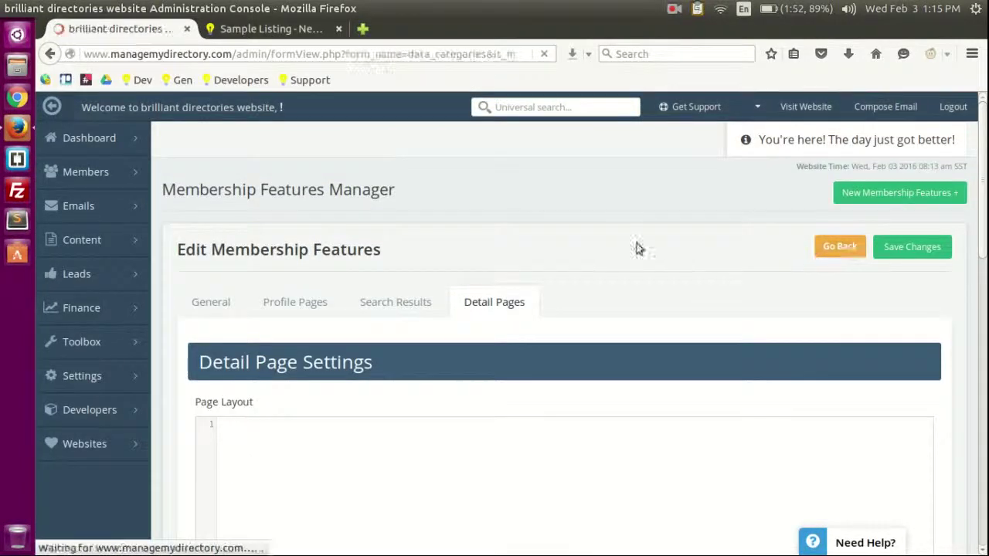
pyautogui.scroll(-3, 518, 375)
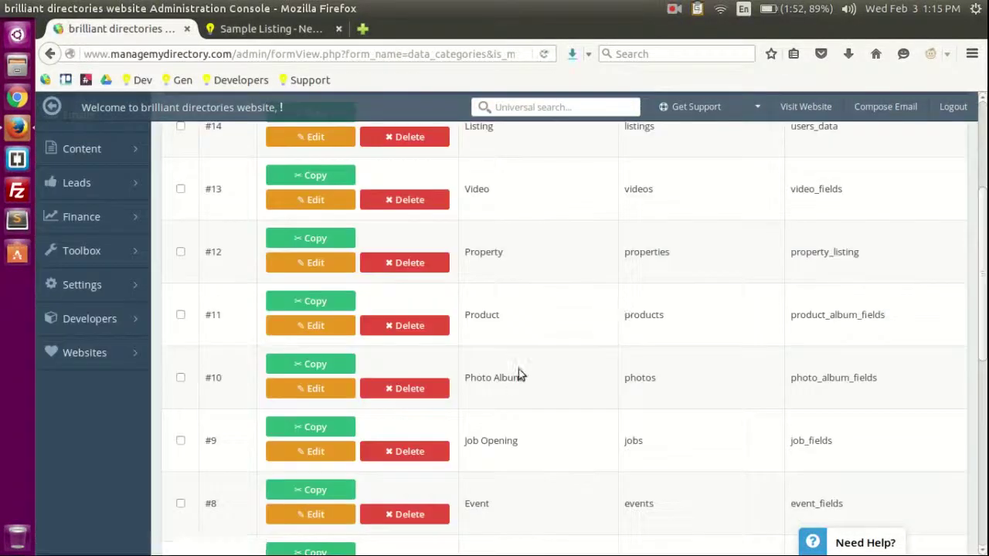
pyautogui.scroll(-2, 551, 353)
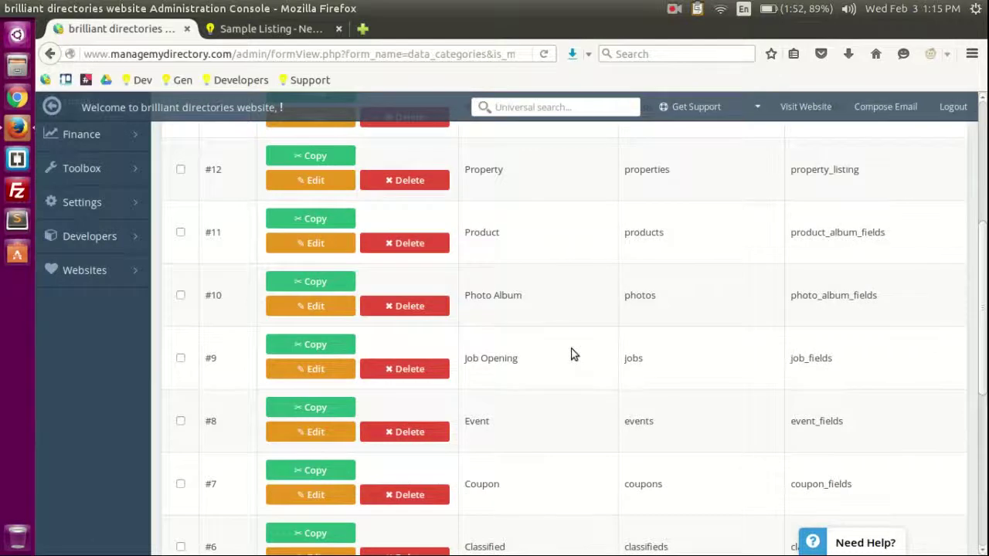
pyautogui.scroll(5, 524, 272)
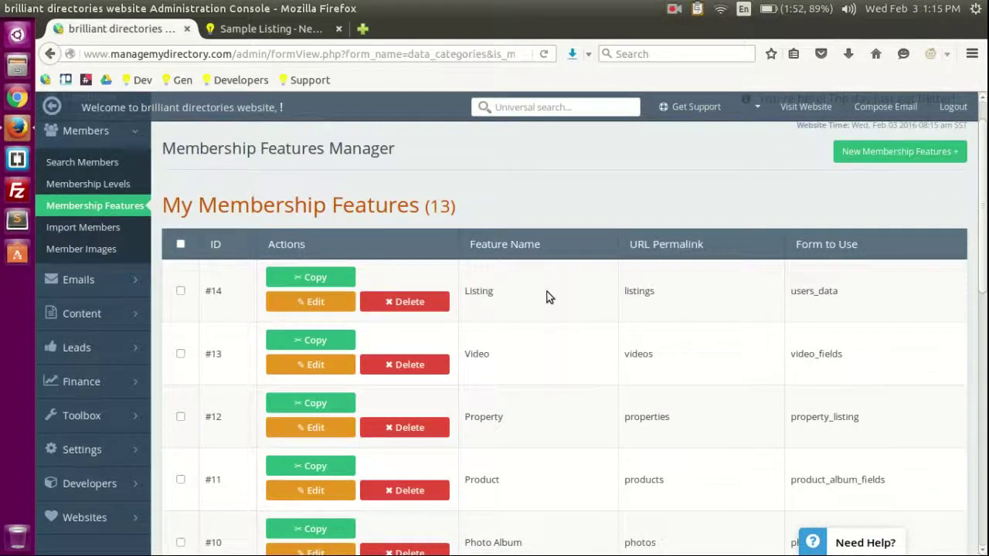
pyautogui.scroll(-3, 572, 294)
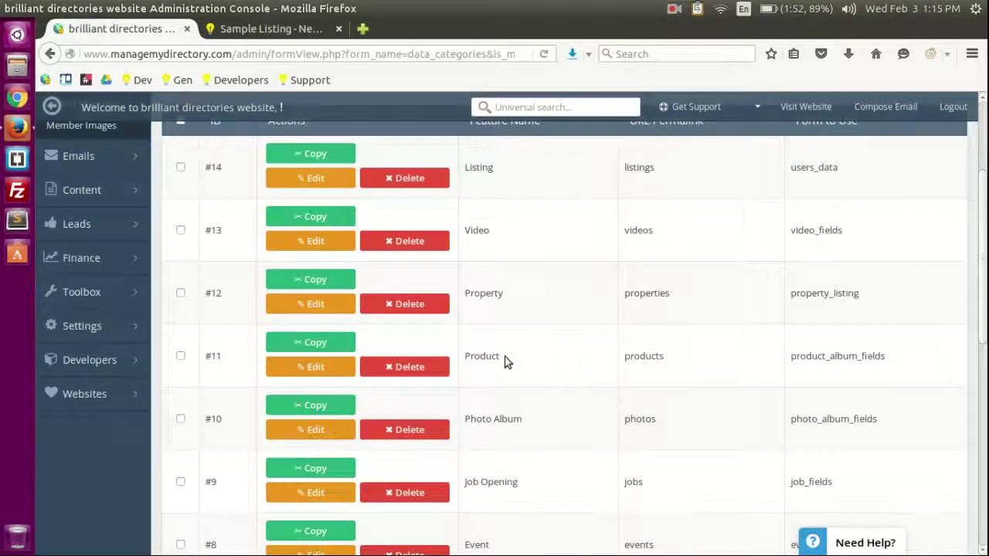
pyautogui.click(323, 309)
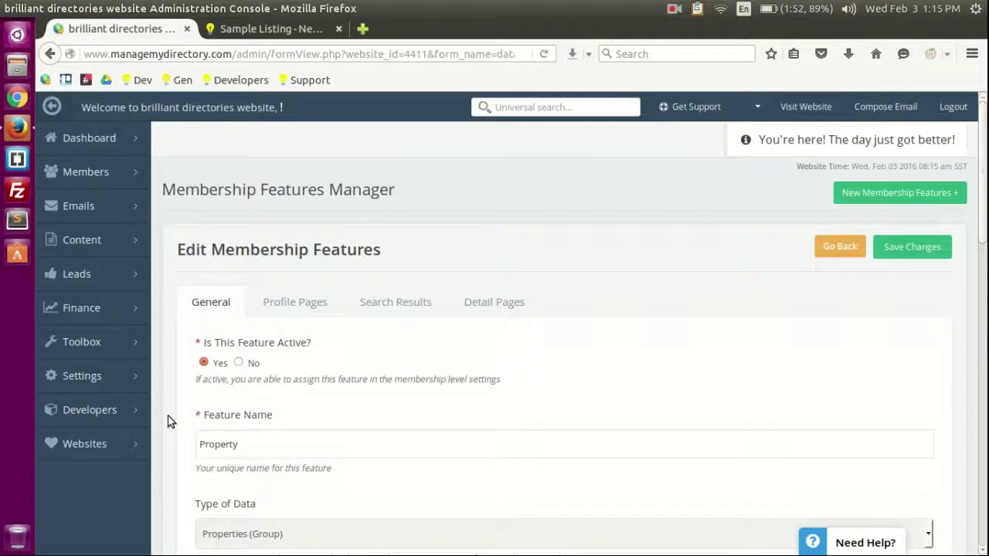
pyautogui.scroll(-3, 180, 380)
pyautogui.click(298, 178)
pyautogui.scroll(-5, 193, 397)
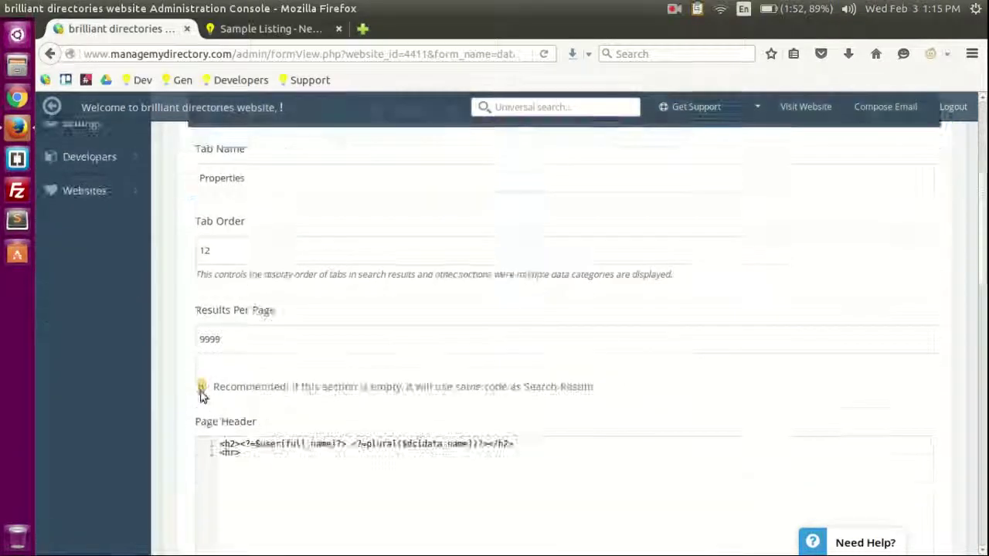
pyautogui.scroll(10, 180, 397)
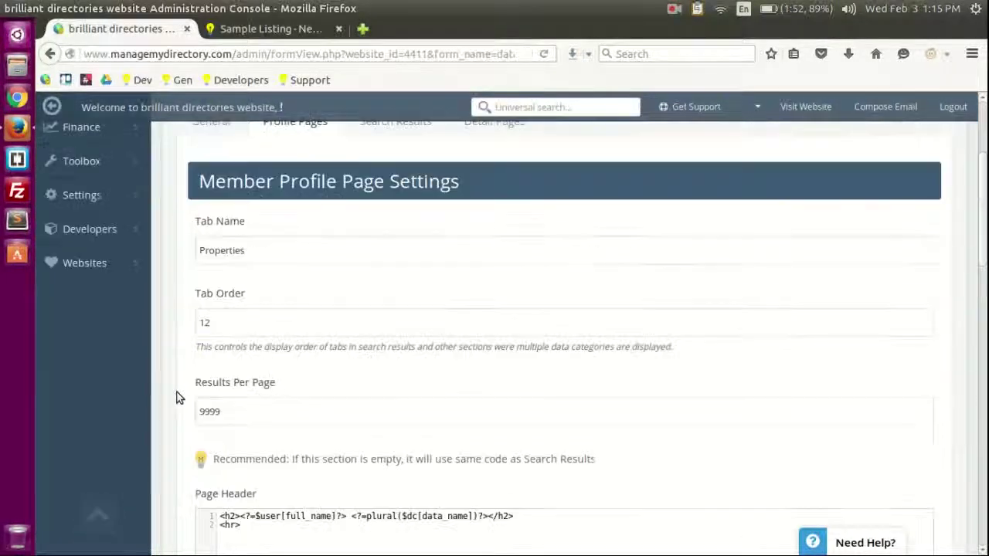
pyautogui.click(348, 305)
pyautogui.scroll(-8, 181, 427)
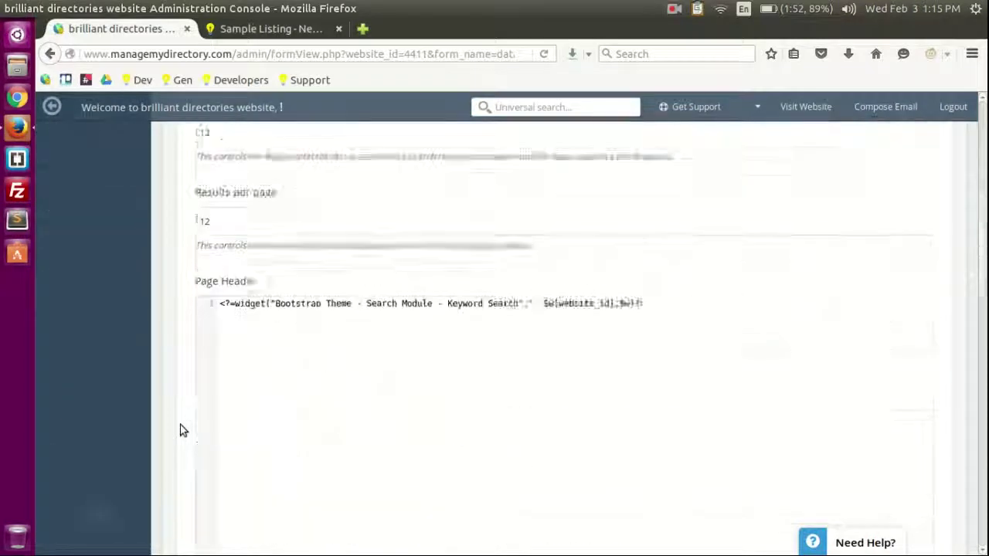
pyautogui.scroll(-4, 183, 430)
pyautogui.scroll(12, 243, 327)
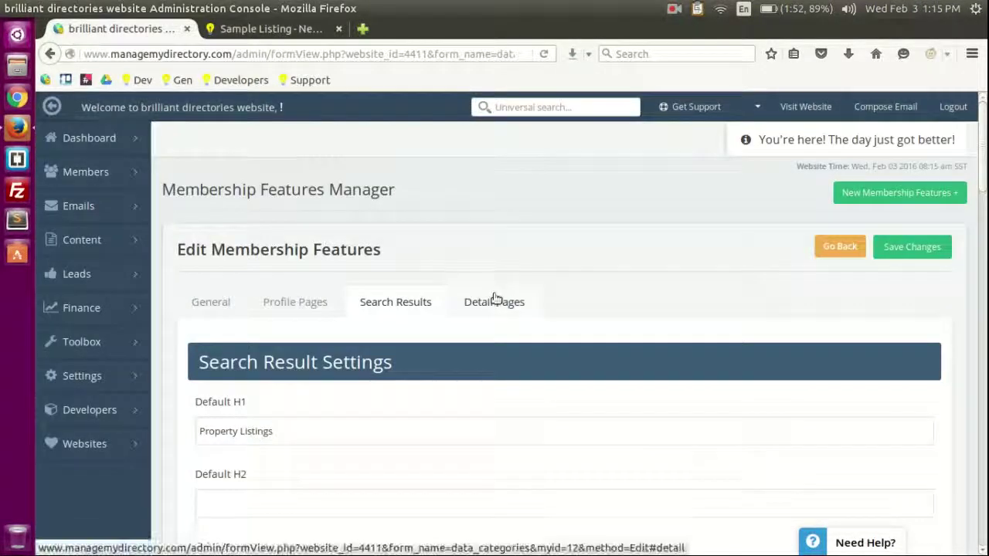
pyautogui.click(495, 299)
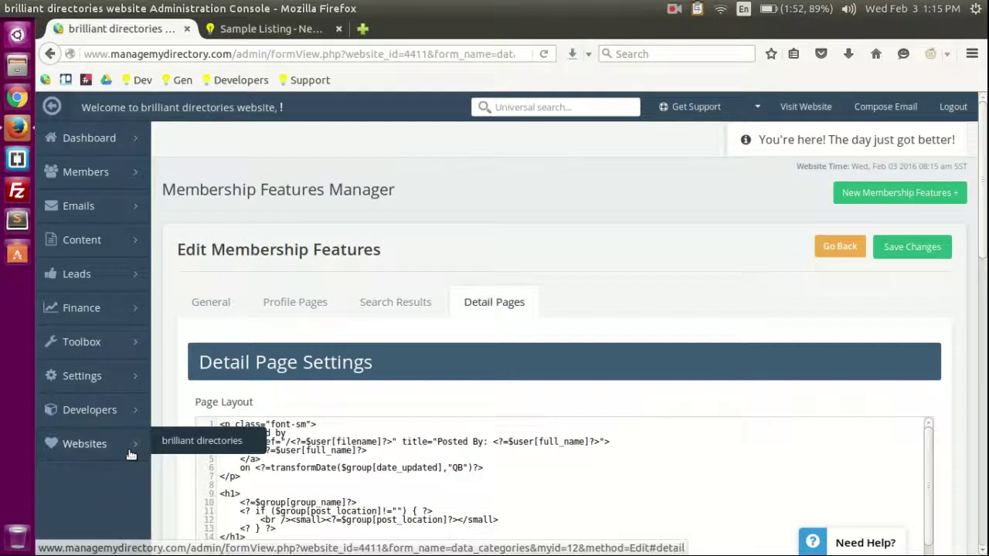
pyautogui.scroll(-6, 318, 196)
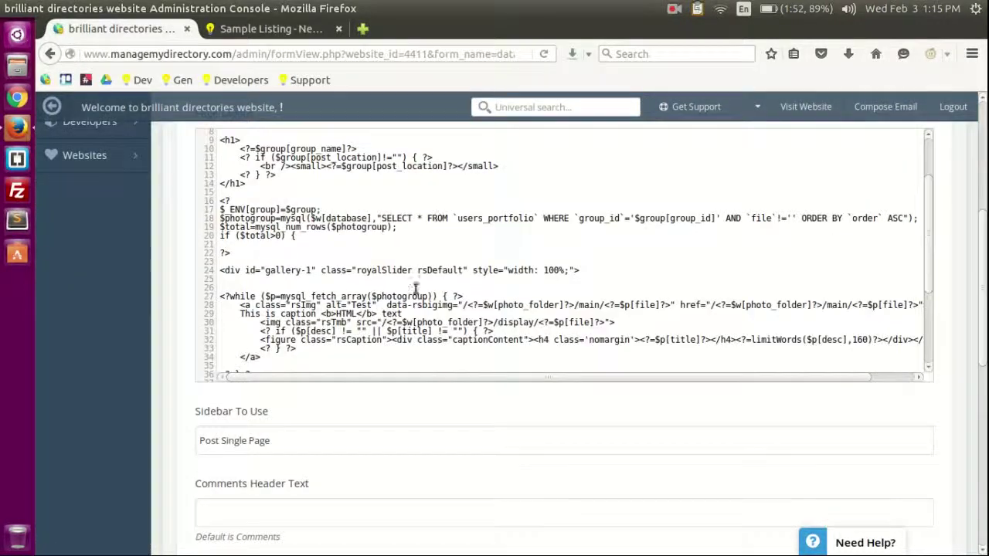
pyautogui.scroll(2, 404, 320)
pyautogui.scroll(-6, 451, 278)
pyautogui.scroll(10, 321, 234)
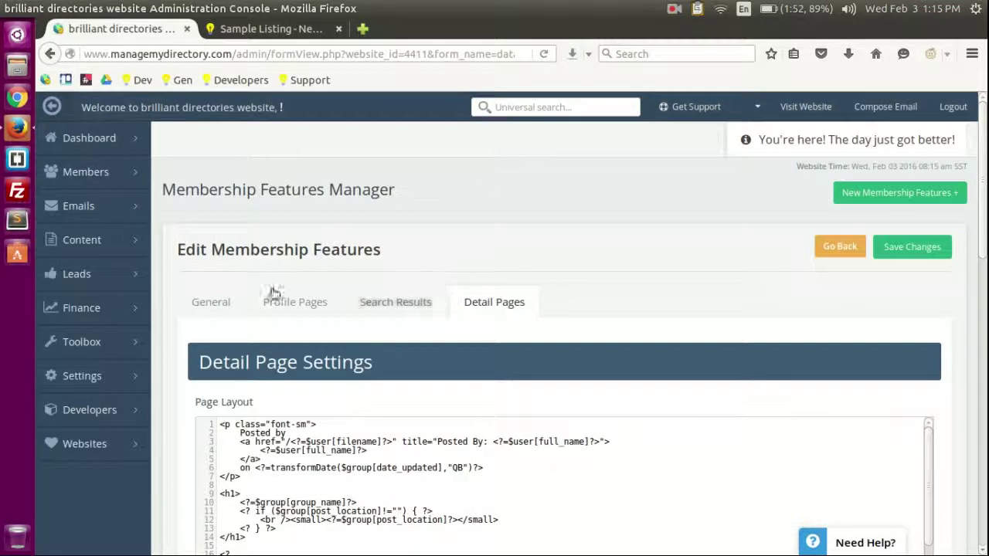
pyautogui.moveTo(109, 177)
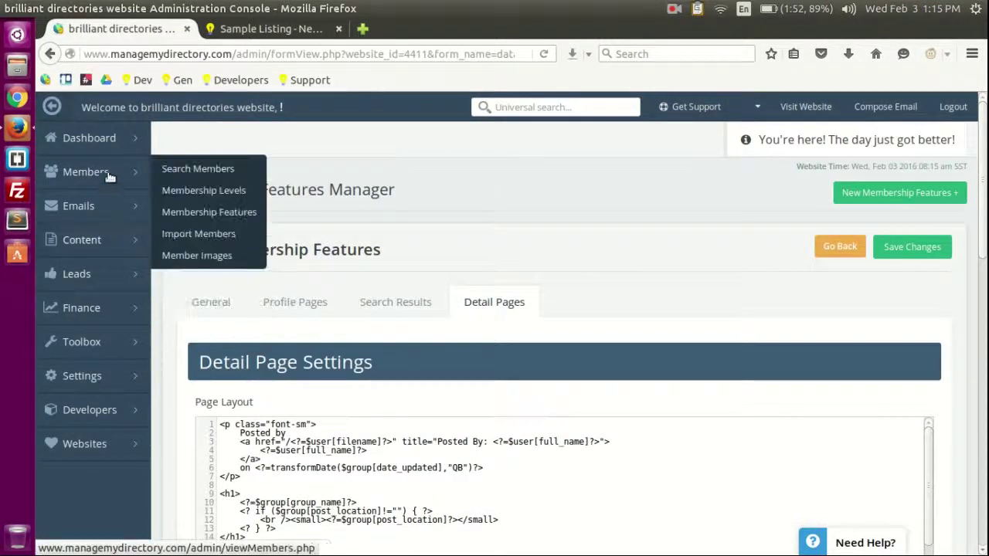
pyautogui.click(213, 213)
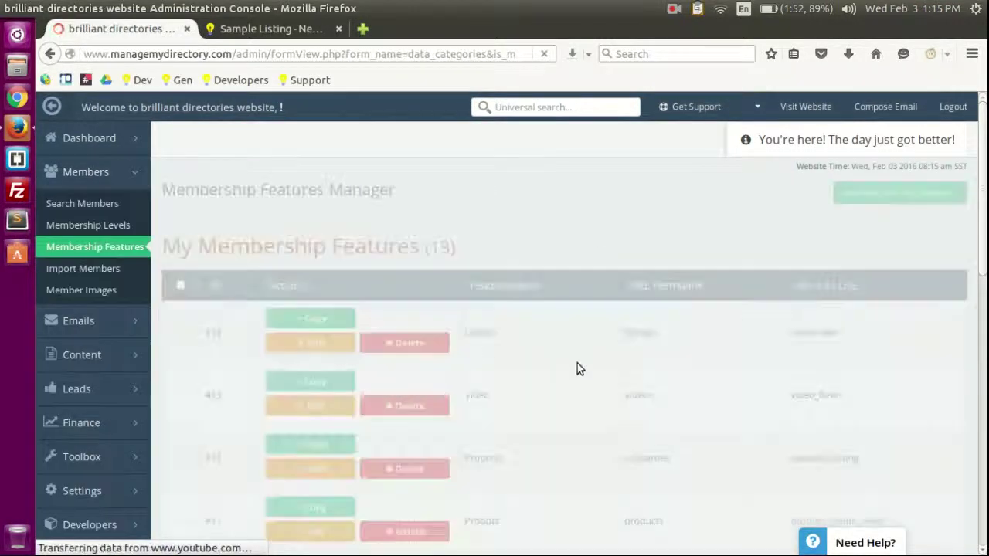
pyautogui.scroll(-3, 248, 302)
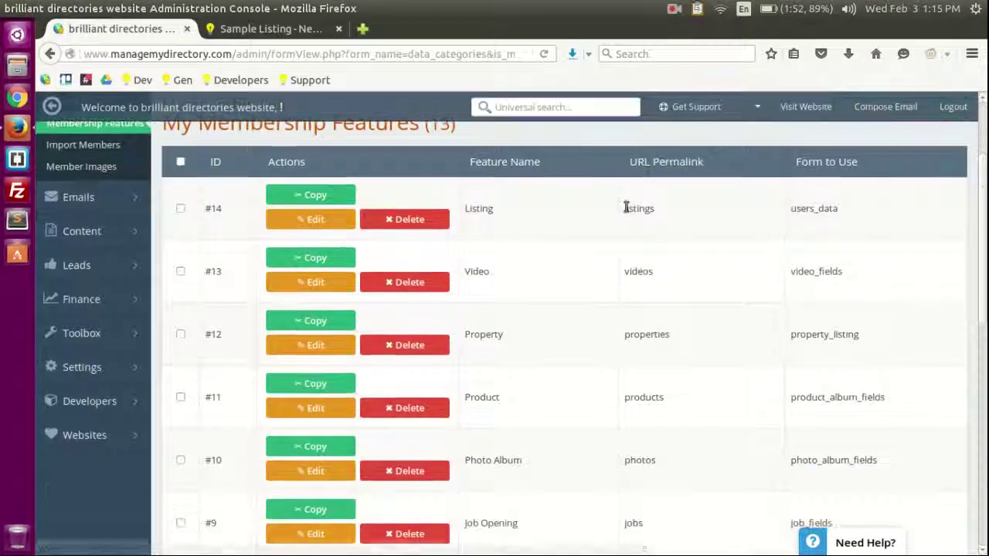
pyautogui.scroll(-1, 538, 340)
pyautogui.scroll(1, 540, 282)
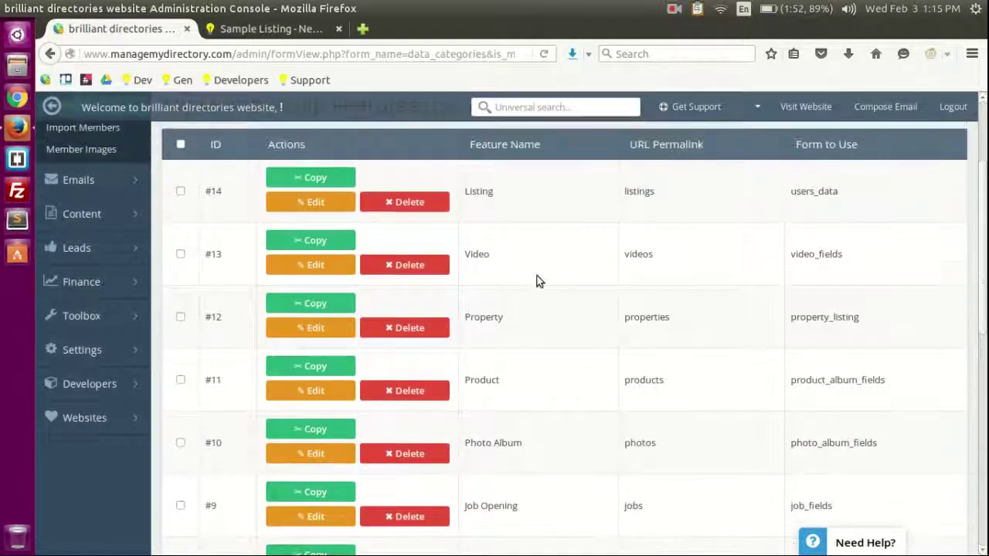
pyautogui.scroll(3, 539, 282)
pyautogui.moveTo(192, 245); pyautogui.dragTo(666, 249)
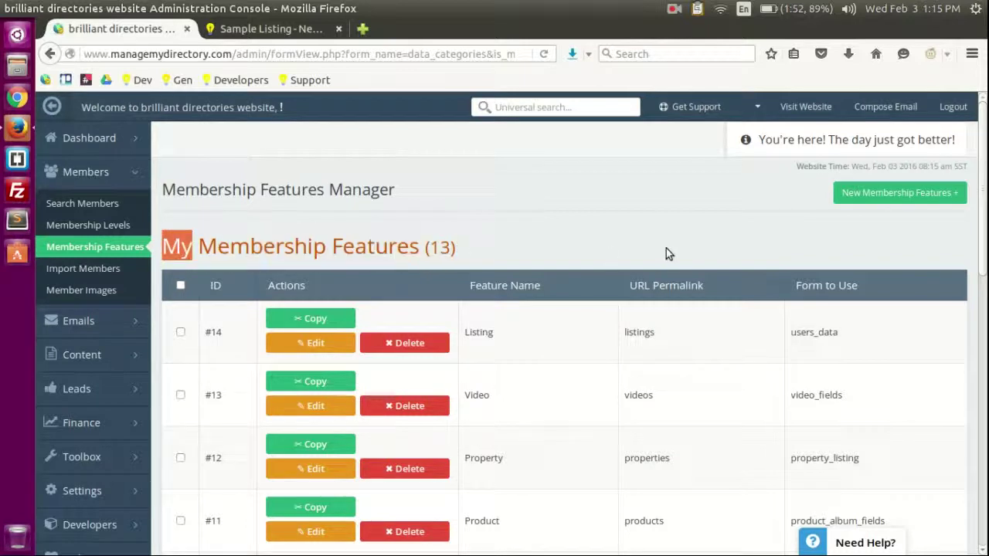
pyautogui.doubleClick(344, 255)
pyautogui.click(510, 239)
pyautogui.click(83, 227)
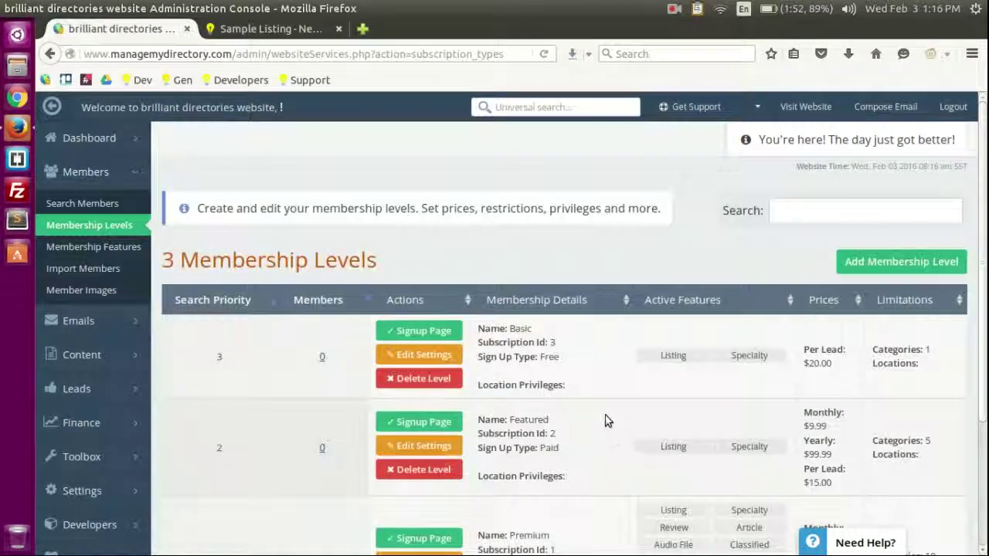
# Step: Review which features the Basic membership level can access in its Features tab
pyautogui.scroll(-3, 454, 221)
pyautogui.scroll(1, 600, 371)
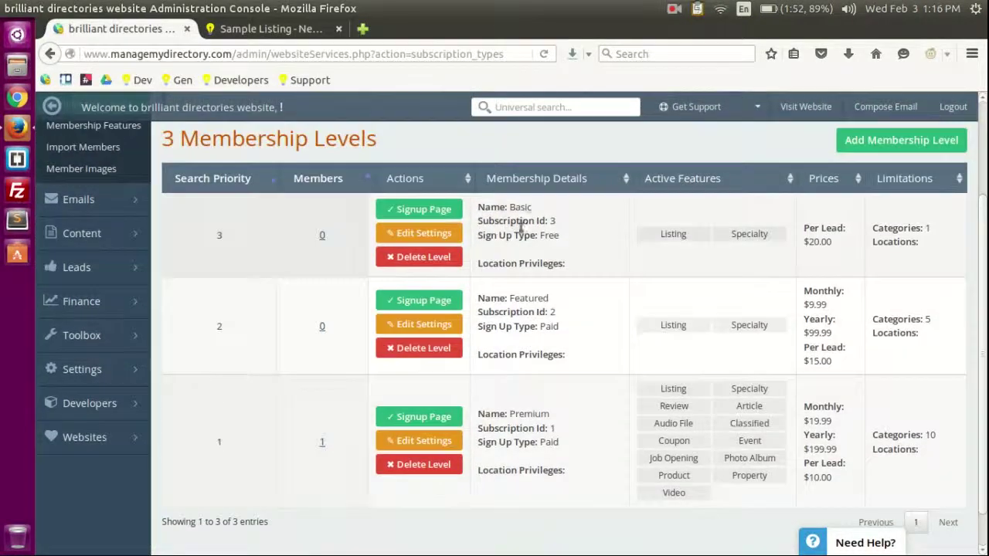
pyautogui.click(412, 234)
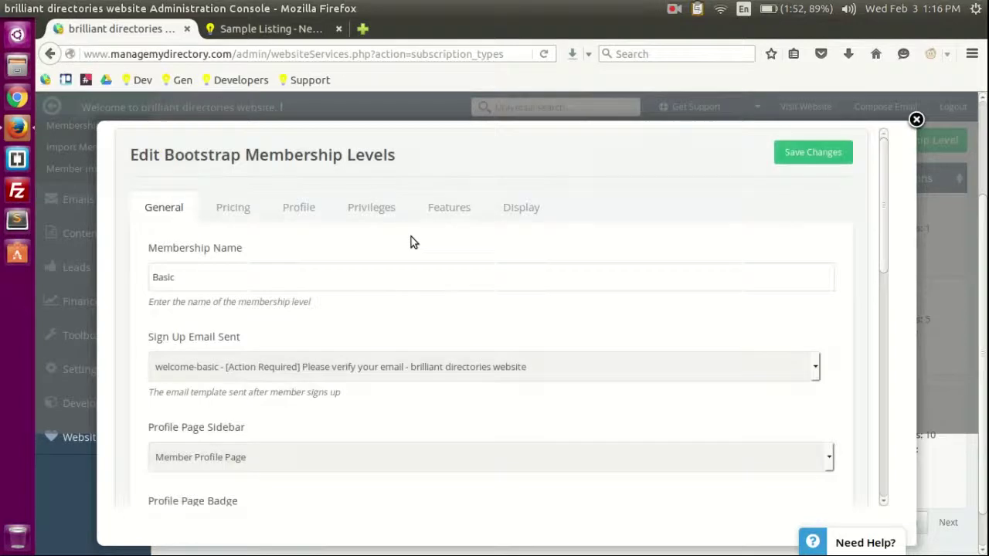
pyautogui.click(437, 214)
pyautogui.scroll(-6, 611, 286)
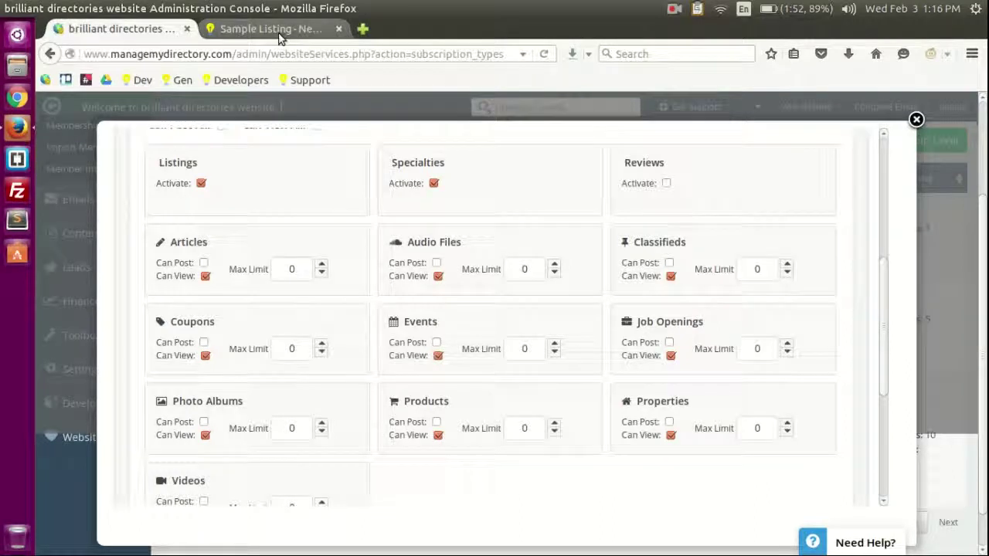
# Step: Glance at the public Sample Listing, close the Basic settings, and open Search Members in a new tab
pyautogui.click(275, 31)
pyautogui.scroll(5, 765, 236)
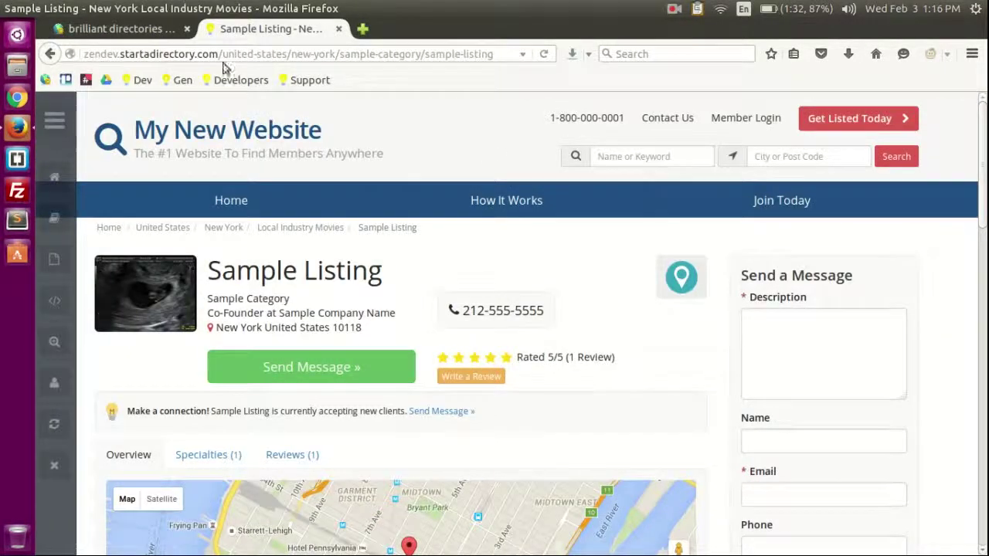
pyautogui.click(153, 29)
pyautogui.click(916, 119)
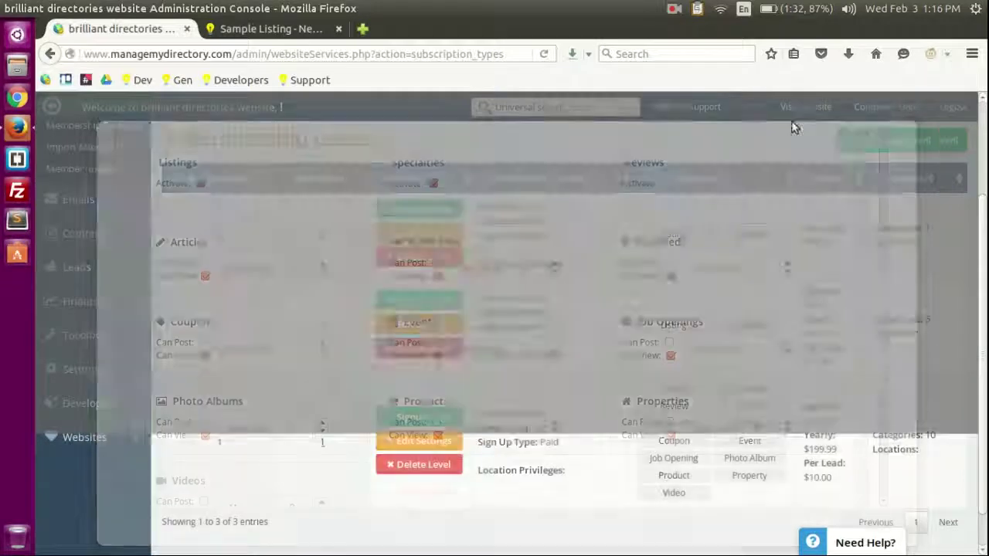
pyautogui.scroll(3, 85, 254)
pyautogui.middleClick(90, 176)
# Step: Log in as the Sample Listing member from Search Members and look over its dashboard
pyautogui.click(278, 29)
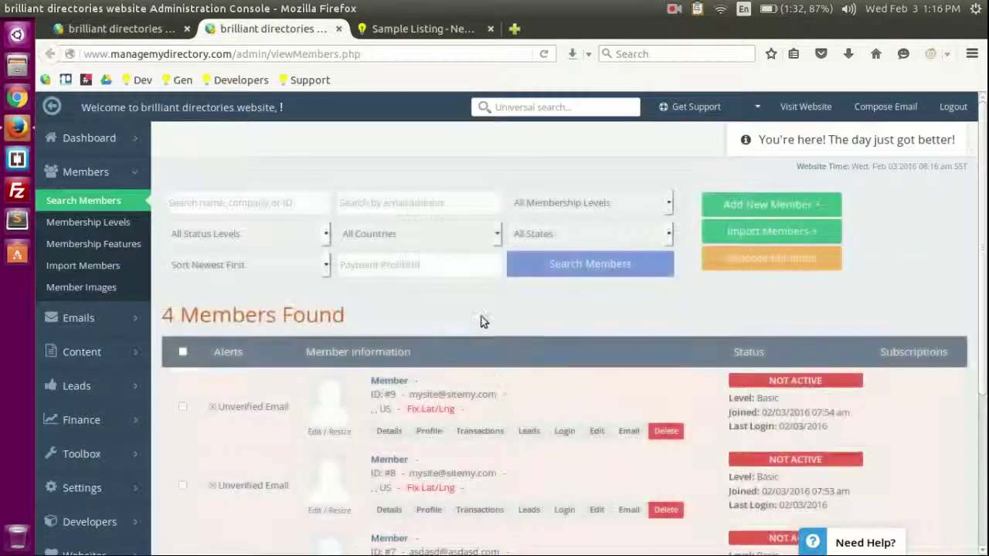
pyautogui.scroll(-5, 543, 361)
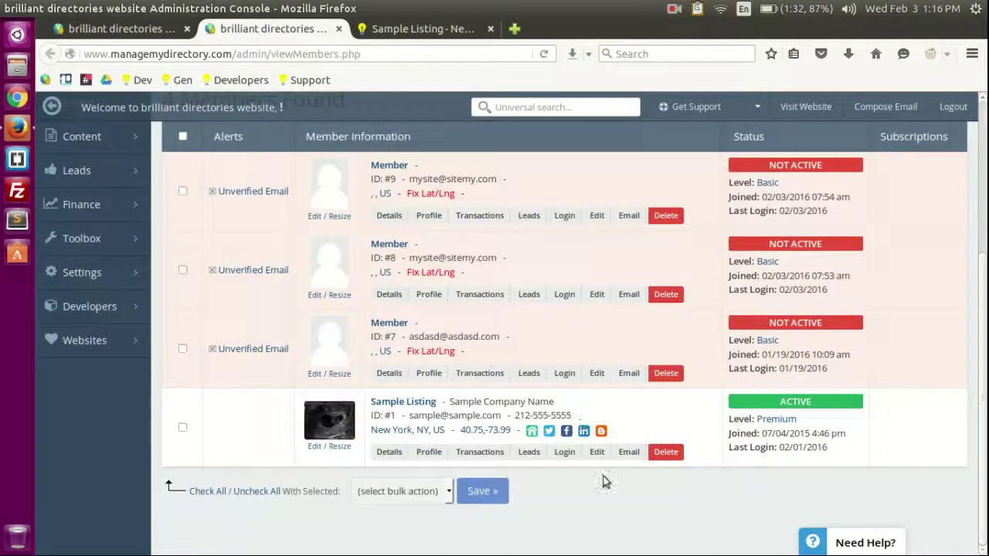
pyautogui.click(561, 454)
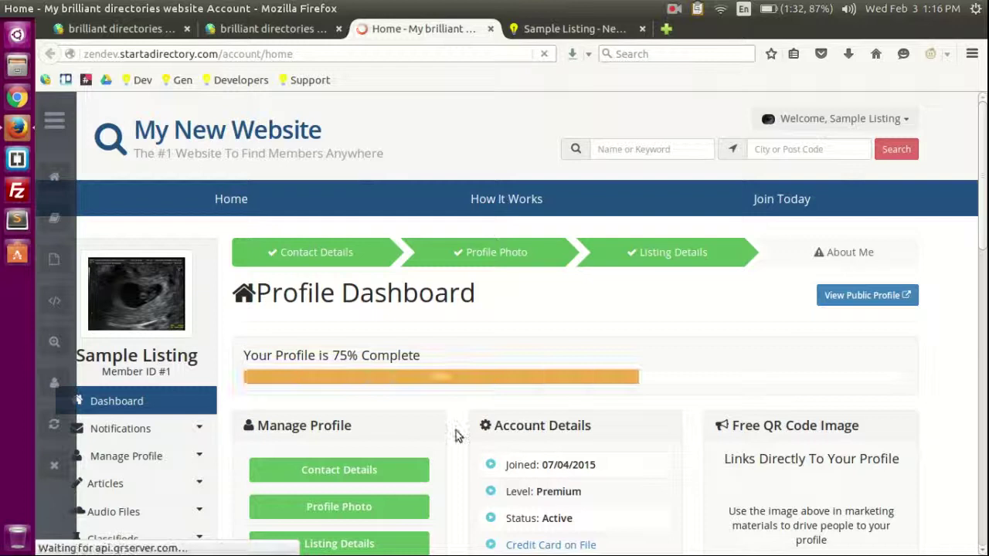
pyautogui.scroll(-5, 455, 437)
pyautogui.scroll(5, 636, 331)
pyautogui.middleClick(391, 21)
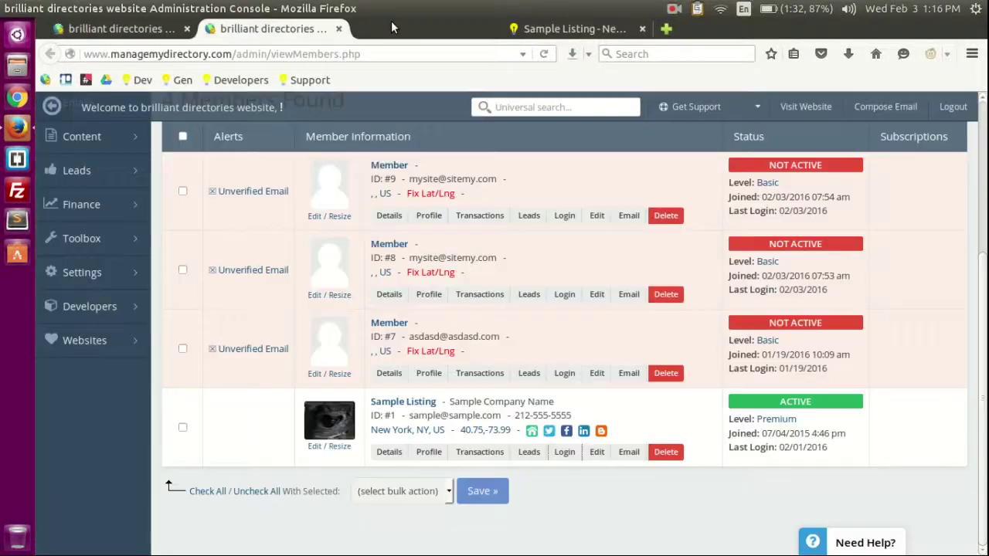
pyautogui.scroll(5, 586, 334)
# Step: Browse the public Sample Listing page and its member edit page
pyautogui.click(424, 29)
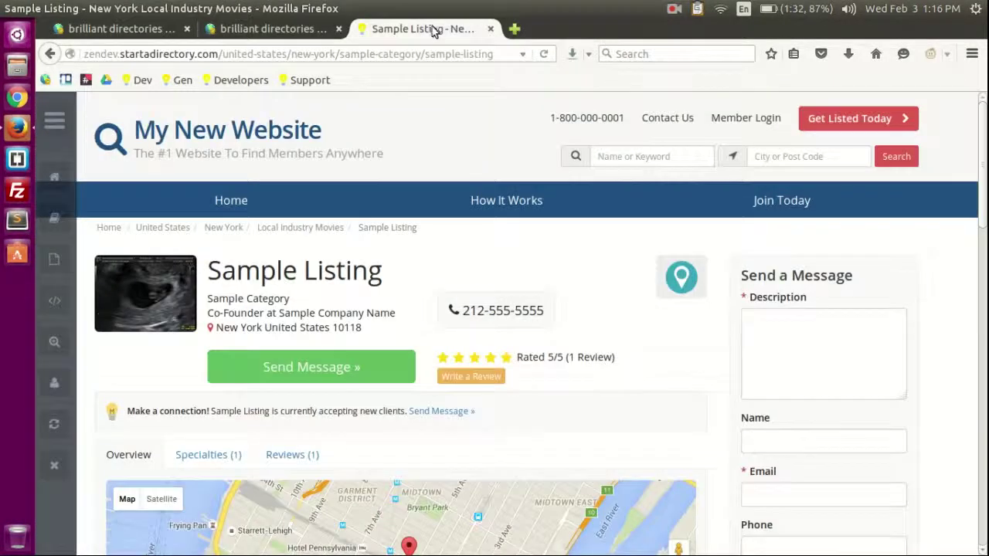
pyautogui.scroll(-3, 541, 293)
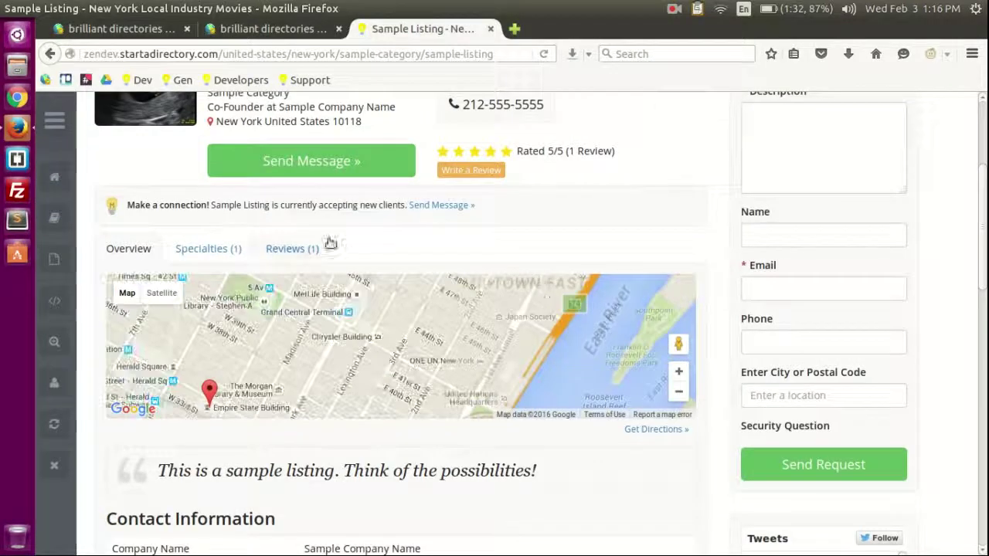
pyautogui.scroll(3, 508, 278)
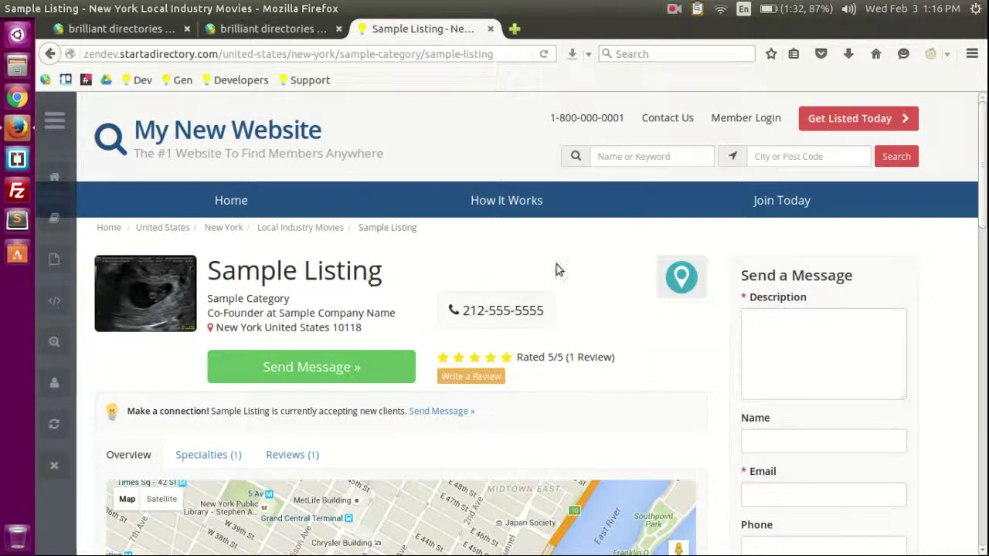
pyautogui.scroll(-2, 603, 280)
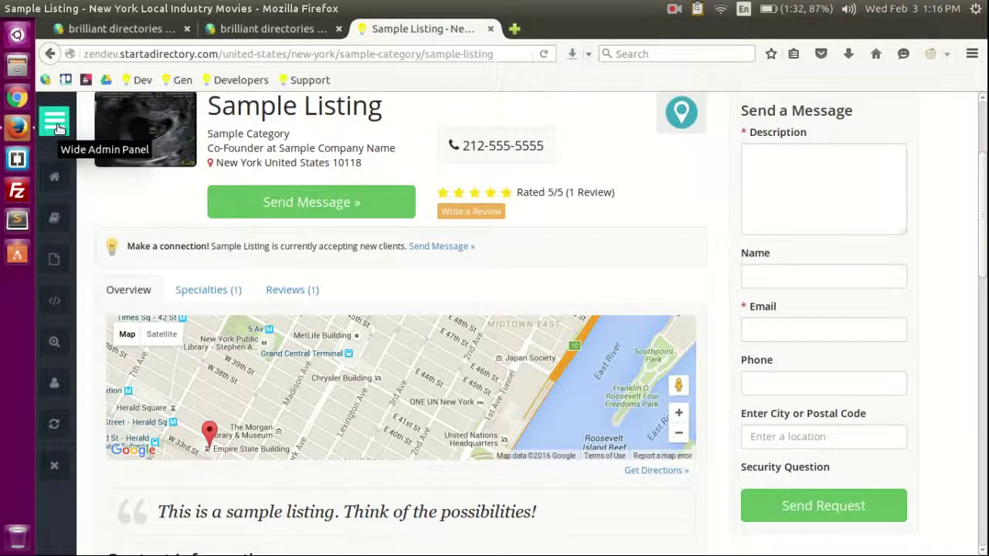
pyautogui.click(60, 386)
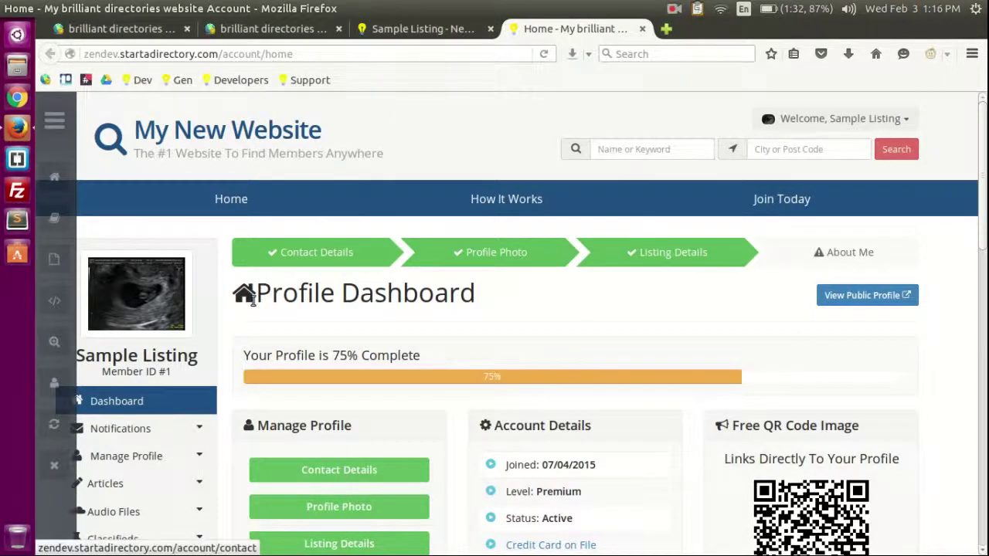
pyautogui.scroll(-1, 225, 319)
pyautogui.scroll(-3, 225, 319)
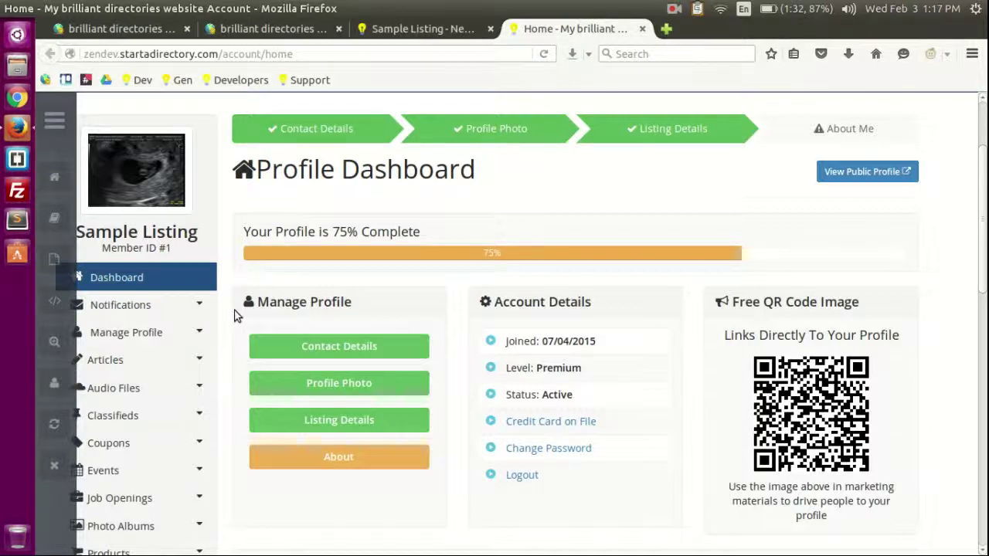
pyautogui.scroll(3, 230, 231)
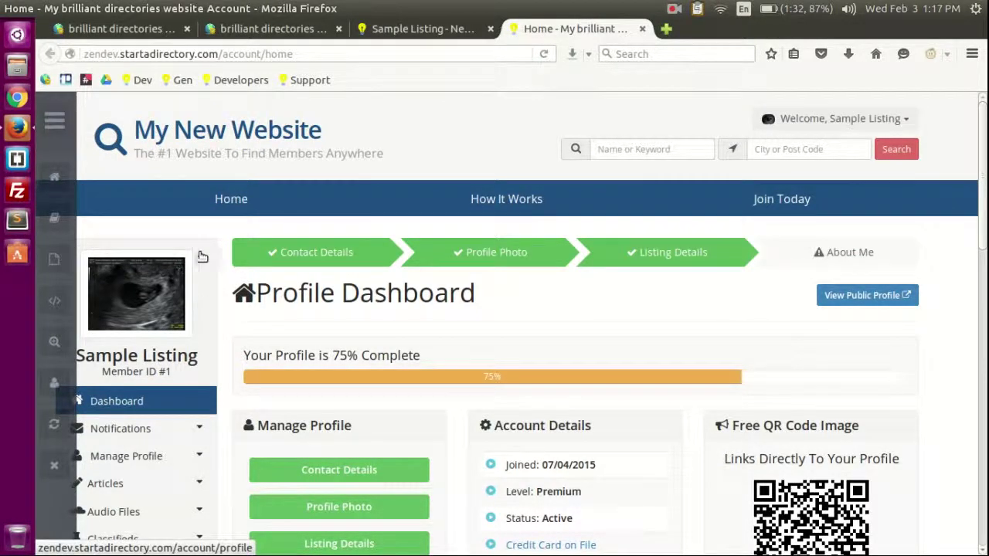
pyautogui.scroll(-3, 225, 268)
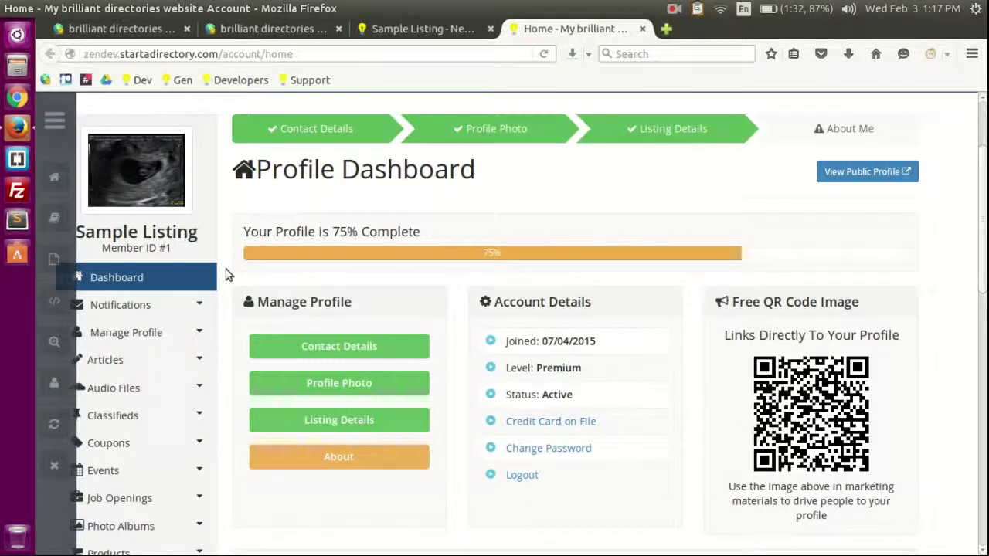
pyautogui.scroll(-4, 234, 281)
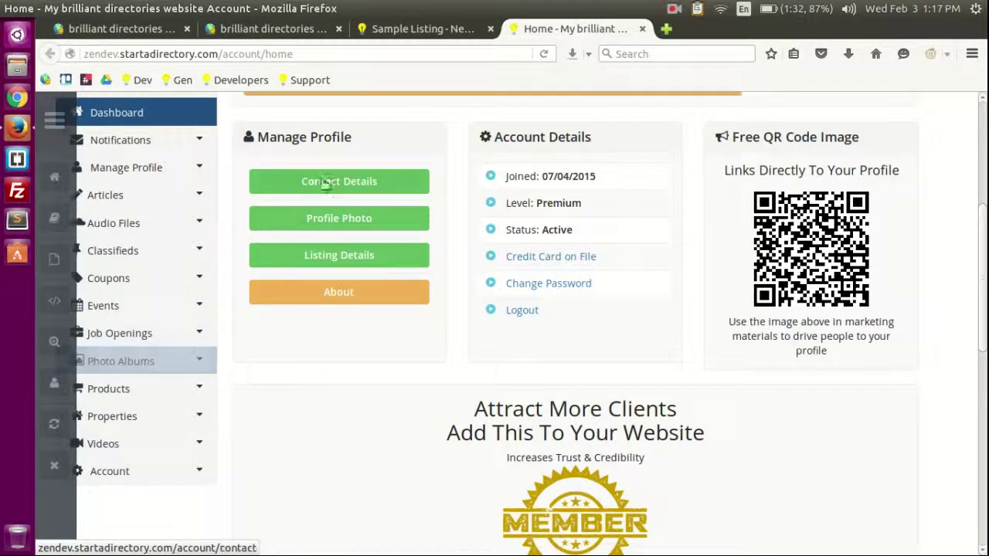
# Step: Return to the Sample Listing page, then to the admin members list
pyautogui.click(417, 31)
pyautogui.scroll(4, 489, 340)
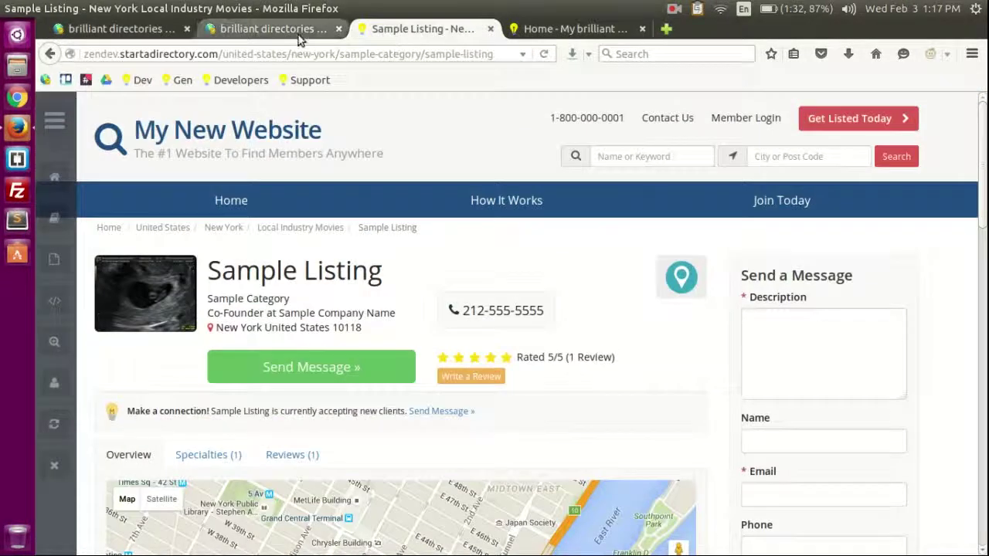
pyautogui.click(298, 31)
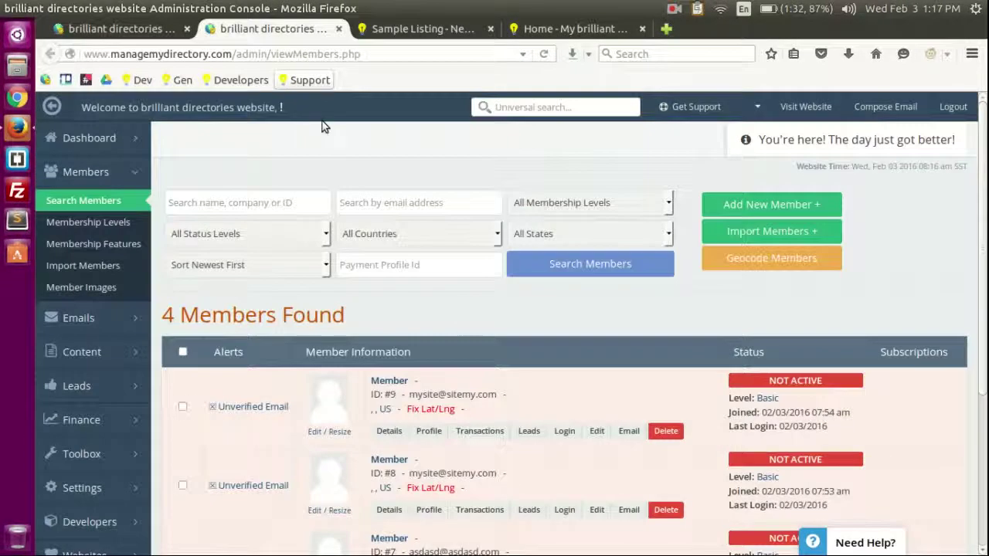
# Step: Check which members belong to the Premium membership level
pyautogui.click(90, 224)
pyautogui.scroll(-3, 533, 328)
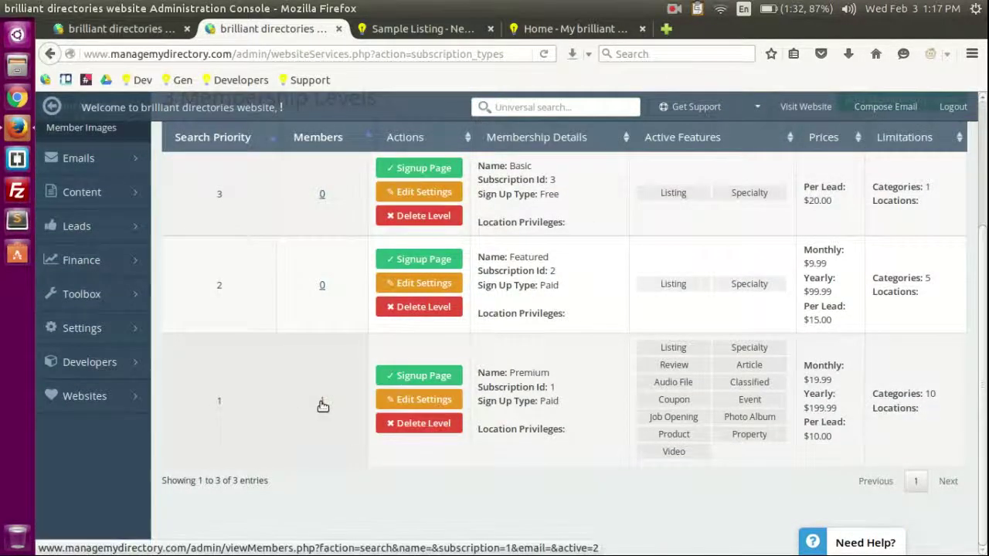
pyautogui.click(322, 401)
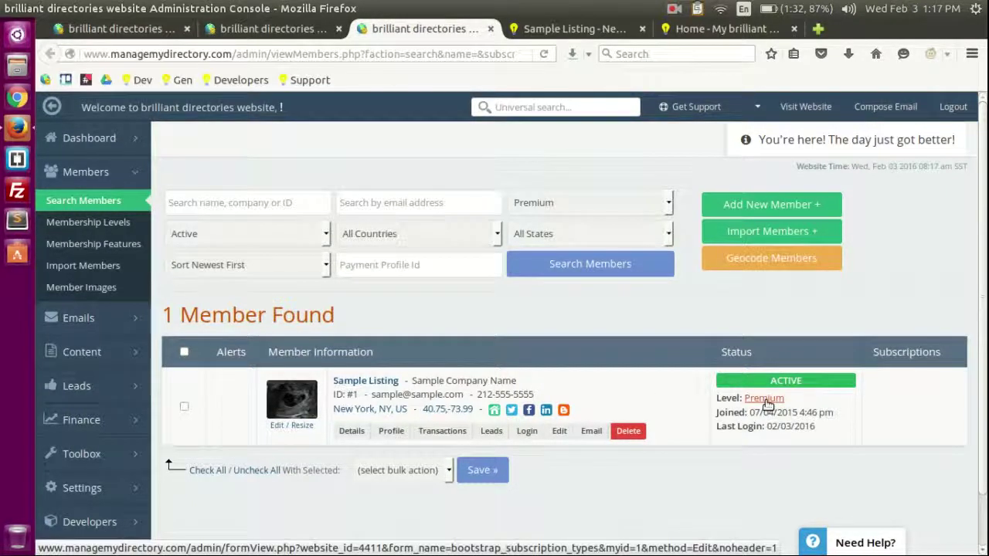
pyautogui.click(763, 399)
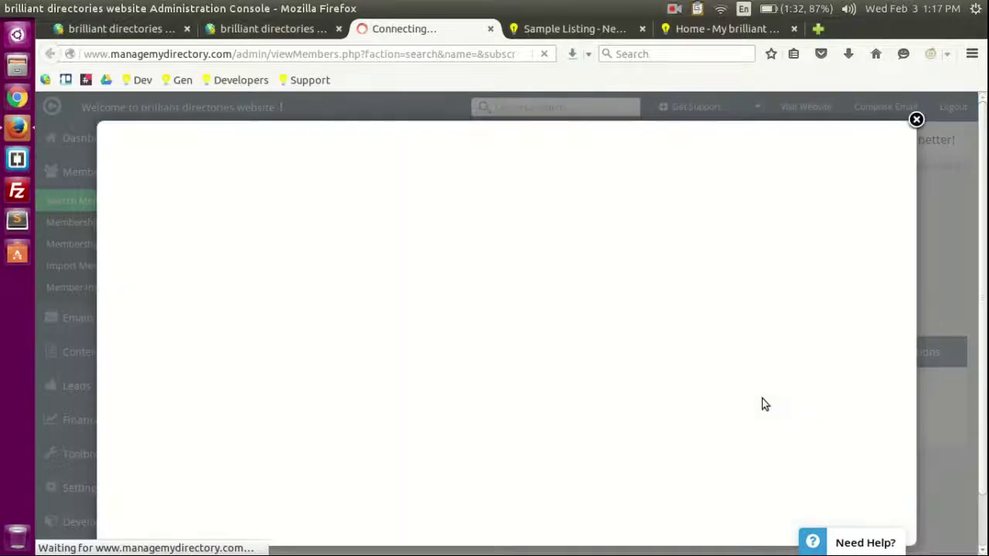
pyautogui.click(916, 124)
pyautogui.click(298, 31)
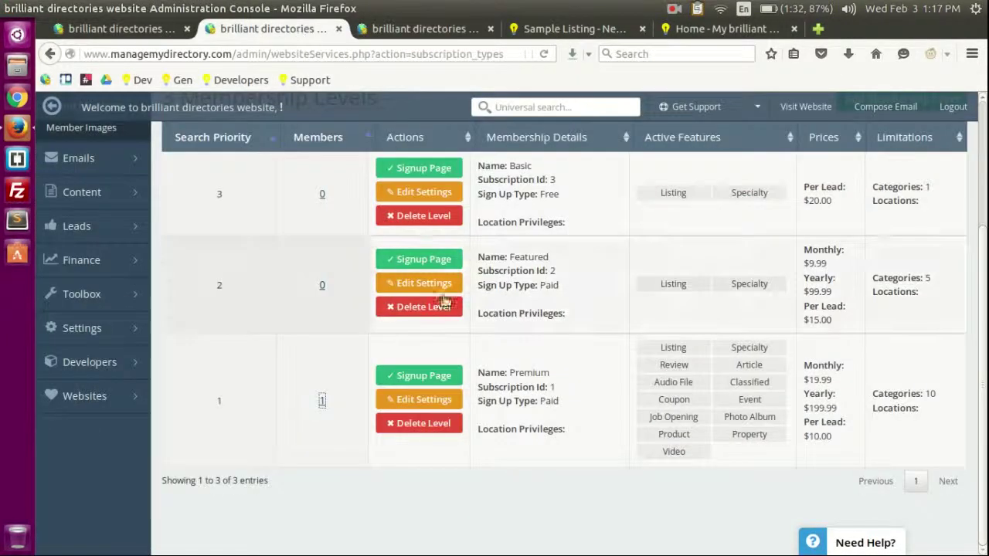
pyautogui.scroll(-3, 613, 292)
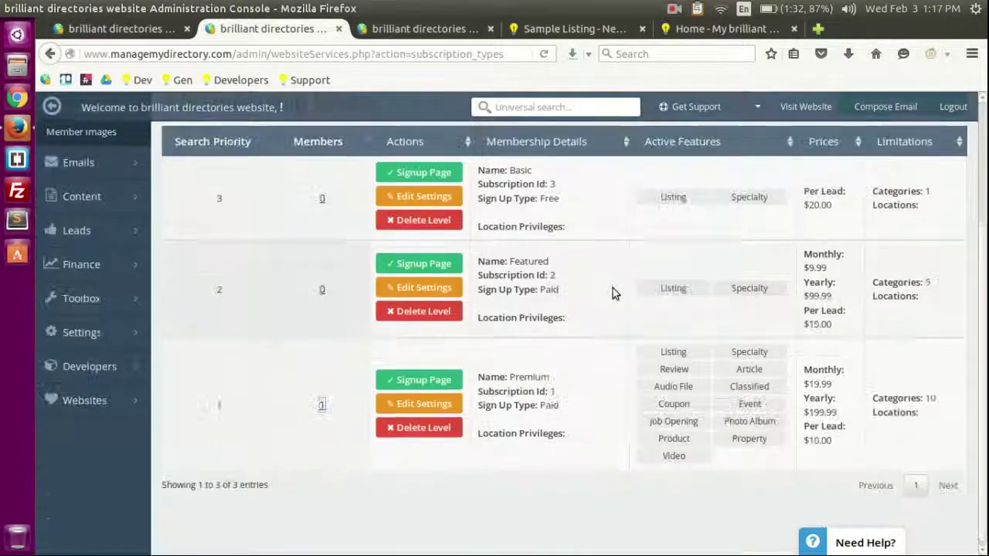
# Step: Turn off Premium's posting and viewing of Coupons, Photo Albums and Videos, and save
pyautogui.click(422, 401)
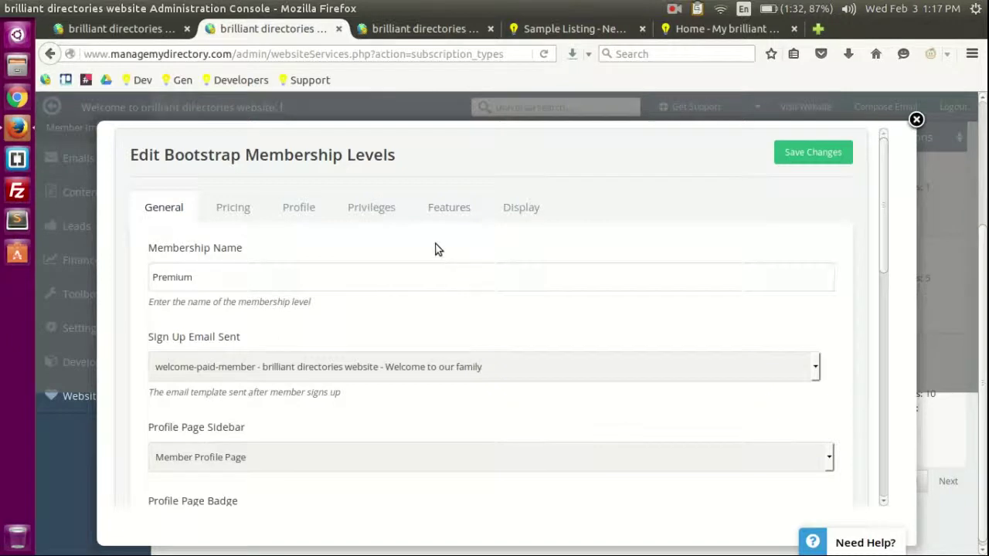
pyautogui.click(448, 208)
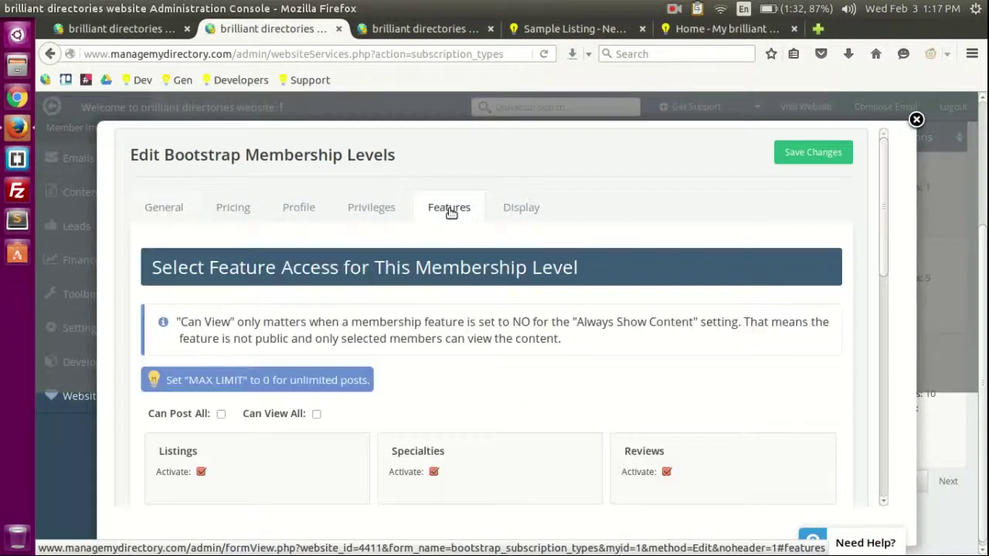
pyautogui.scroll(-5, 611, 234)
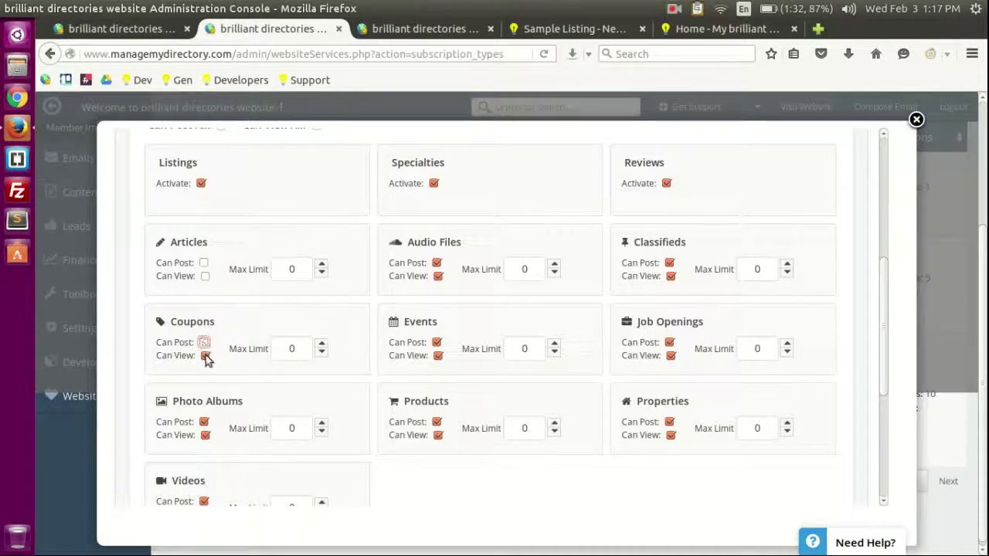
pyautogui.click(206, 435)
pyautogui.scroll(-2, 271, 401)
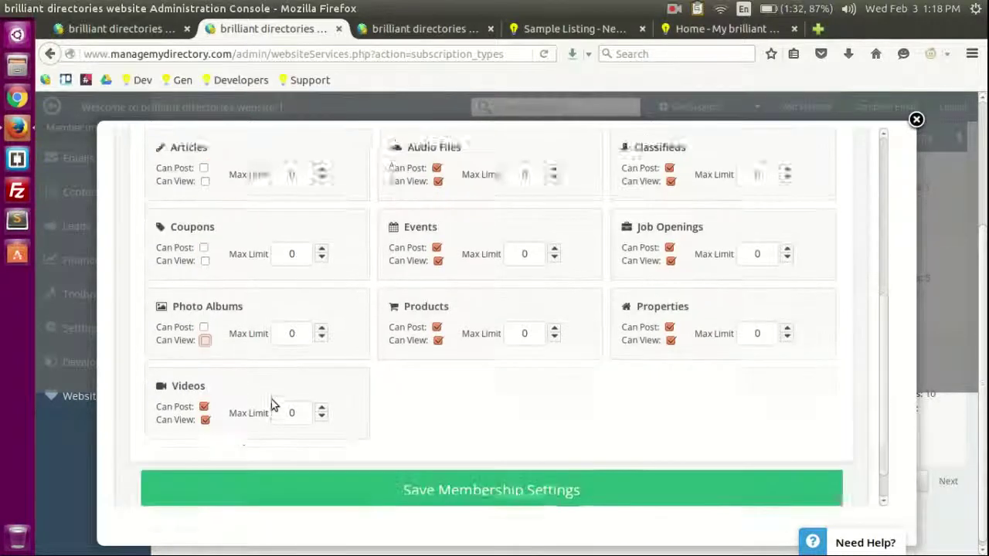
pyautogui.click(203, 378)
pyautogui.click(205, 391)
pyautogui.click(346, 468)
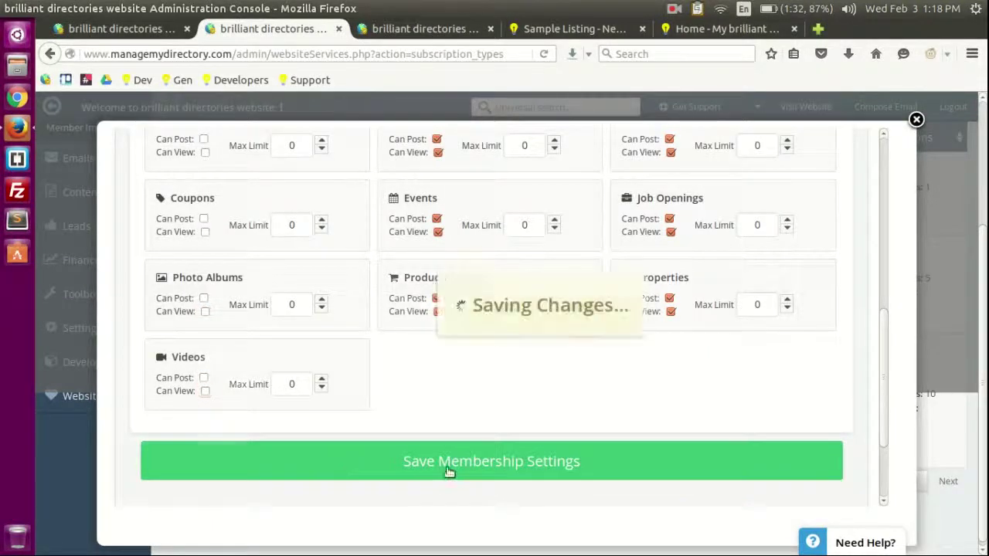
pyautogui.click(571, 28)
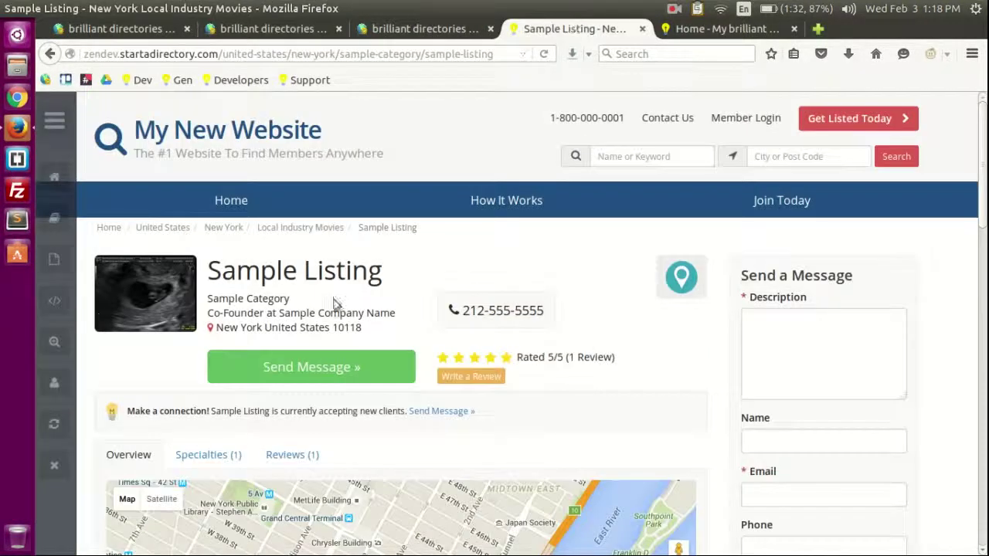
# Step: Close the Sample Listing tab, refresh the member dashboard, and return to admin Search Members
pyautogui.hotkey('ctrl', 'w')
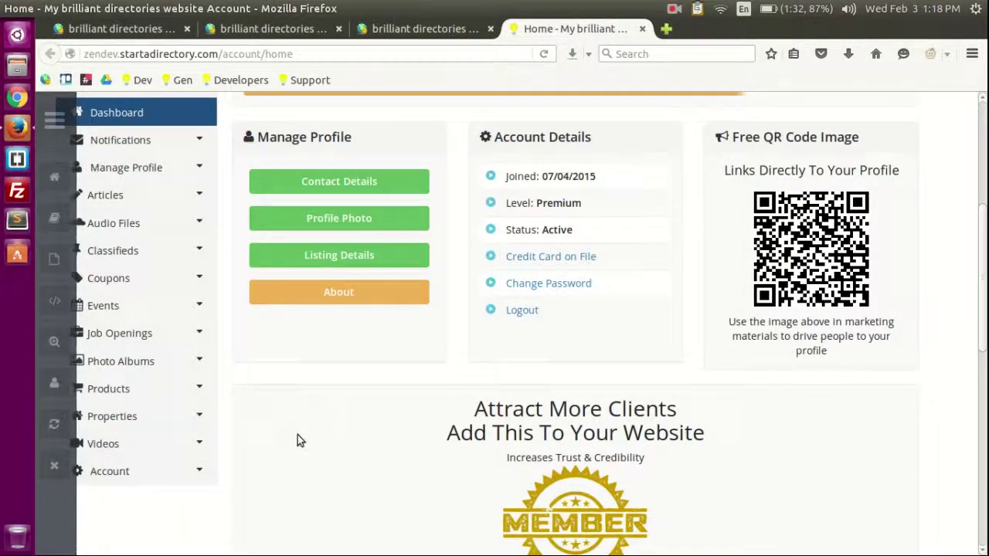
pyautogui.press('F5')
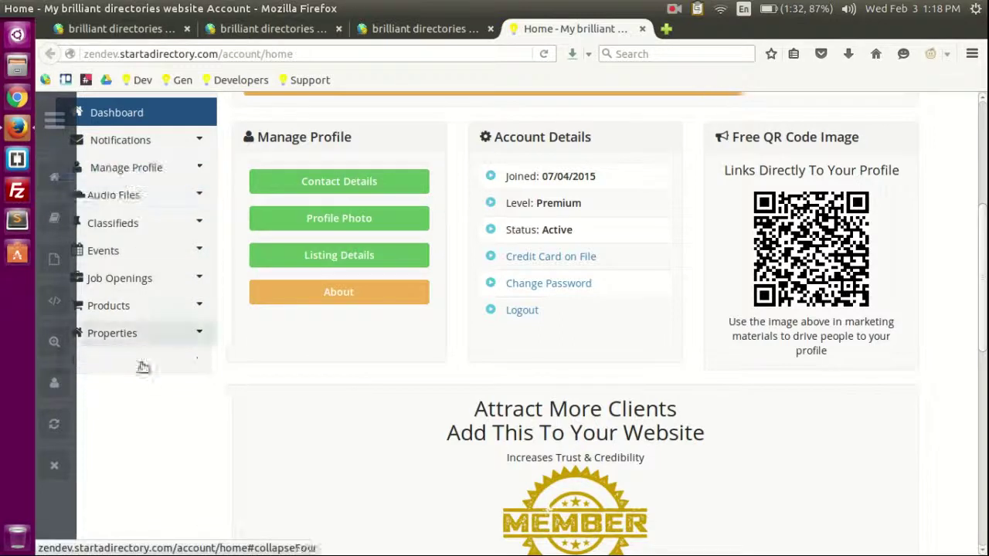
pyautogui.click(394, 28)
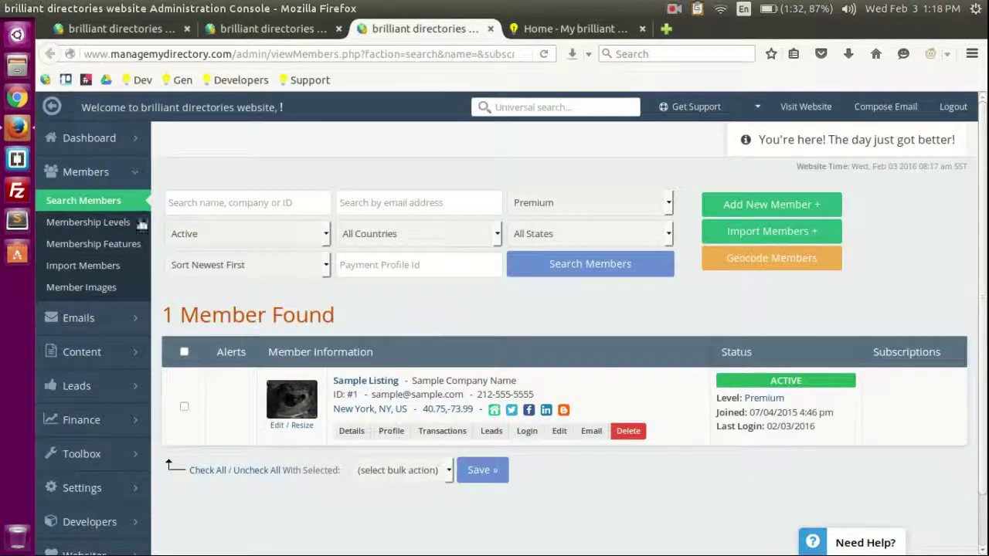
# Step: Confirm Premium's Articles, Coupons, Photo Albums and Videos are unchecked, then close its settings
pyautogui.click(290, 28)
pyautogui.scroll(5, 589, 311)
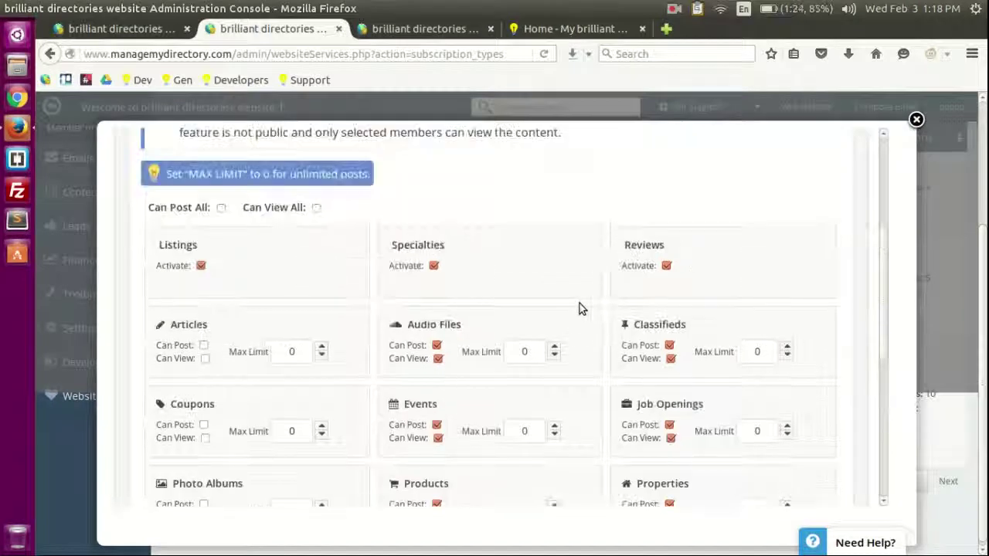
pyautogui.scroll(-3, 769, 301)
pyautogui.scroll(3, 766, 209)
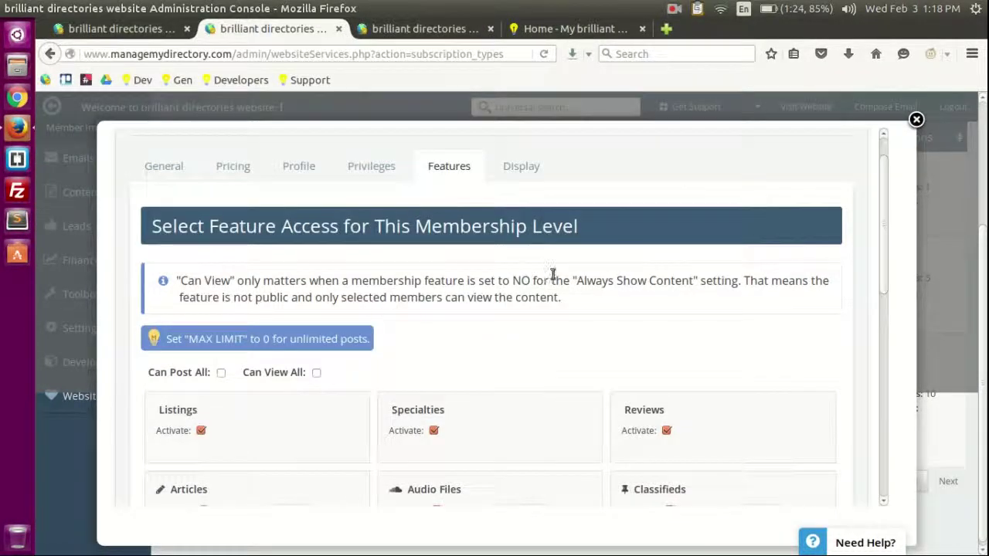
pyautogui.scroll(-3, 587, 266)
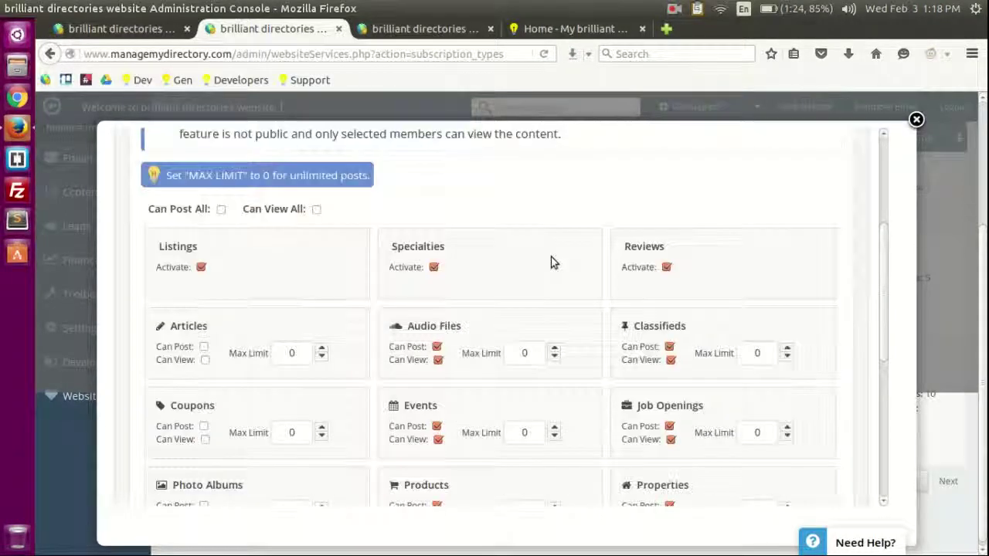
pyautogui.scroll(-2, 611, 254)
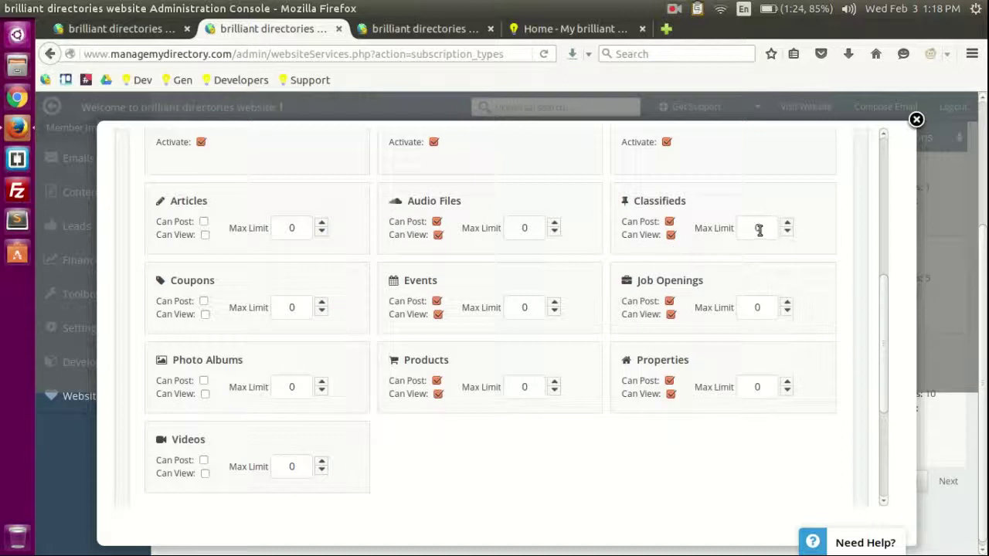
pyautogui.scroll(-3, 763, 231)
pyautogui.scroll(4, 834, 193)
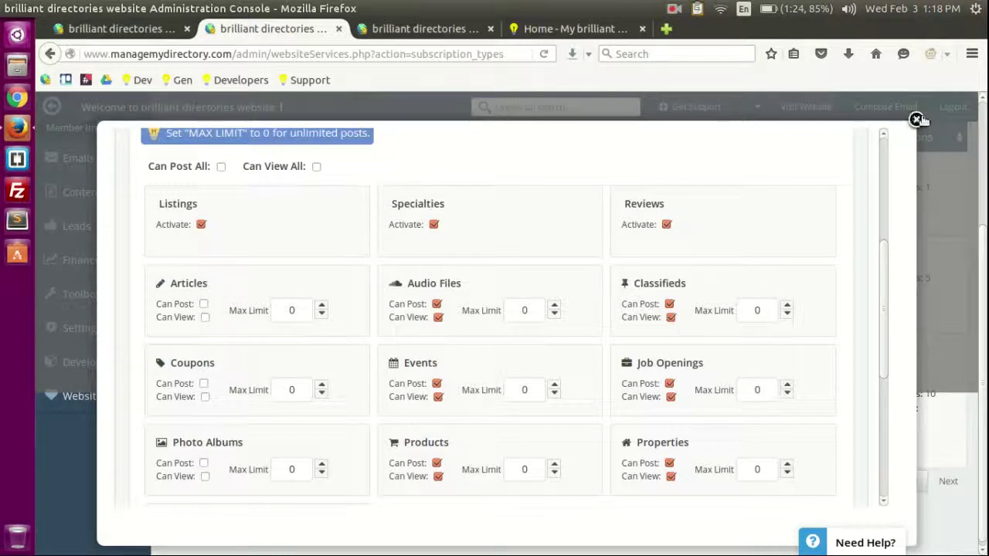
pyautogui.click(915, 120)
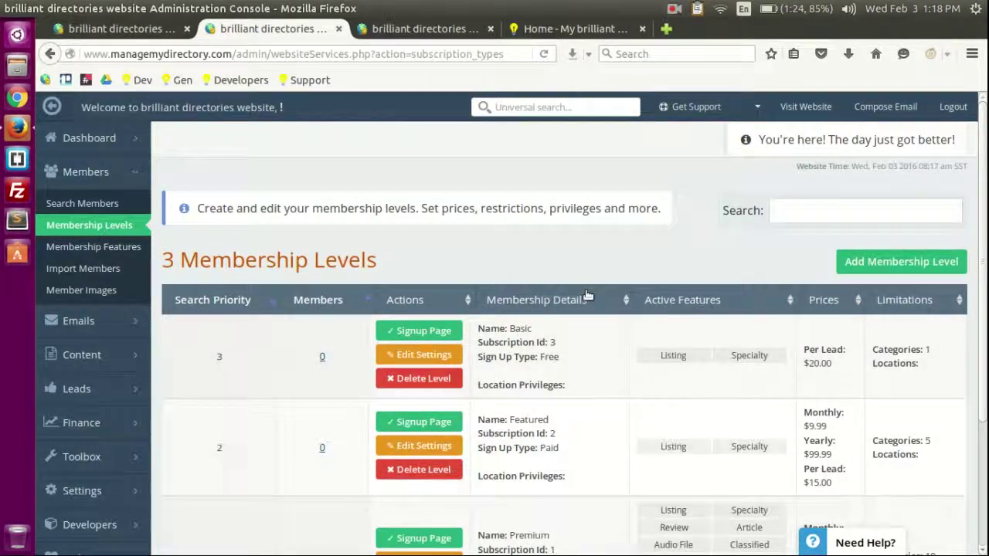
# Step: Show the list of site web pages with their permalinks
pyautogui.scroll(-3, 618, 280)
pyautogui.scroll(3, 628, 304)
pyautogui.scroll(-3, 146, 208)
pyautogui.scroll(3, 194, 194)
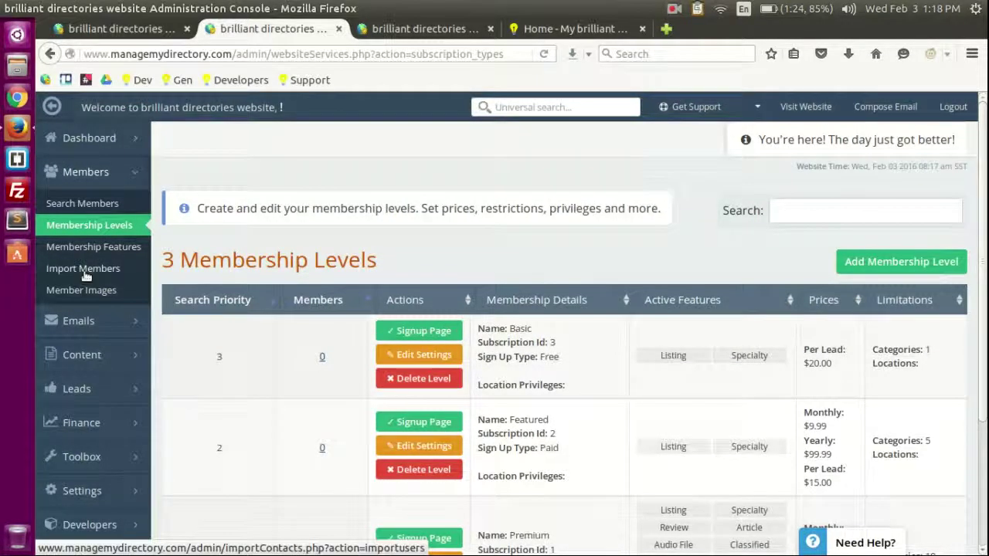
pyautogui.scroll(-3, 84, 275)
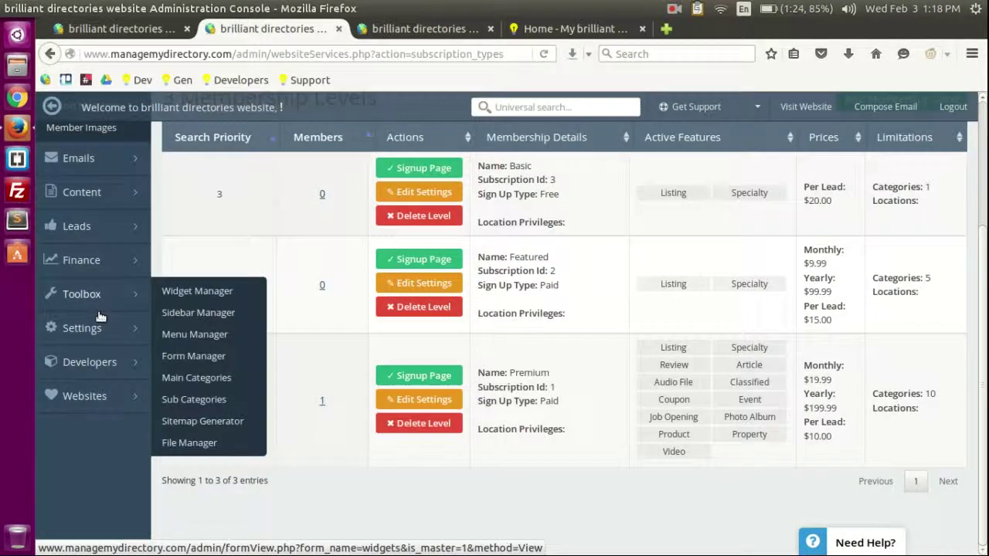
pyautogui.click(91, 199)
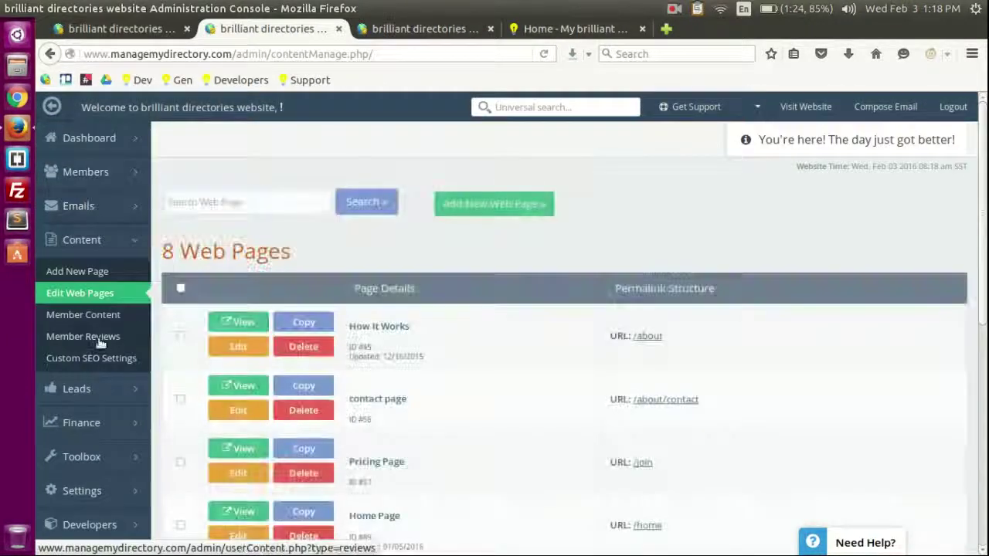
pyautogui.scroll(-9, 489, 339)
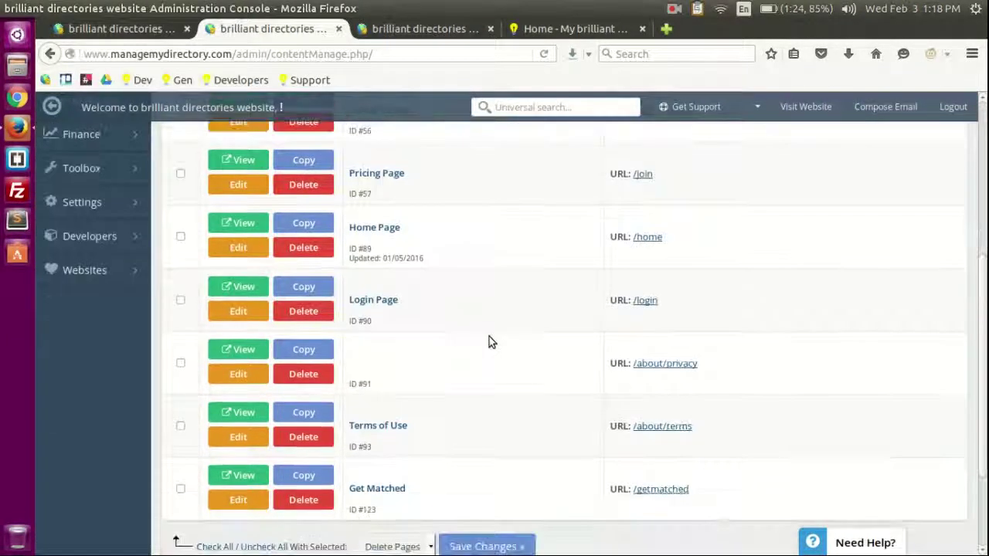
pyautogui.scroll(9, 533, 393)
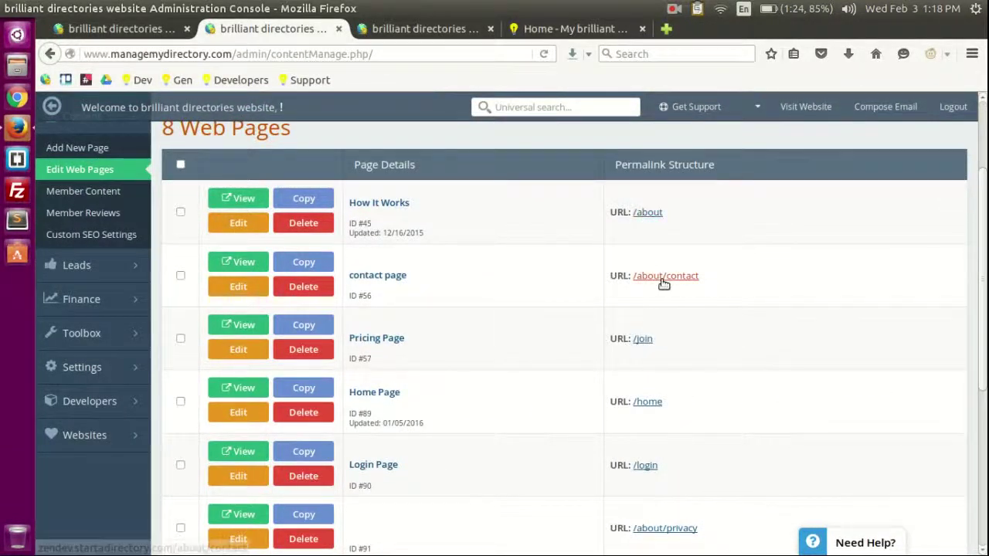
# Step: Preview the How It Works (/about) page live, then close the extra browser tabs
pyautogui.click(647, 212)
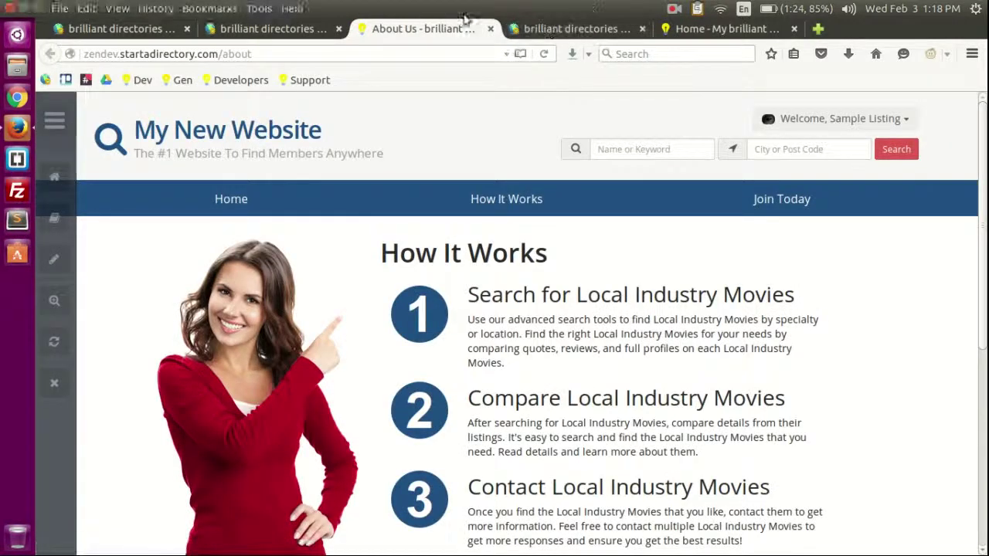
pyautogui.middleClick(417, 29)
pyautogui.middleClick(417, 28)
pyautogui.middleClick(420, 28)
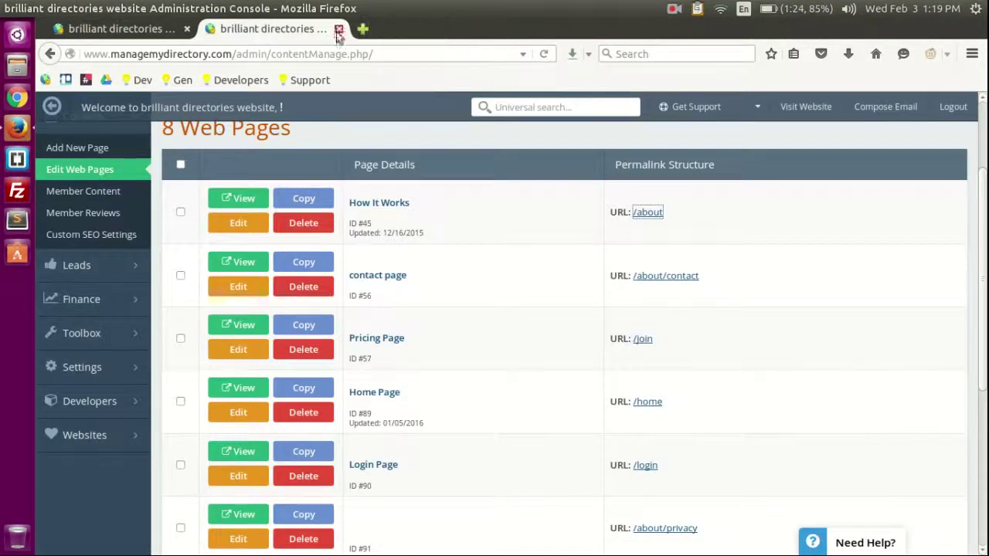
# Step: Preview the Pricing (/join) page live, then close its tab
pyautogui.scroll(-1, 627, 357)
pyautogui.click(641, 299)
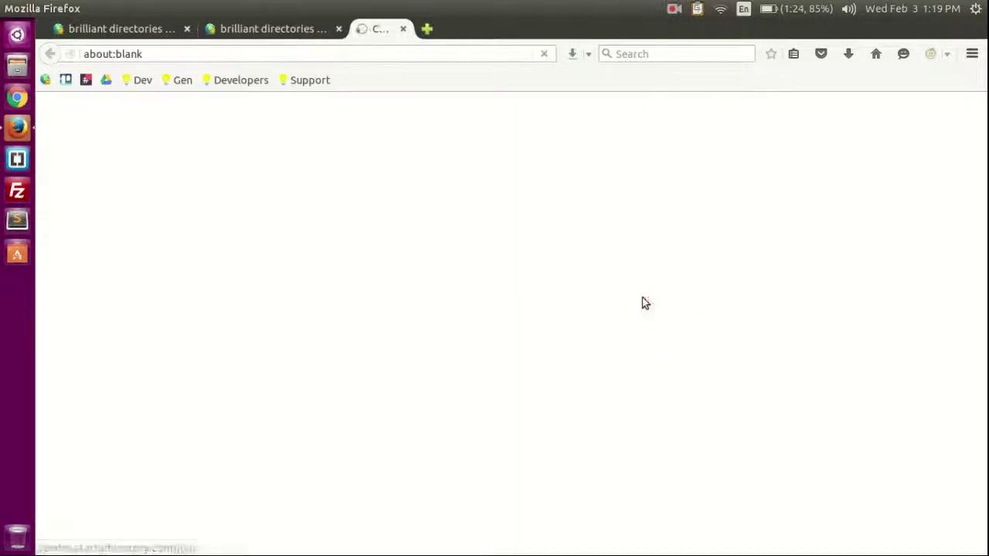
pyautogui.middleClick(410, 29)
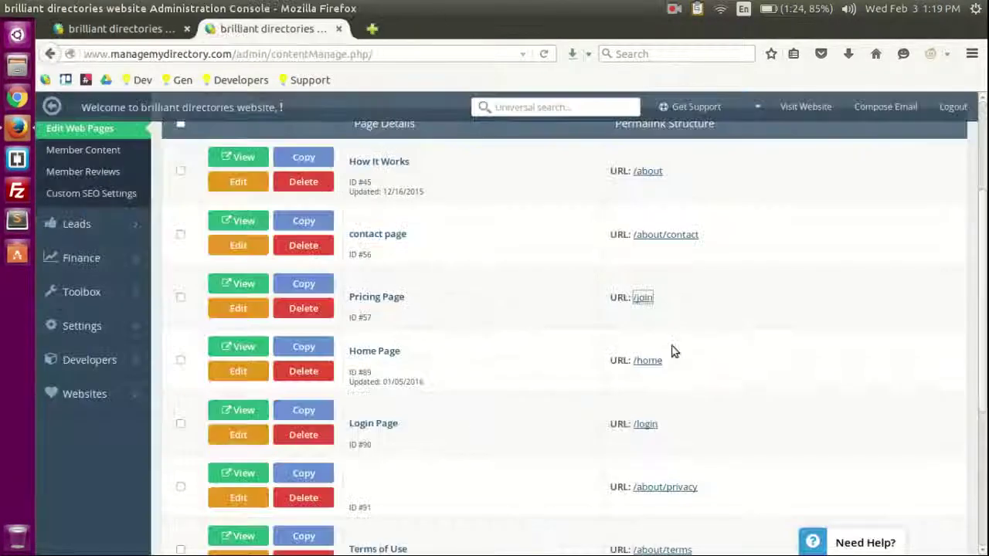
pyautogui.scroll(-4, 670, 324)
pyautogui.scroll(6, 472, 353)
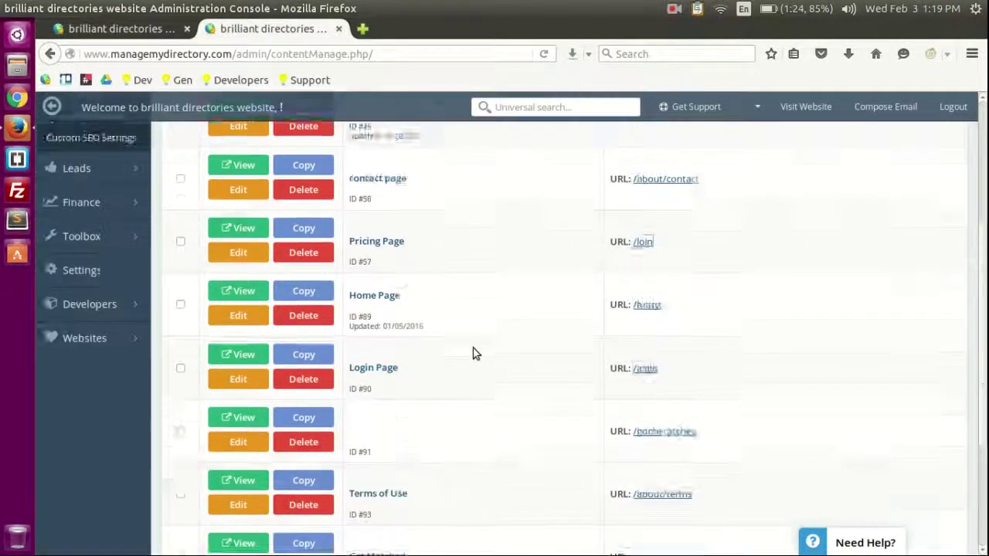
pyautogui.click(237, 265)
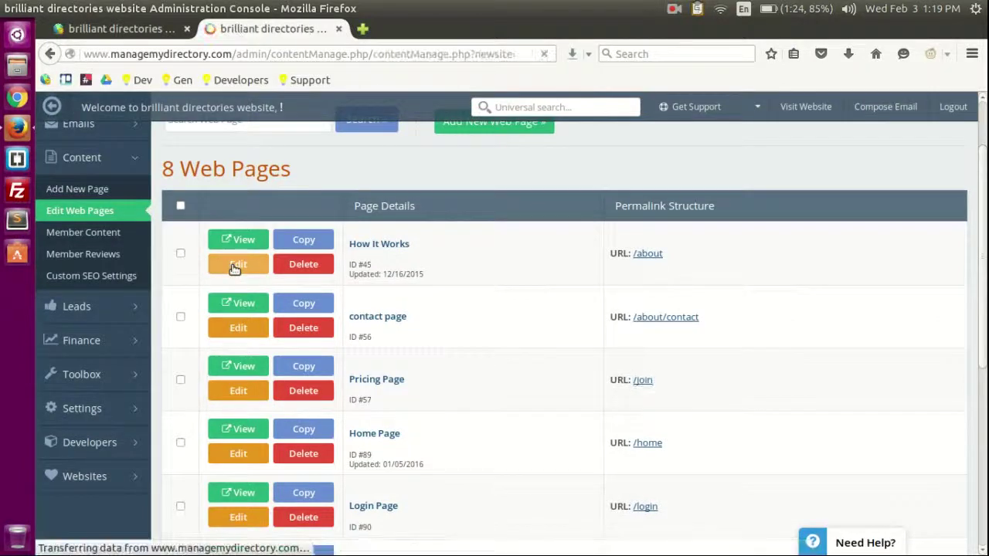
pyautogui.scroll(-2, 402, 285)
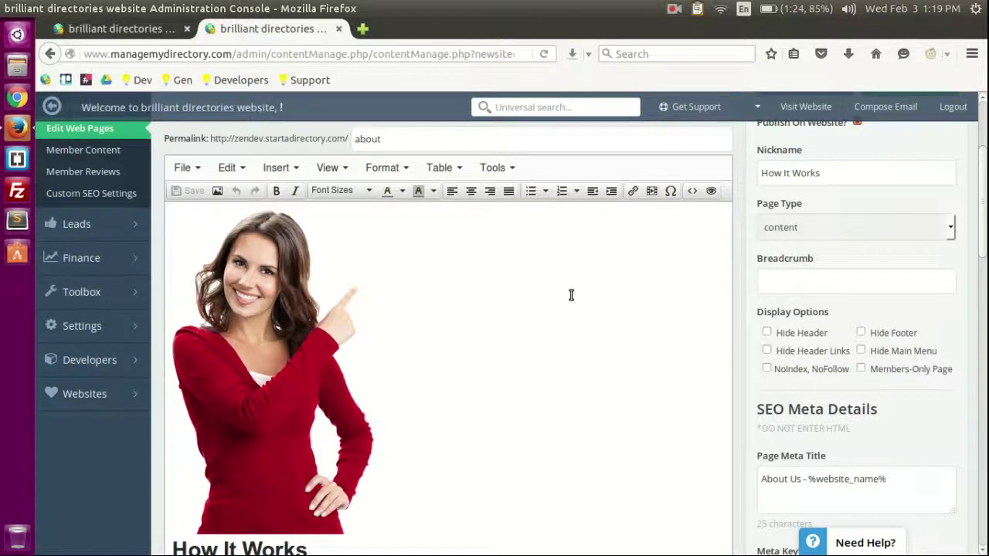
pyautogui.scroll(4, 741, 279)
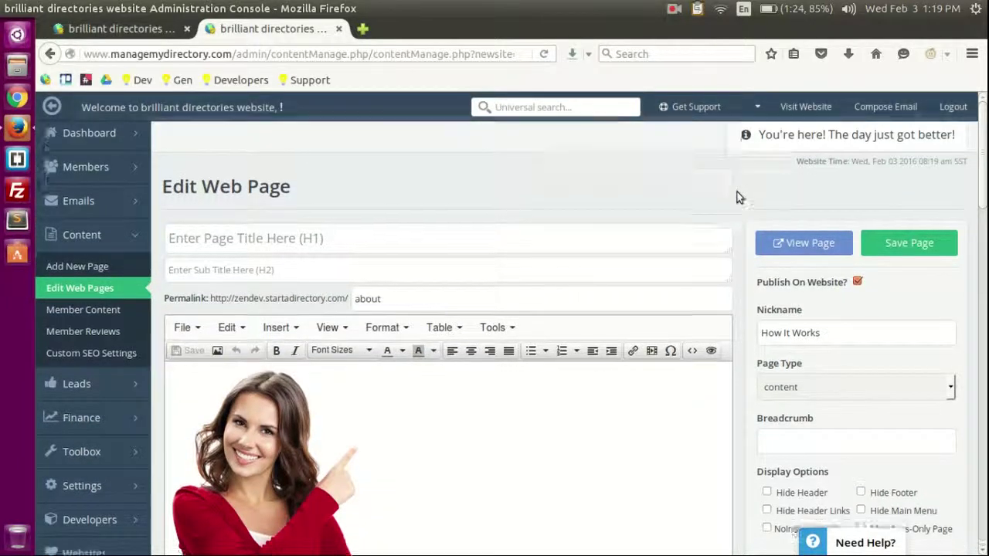
pyautogui.scroll(-3, 737, 193)
pyautogui.scroll(3, 739, 188)
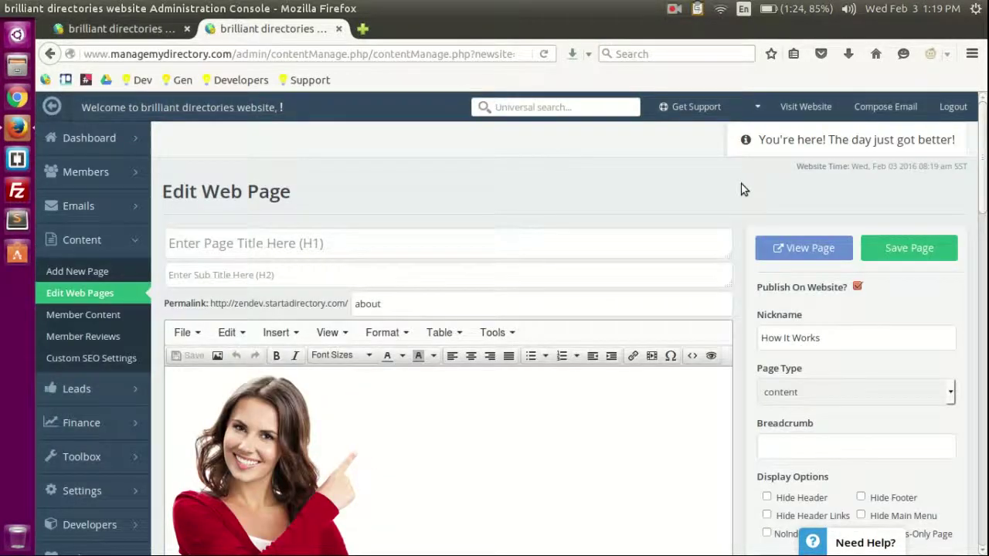
pyautogui.scroll(-4, 392, 161)
pyautogui.scroll(2, 65, 197)
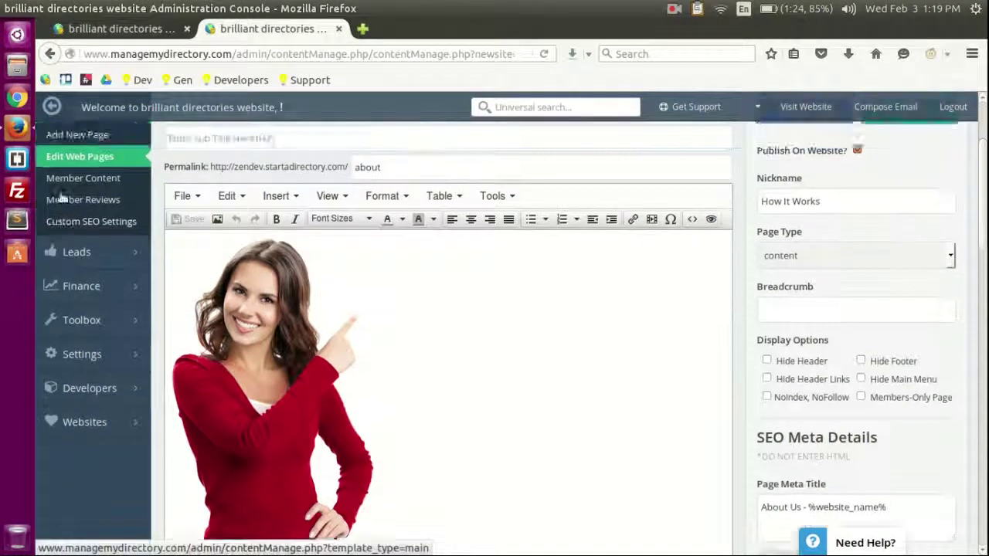
pyautogui.click(103, 210)
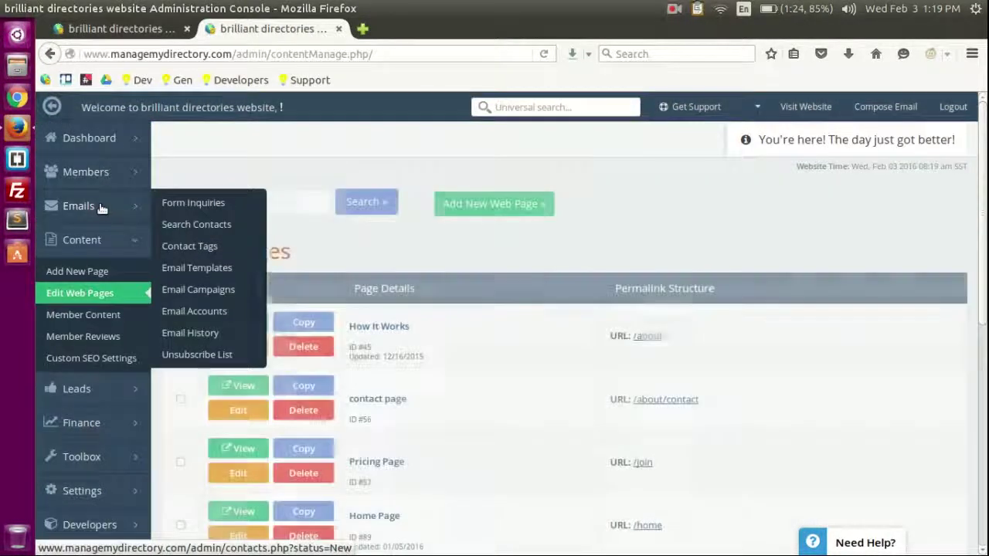
# Step: Start a new web page with Add New Web Page, showing the blank title and nickname form
pyautogui.scroll(-3, 500, 285)
pyautogui.scroll(-3, 481, 370)
pyautogui.scroll(6, 468, 470)
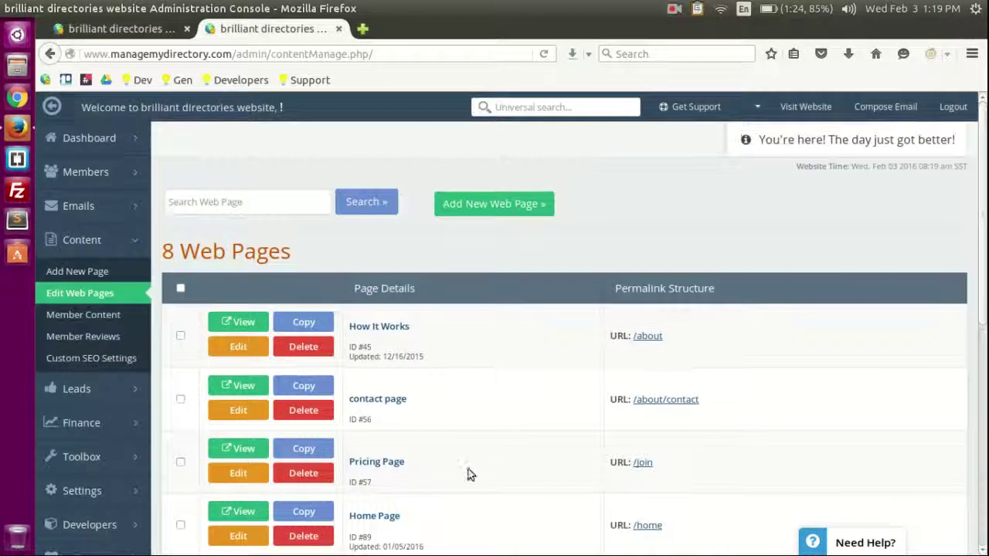
pyautogui.scroll(-2, 285, 289)
pyautogui.scroll(2, 494, 355)
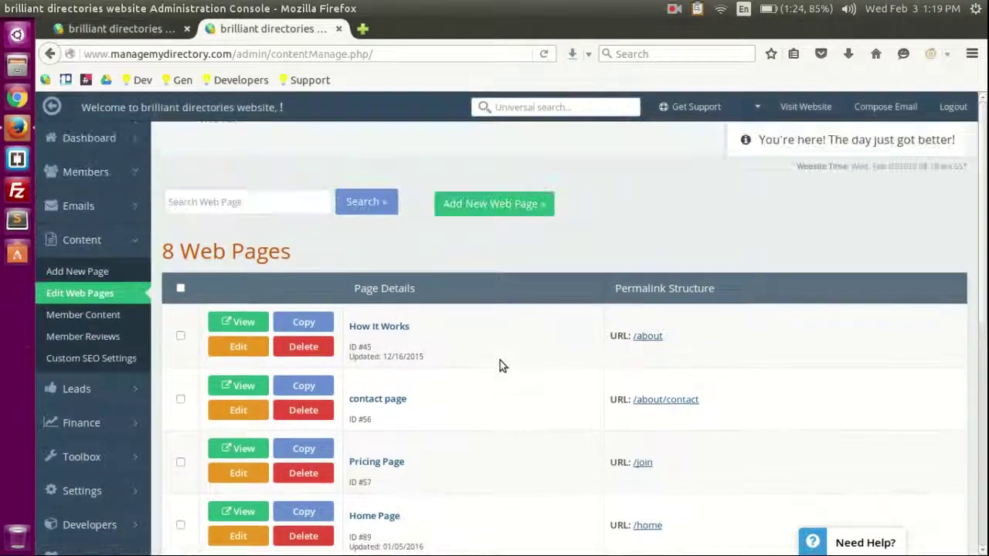
pyautogui.click(520, 203)
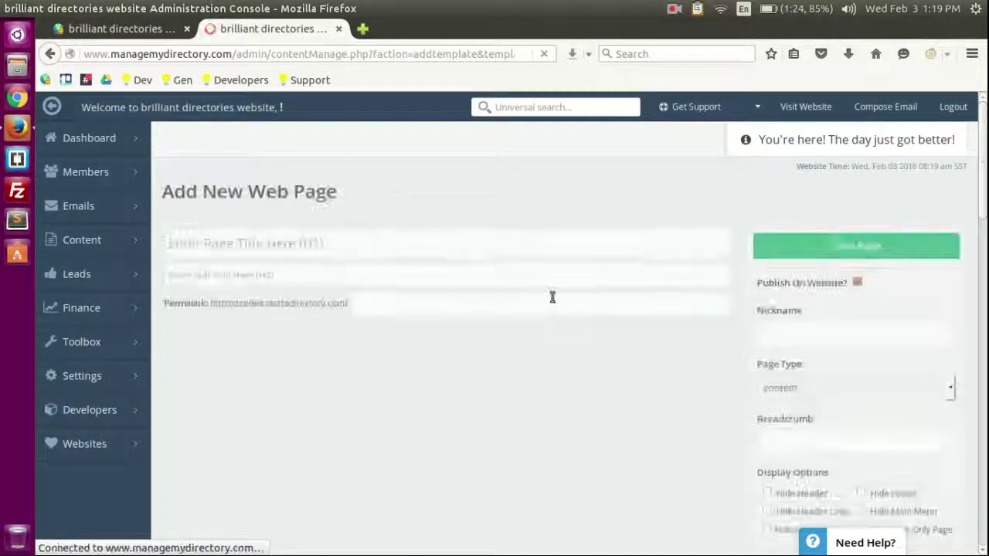
pyautogui.scroll(-6, 519, 354)
pyautogui.scroll(5, 348, 349)
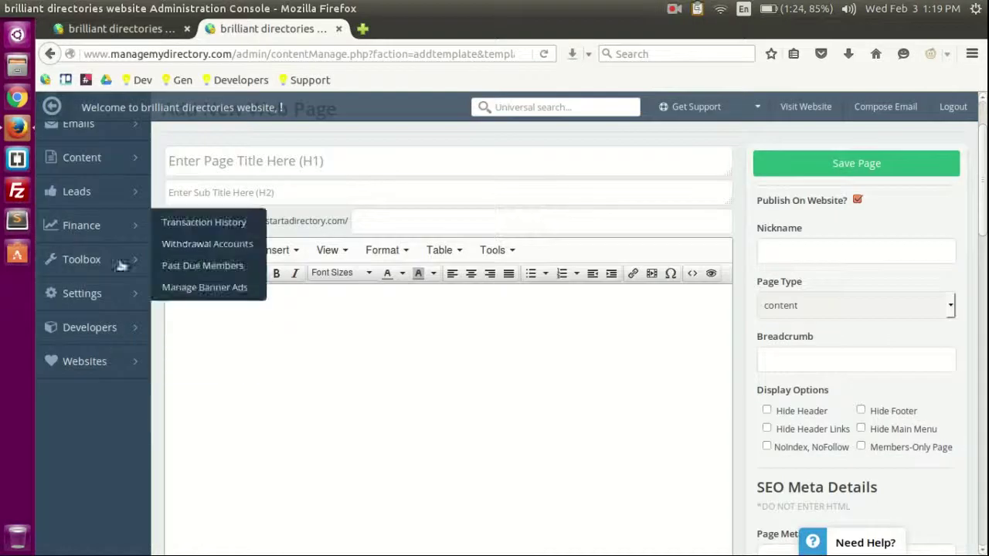
pyautogui.scroll(2, 154, 271)
# Step: Open the Widget Manager from the sidebar Toolbox
pyautogui.moveTo(95, 245)
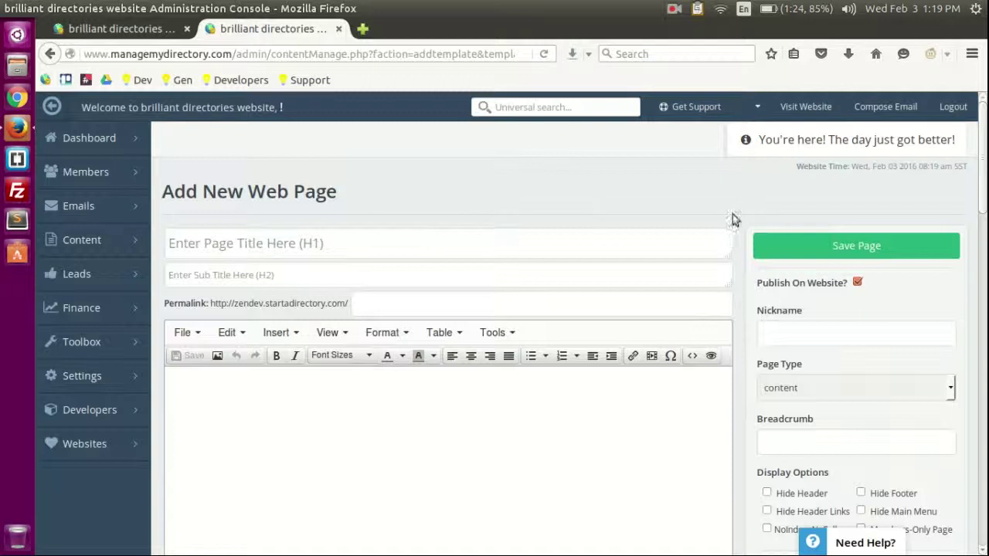
pyautogui.moveTo(91, 342)
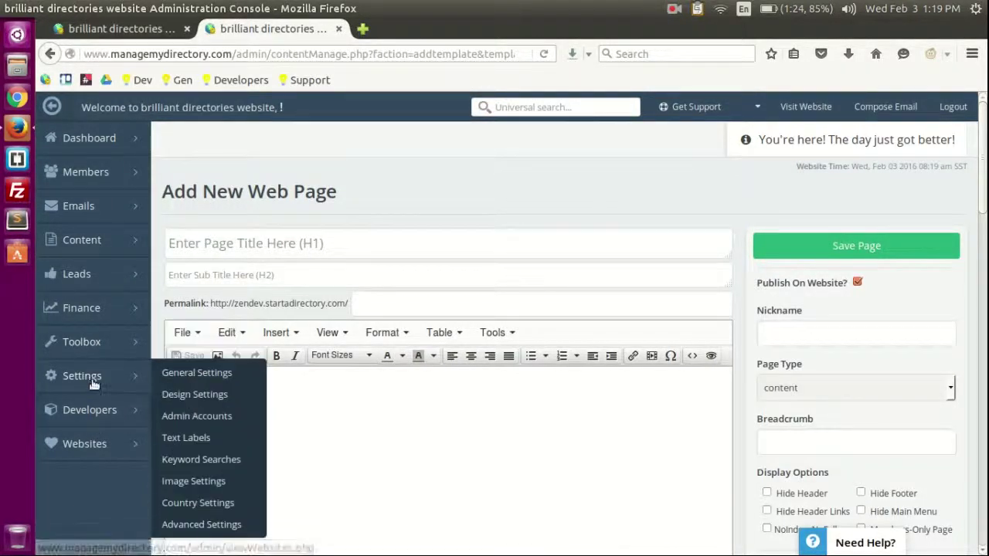
pyautogui.click(106, 345)
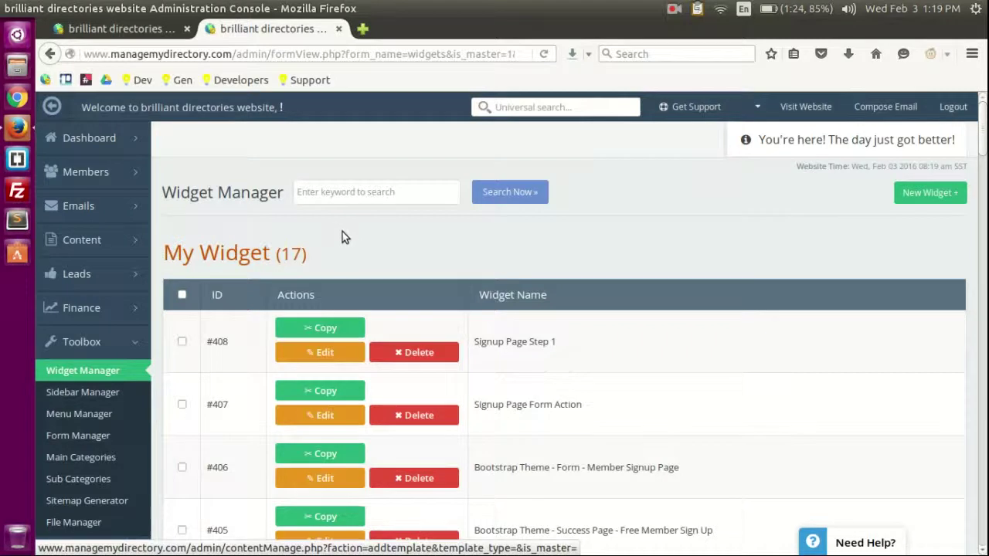
# Step: Look over the Widget Manager's 17 widgets, starting with #408 Signup Page Step 1
pyautogui.scroll(-2, 50, 375)
pyautogui.scroll(1, 111, 286)
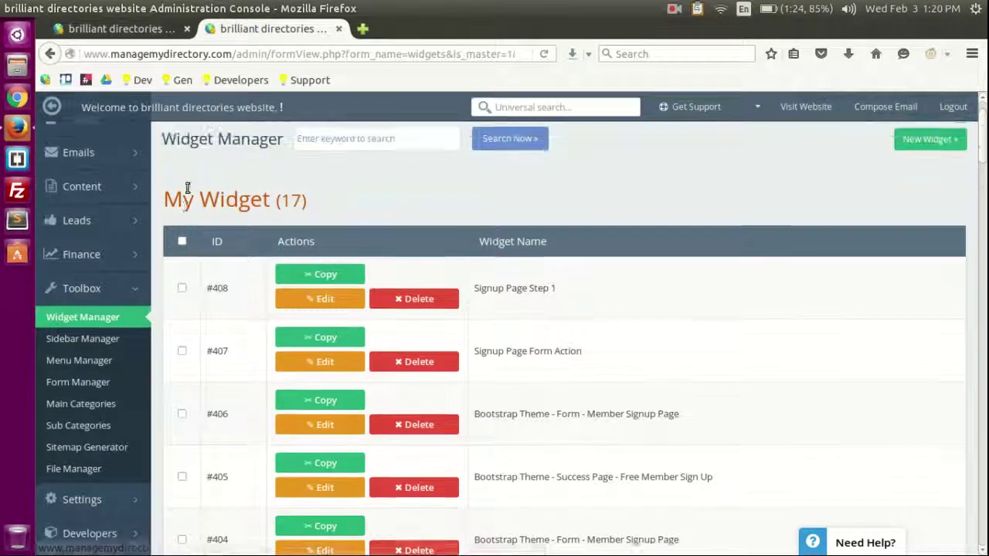
pyautogui.moveTo(202, 213); pyautogui.dragTo(272, 207)
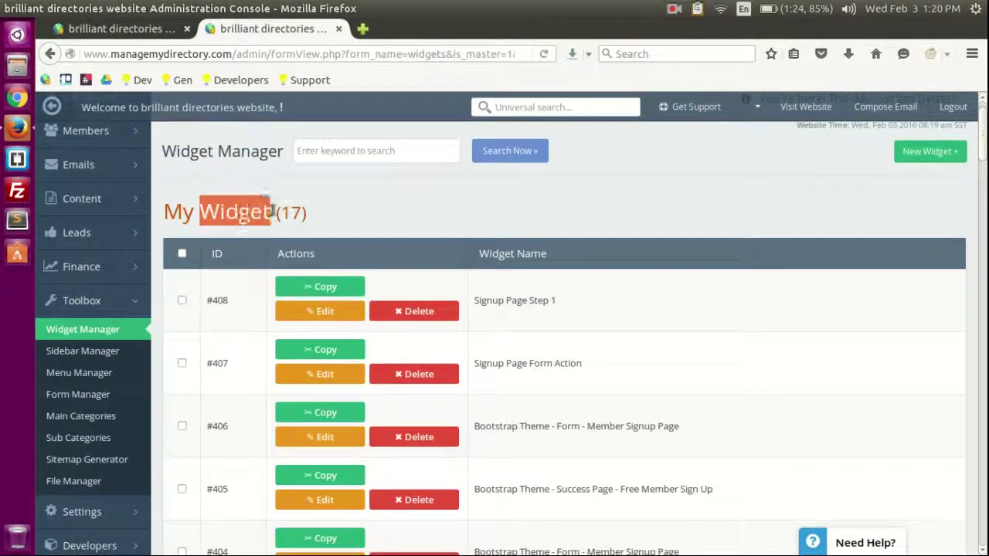
pyautogui.click(207, 213)
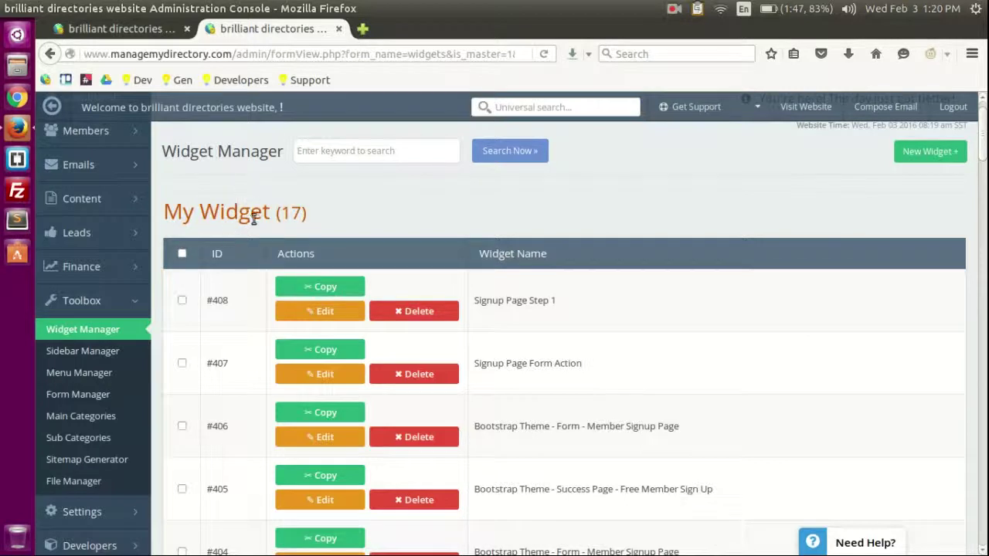
pyautogui.scroll(-1, 393, 163)
pyautogui.scroll(2, 392, 163)
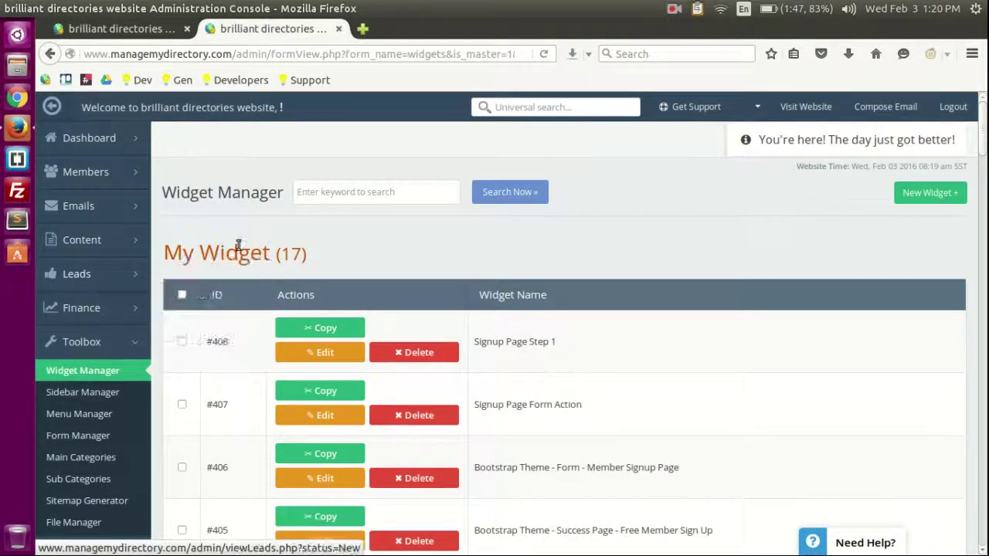
# Step: Open the live directory site in a new tab and show the homepage's section outlines
pyautogui.click(807, 106)
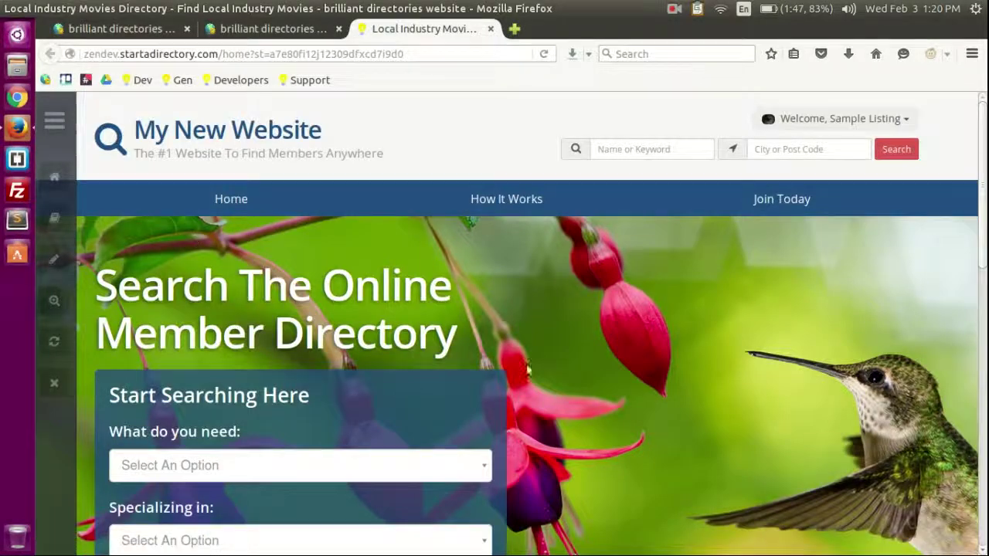
pyautogui.scroll(-10, 685, 353)
pyautogui.scroll(10, 685, 350)
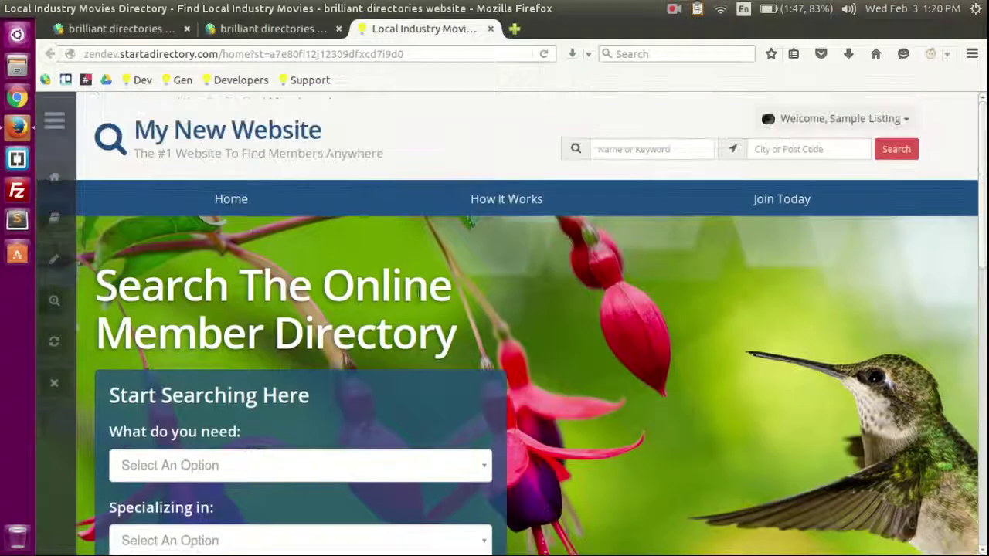
pyautogui.scroll(-1, 582, 303)
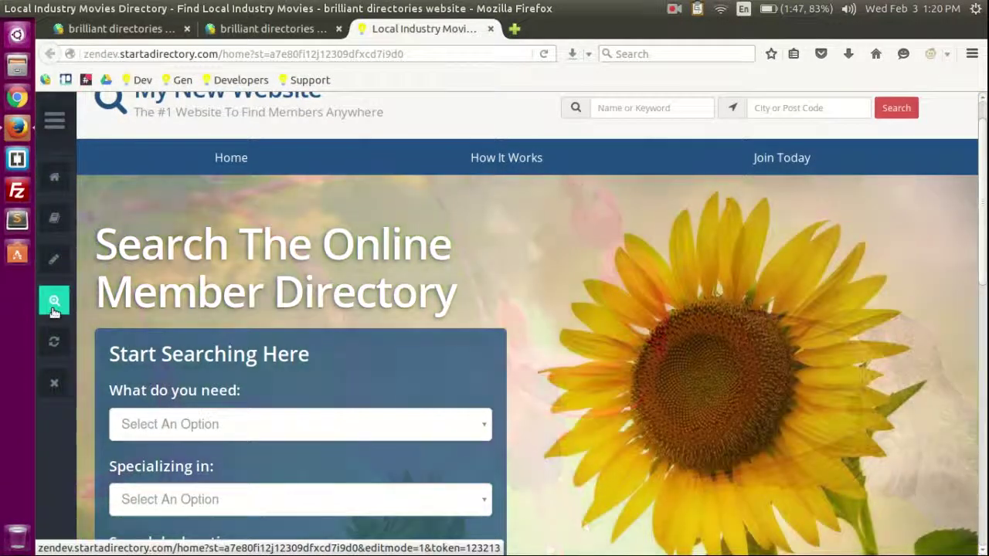
pyautogui.click(54, 309)
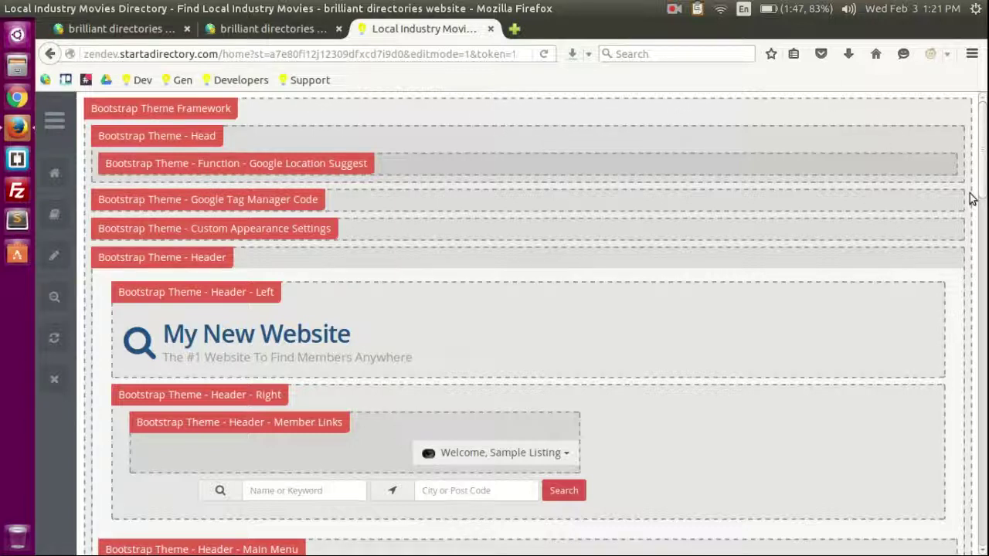
# Step: Find the 'Are You A Local Business?' section and open its About Website And Join Offer widget in Widget Manager
pyautogui.scroll(-10, 970, 307)
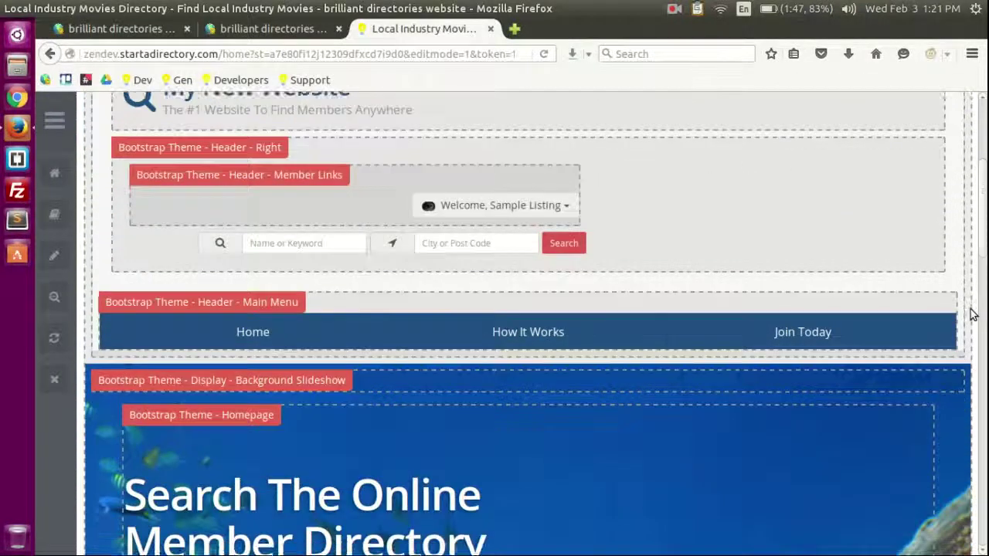
pyautogui.scroll(-15, 972, 314)
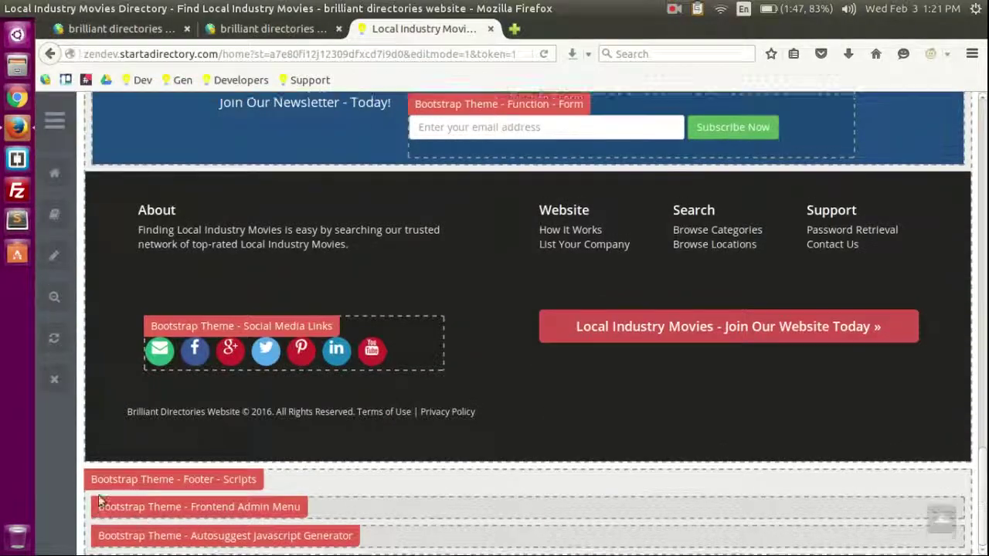
pyautogui.scroll(4, 140, 378)
pyautogui.scroll(-2, 364, 290)
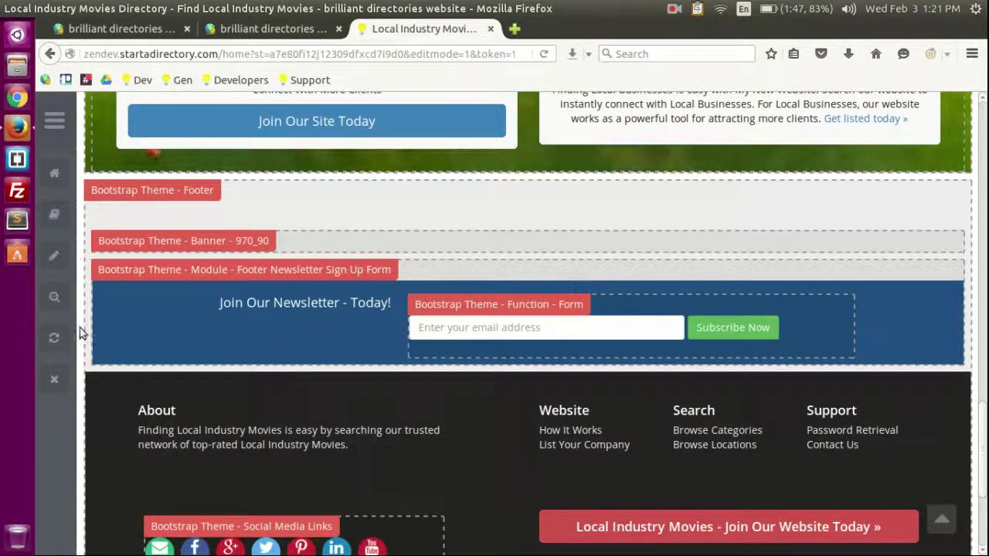
pyautogui.scroll(-2, 85, 377)
pyautogui.scroll(-3, 85, 378)
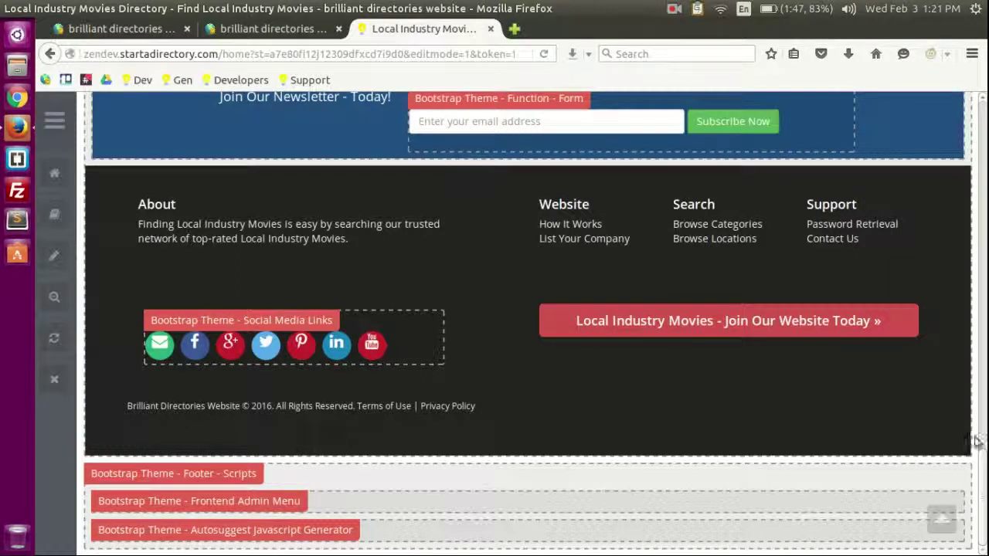
pyautogui.scroll(7, 920, 274)
pyautogui.scroll(5, 765, 342)
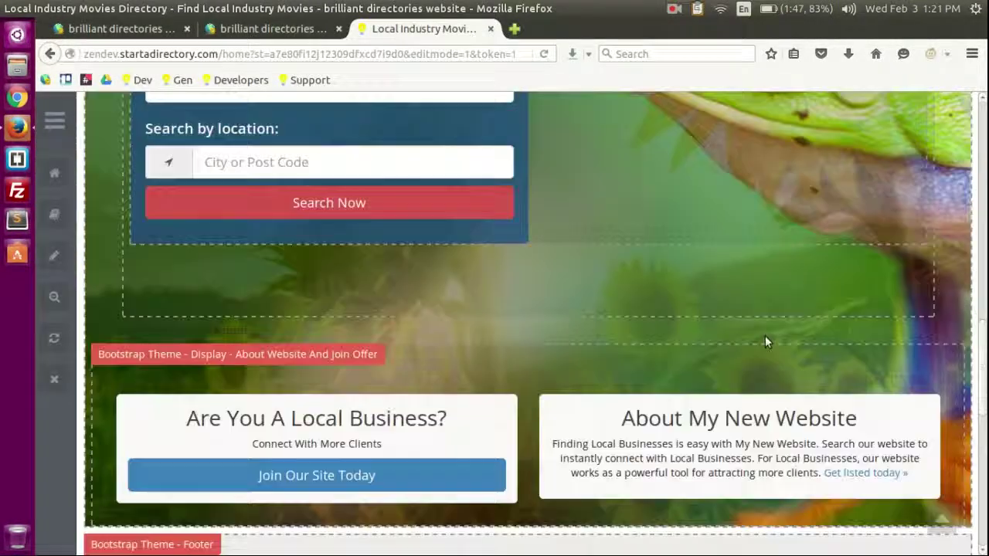
pyautogui.scroll(-3, 600, 295)
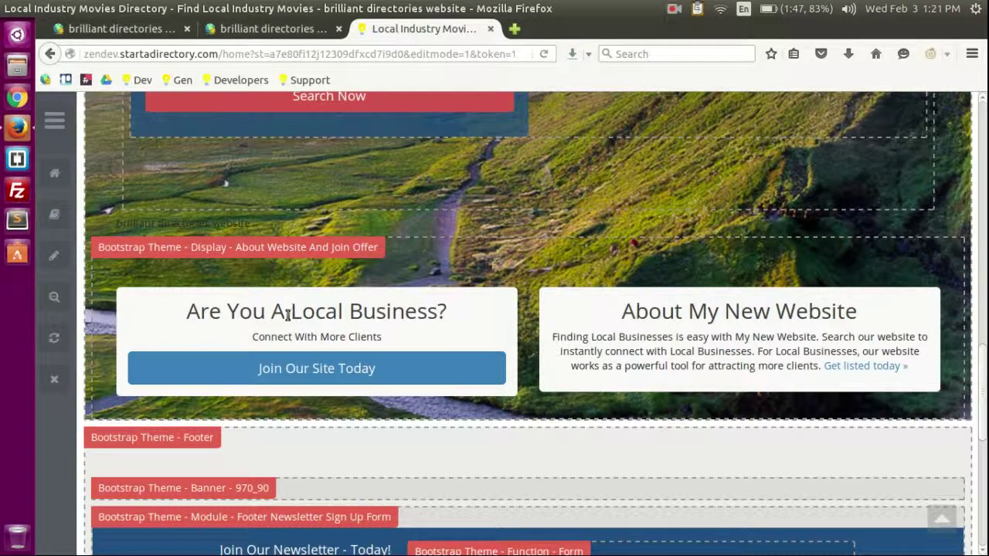
pyautogui.moveTo(189, 313); pyautogui.dragTo(447, 312)
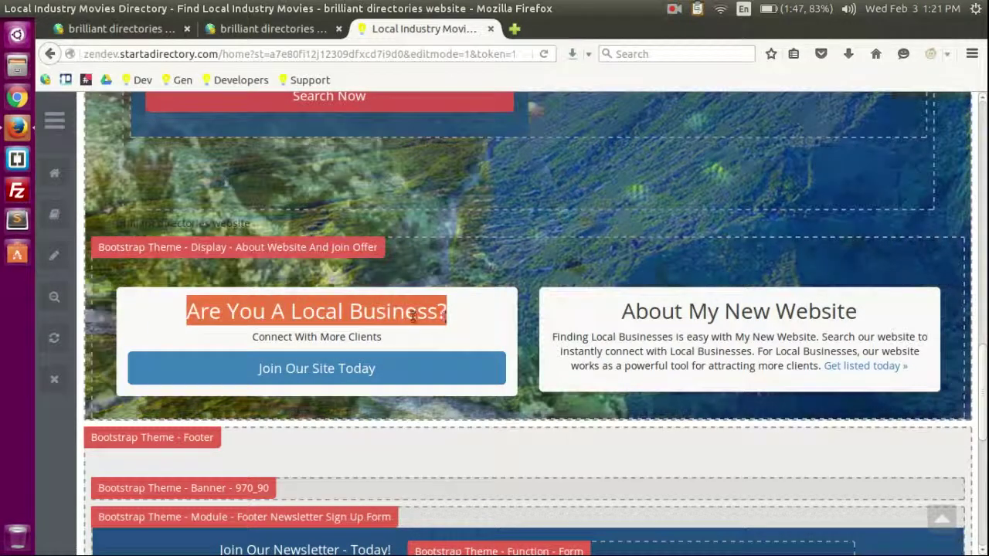
pyautogui.click(349, 338)
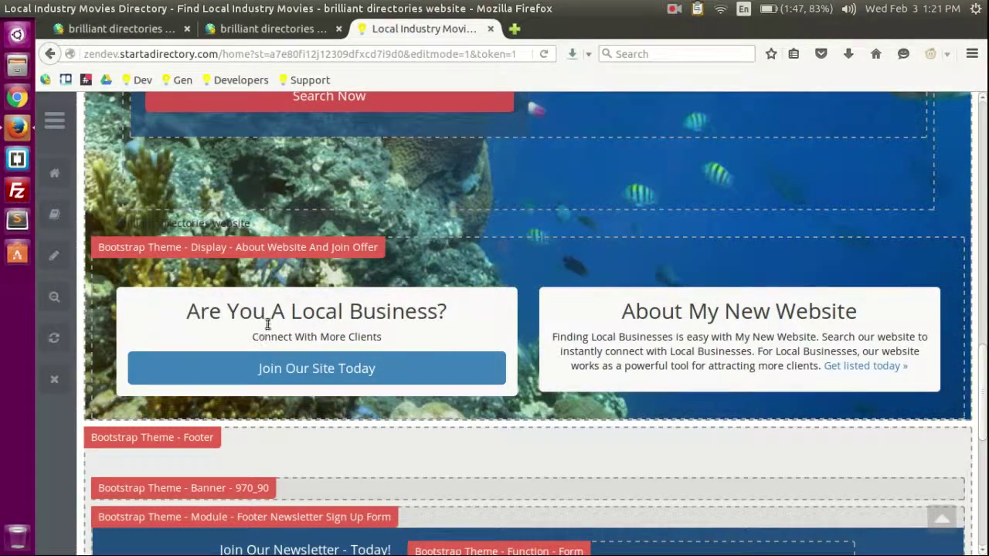
pyautogui.click(296, 242)
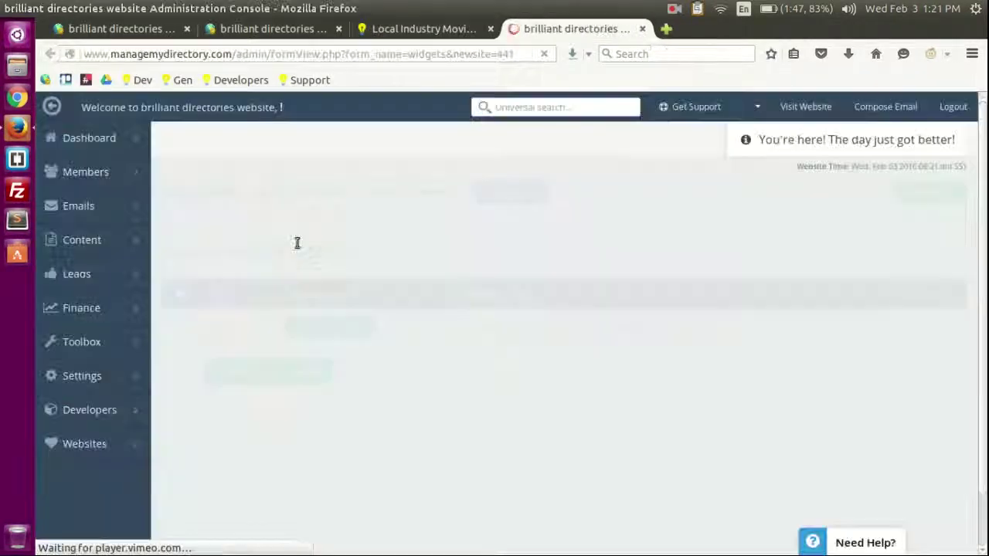
# Step: Customize widget #409, append LOL!! to its first h2 heading, and save the code
pyautogui.click(337, 326)
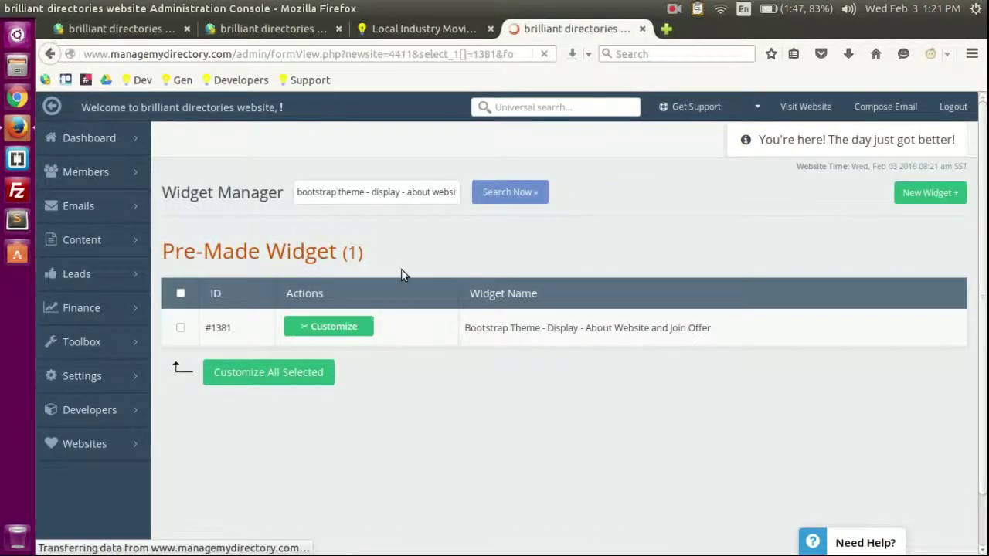
pyautogui.click(327, 409)
pyautogui.scroll(-5, 207, 258)
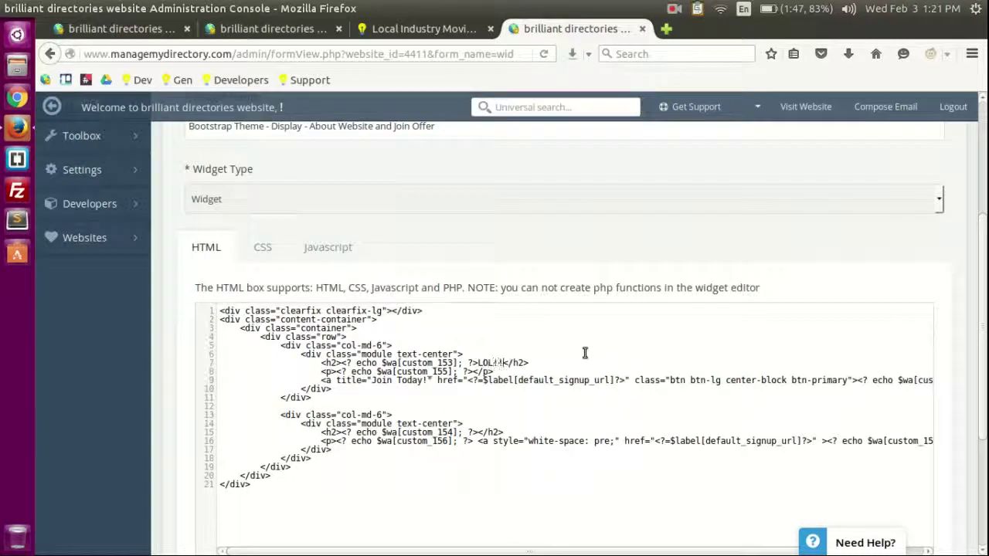
pyautogui.hotkey('ctrl', 's')
# Step: On the live homepage without outlines, verify the heading reads 'Are You A Local Business?LOL!!'
pyautogui.click(424, 28)
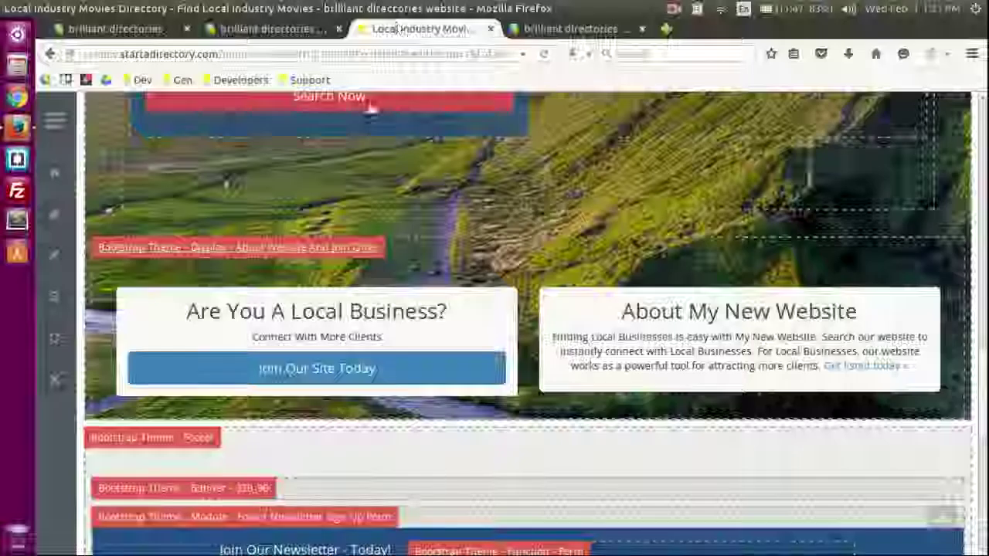
pyautogui.click(54, 296)
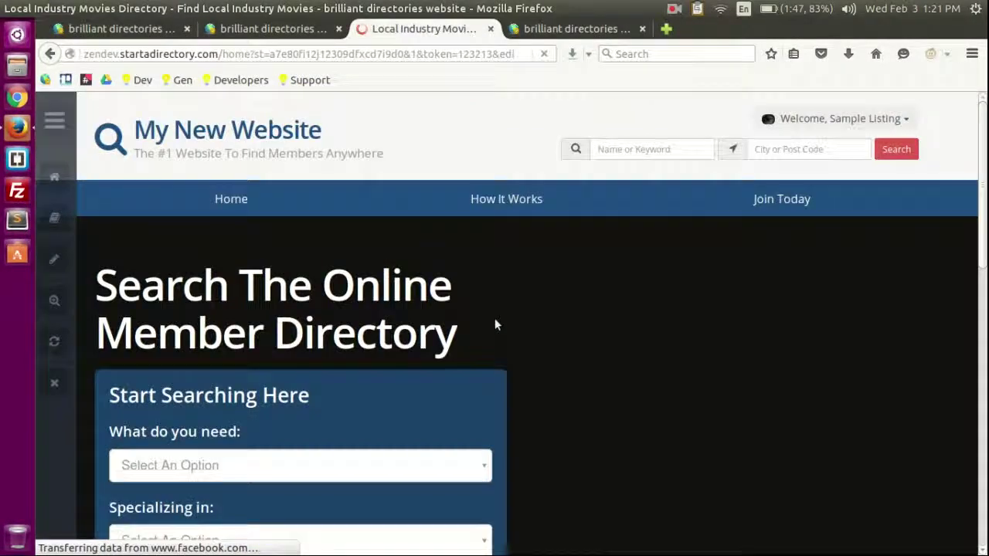
pyautogui.scroll(-6, 525, 312)
pyautogui.scroll(2, 486, 312)
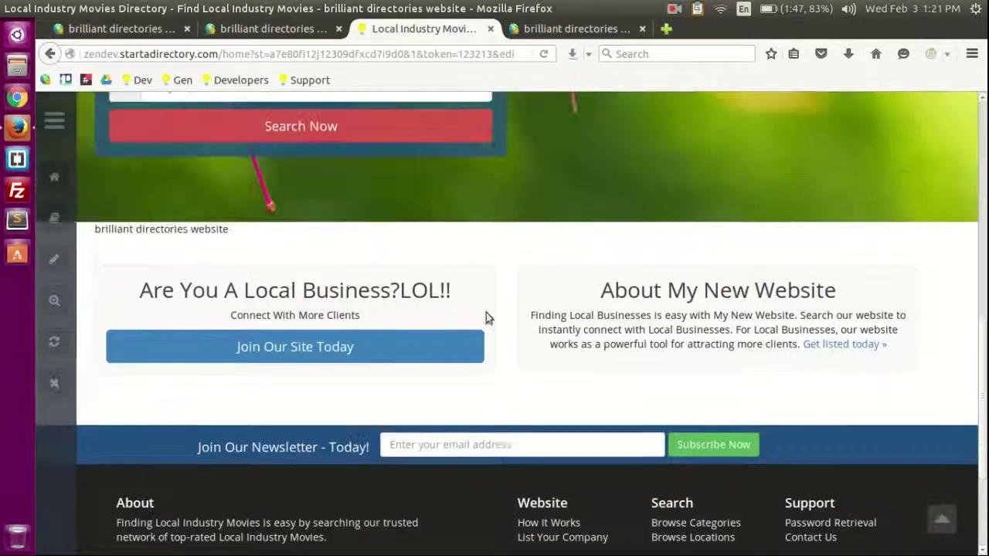
pyautogui.moveTo(403, 290); pyautogui.dragTo(456, 290)
pyautogui.click(408, 293)
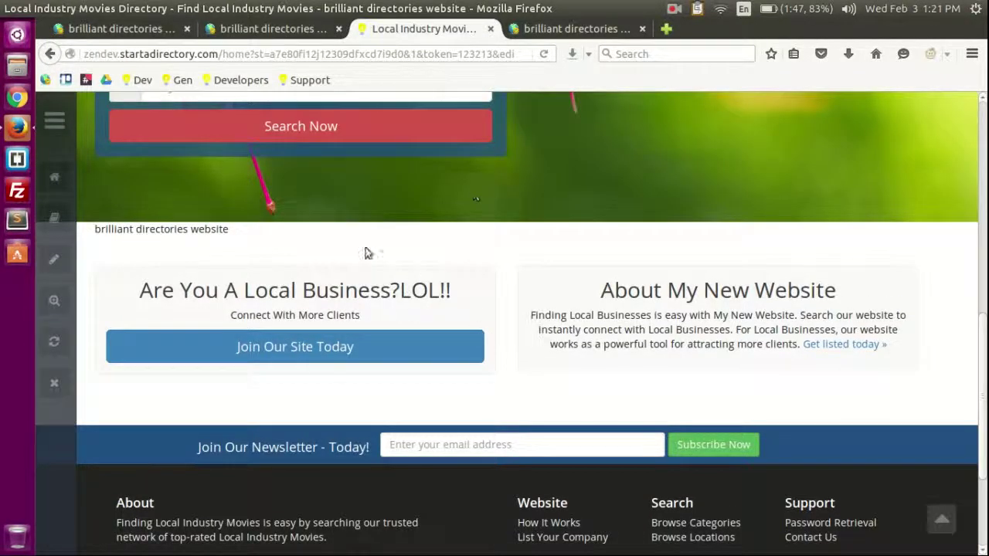
# Step: Turn the section outlines back on and return to the 17-widget Widget Manager list
pyautogui.click(54, 259)
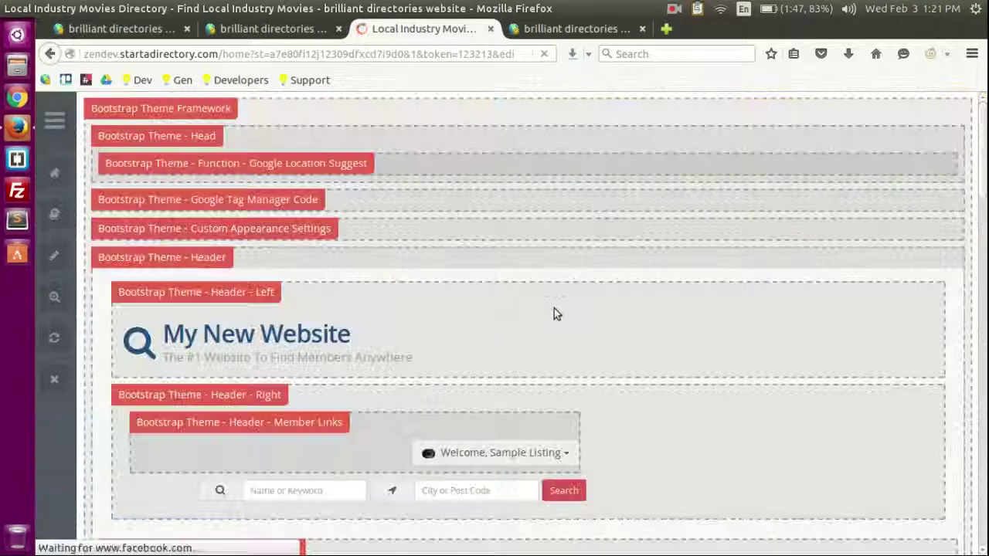
pyautogui.scroll(-10, 589, 301)
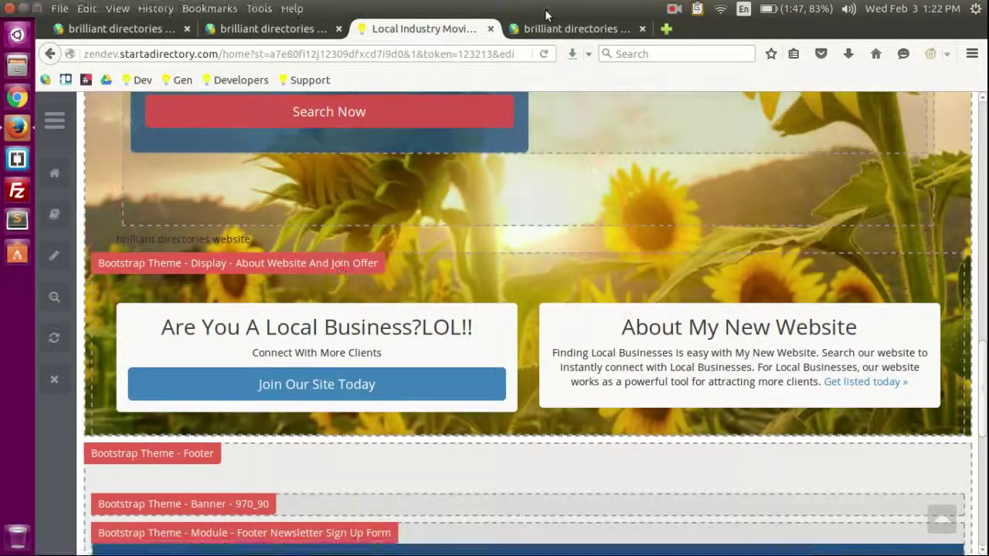
pyautogui.click(572, 29)
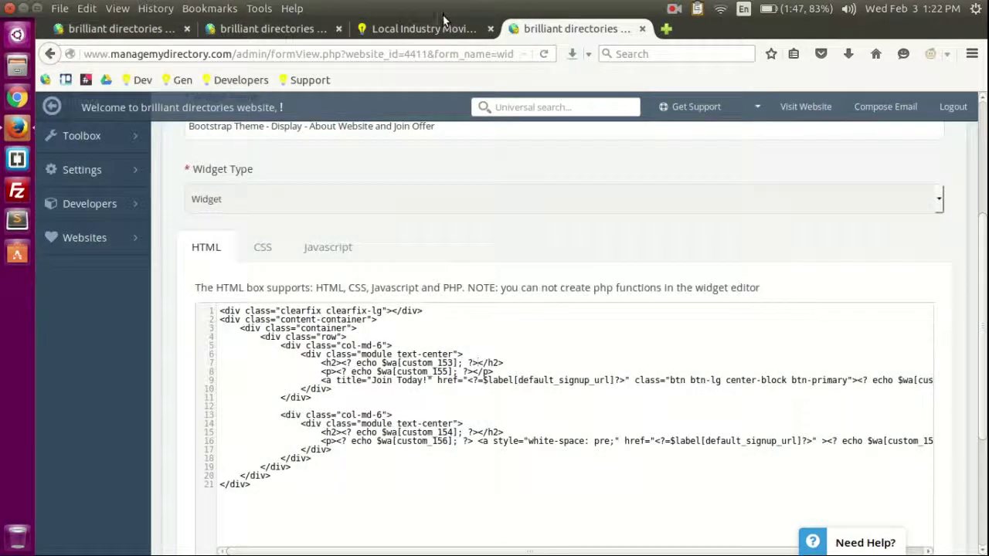
pyautogui.click(423, 29)
pyautogui.scroll(3, 325, 161)
pyautogui.click(270, 28)
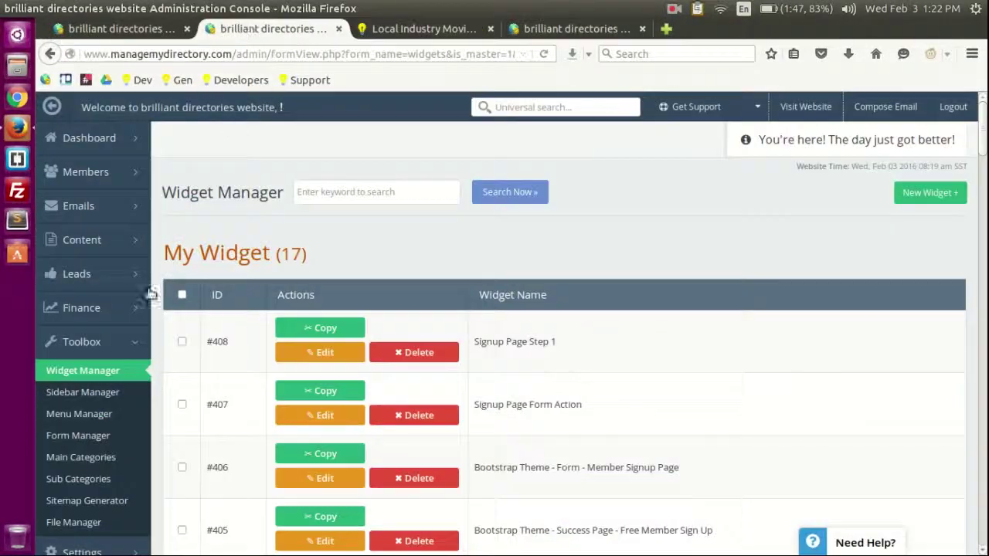
pyautogui.scroll(-3, 209, 270)
pyautogui.scroll(3, 224, 219)
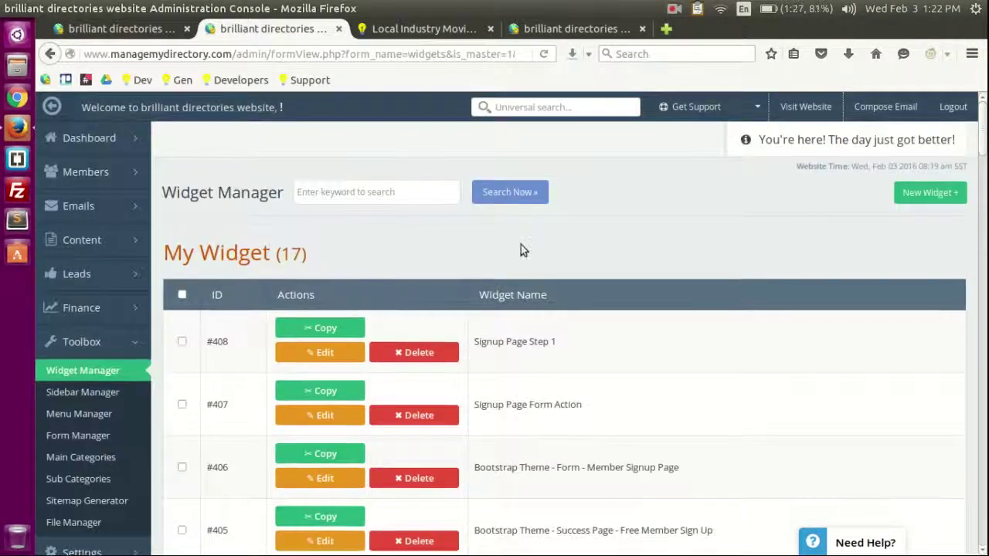
# Step: Go to Sidebar Manager from the Toolbox section of the left admin menu
pyautogui.scroll(-4, 447, 424)
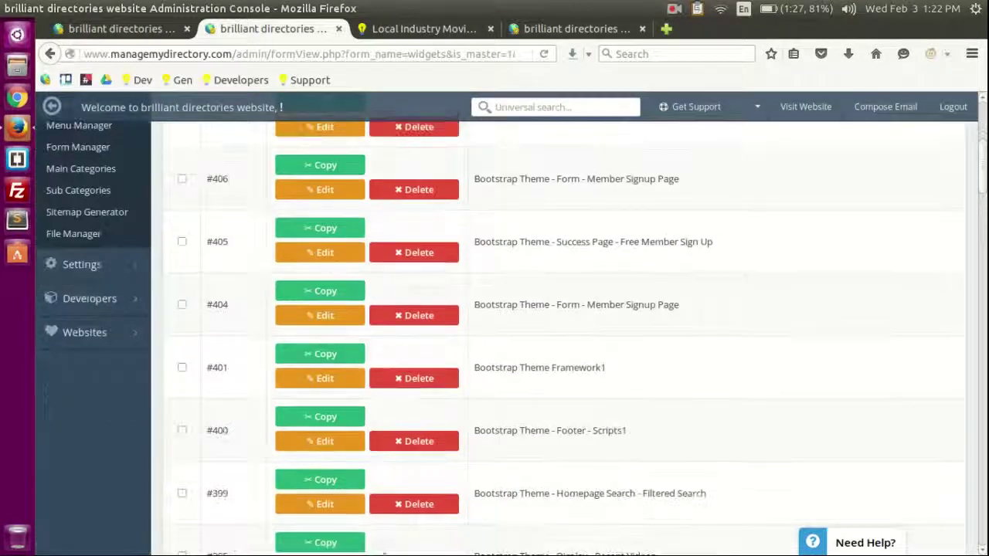
pyautogui.scroll(4, 375, 453)
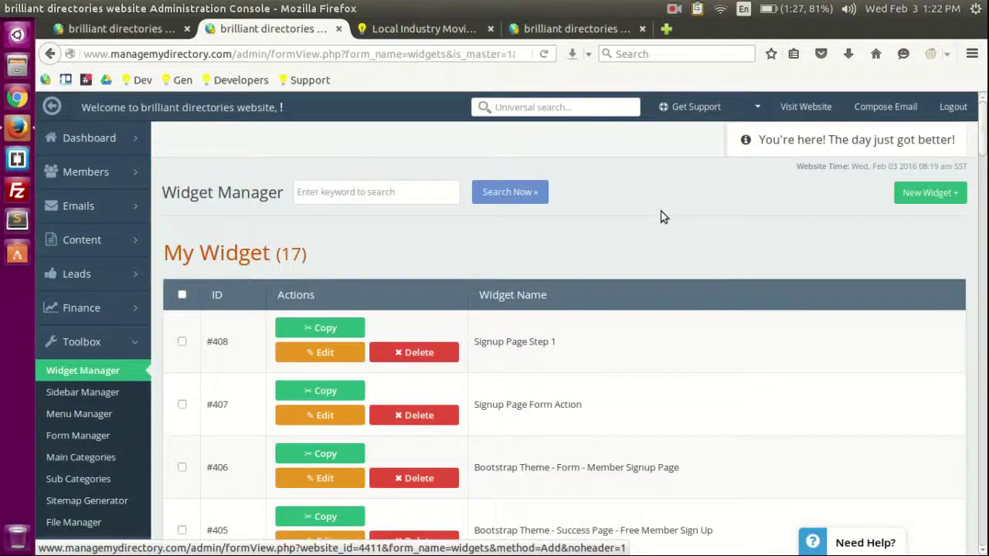
pyautogui.click(424, 190)
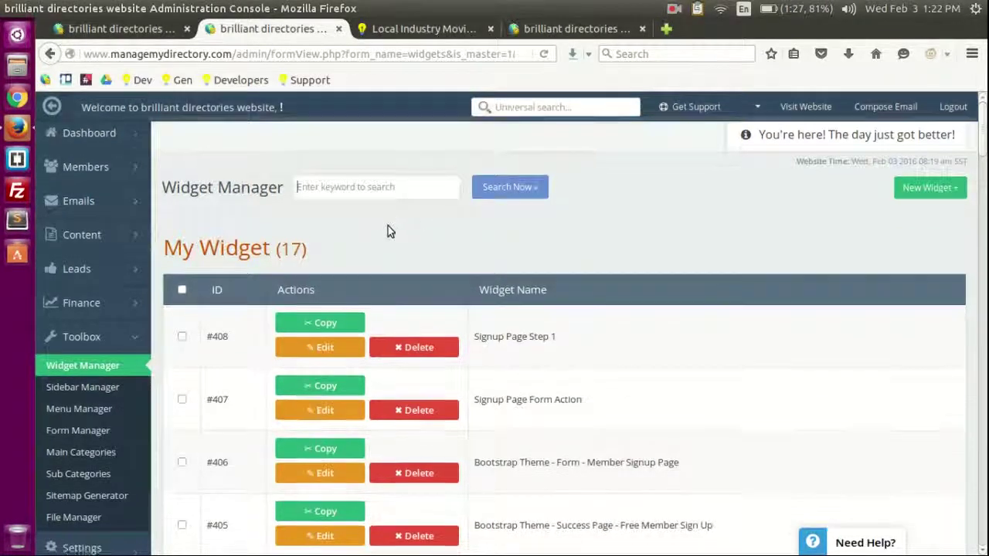
pyautogui.scroll(-3, 388, 225)
pyautogui.scroll(3, 700, 258)
pyautogui.scroll(-3, 299, 252)
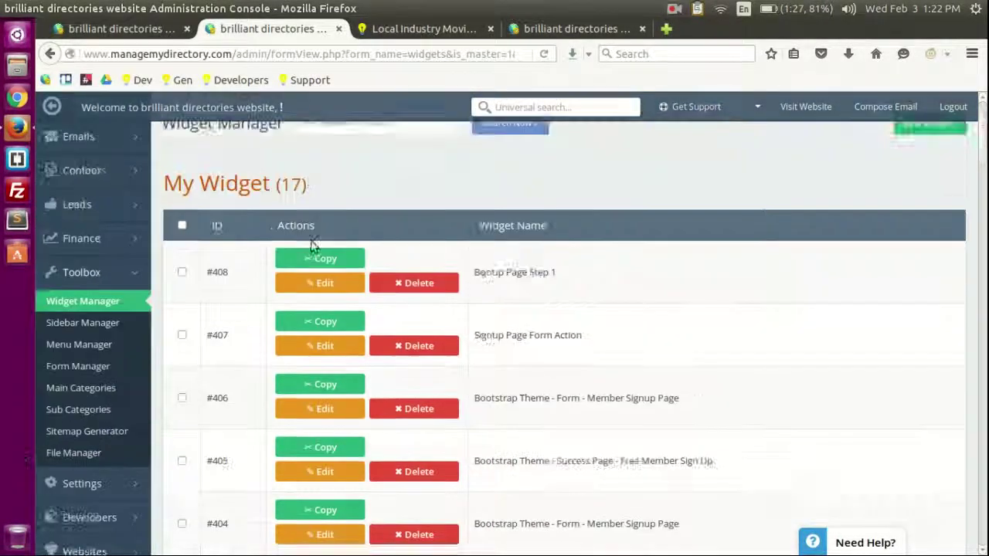
pyautogui.click(77, 228)
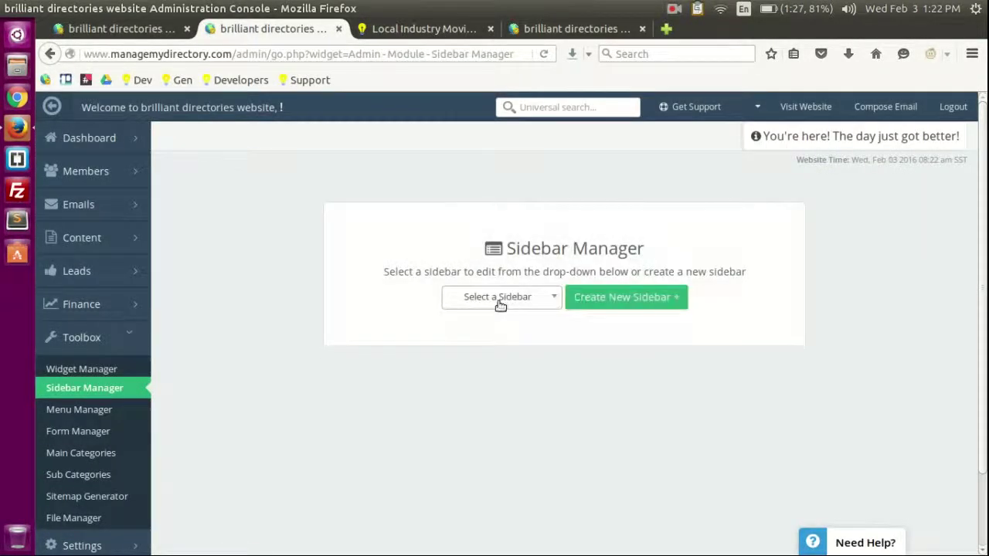
# Step: Load the Homepage with Map sidebar and review its widgets
pyautogui.click(499, 304)
pyautogui.click(497, 370)
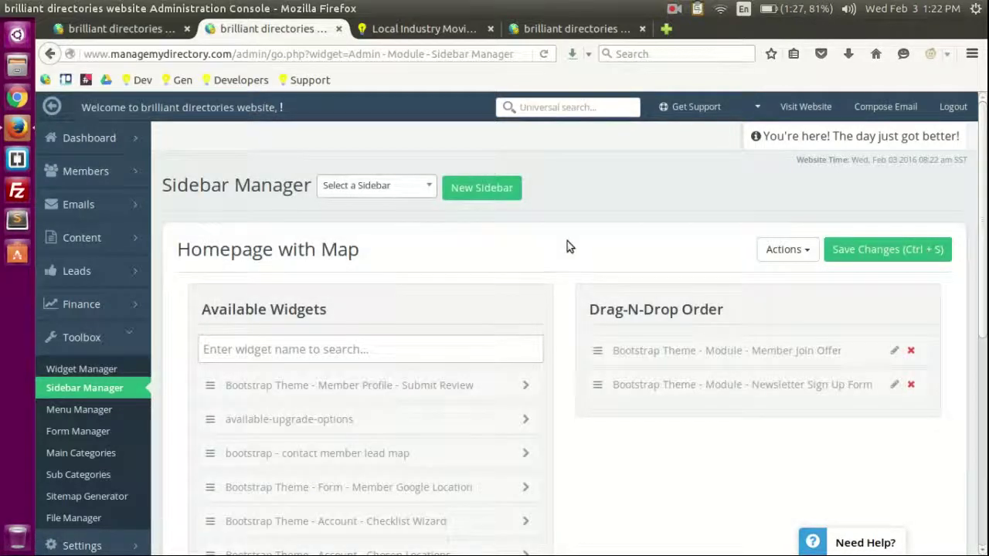
pyautogui.scroll(-3, 568, 244)
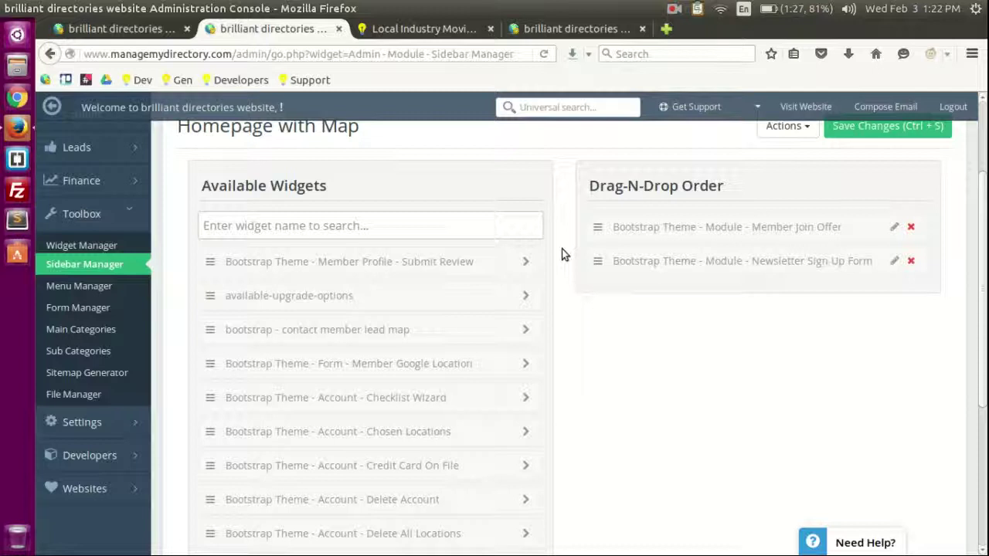
pyautogui.scroll(2, 562, 249)
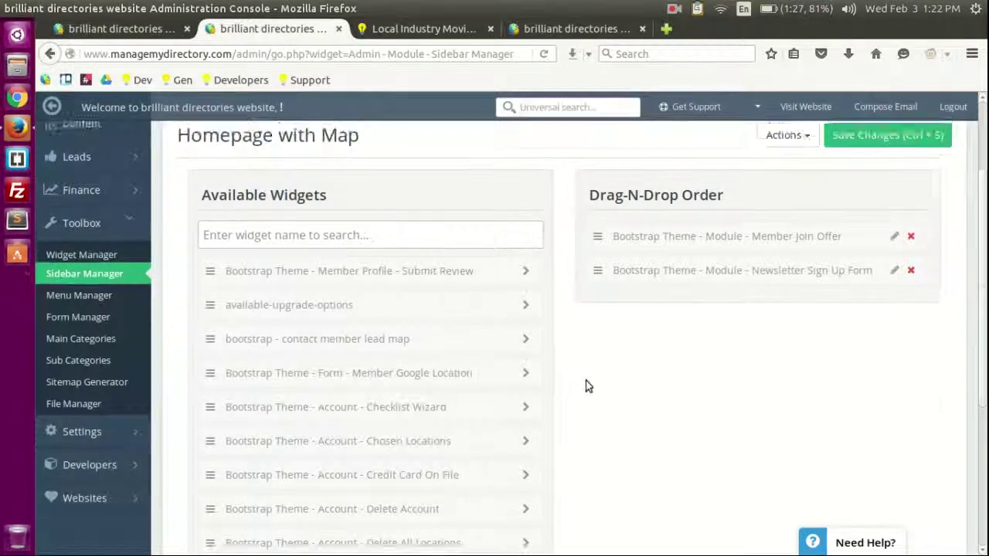
pyautogui.scroll(1, 403, 232)
pyautogui.click(376, 185)
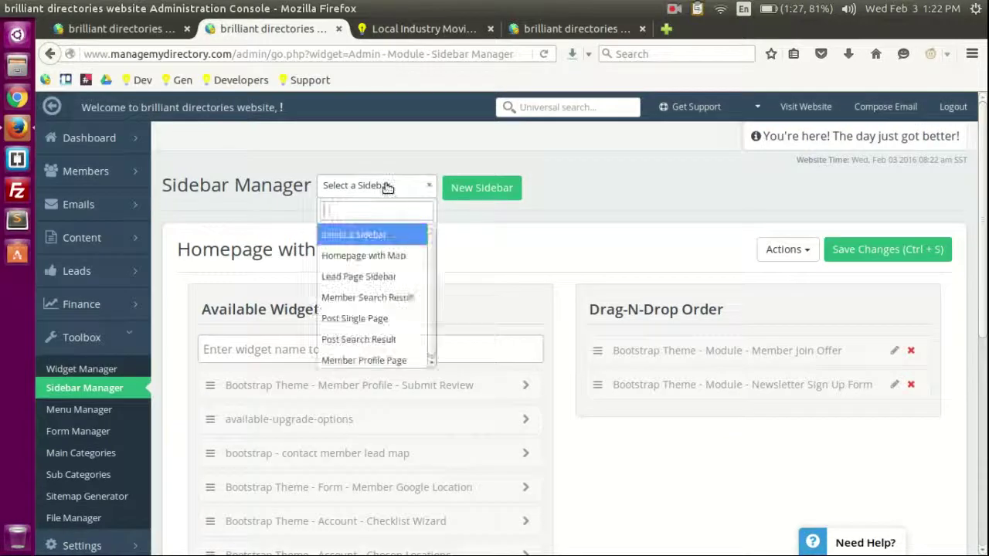
pyautogui.click(348, 255)
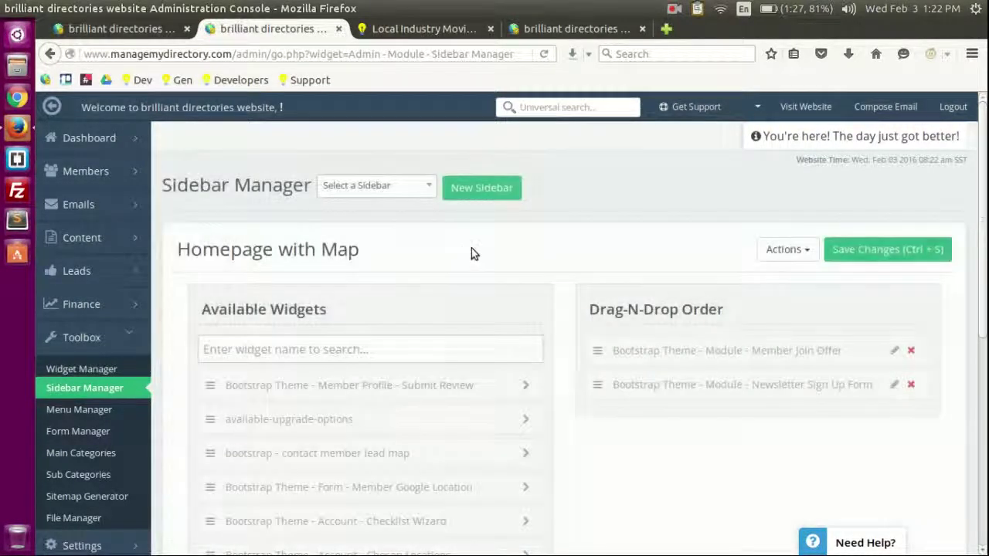
pyautogui.scroll(-3, 404, 186)
pyautogui.scroll(2, 236, 204)
pyautogui.moveTo(179, 208); pyautogui.dragTo(370, 214)
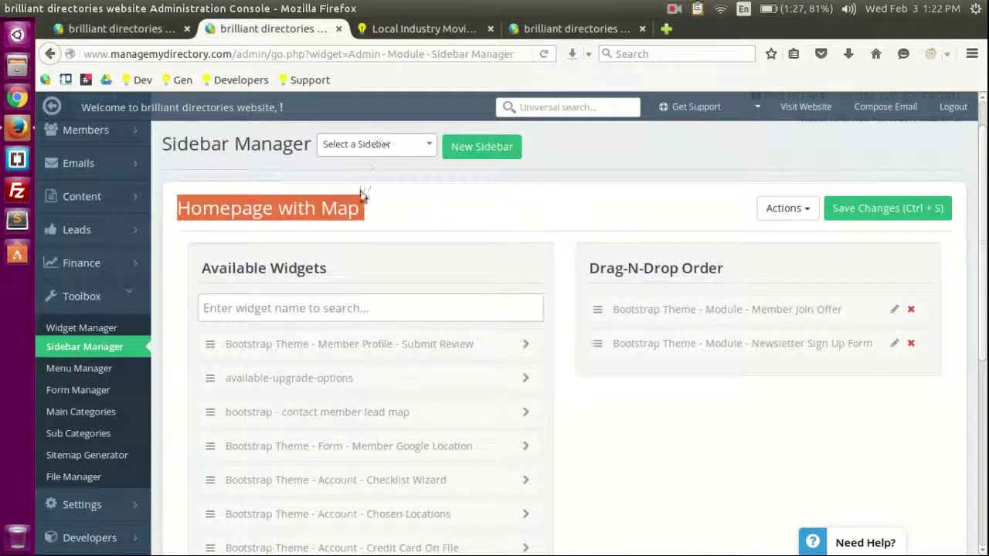
pyautogui.click(186, 214)
pyautogui.moveTo(180, 210); pyautogui.dragTo(354, 213)
pyautogui.click(610, 253)
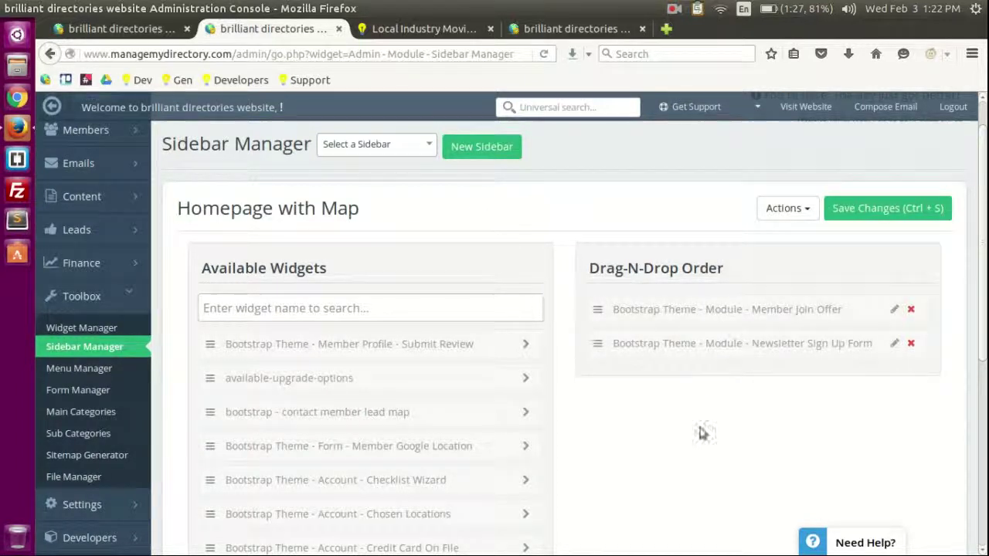
# Step: Switch to the Lead Page Sidebar and review its widgets
pyautogui.click(378, 145)
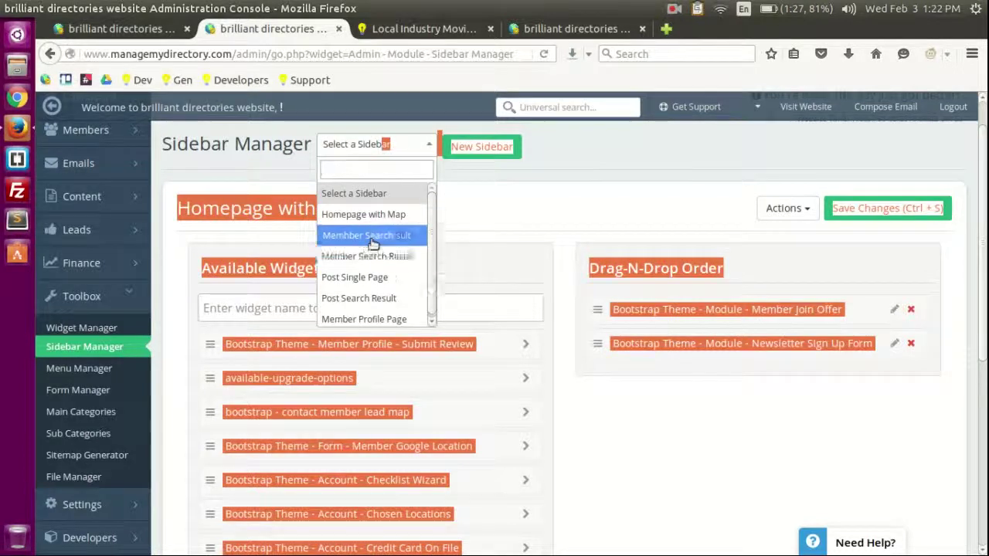
pyautogui.click(373, 234)
pyautogui.scroll(-4, 584, 211)
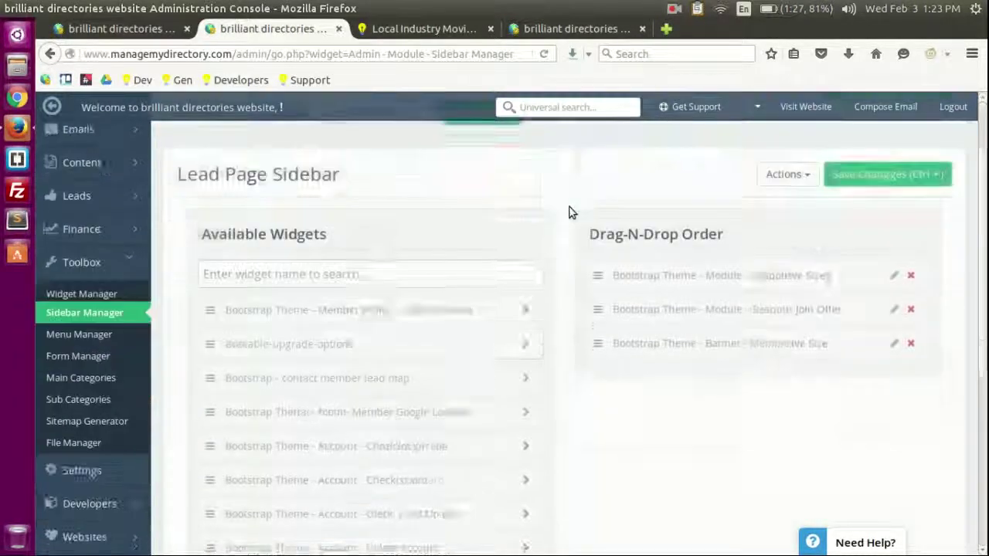
pyautogui.scroll(3, 817, 300)
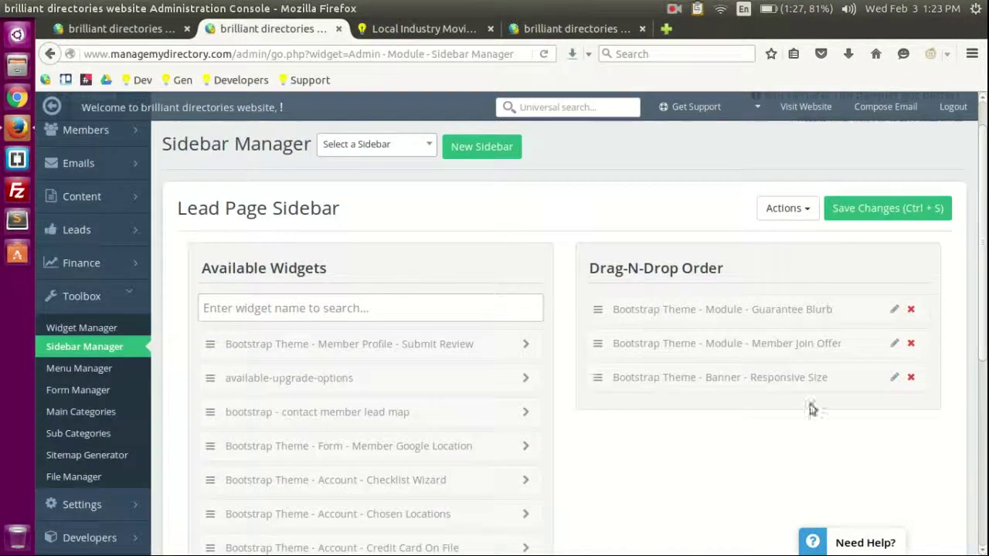
# Step: Load Post Single Page: Post Meta Details, Post Location Map, Banner - Responsive Size, Social Share
pyautogui.click(403, 146)
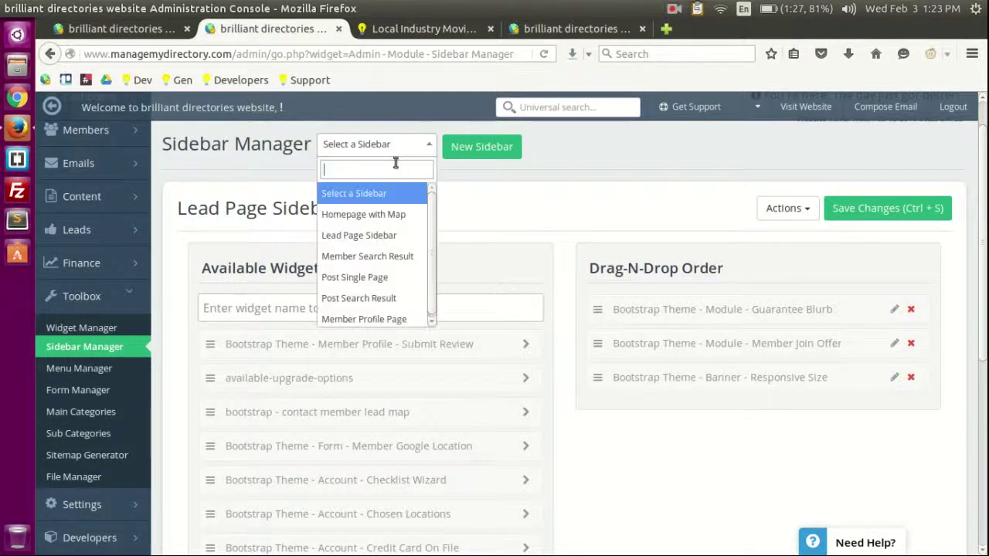
pyautogui.click(370, 285)
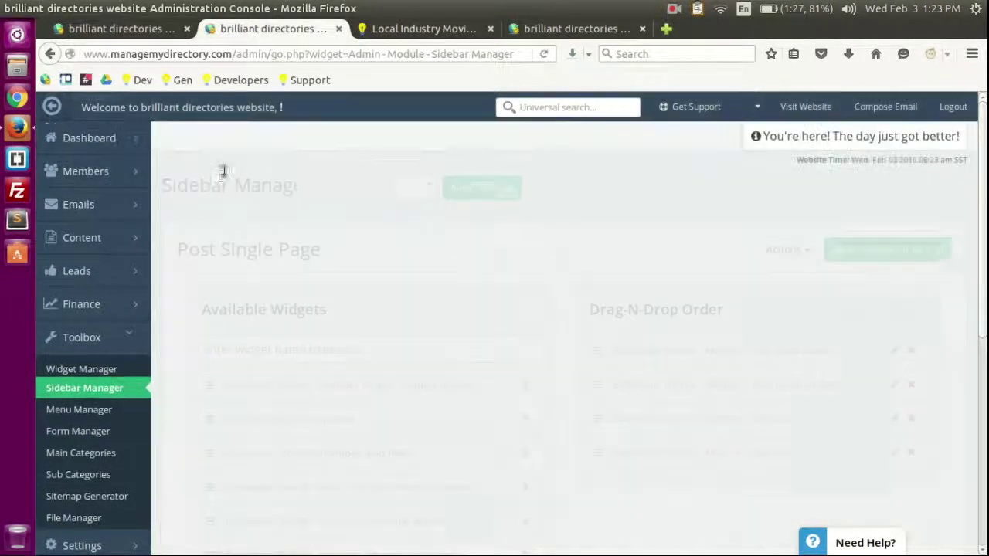
pyautogui.scroll(-3, 750, 294)
pyautogui.scroll(3, 752, 280)
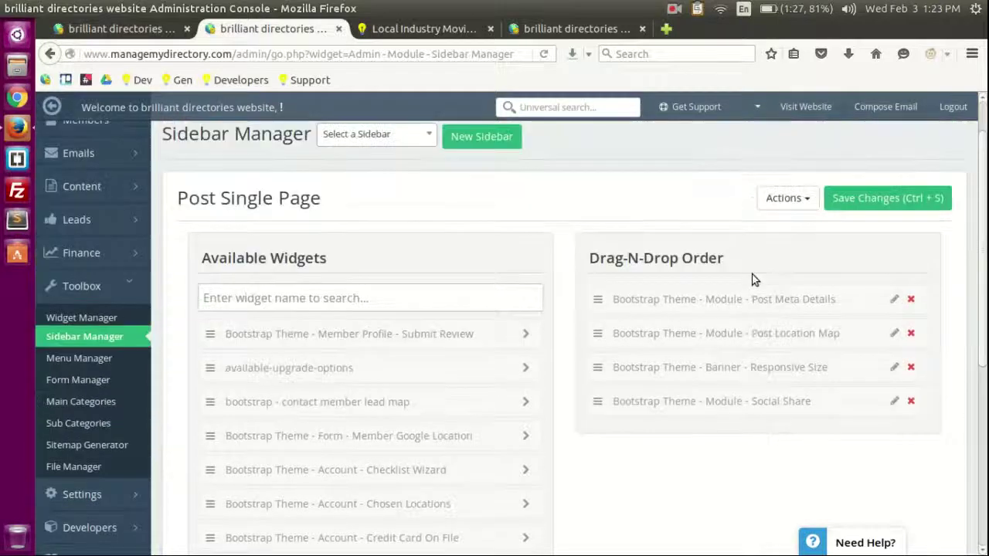
pyautogui.click(360, 186)
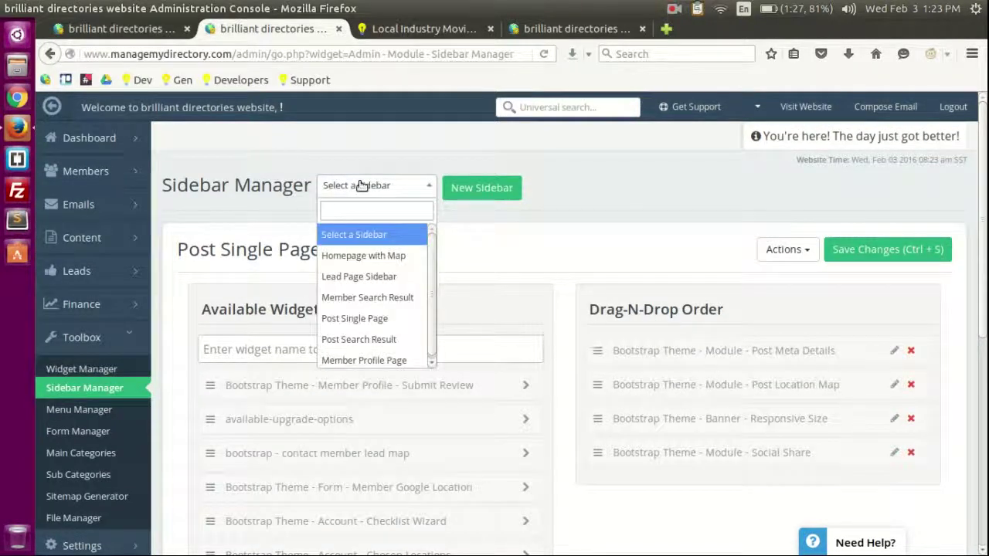
pyautogui.click(617, 241)
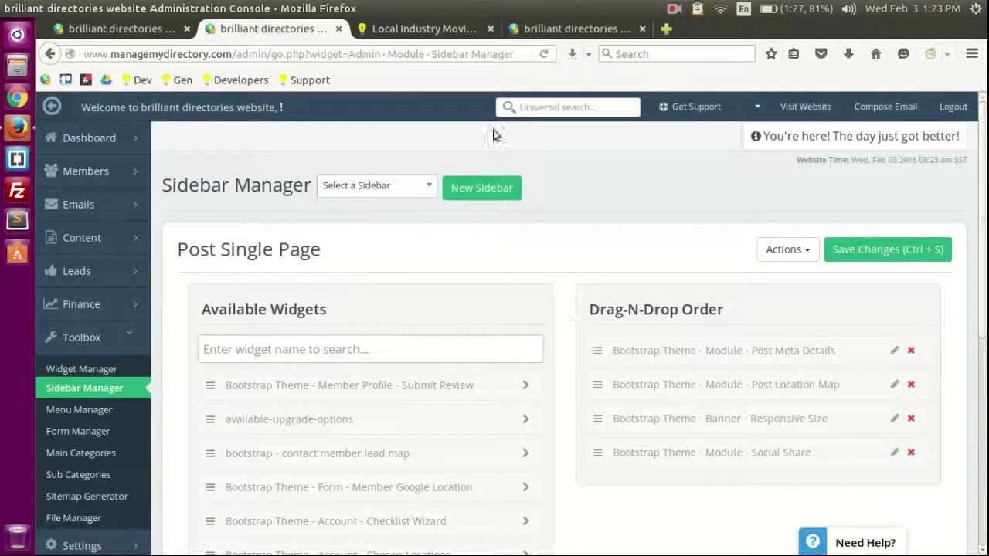
# Step: Leave builder view on the live site and run a header search to reach the Local Industry Movies results
pyautogui.click(432, 29)
pyautogui.scroll(10, 627, 324)
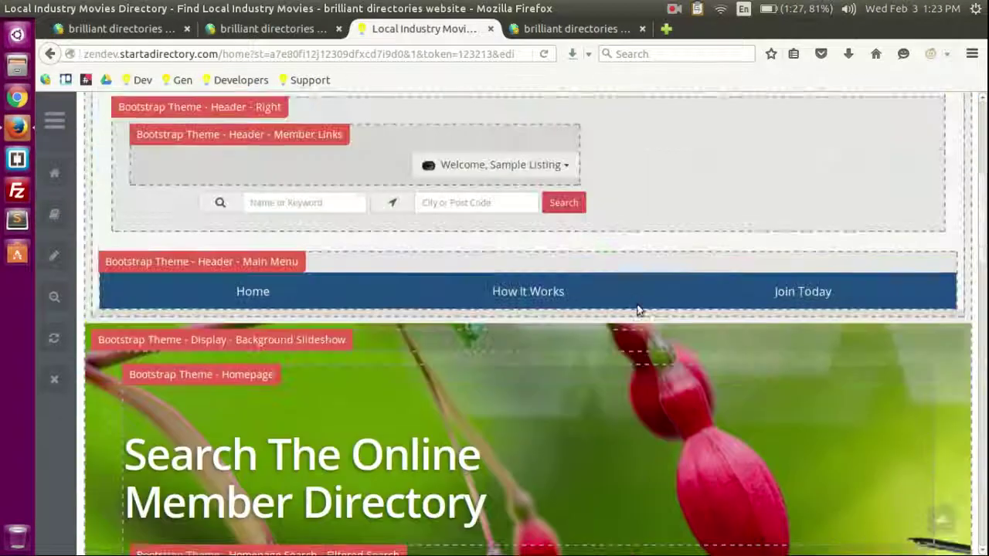
pyautogui.scroll(5, 637, 311)
pyautogui.click(53, 296)
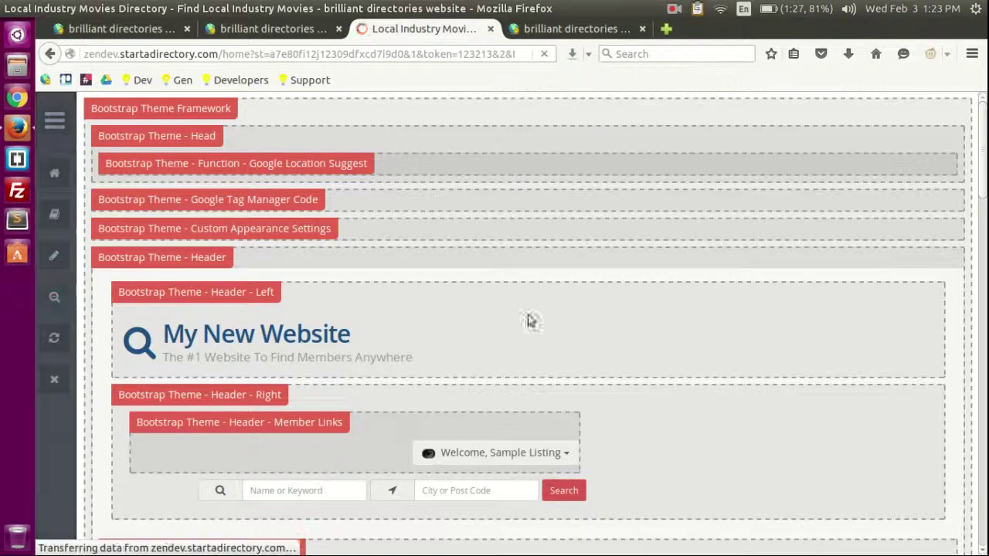
pyautogui.scroll(-5, 728, 271)
pyautogui.scroll(3, 757, 337)
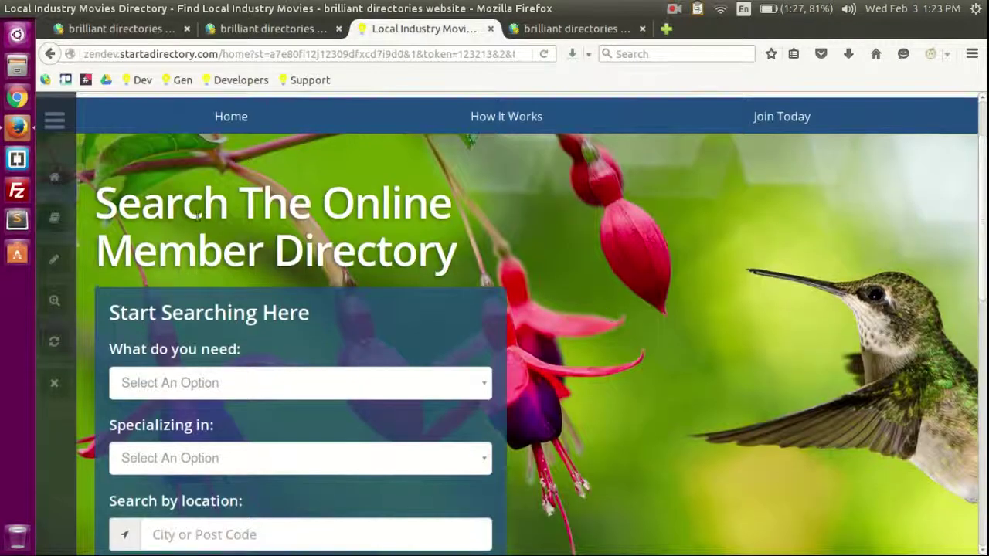
pyautogui.scroll(2, 888, 251)
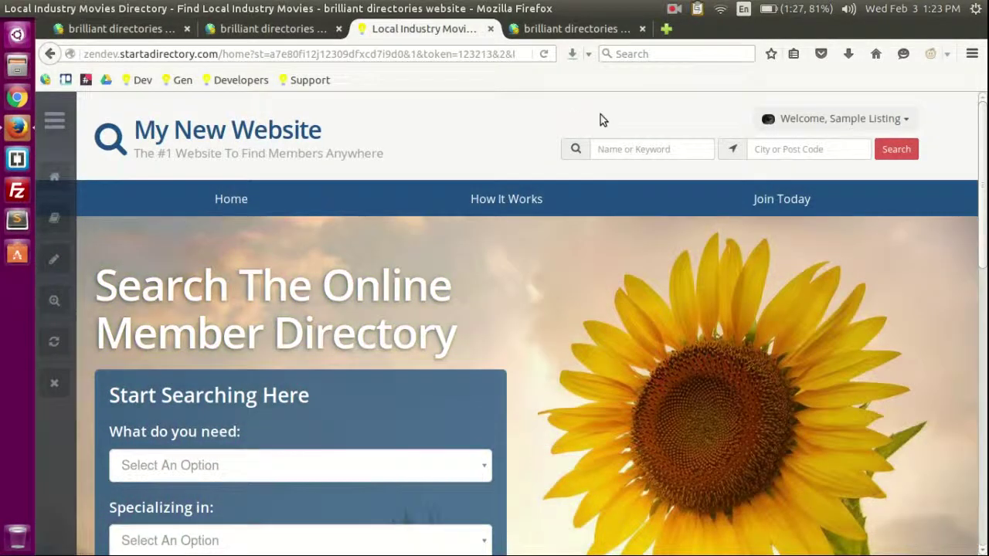
pyautogui.click(896, 152)
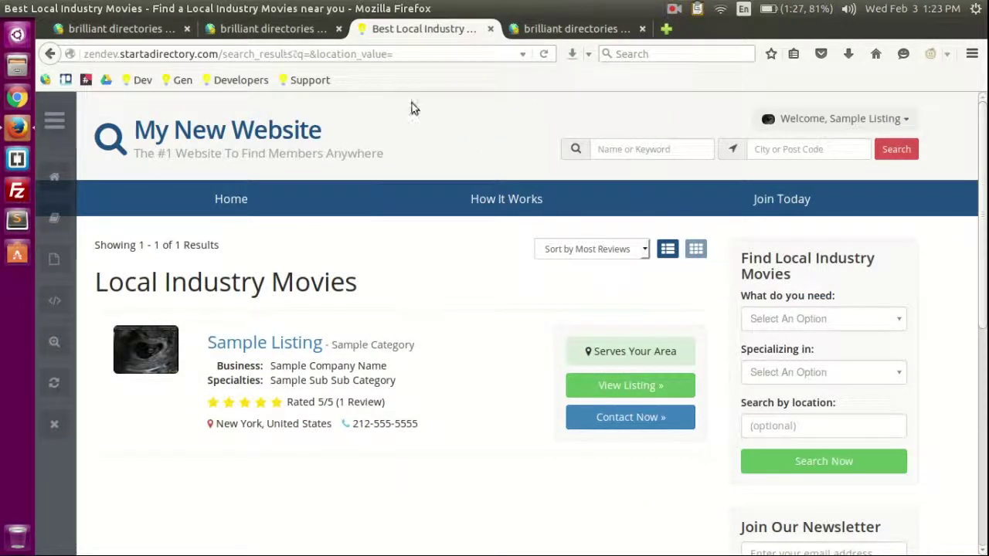
pyautogui.scroll(-3, 510, 175)
pyautogui.moveTo(730, 128); pyautogui.dragTo(955, 420)
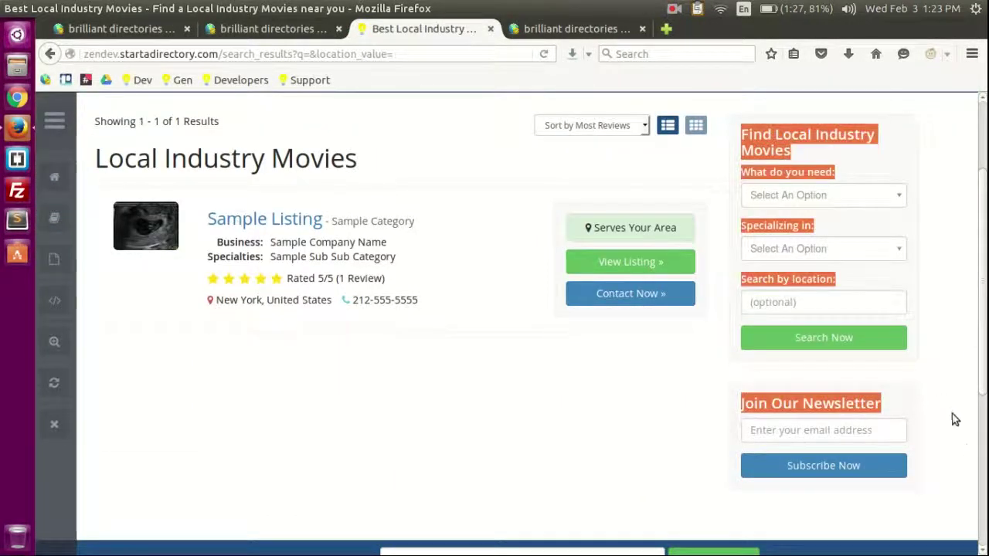
pyautogui.click(953, 417)
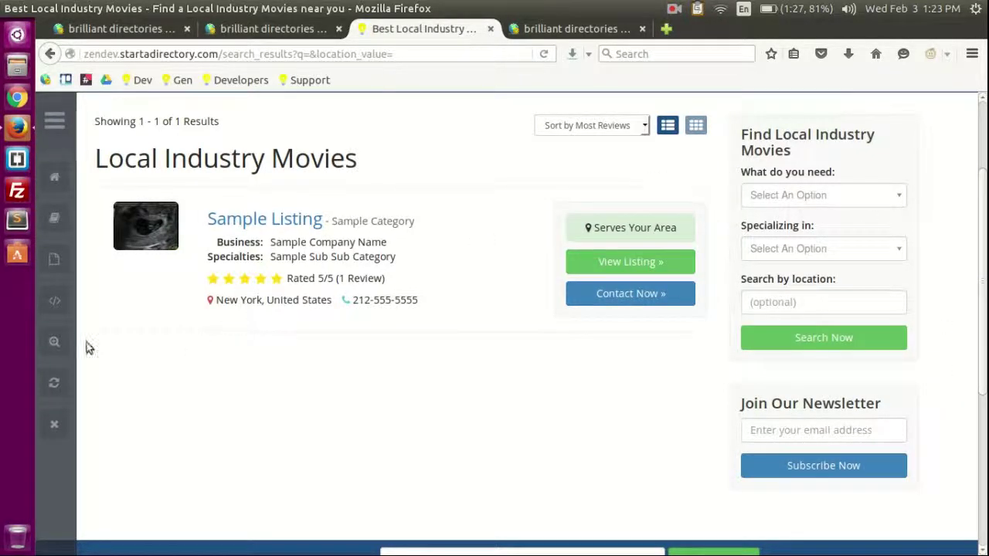
# Step: Turn on edit mode and locate the Member Search Result sidebar label on the results page
pyautogui.click(54, 341)
pyautogui.scroll(-5, 957, 326)
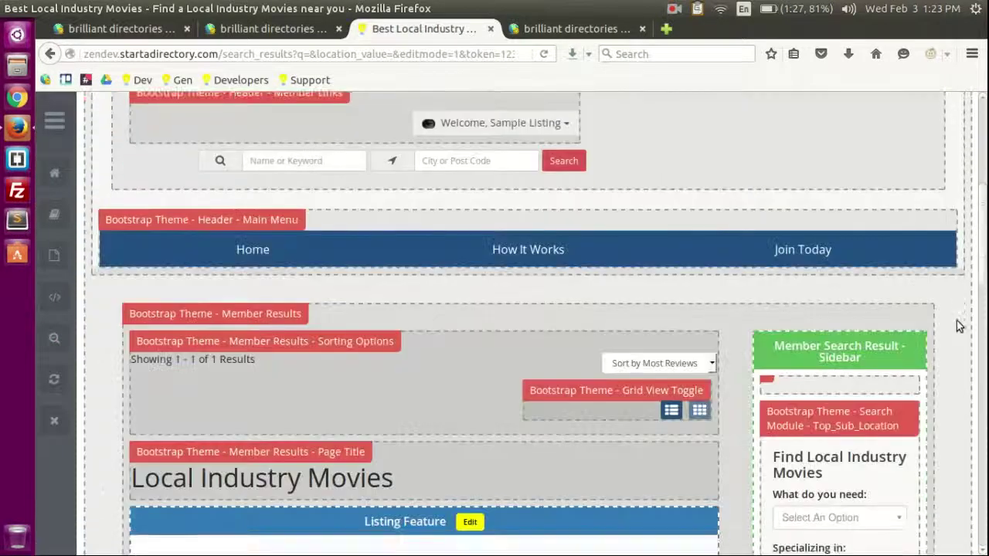
pyautogui.scroll(-4, 957, 326)
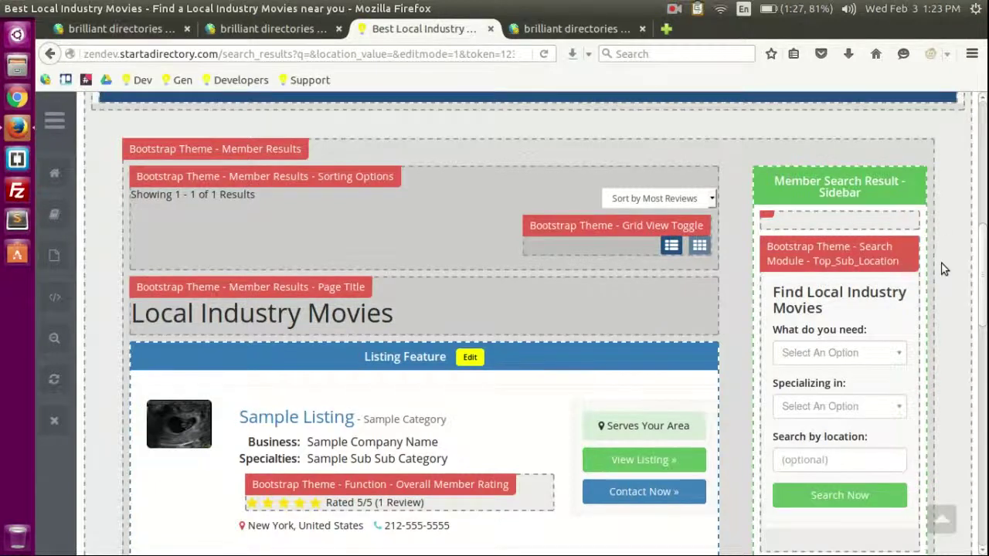
pyautogui.scroll(-1, 883, 226)
pyautogui.moveTo(789, 140); pyautogui.dragTo(862, 153)
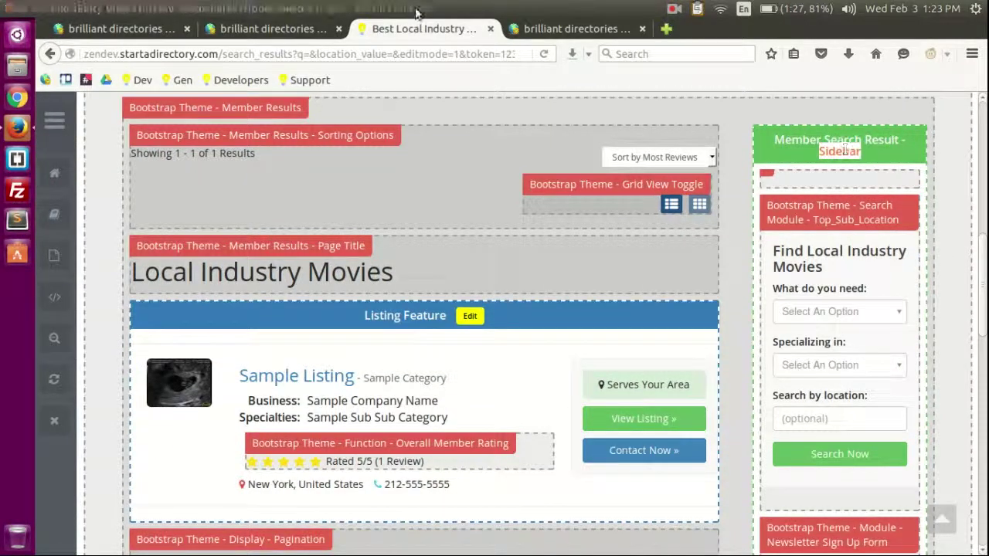
pyautogui.click(562, 33)
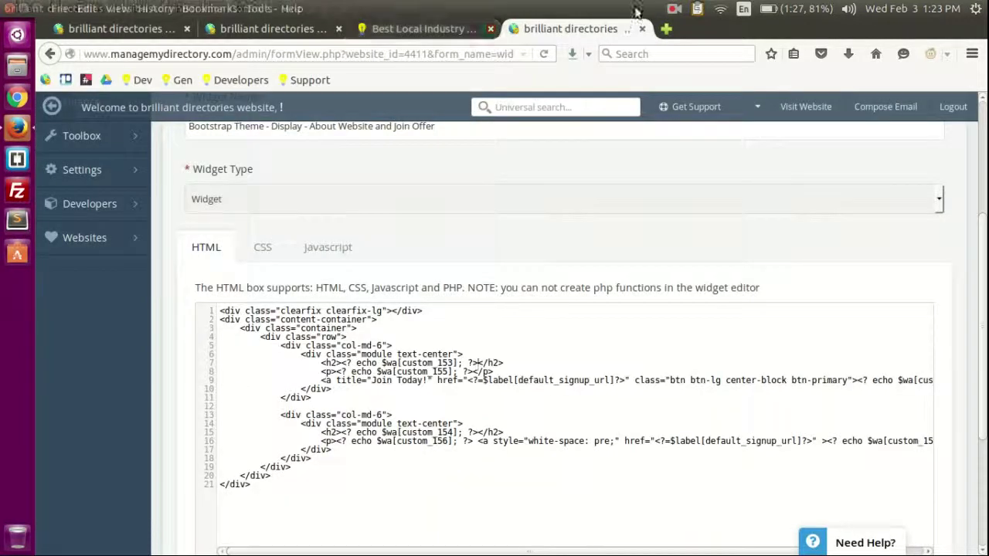
# Step: Select the Member Search Result sidebar in Sidebar Manager
pyautogui.click(417, 28)
pyautogui.click(235, 29)
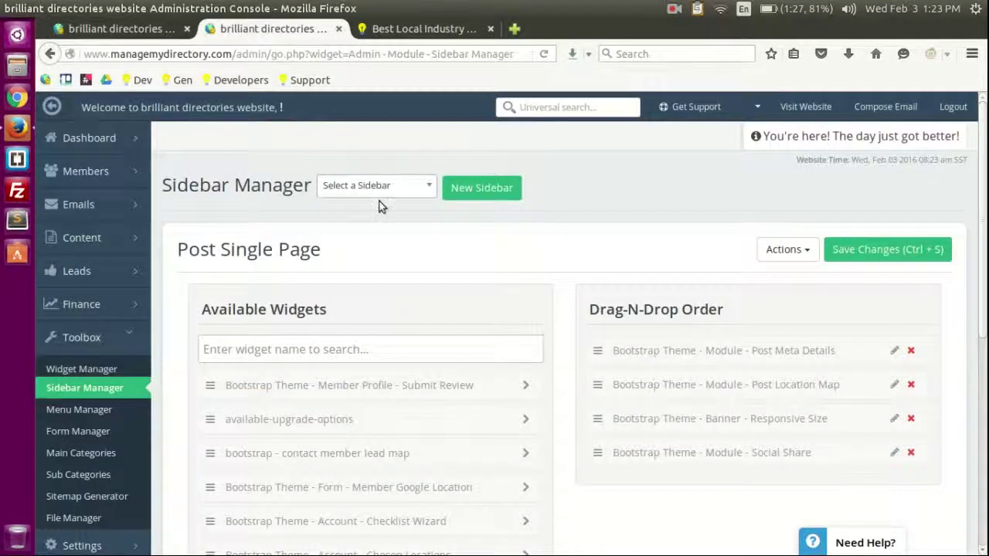
pyautogui.click(378, 187)
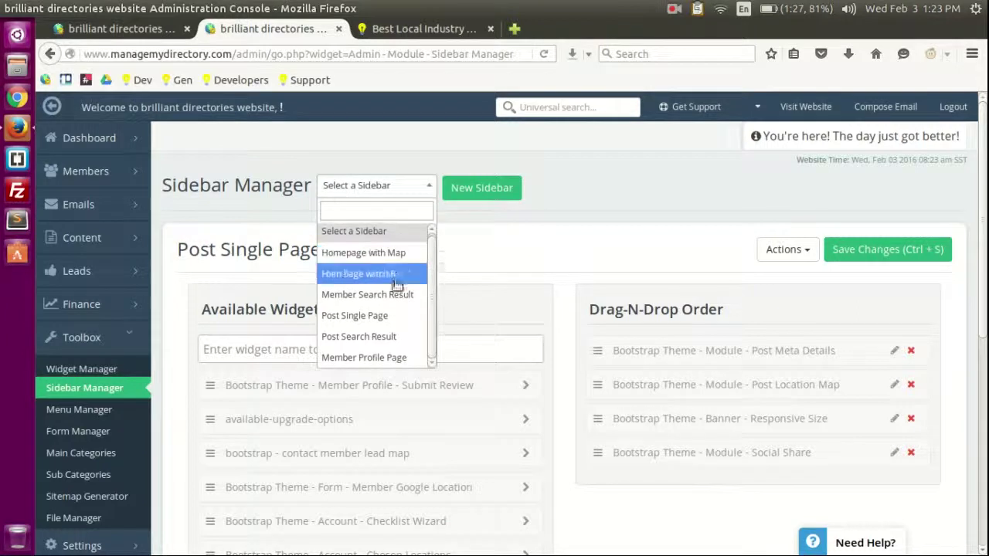
pyautogui.click(429, 28)
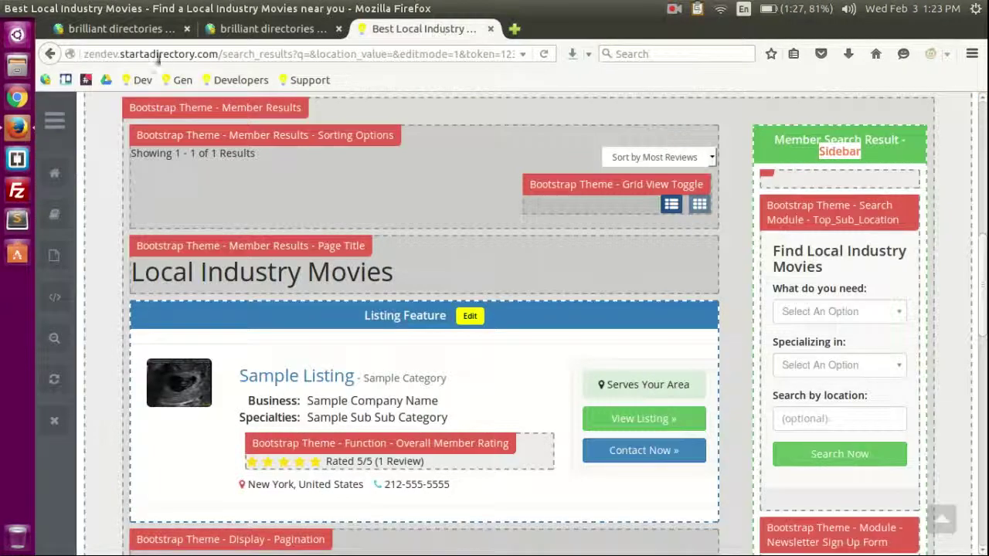
pyautogui.click(270, 29)
pyautogui.click(376, 289)
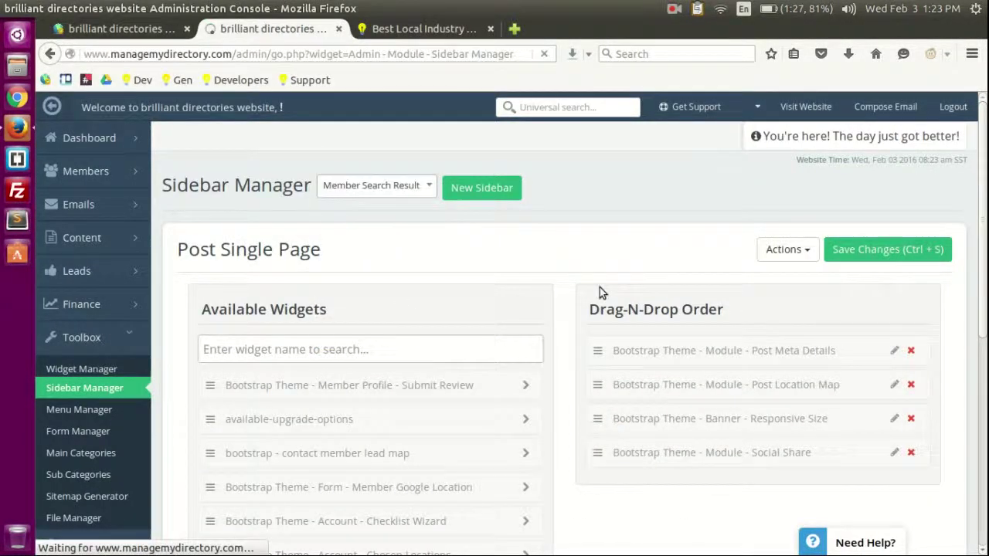
pyautogui.scroll(-3, 588, 208)
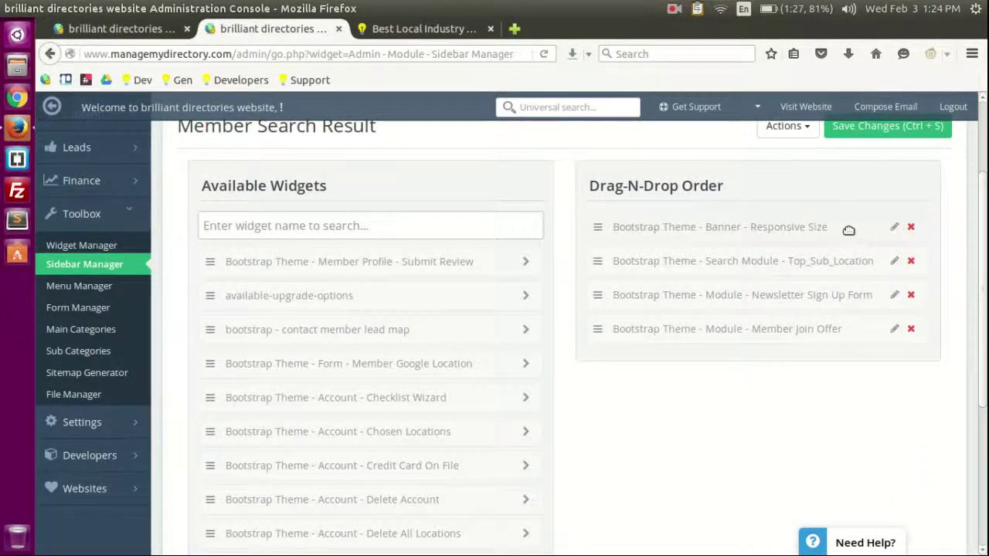
# Step: Compare its Banner, Search Module, Newsletter Sign Up and Member Join Offer widgets against the live sidebar
pyautogui.click(421, 29)
pyautogui.scroll(2, 943, 236)
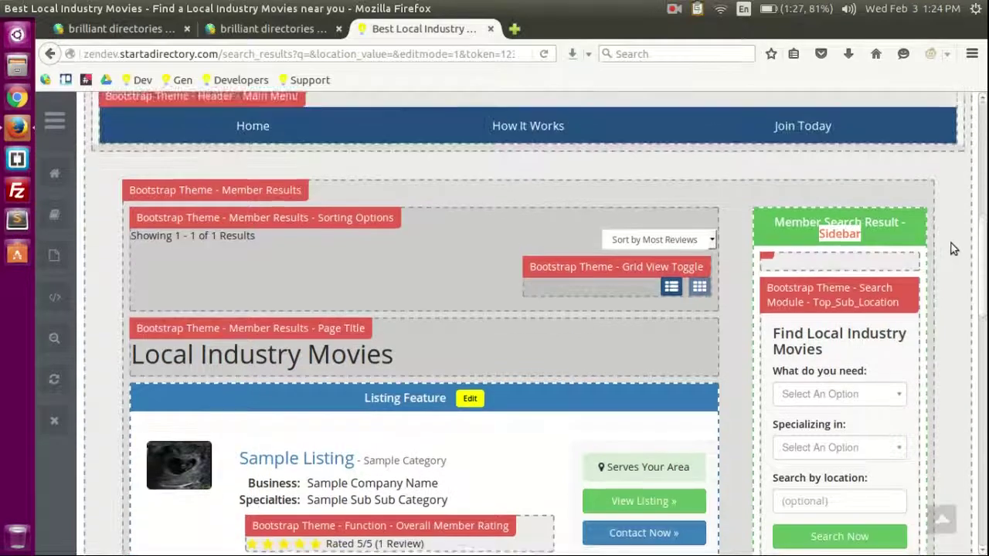
pyautogui.scroll(-1, 949, 242)
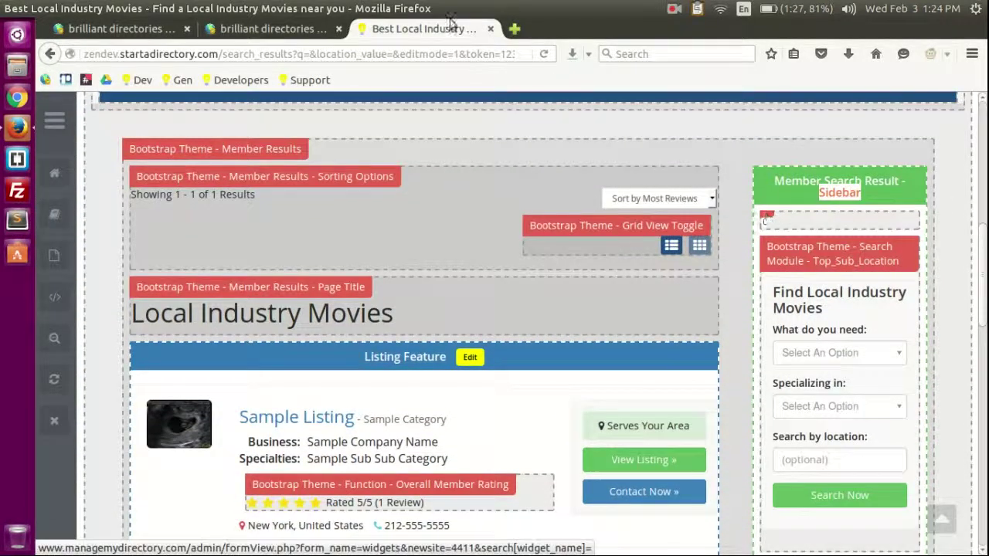
pyautogui.click(270, 28)
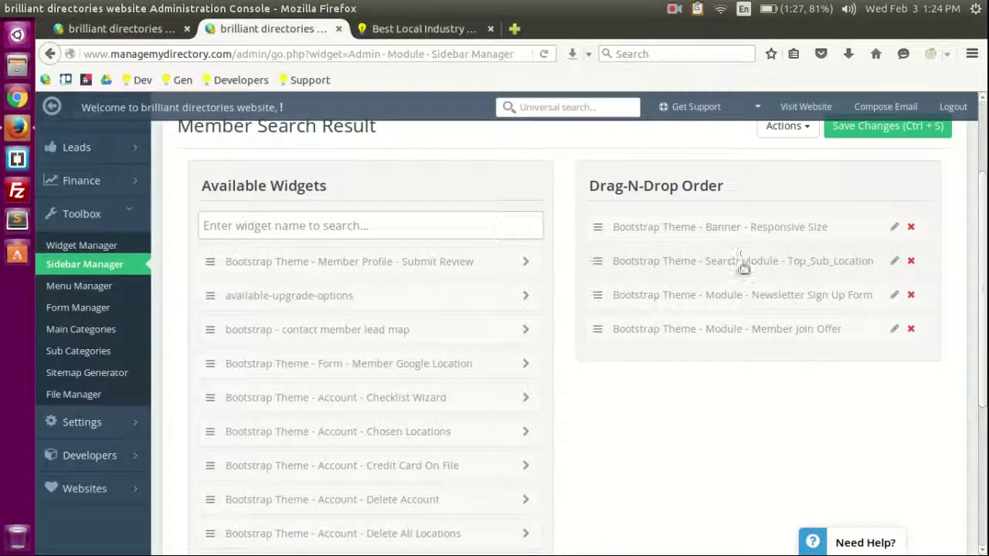
pyautogui.click(470, 28)
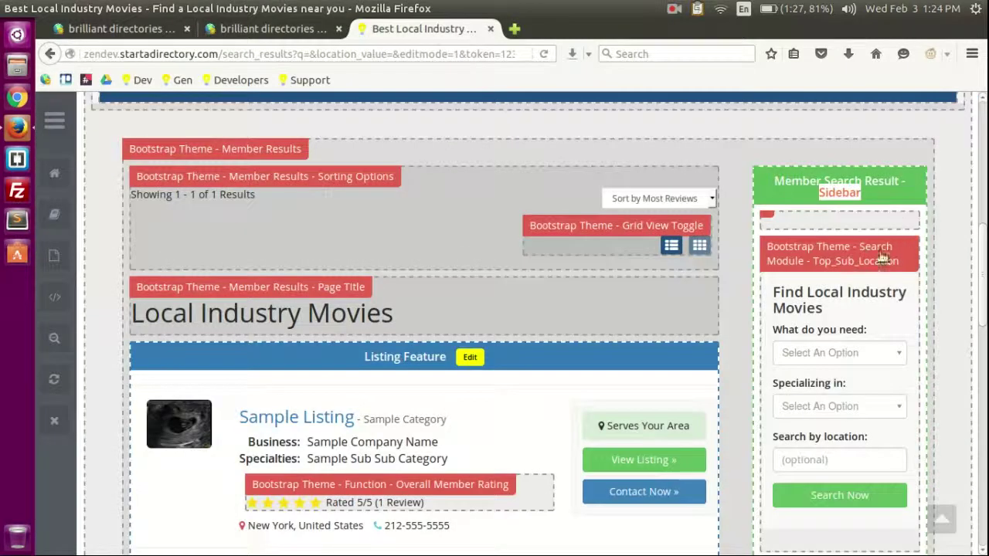
pyautogui.scroll(-5, 859, 181)
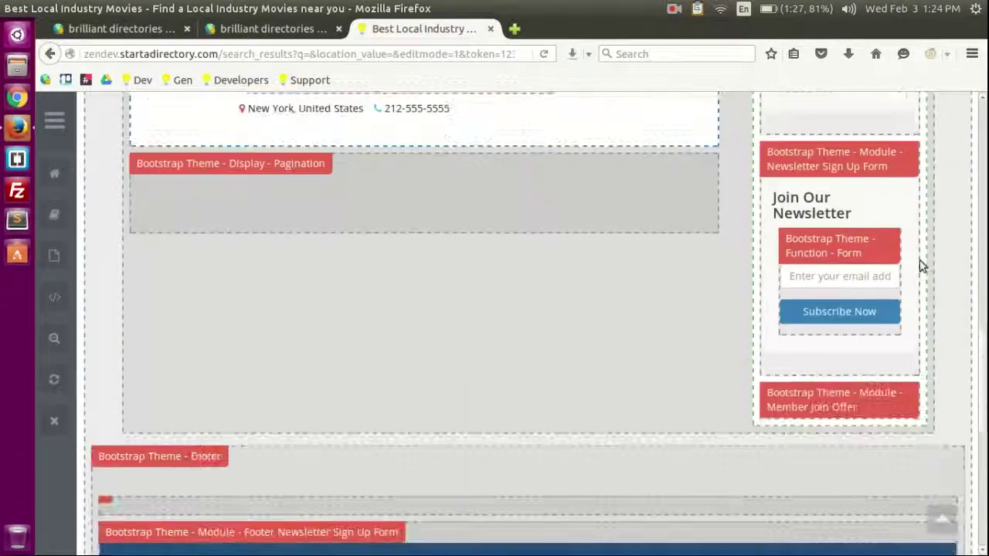
pyautogui.scroll(1, 927, 262)
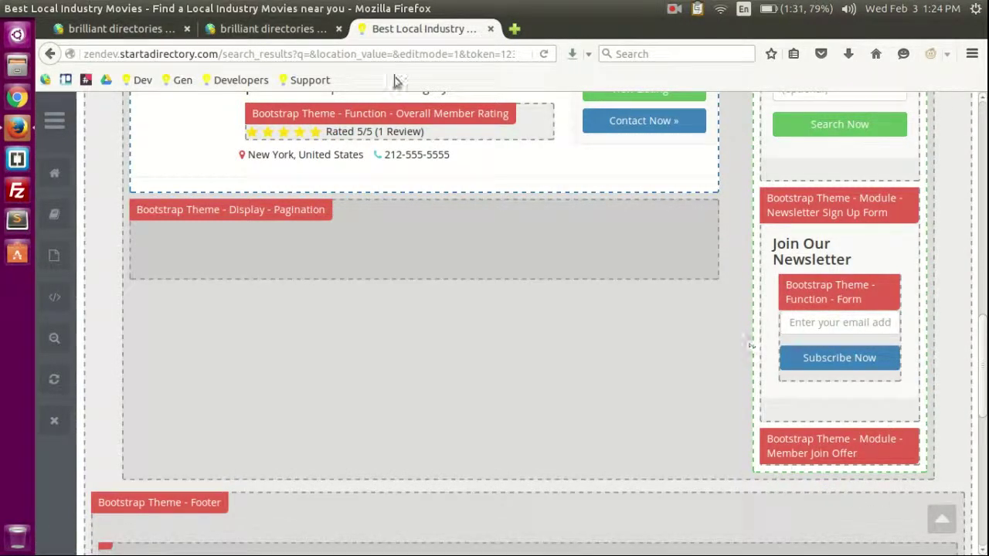
pyautogui.click(317, 30)
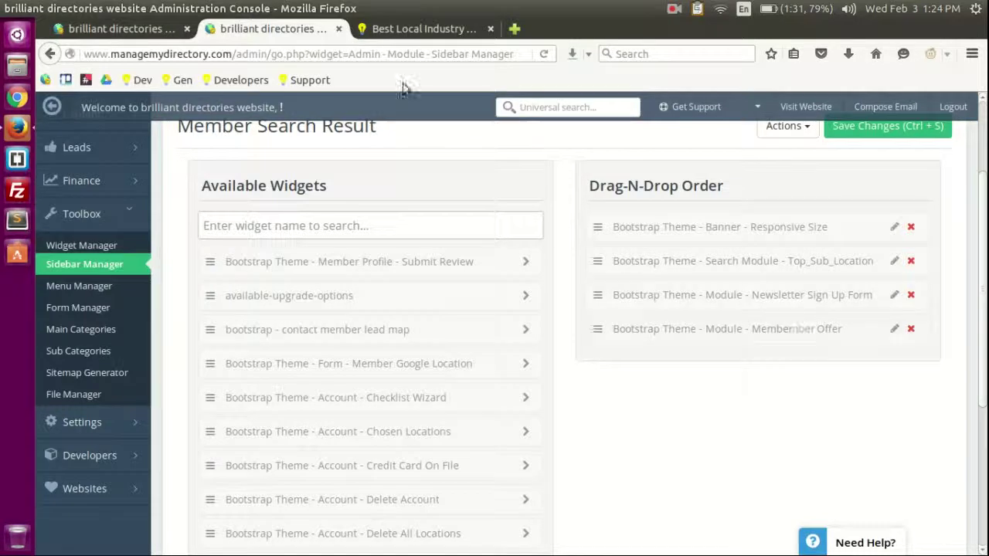
pyautogui.click(390, 33)
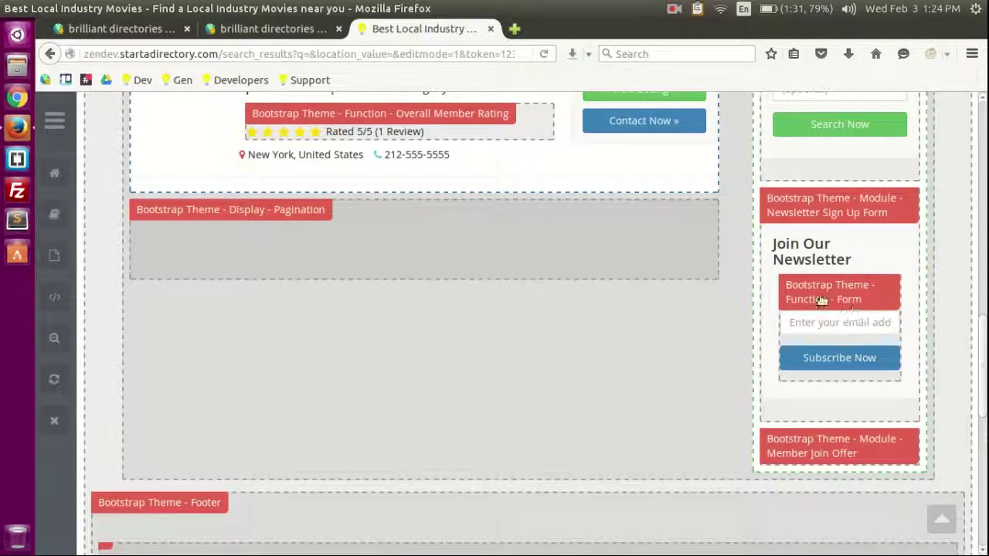
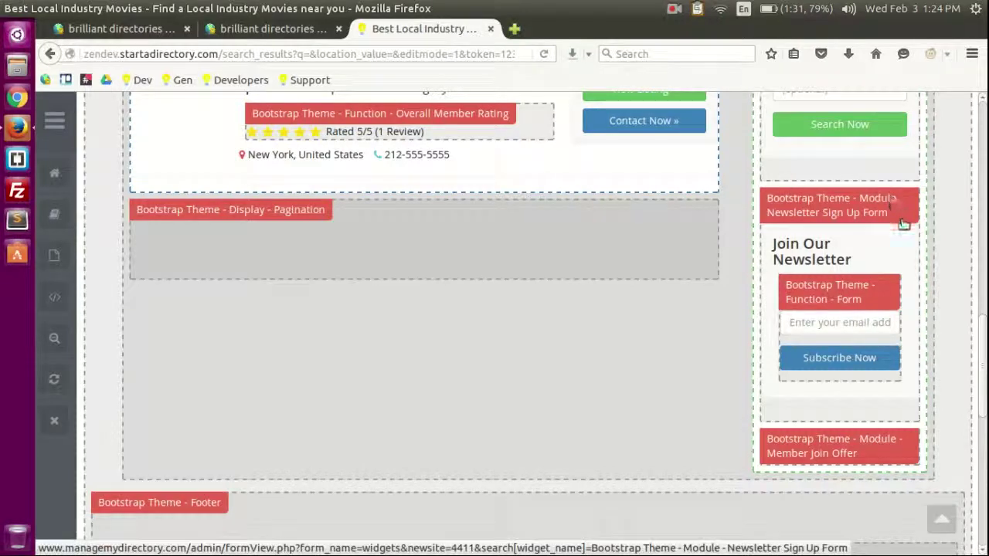
# Step: Scroll through the labelled Local Industry Movies results widgets in edit mode, then reload the page
pyautogui.scroll(1, 912, 257)
pyautogui.scroll(6, 927, 309)
pyautogui.scroll(-7, 907, 301)
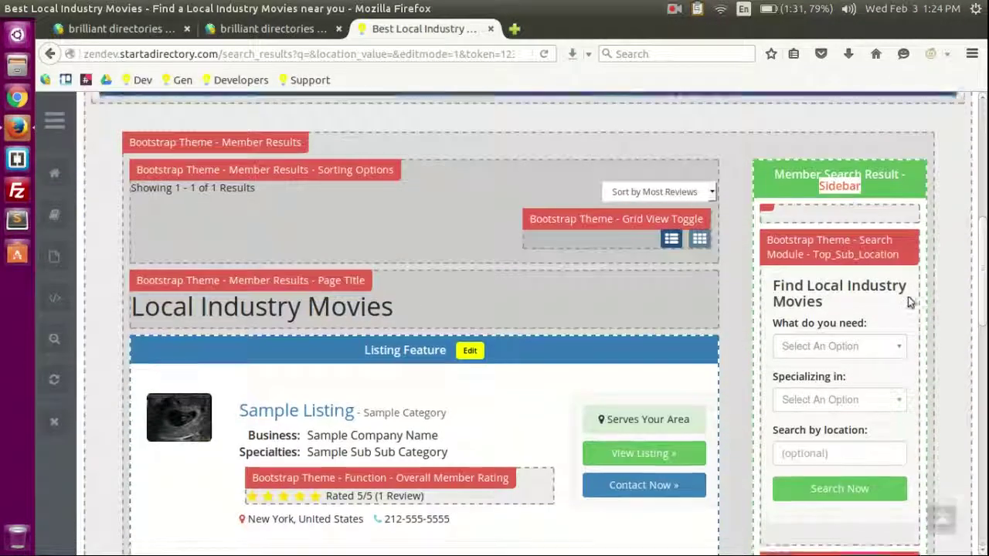
pyautogui.scroll(8, 886, 364)
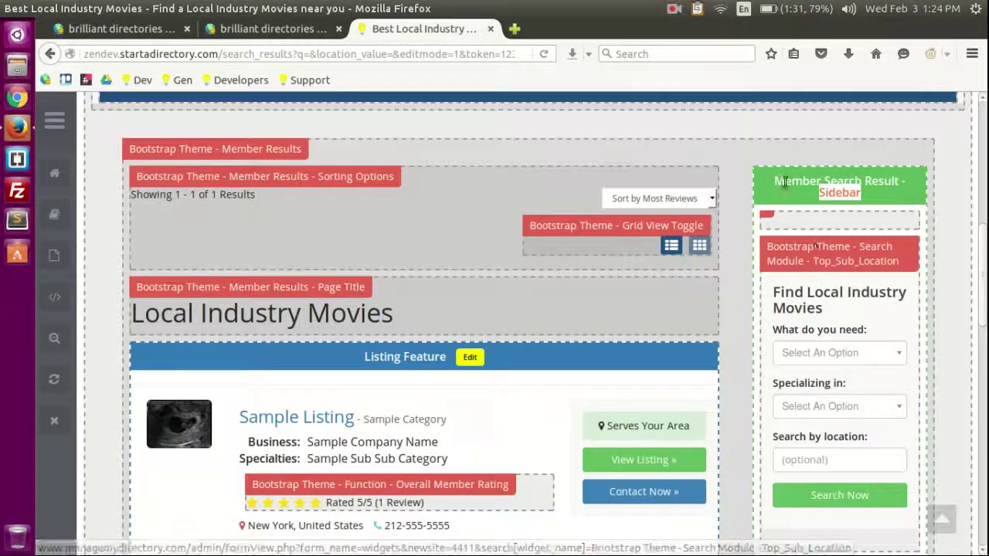
pyautogui.click(848, 180)
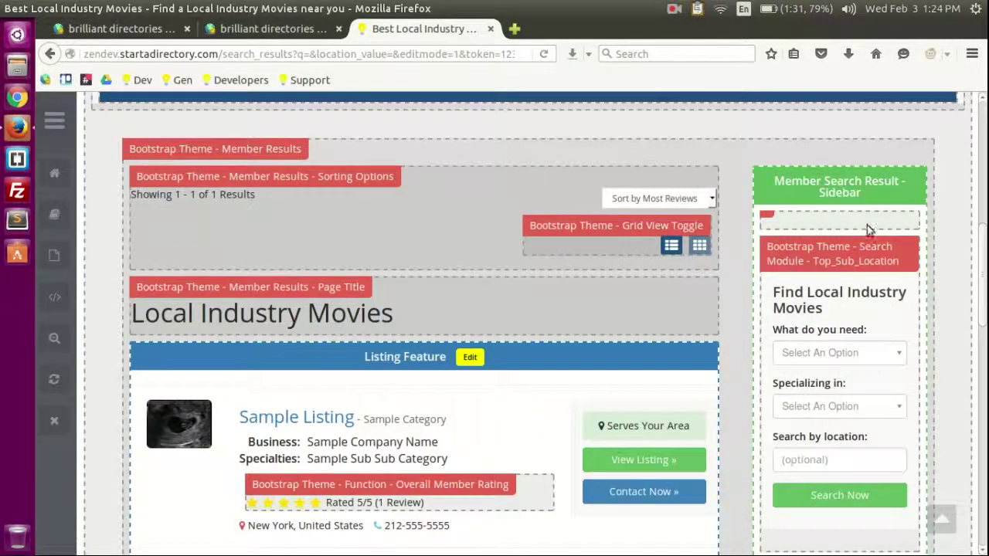
pyautogui.scroll(-10, 866, 229)
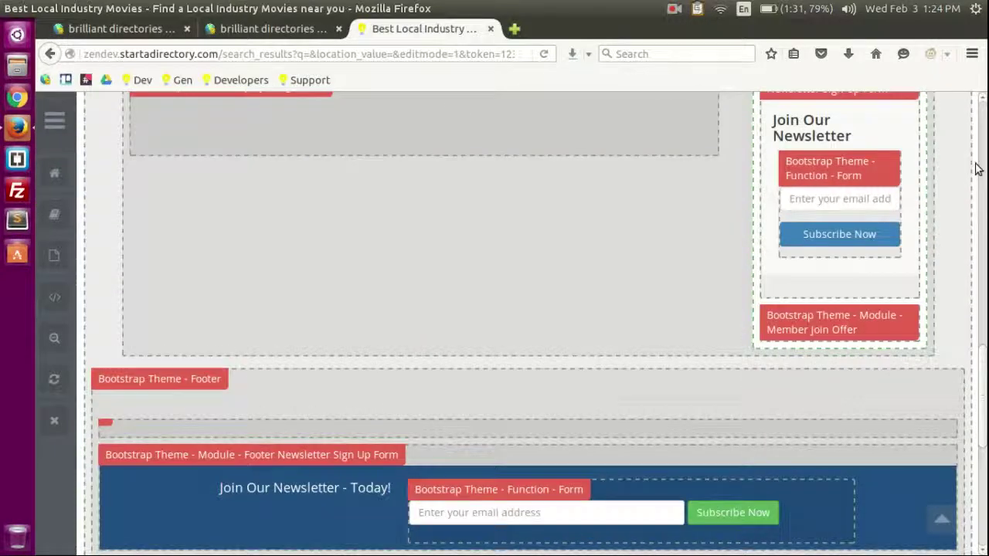
pyautogui.scroll(10, 869, 237)
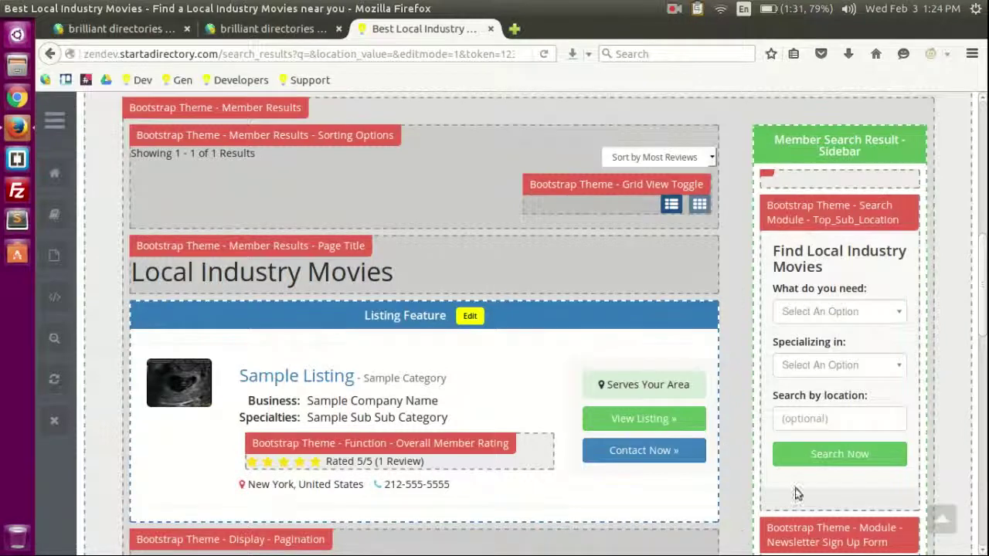
pyautogui.scroll(-5, 798, 494)
pyautogui.scroll(6, 845, 476)
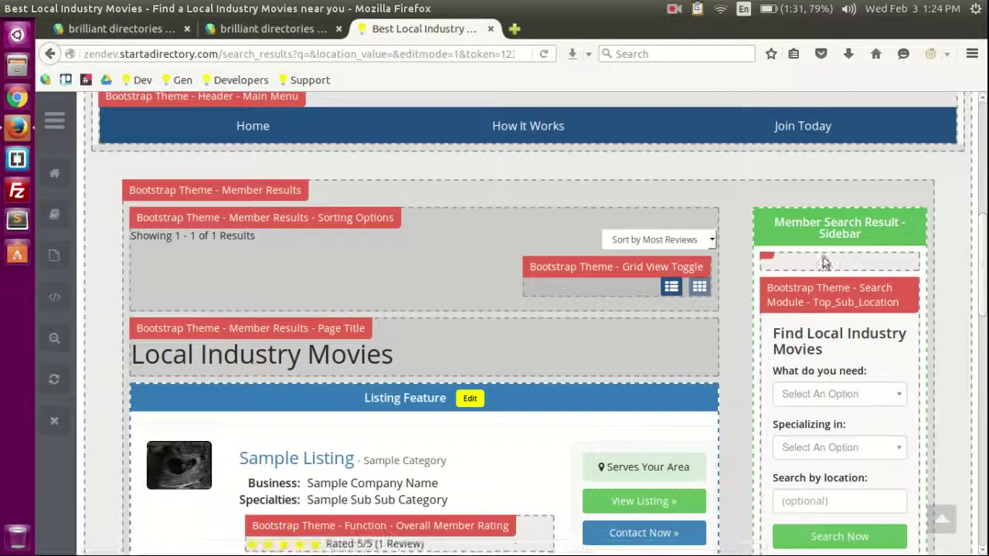
pyautogui.scroll(5, 859, 273)
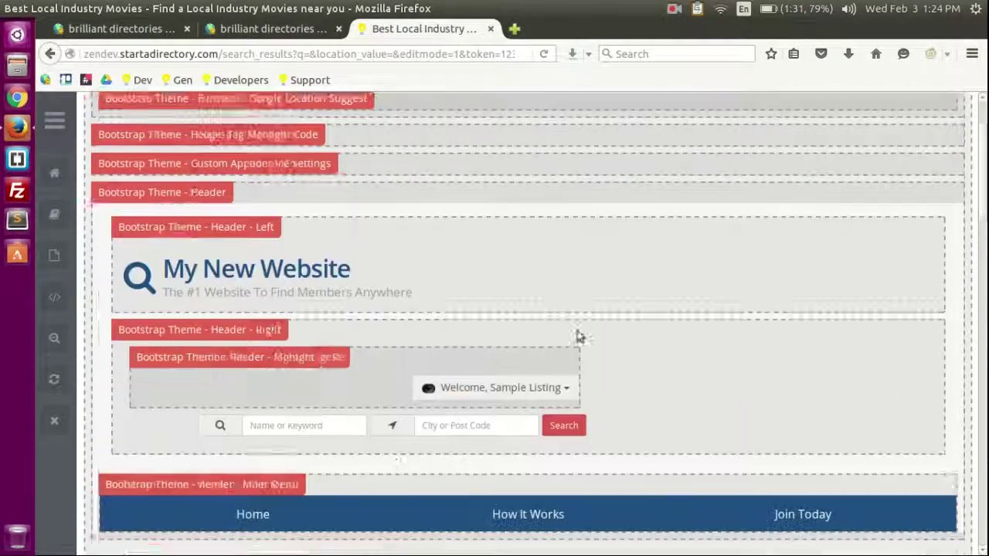
pyautogui.scroll(-3, 578, 336)
pyautogui.click(54, 379)
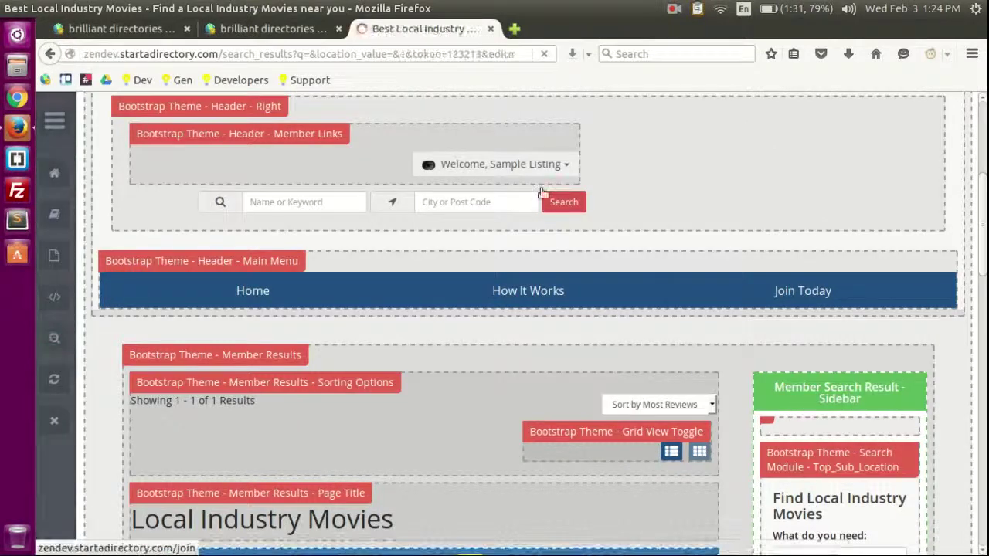
# Step: Go to the My New Website home page and scroll through it
pyautogui.click(232, 132)
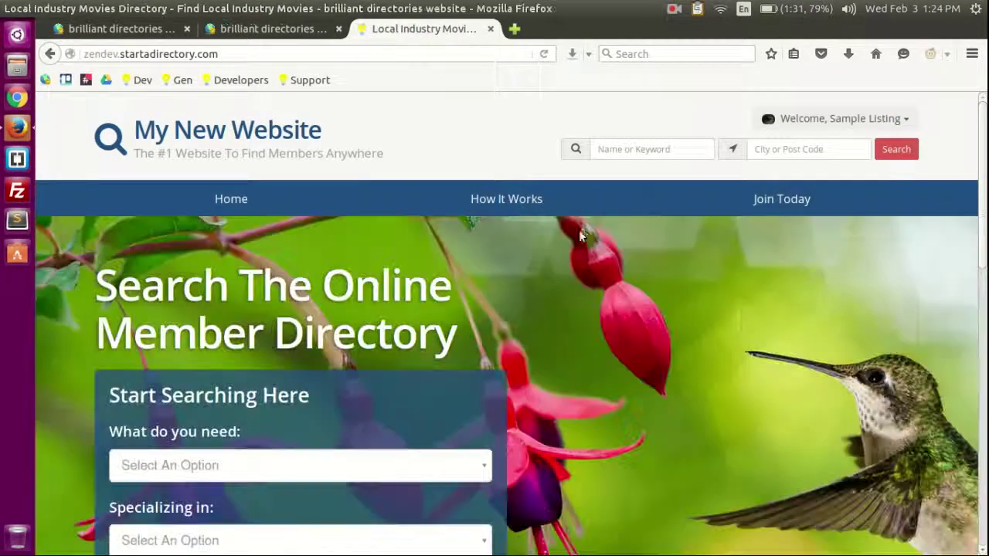
pyautogui.scroll(-8, 591, 228)
pyautogui.scroll(3, 850, 216)
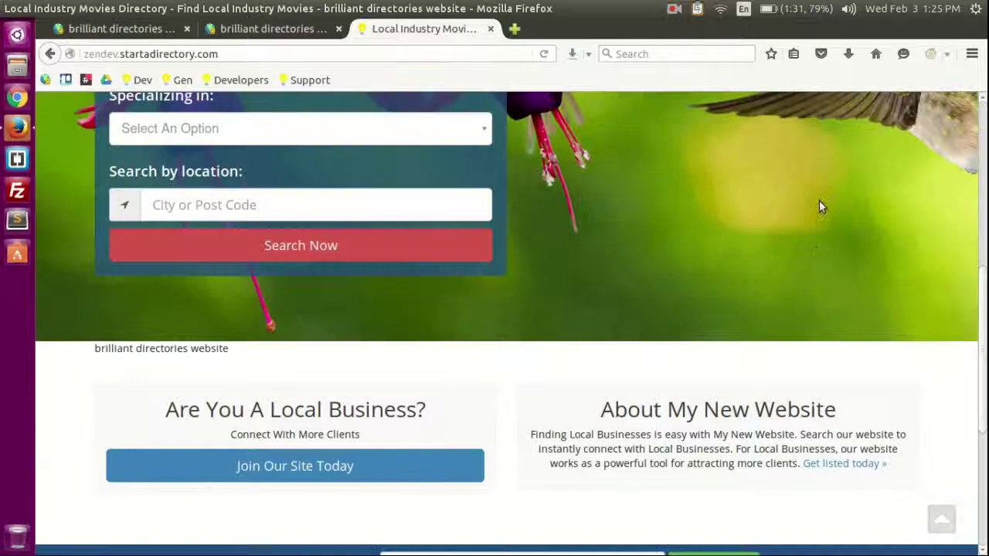
pyautogui.scroll(4, 821, 206)
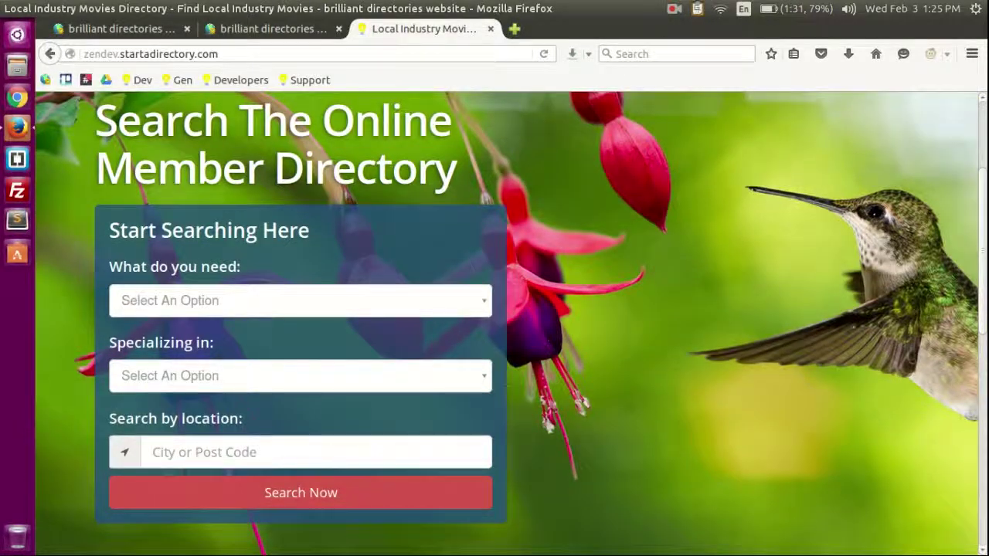
pyautogui.scroll(-4, 849, 324)
pyautogui.scroll(6, 541, 174)
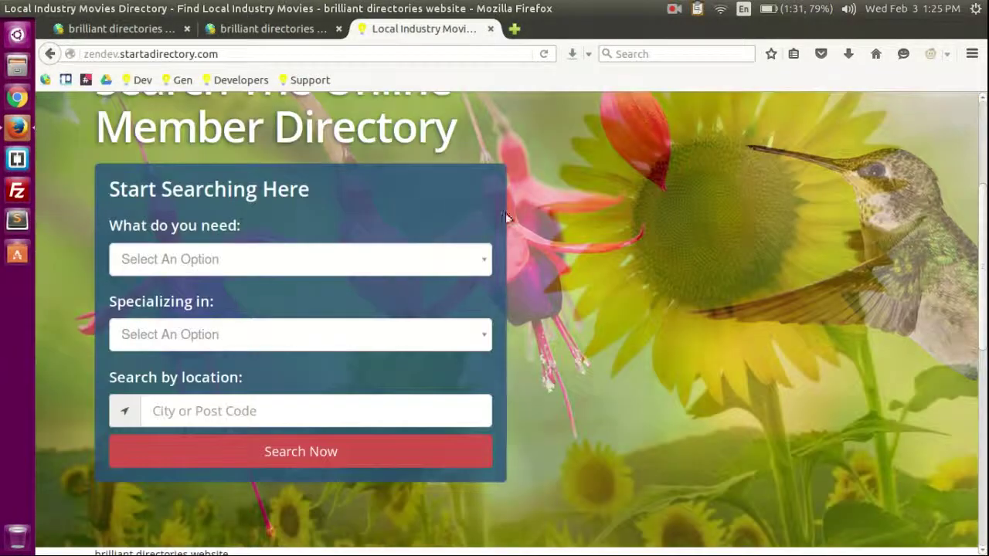
pyautogui.scroll(1, 811, 185)
# Step: Run a directory search from the Search link in the site header
pyautogui.click(896, 151)
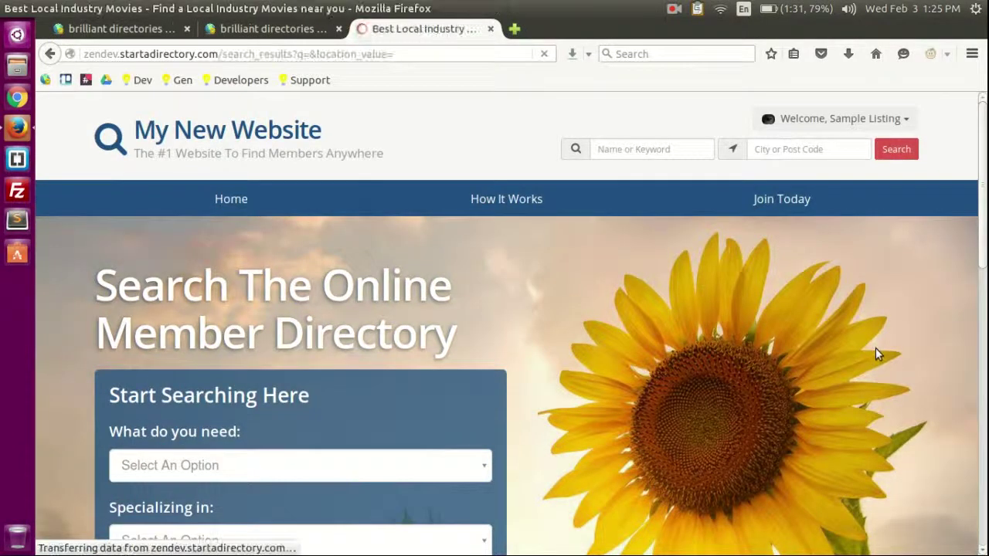
pyautogui.scroll(-3, 875, 348)
pyautogui.scroll(2, 885, 340)
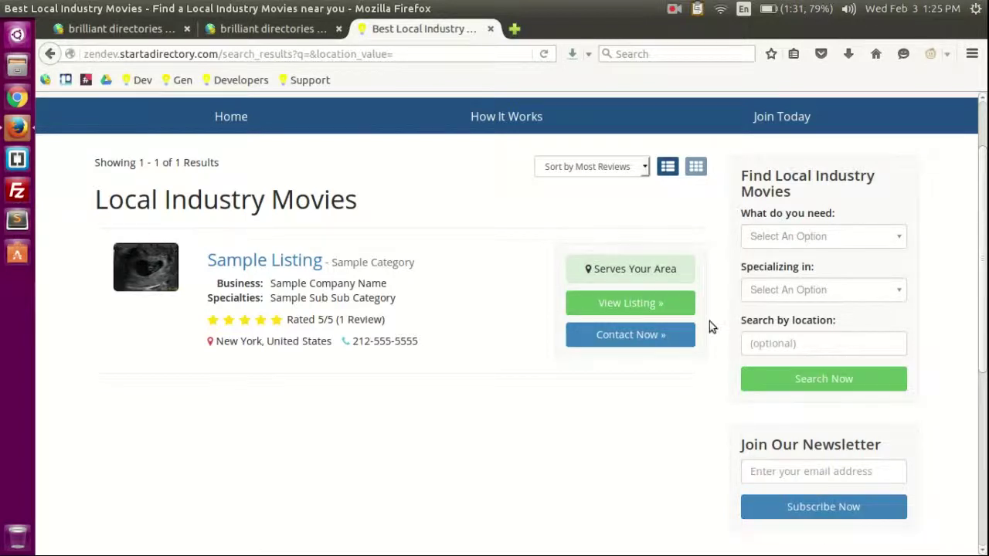
pyautogui.scroll(2, 424, 211)
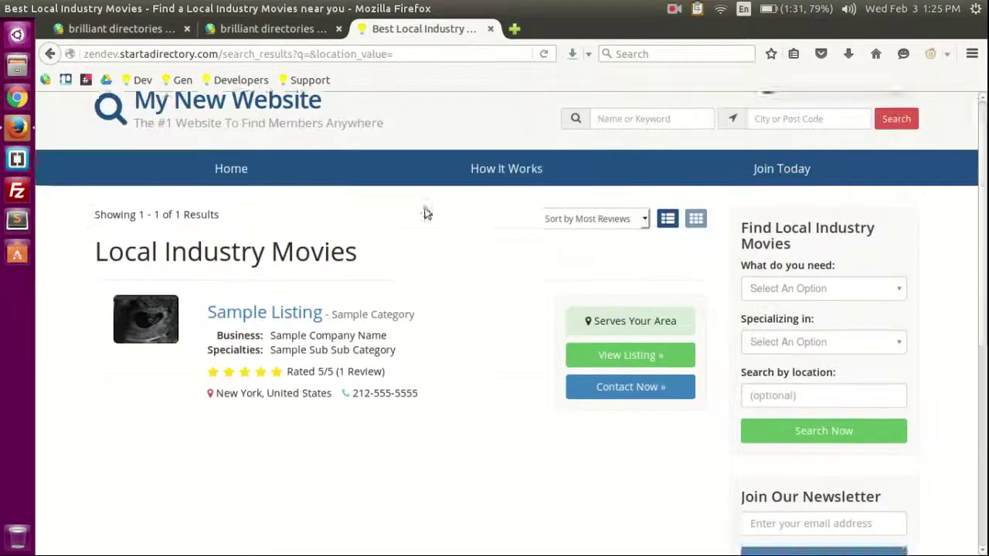
# Step: Return to the home page and look over its rotating hero slideshow
pyautogui.click(208, 128)
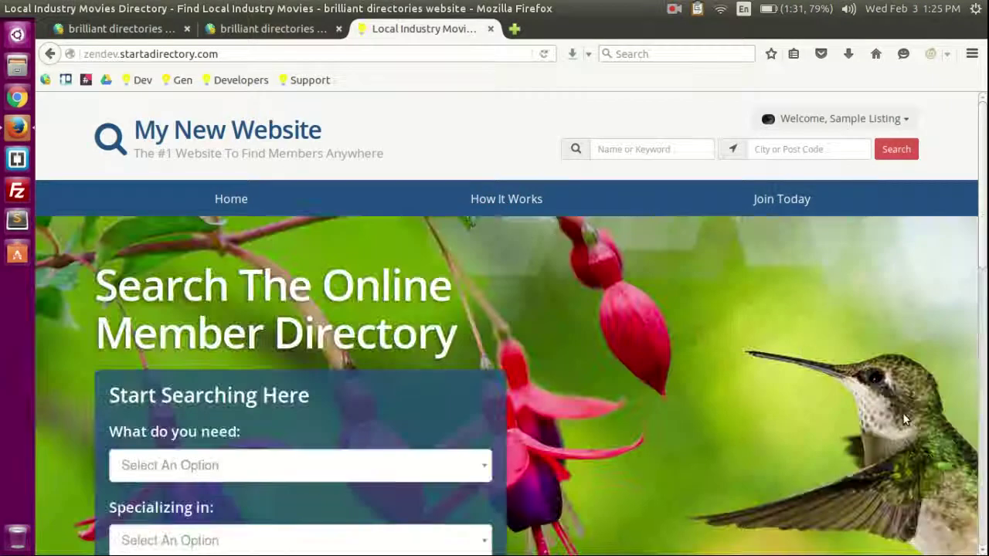
pyautogui.scroll(-5, 784, 308)
pyautogui.scroll(1, 696, 301)
pyautogui.scroll(4, 697, 307)
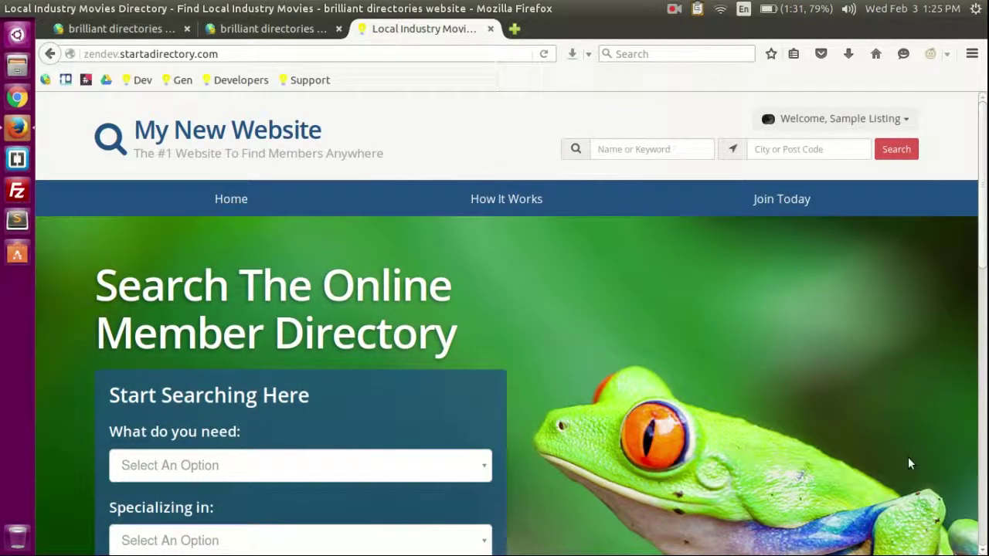
pyautogui.scroll(-3, 816, 358)
pyautogui.scroll(3, 834, 315)
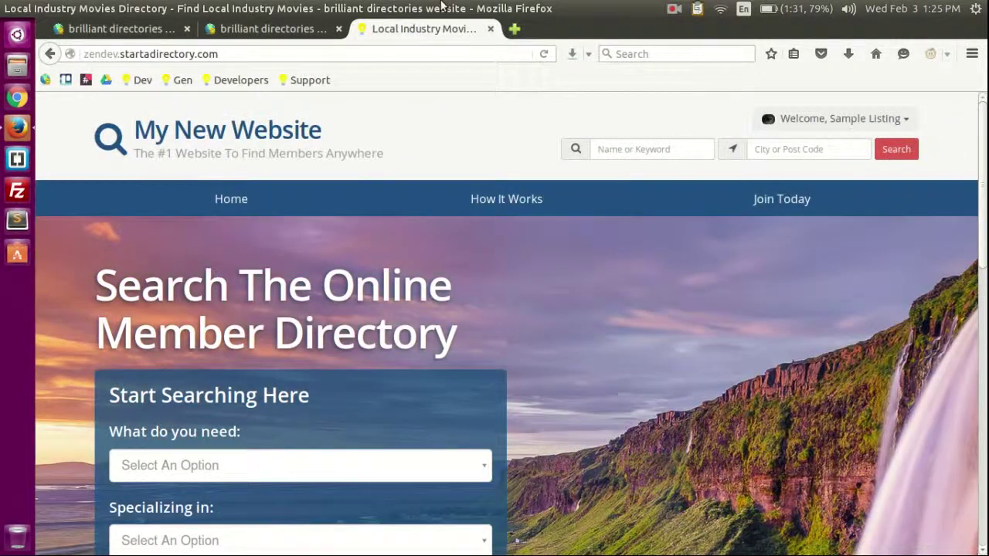
# Step: In the admin console, open Toolbox > Menu Manager to list the site menus
pyautogui.click(244, 31)
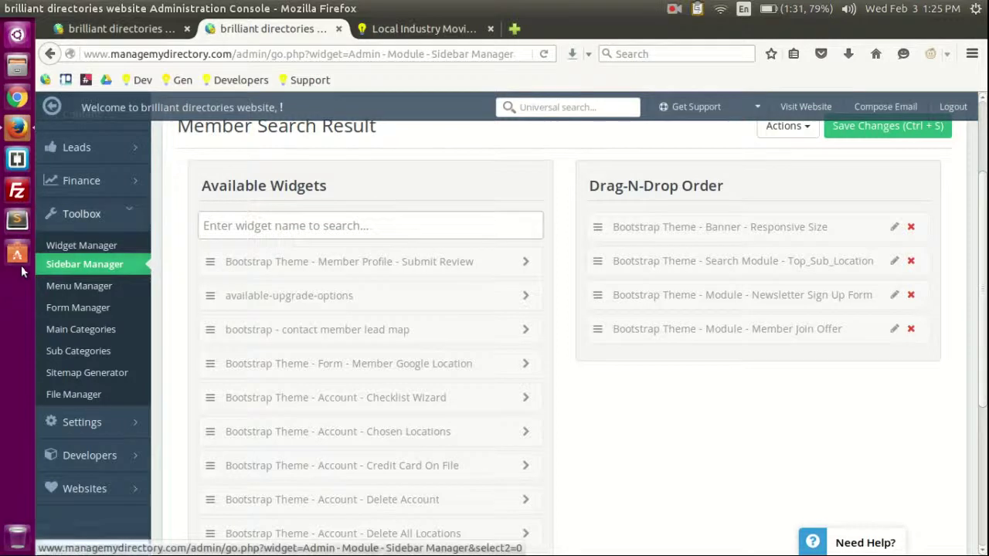
pyautogui.scroll(2, 47, 340)
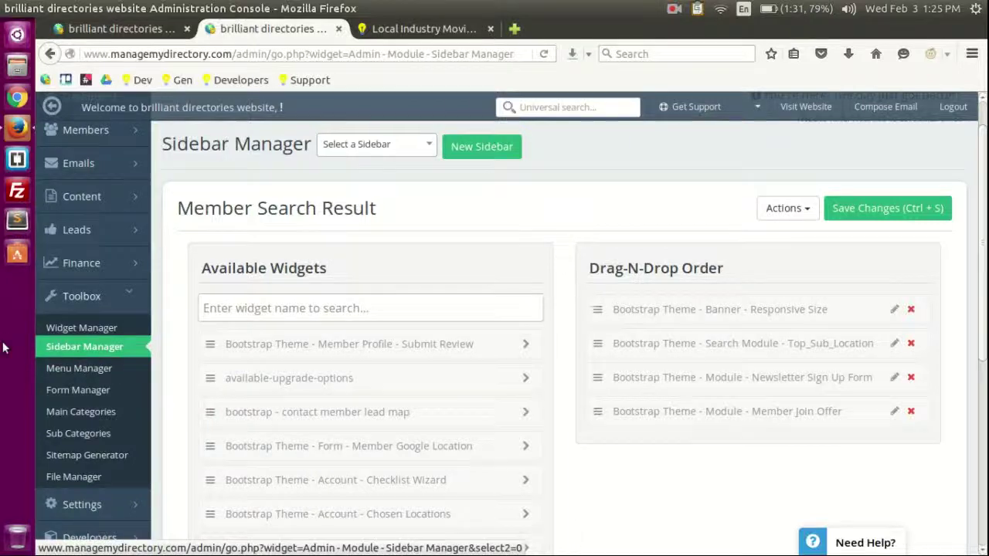
pyautogui.click(81, 370)
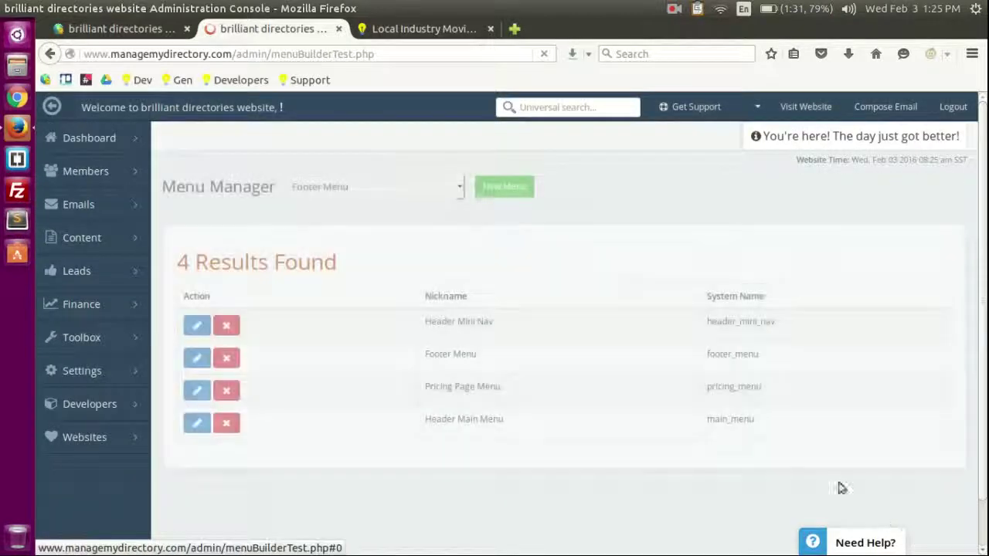
pyautogui.scroll(-1, 587, 232)
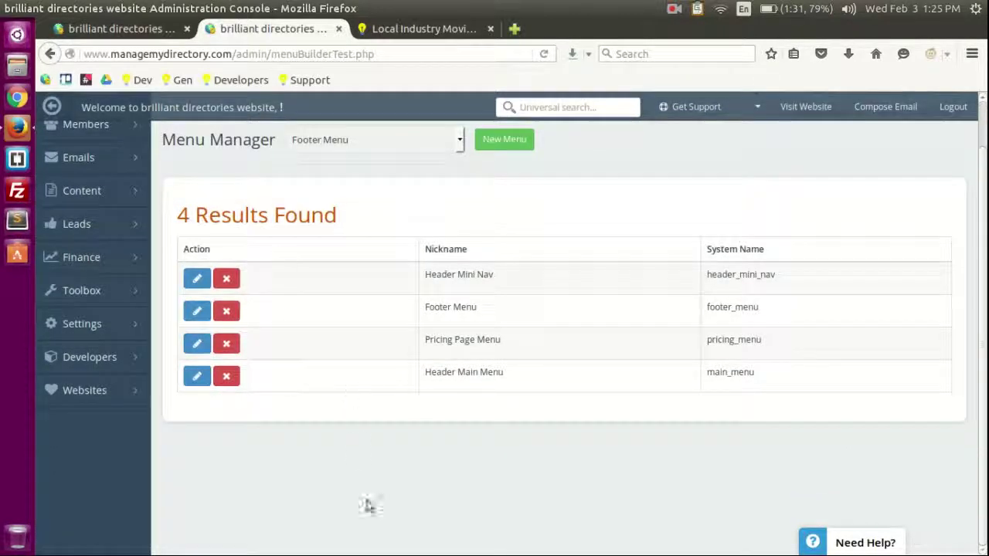
# Step: Glance at the live site, then return and pick out the Header Main Menu entry
pyautogui.click(398, 29)
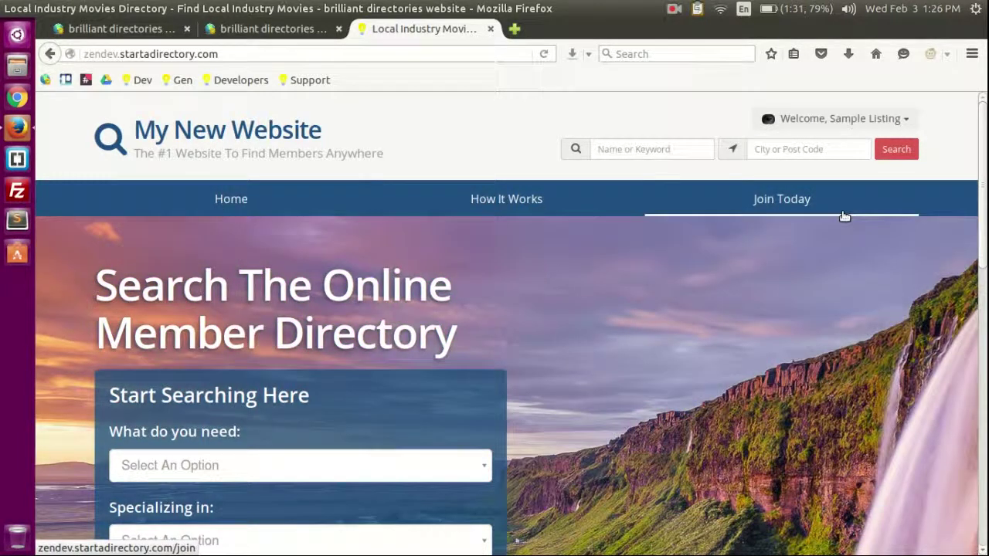
pyautogui.click(267, 29)
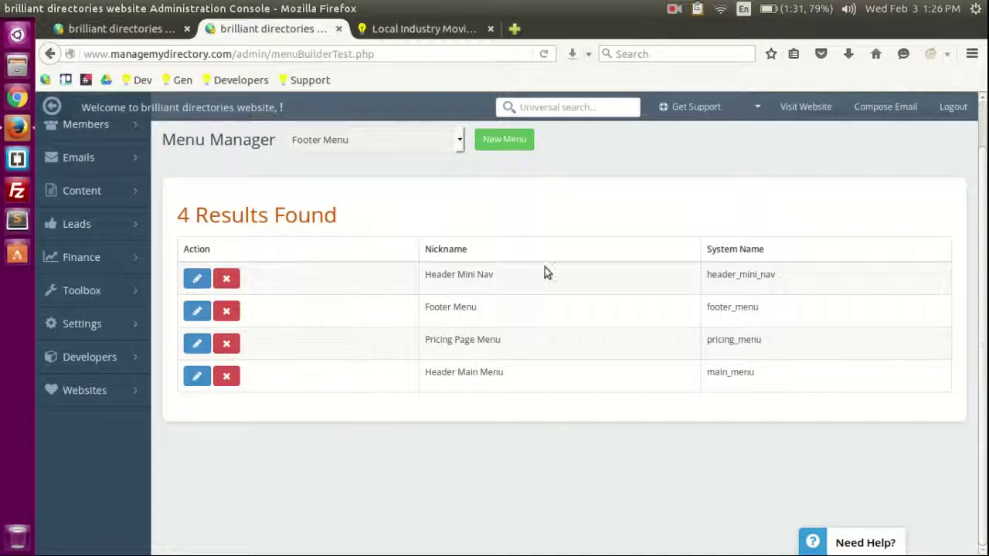
pyautogui.moveTo(435, 373); pyautogui.dragTo(492, 372)
pyautogui.click(471, 373)
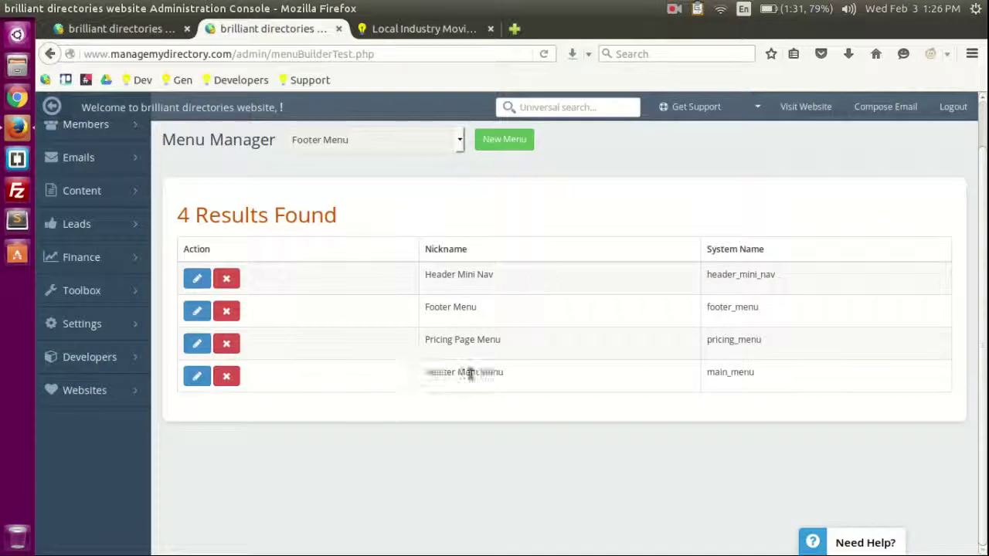
# Step: Rename the Header Main Menu's How It Works link to 'How It Works Awesome!', save, and reload the site
pyautogui.click(197, 377)
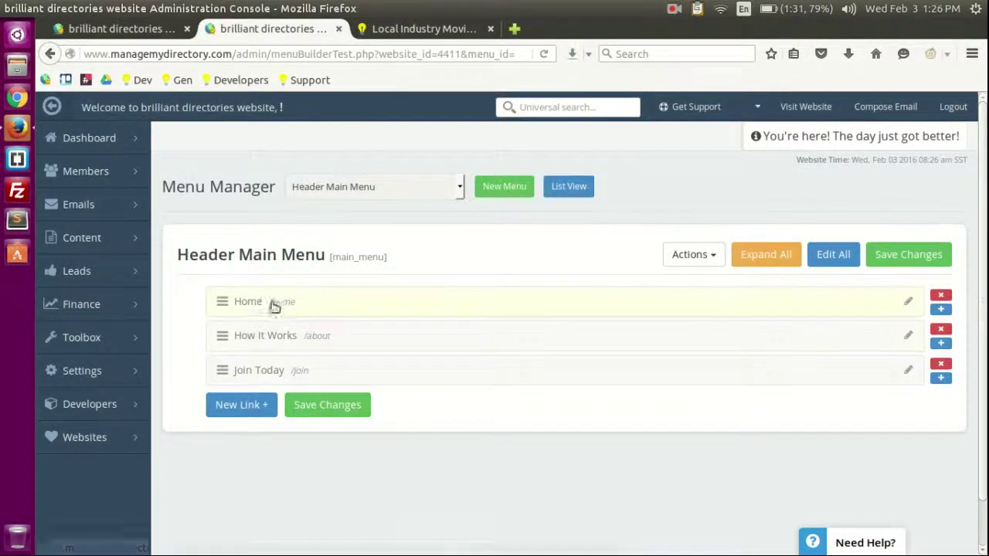
pyautogui.click(324, 337)
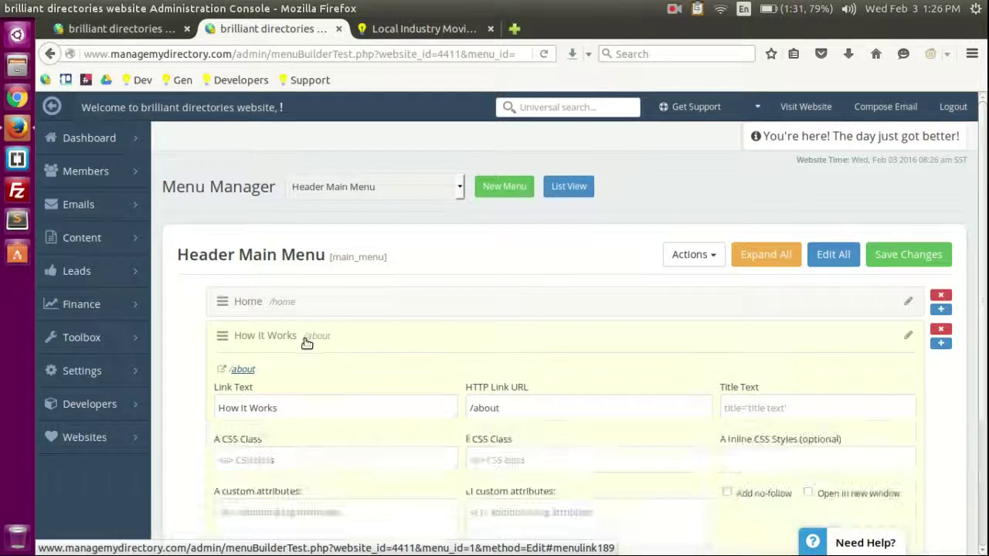
pyautogui.scroll(-3, 454, 325)
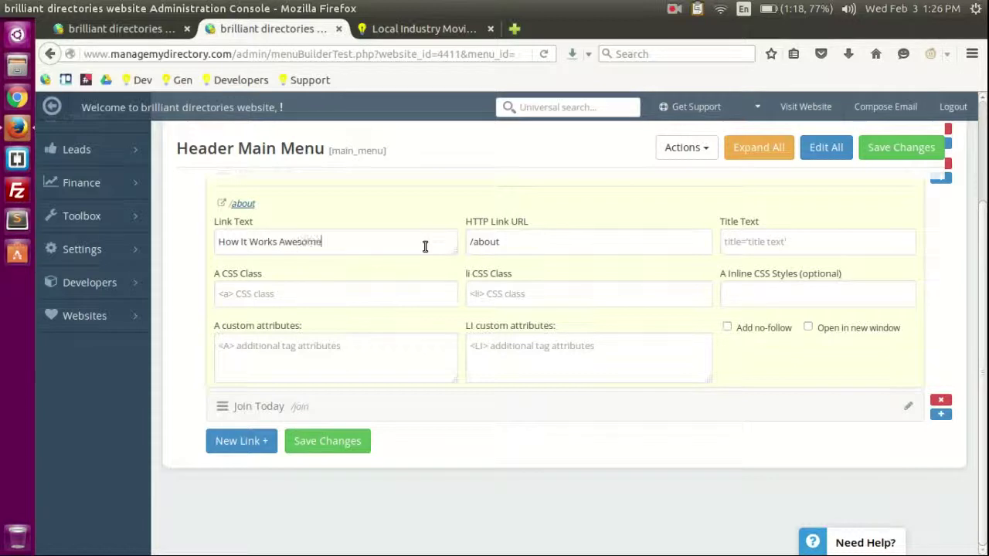
pyautogui.click(328, 441)
pyautogui.click(401, 30)
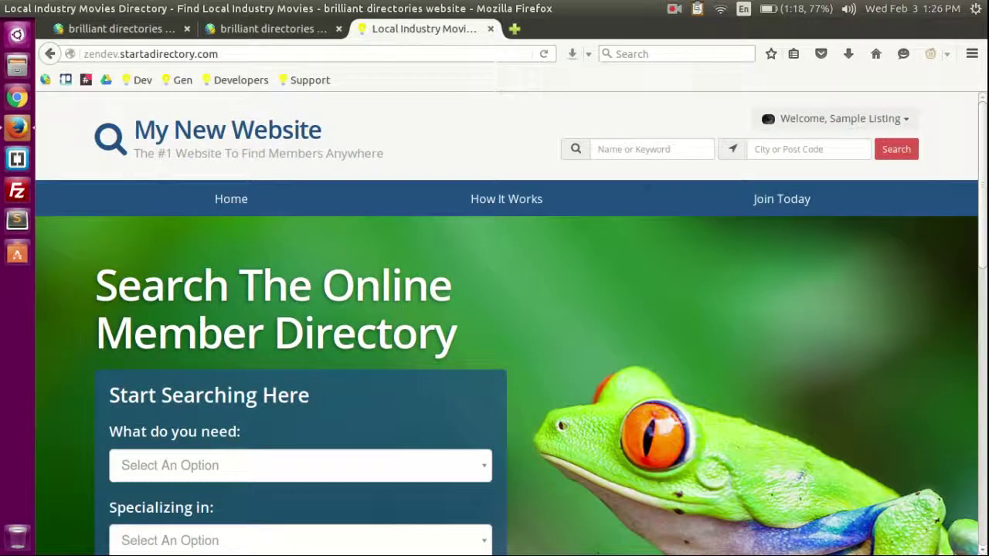
pyautogui.press('F5')
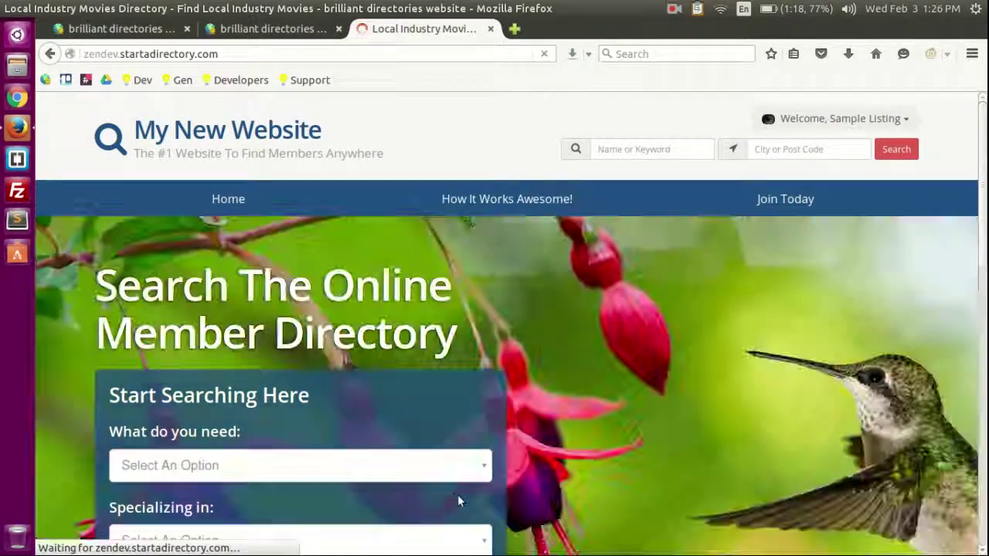
# Step: Nest Join Today under How It Works Awesome!, save, and view the submenu on the live site
pyautogui.click(266, 30)
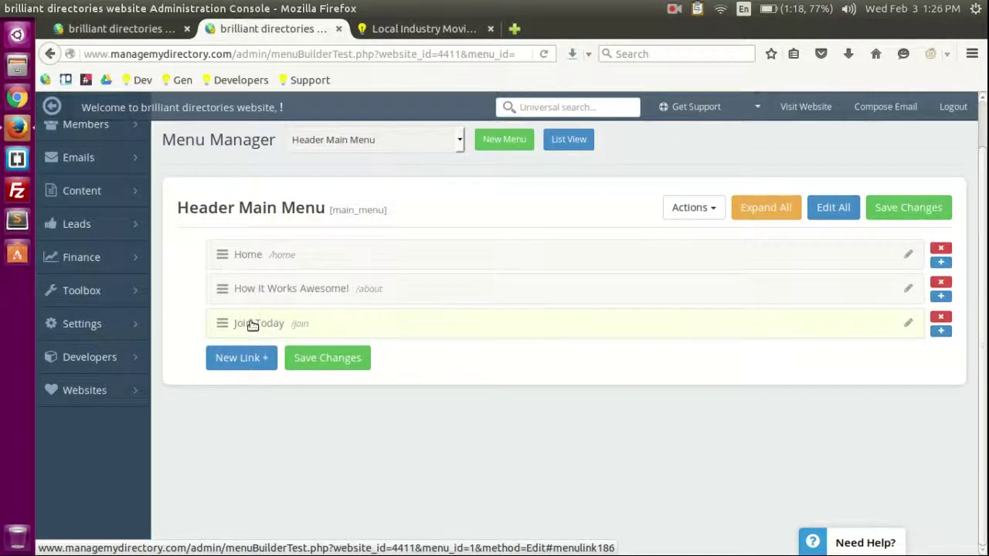
pyautogui.moveTo(223, 324); pyautogui.dragTo(263, 323)
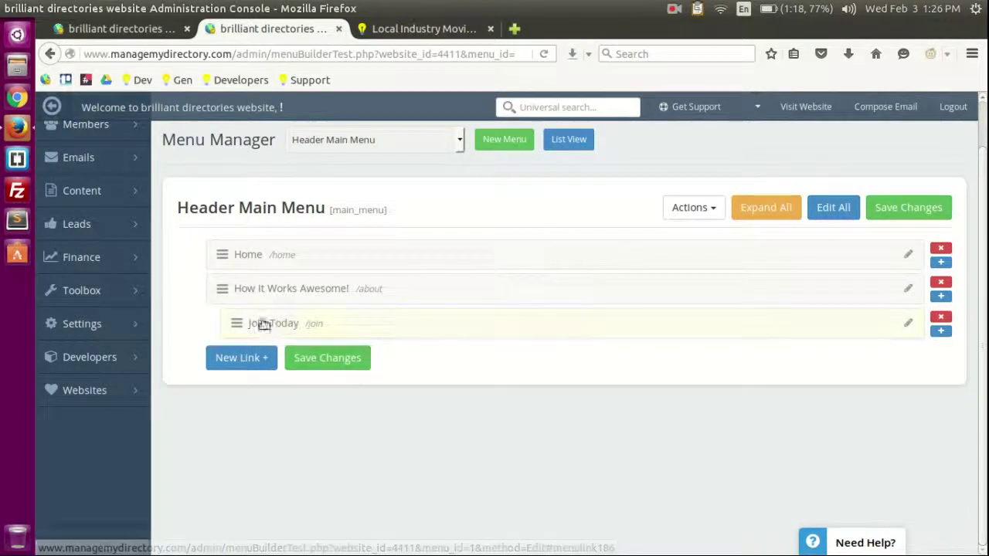
pyautogui.click(324, 358)
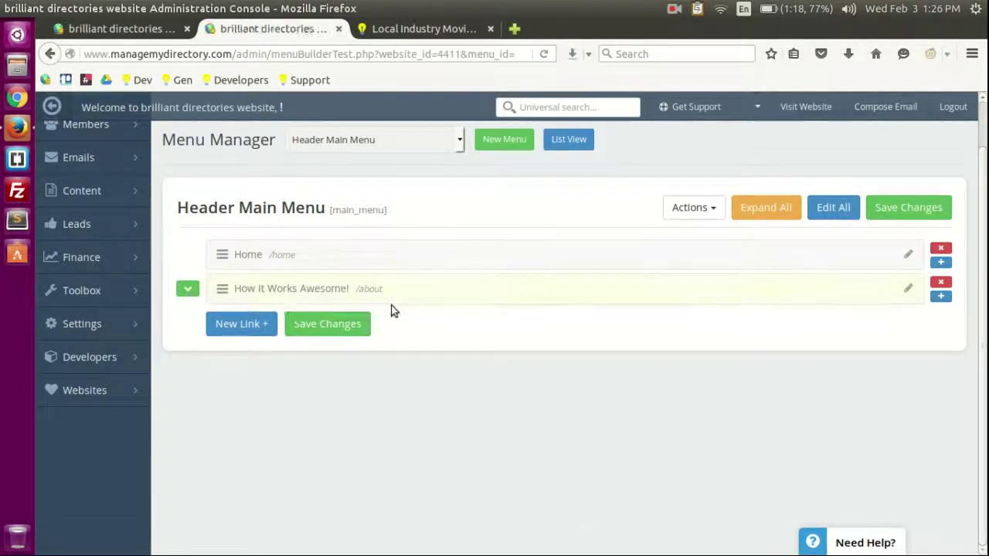
pyautogui.click(417, 28)
pyautogui.press('F5')
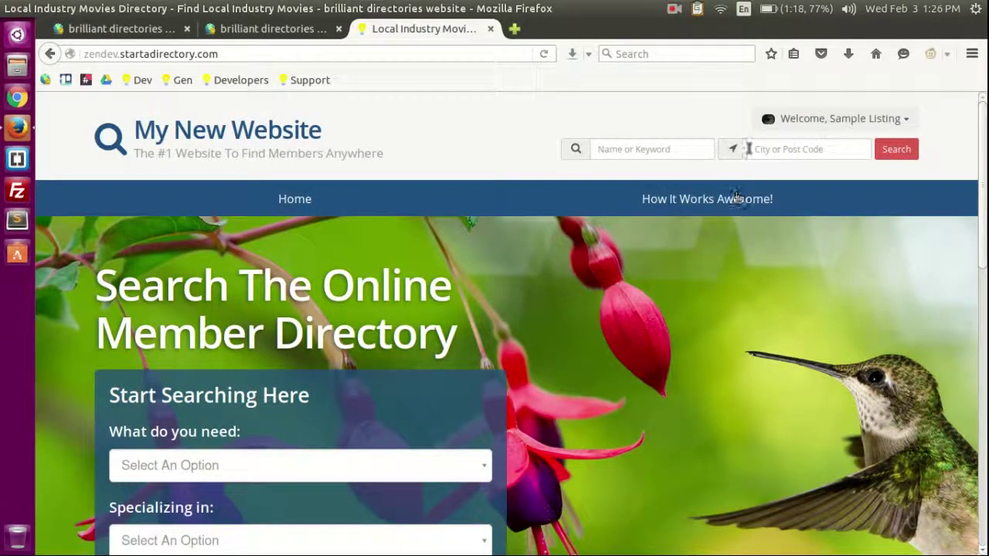
pyautogui.moveTo(715, 215)
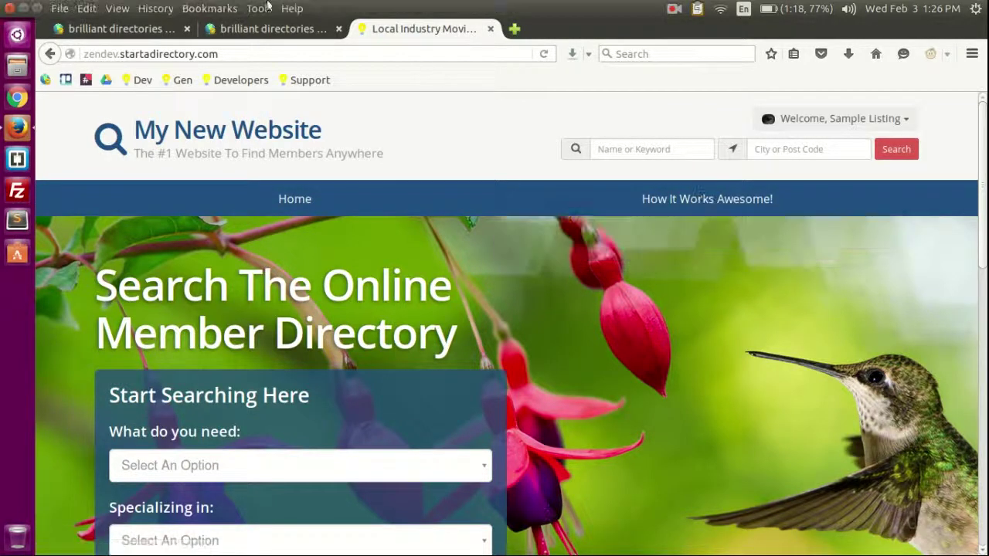
# Step: Move Join Today back to the Header Main Menu's top level, save, and recheck the site
pyautogui.click(254, 28)
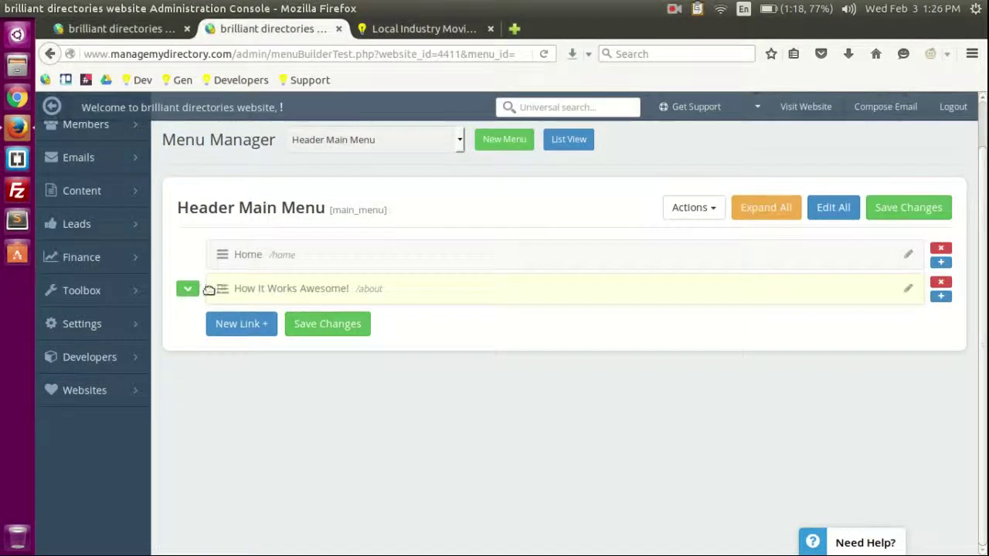
pyautogui.click(188, 288)
pyautogui.moveTo(234, 322); pyautogui.dragTo(215, 328)
pyautogui.click(330, 359)
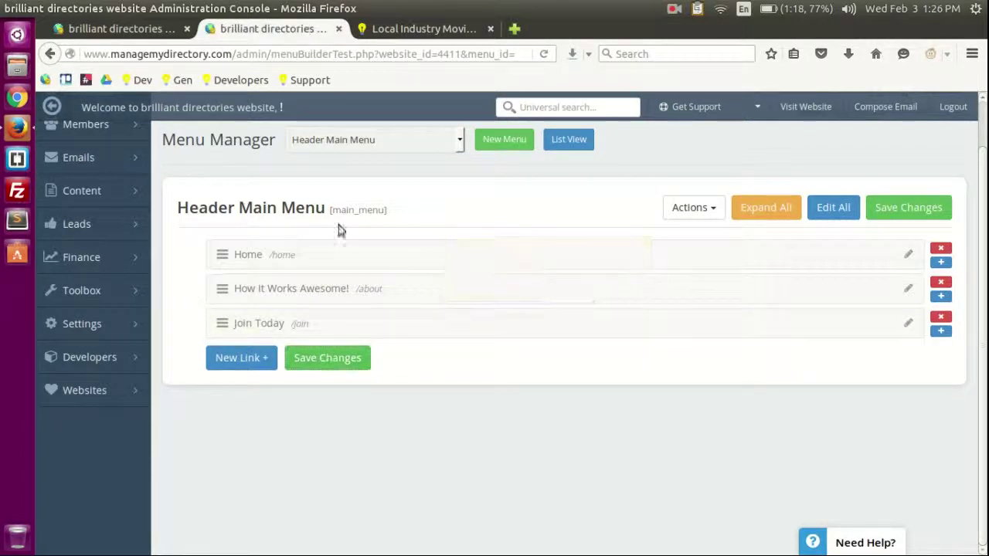
pyautogui.click(399, 28)
pyautogui.click(424, 54)
pyautogui.press('Return')
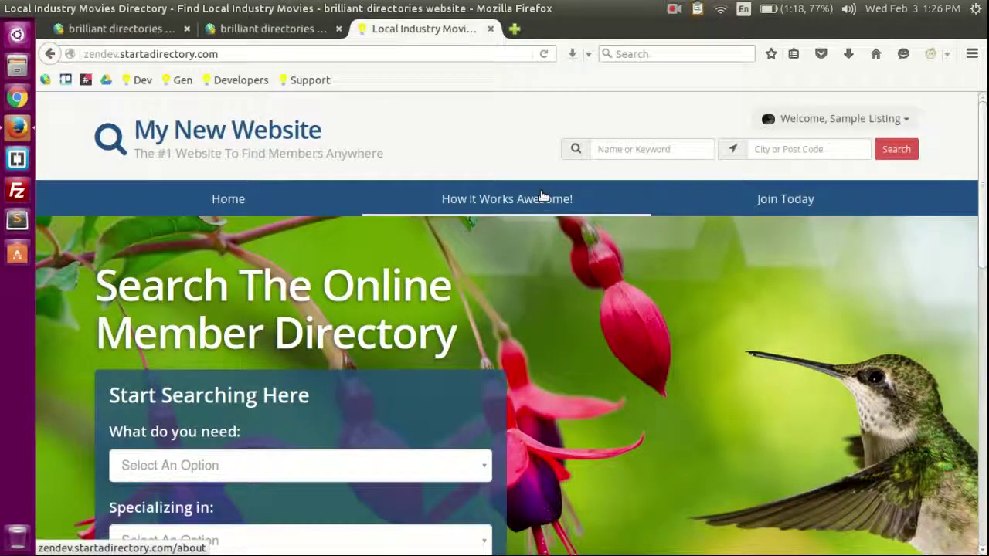
pyautogui.click(272, 29)
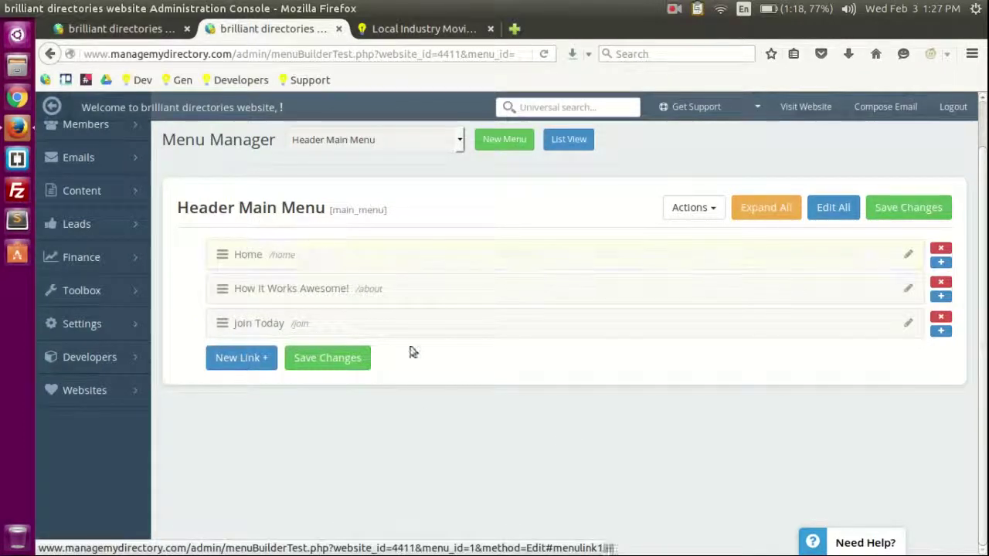
pyautogui.moveTo(247, 180)
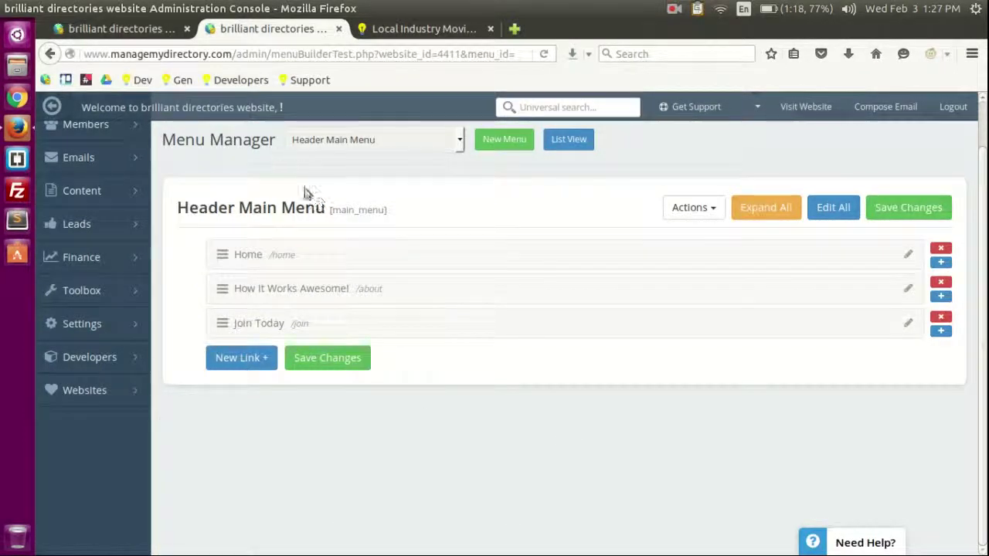
# Step: Open Toolbox > Form Manager and browse the 'Select a form to edit' list without choosing one
pyautogui.moveTo(85, 290)
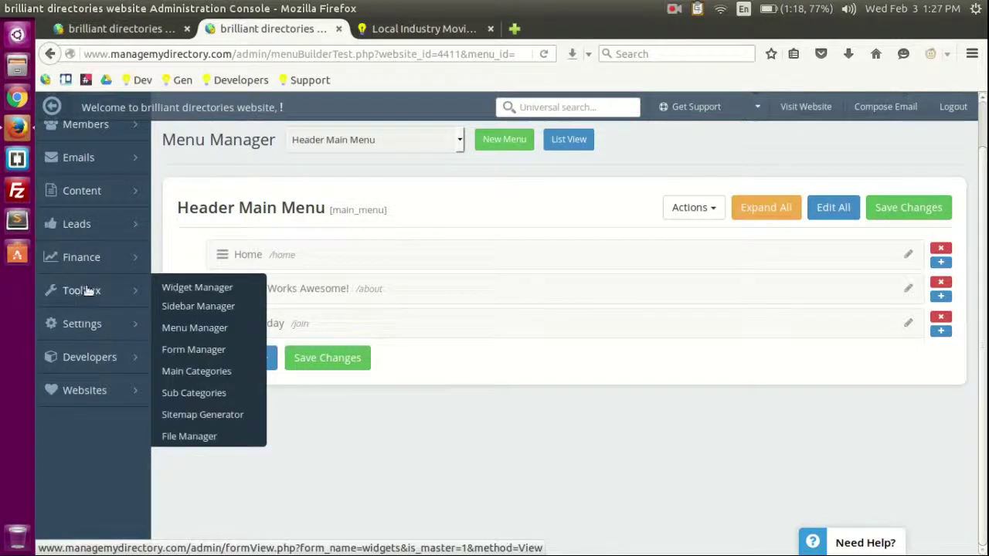
pyautogui.click(182, 352)
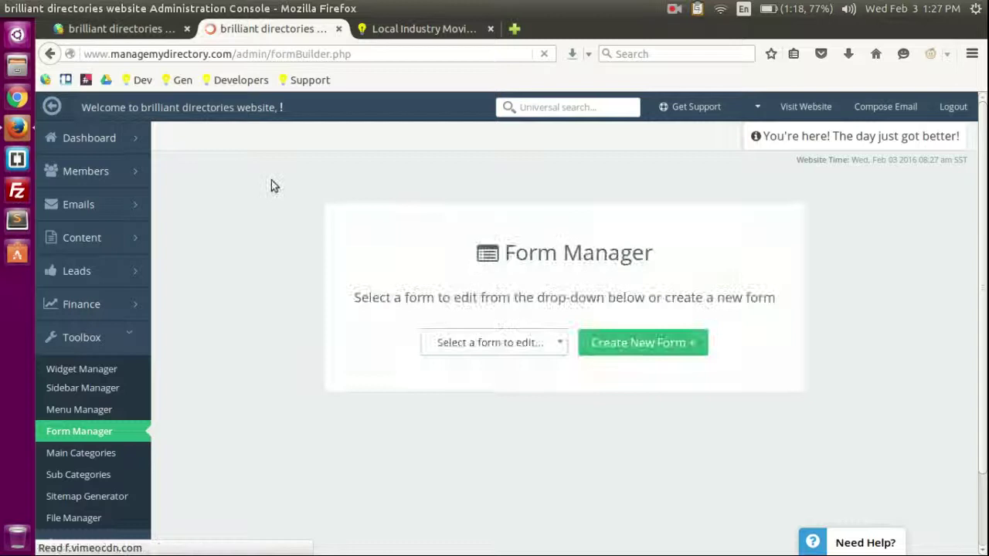
pyautogui.scroll(-1, 262, 185)
pyautogui.scroll(1, 270, 183)
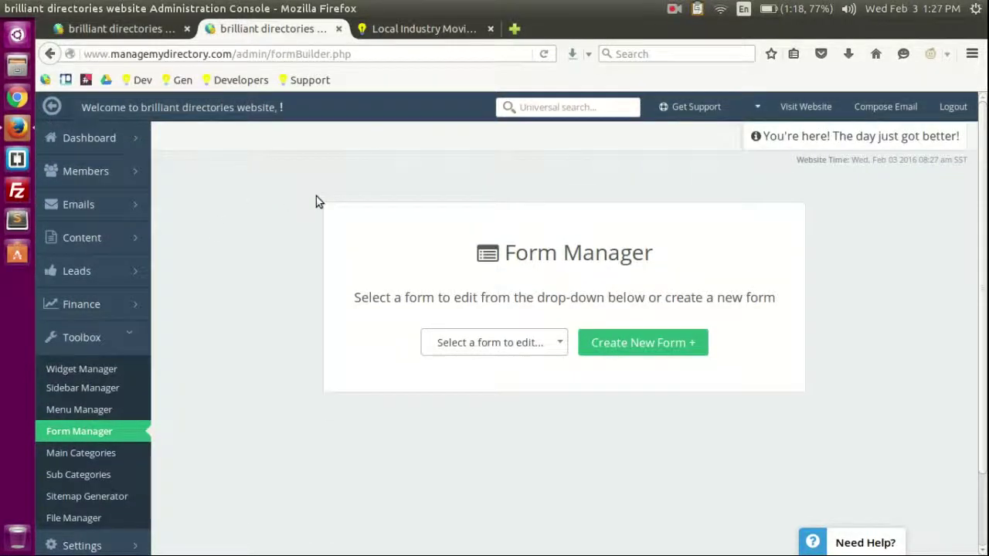
pyautogui.scroll(-2, 444, 174)
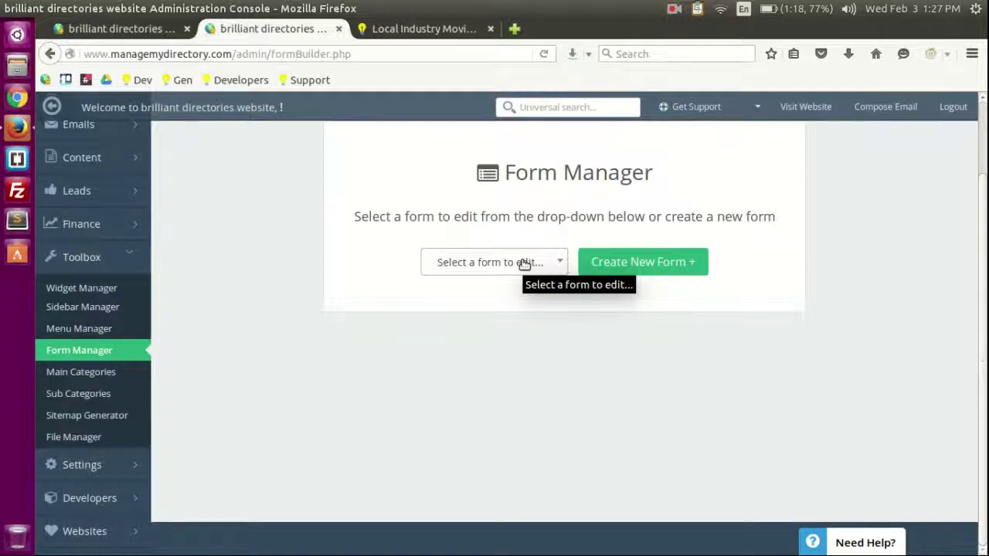
pyautogui.click(525, 264)
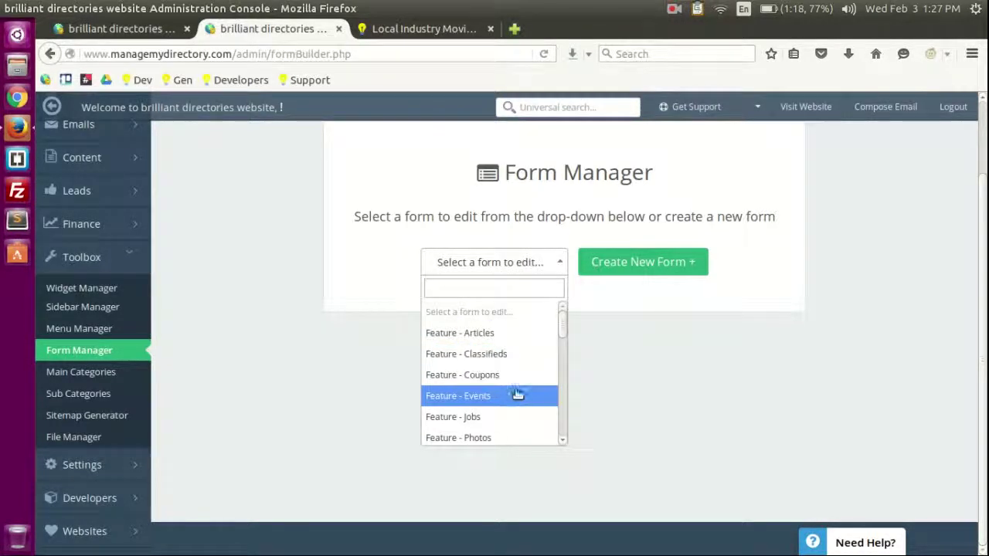
pyautogui.scroll(-2, 517, 394)
pyautogui.scroll(2, 521, 386)
pyautogui.click(250, 207)
# Step: On the live site, open Welcome > View Profile and scroll through the Sample Listing profile
pyautogui.scroll(2, 263, 190)
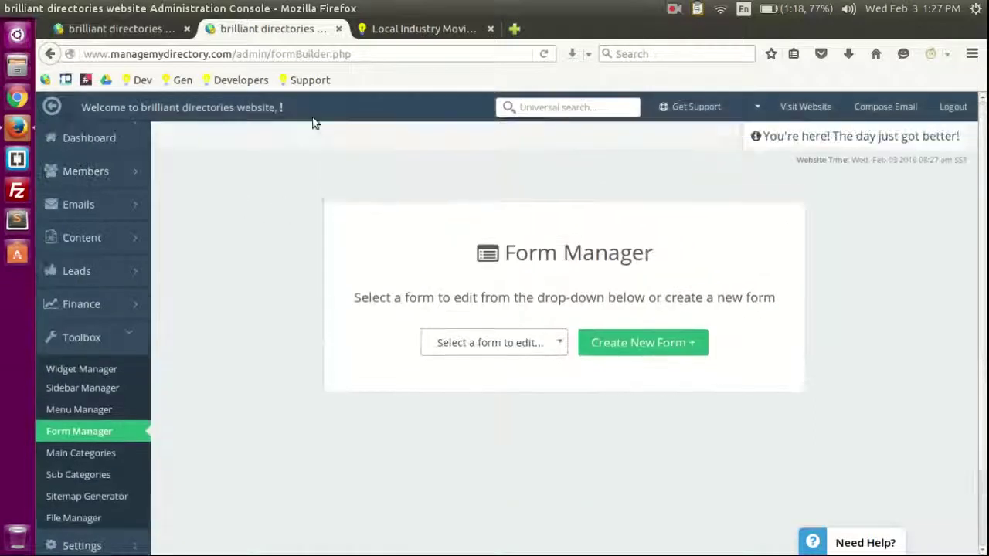
pyautogui.click(394, 30)
pyautogui.click(900, 124)
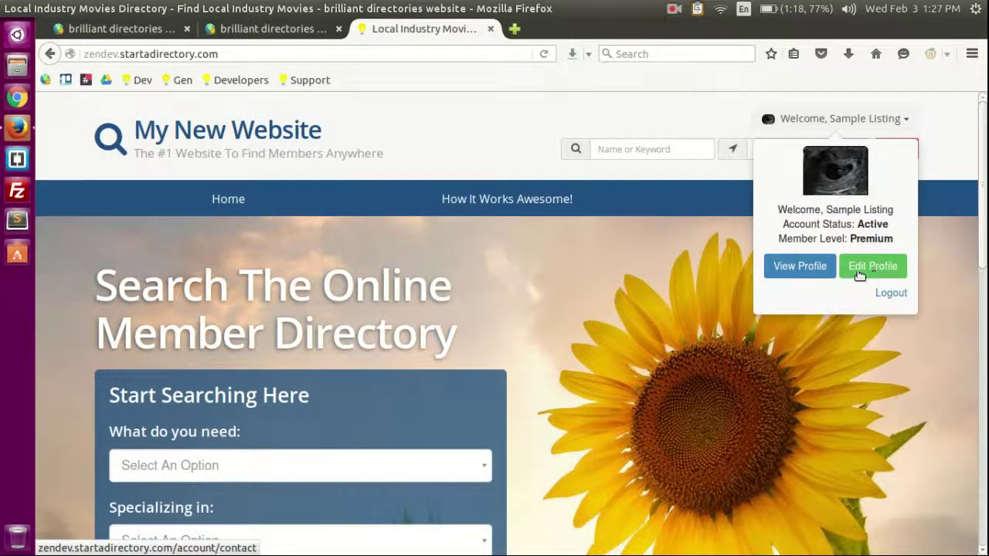
pyautogui.click(799, 266)
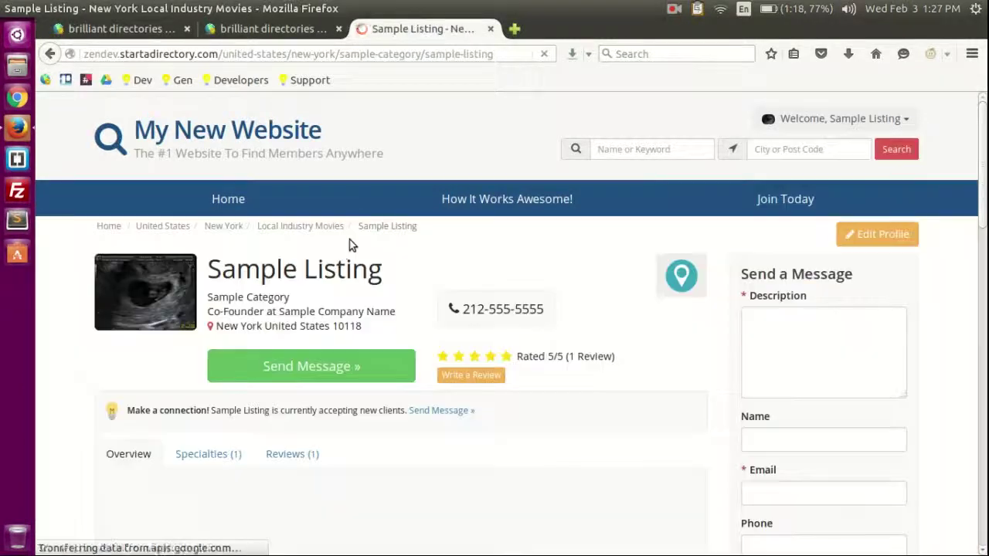
pyautogui.scroll(-5, 580, 263)
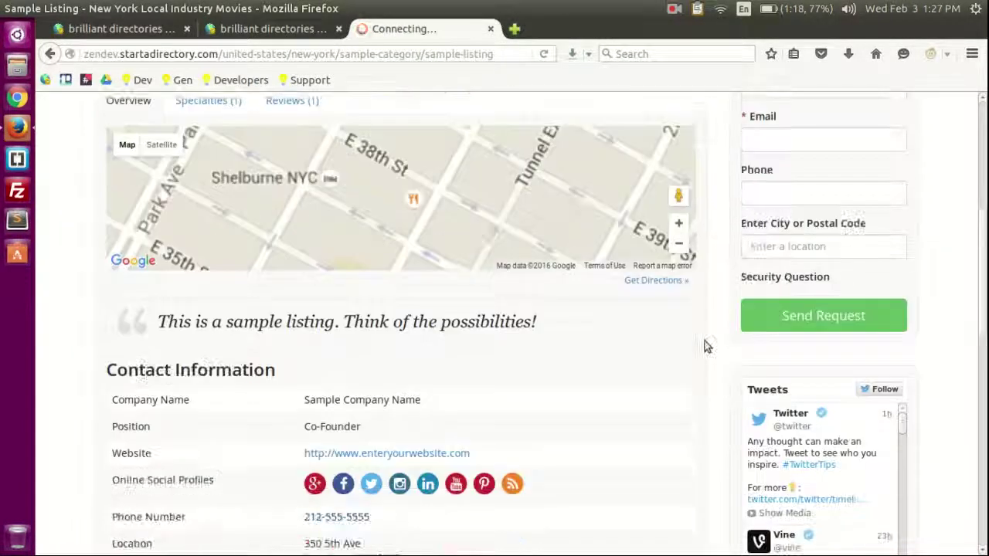
pyautogui.scroll(-4, 704, 346)
pyautogui.scroll(-4, 217, 232)
pyautogui.scroll(6, 243, 309)
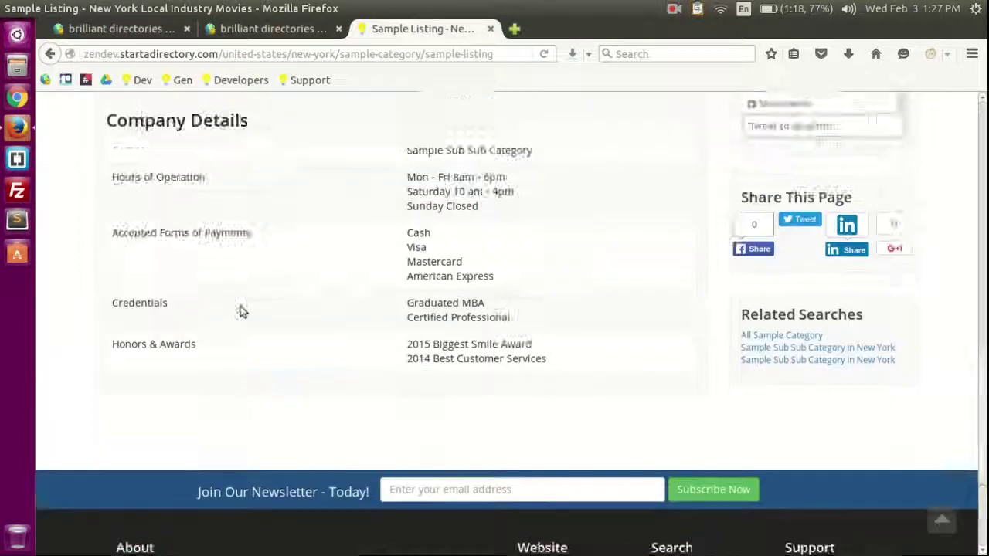
pyautogui.scroll(-4, 236, 375)
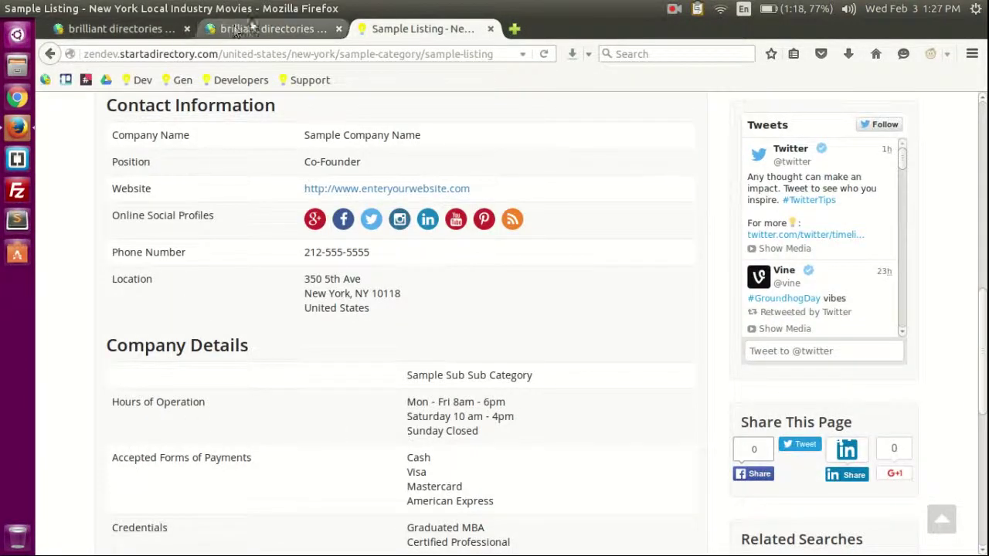
# Step: Back in Form Manager, scroll the form list down to the Listing entries
pyautogui.click(271, 28)
pyautogui.click(487, 342)
pyautogui.scroll(-6, 512, 463)
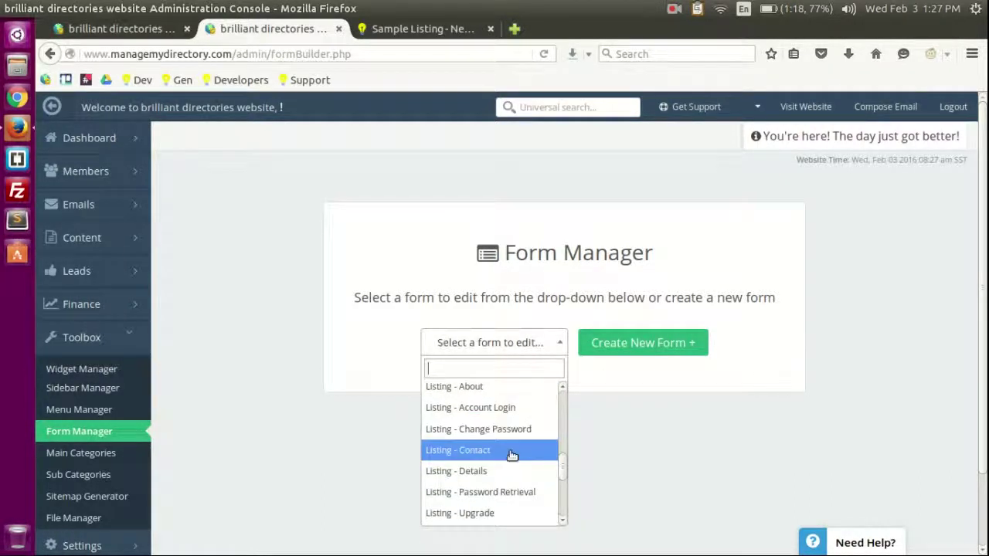
# Step: Open the Listing - Details form and compare it with the Sample Listing's Company Details
pyautogui.click(486, 471)
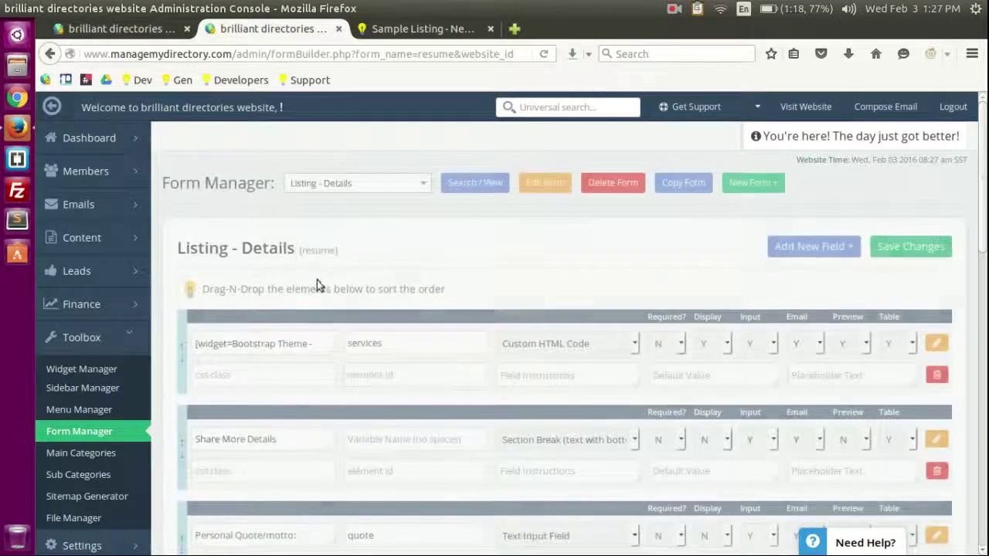
pyautogui.scroll(-8, 315, 285)
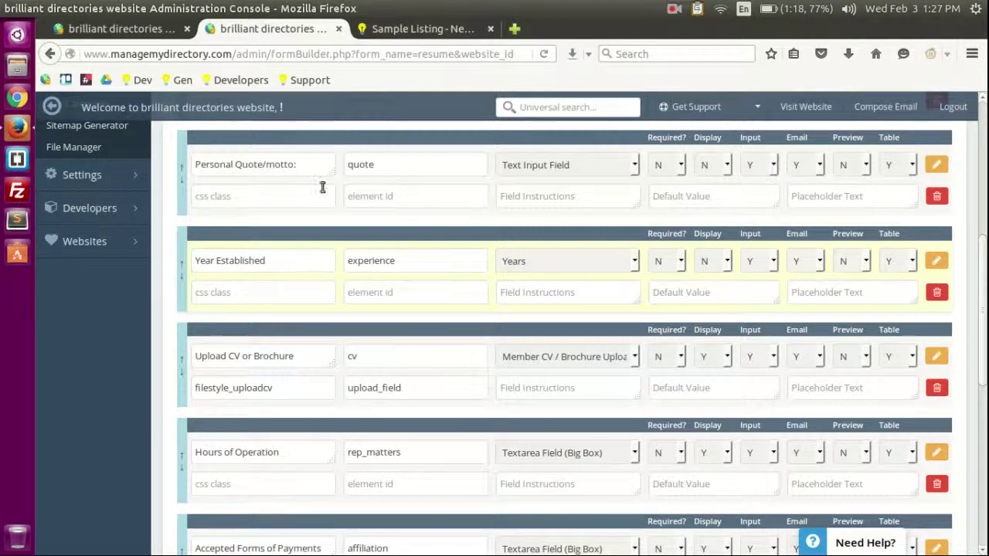
pyautogui.click(382, 31)
pyautogui.scroll(-4, 382, 241)
pyautogui.click(224, 30)
# Step: Make Year Established display on listings, save, and confirm 2006 appears on the Sample Listing
pyautogui.click(707, 264)
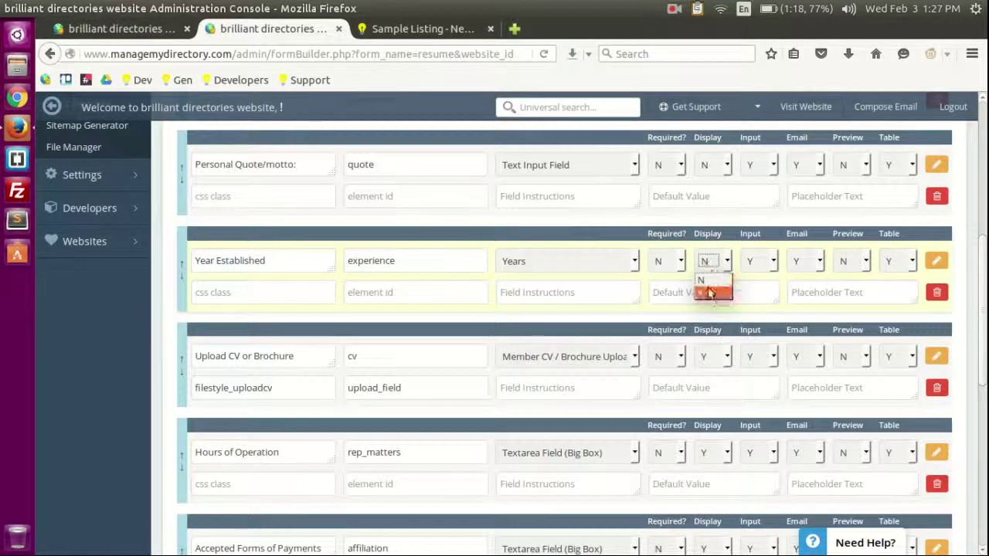
pyautogui.click(709, 294)
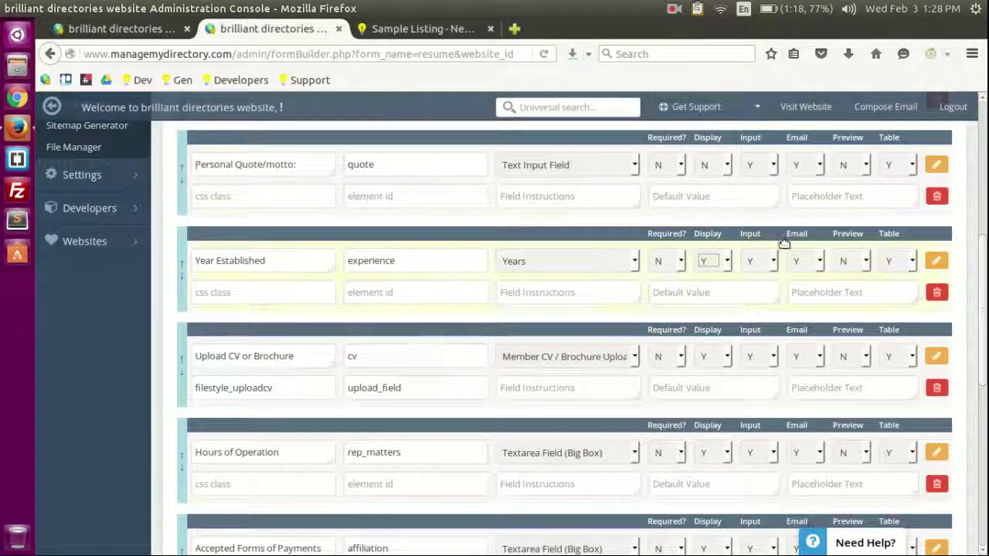
pyautogui.scroll(6, 659, 215)
pyautogui.click(910, 246)
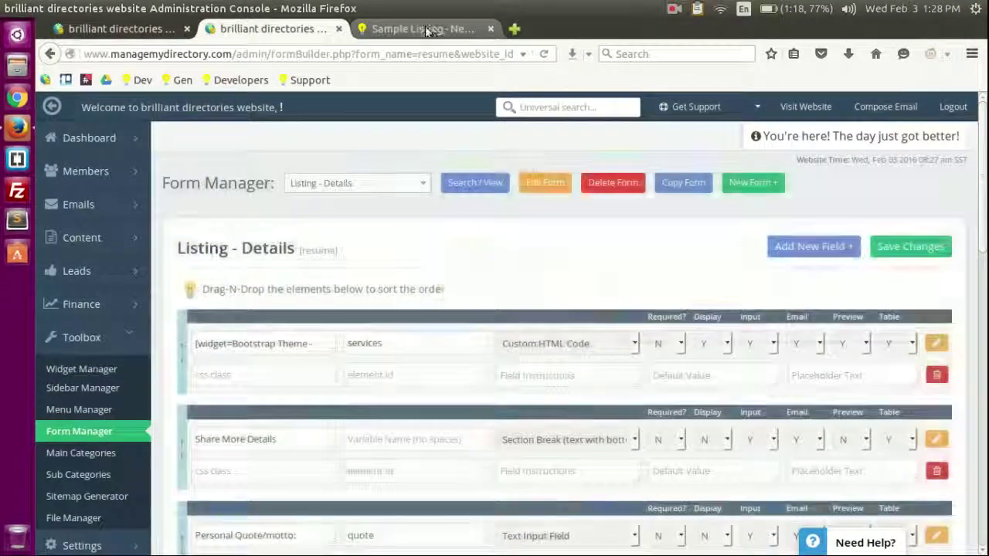
pyautogui.click(424, 30)
pyautogui.press('F5')
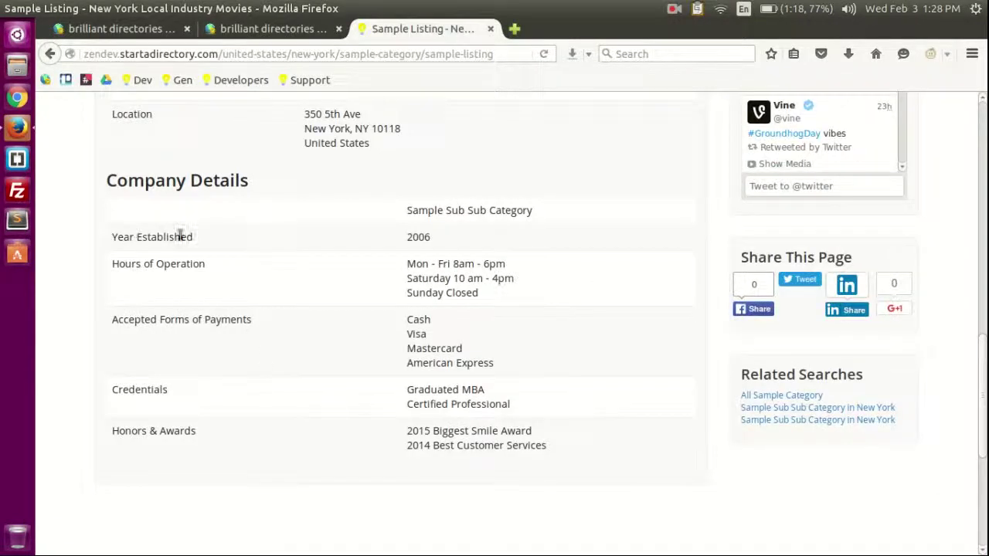
pyautogui.hotkey('ctrl', 'pageup')
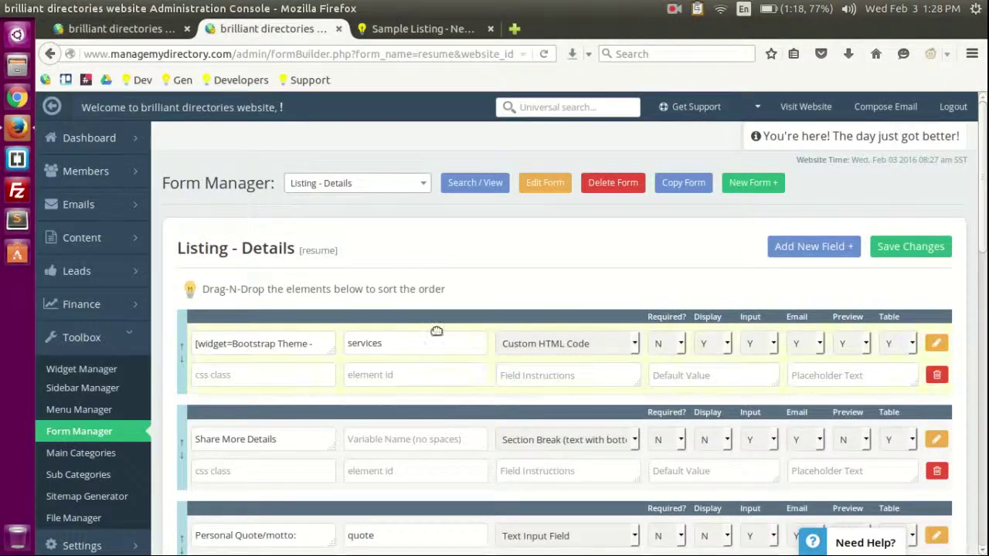
pyautogui.scroll(-5, 547, 356)
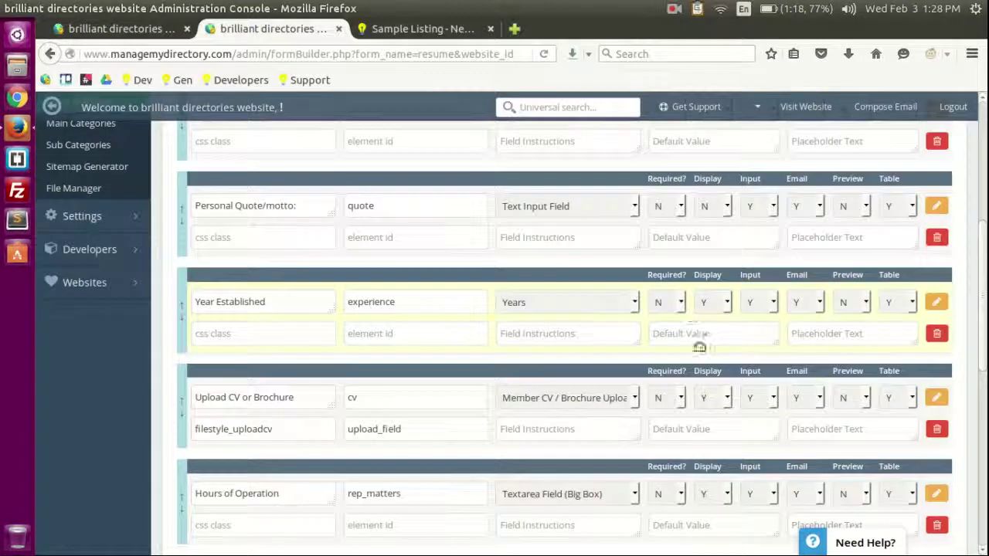
pyautogui.scroll(5, 670, 313)
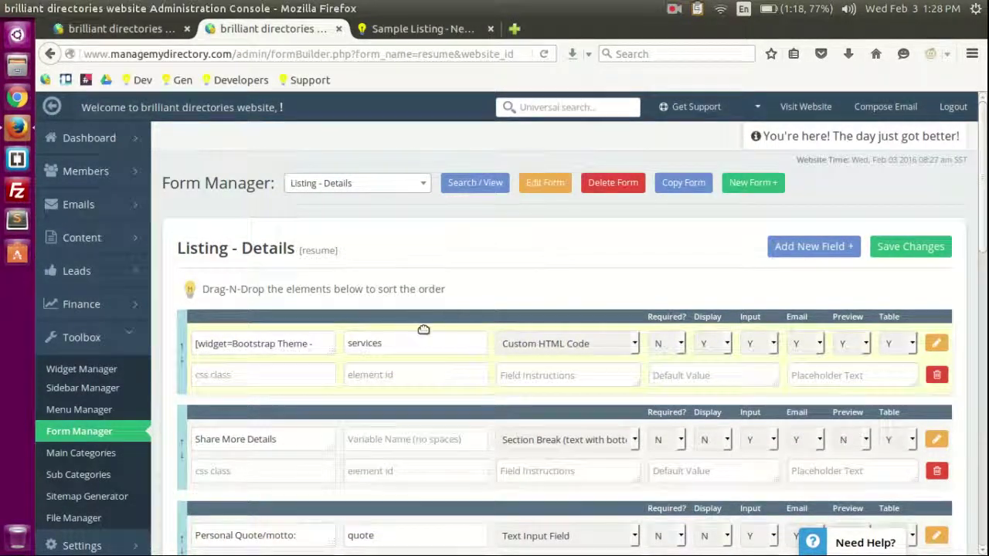
pyautogui.scroll(-2, 423, 326)
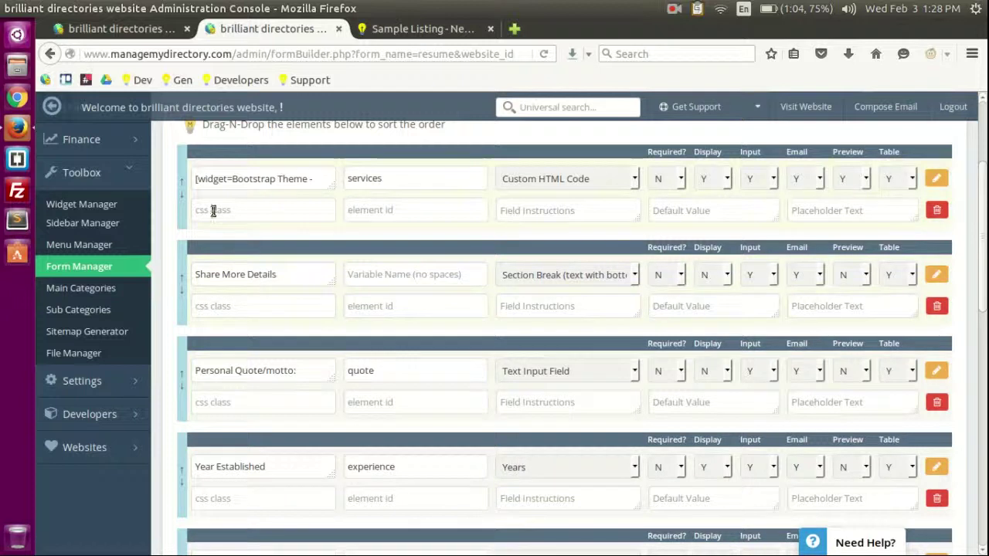
pyautogui.moveTo(196, 180); pyautogui.dragTo(305, 177)
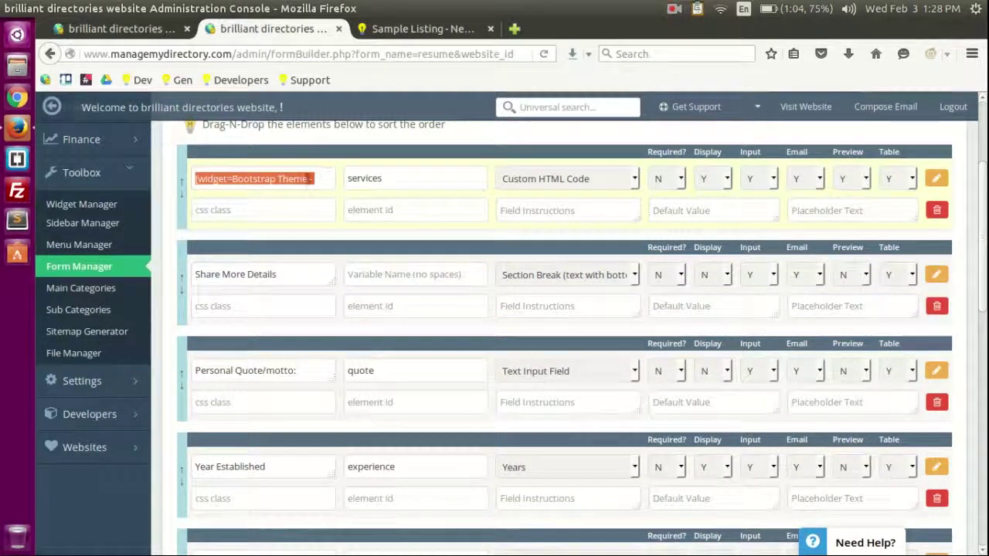
pyautogui.click(306, 179)
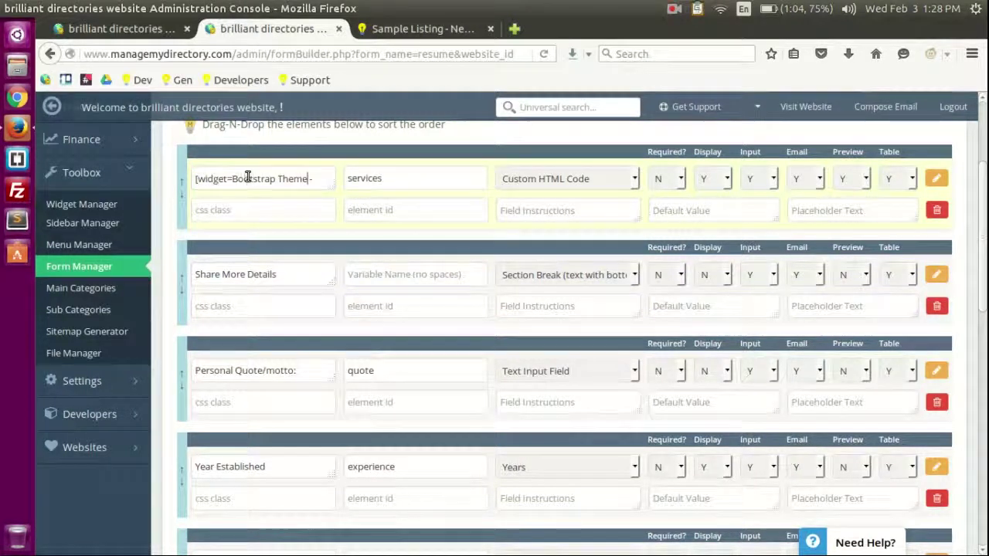
pyautogui.scroll(-5, 340, 324)
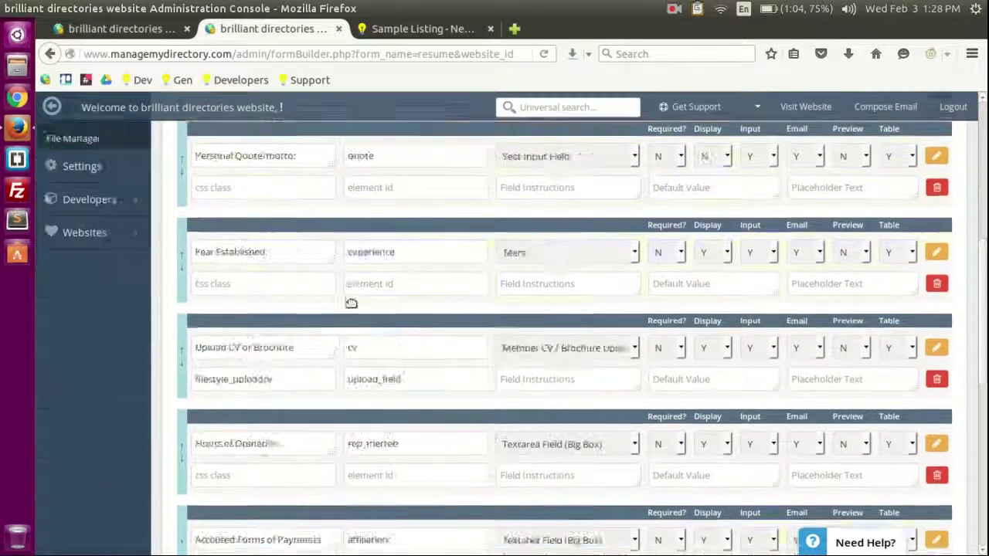
pyautogui.scroll(-4, 349, 401)
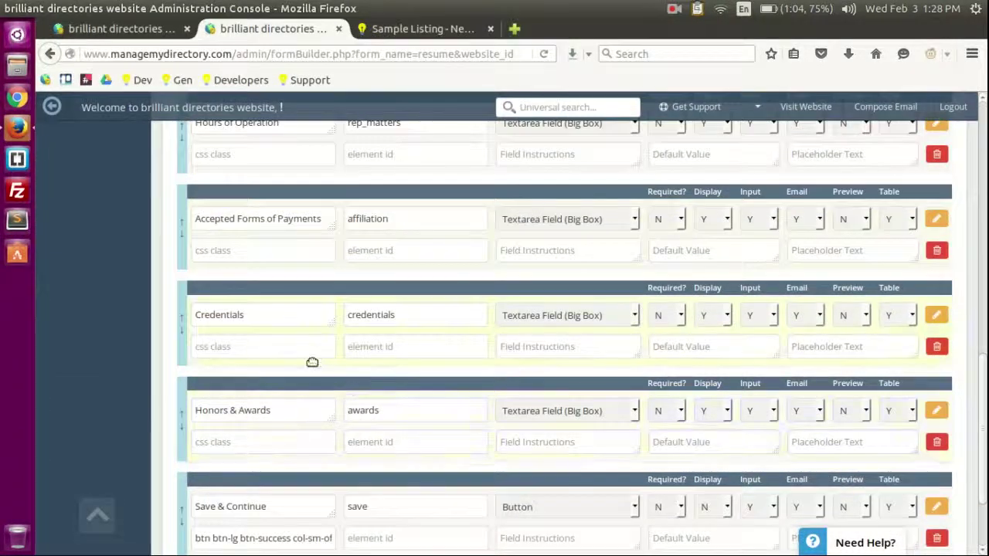
pyautogui.scroll(-2, 312, 362)
pyautogui.scroll(10, 335, 390)
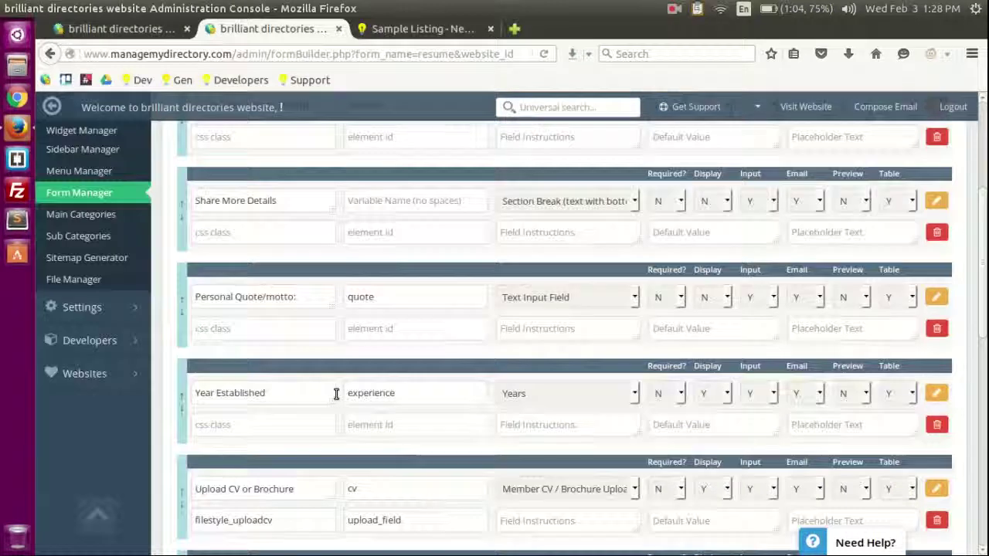
pyautogui.scroll(4, 336, 394)
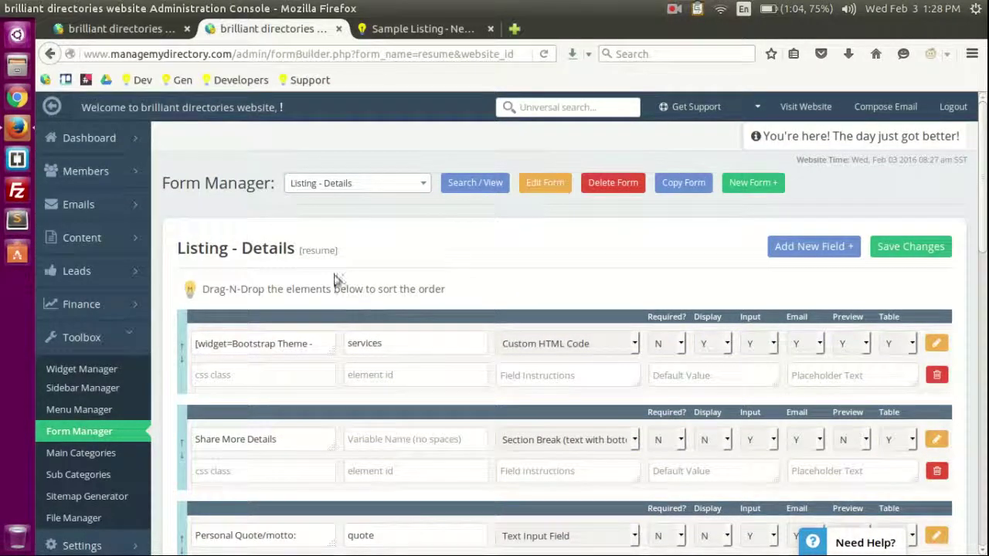
pyautogui.scroll(-1, 124, 494)
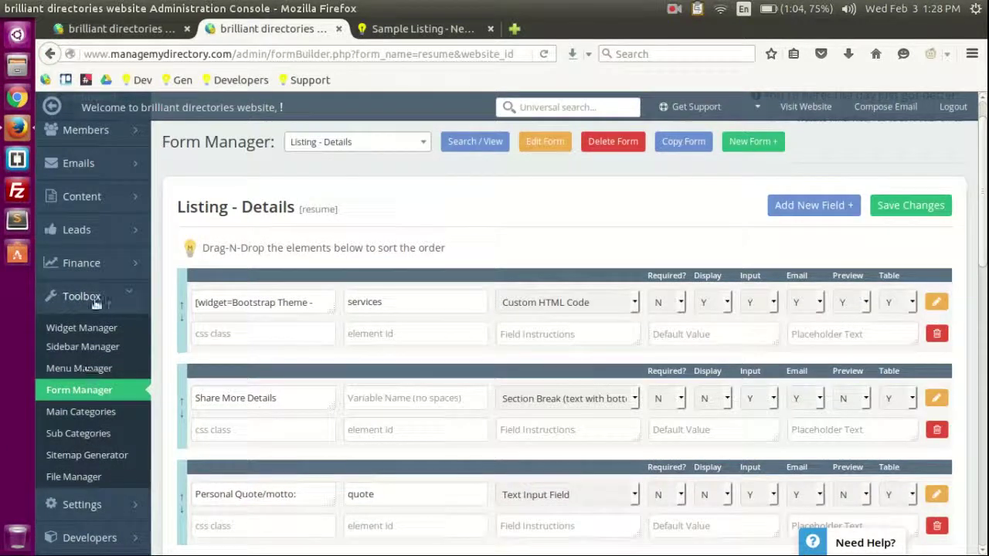
# Step: Open the Main Categories list, then view the category choices in the home page search
pyautogui.click(104, 413)
pyautogui.scroll(-2, 371, 317)
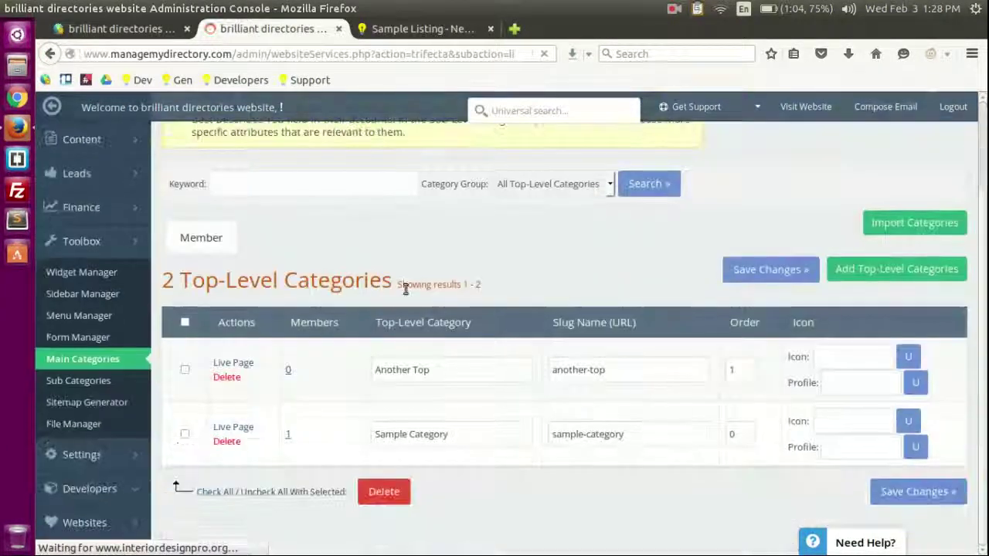
pyautogui.click(382, 28)
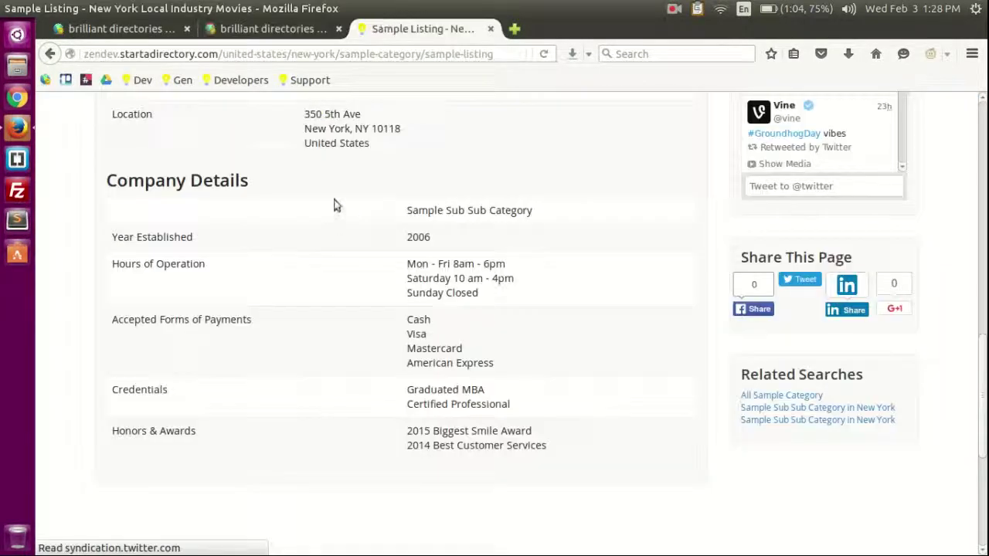
pyautogui.scroll(15, 333, 205)
pyautogui.click(244, 131)
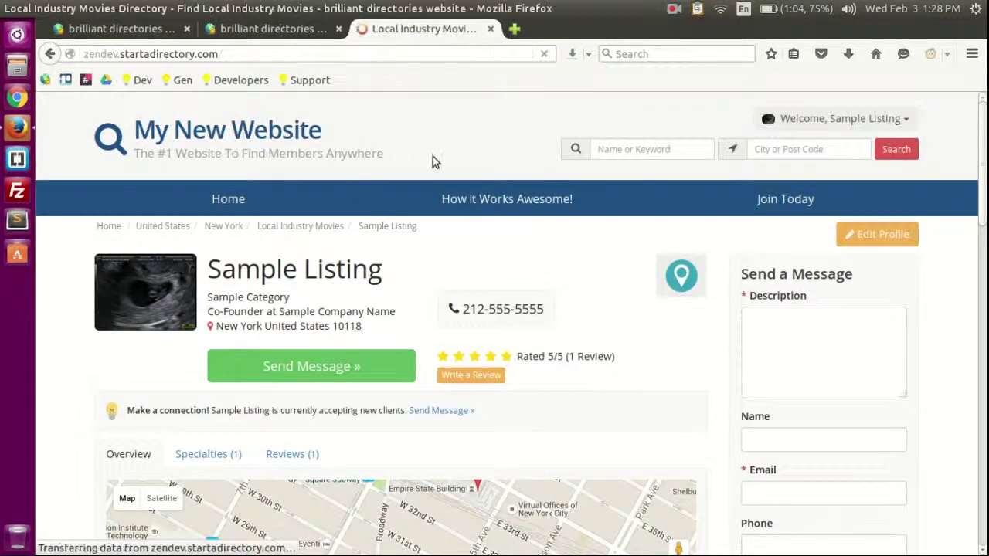
pyautogui.scroll(-5, 459, 172)
pyautogui.click(184, 217)
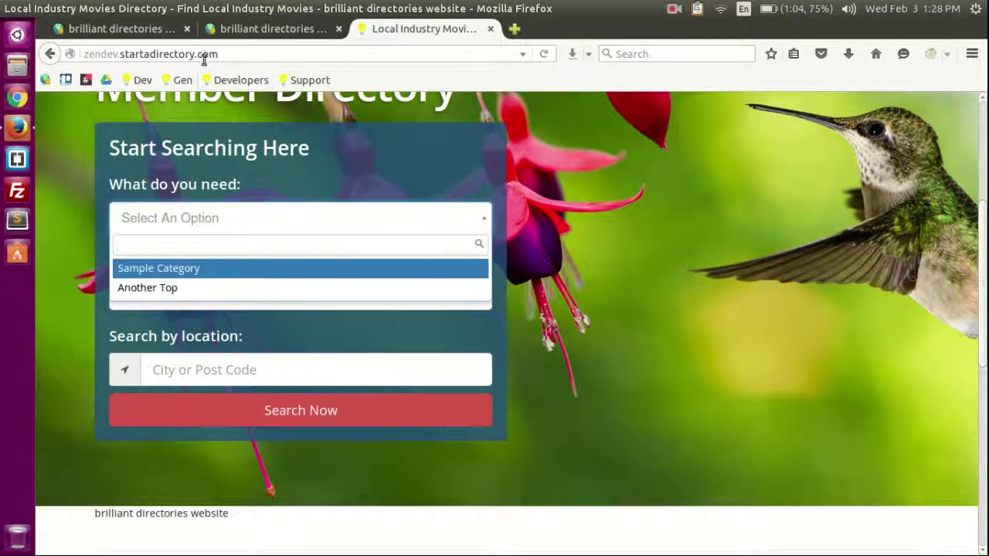
# Step: Open Sub Categories and check the parent choices for Sample Sub Category and Sample Sub Sub Category
pyautogui.click(243, 31)
pyautogui.click(91, 383)
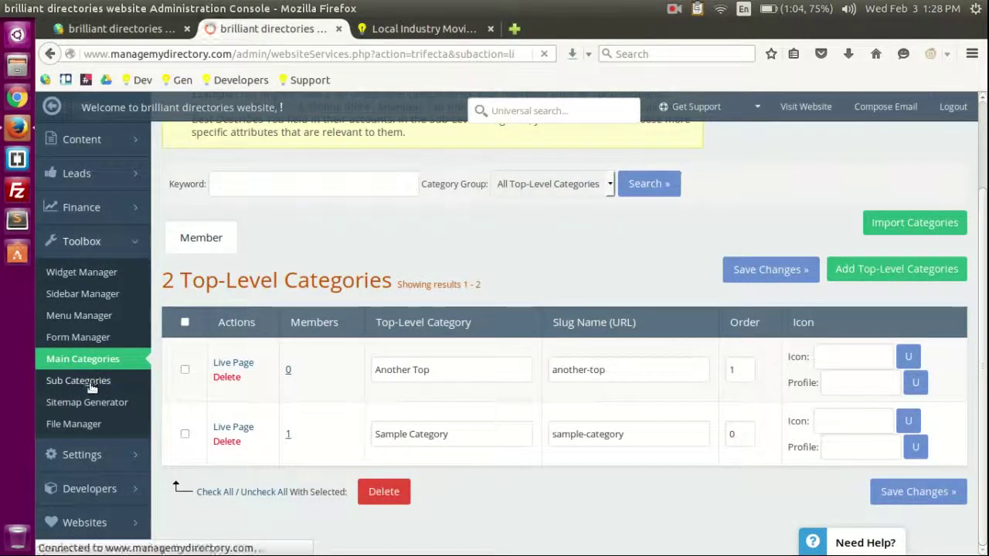
pyautogui.scroll(-2, 642, 289)
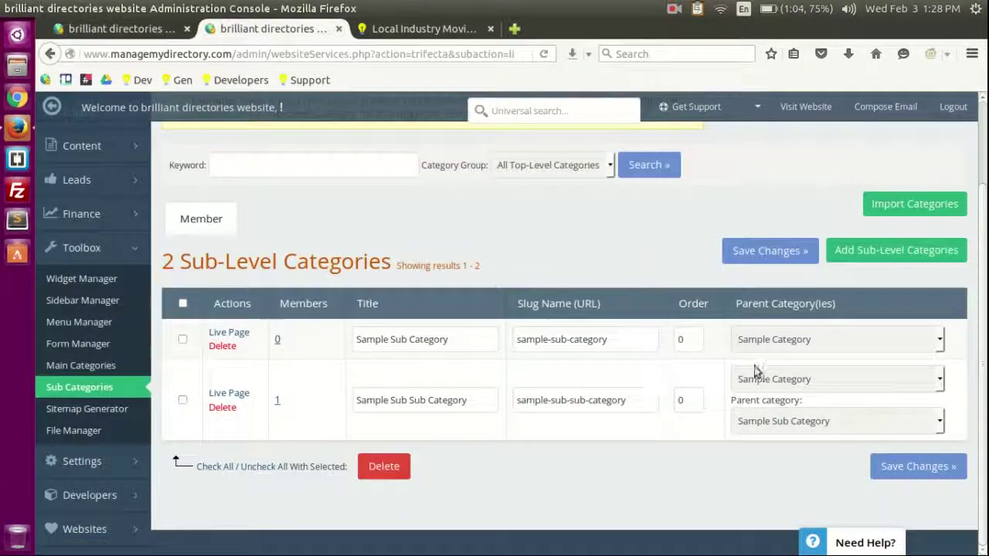
pyautogui.click(780, 339)
pyautogui.click(780, 339)
pyautogui.click(777, 378)
pyautogui.click(777, 378)
# Step: In the home page search, pick Sample Category with Specializing in All, then return to admin
pyautogui.click(452, 31)
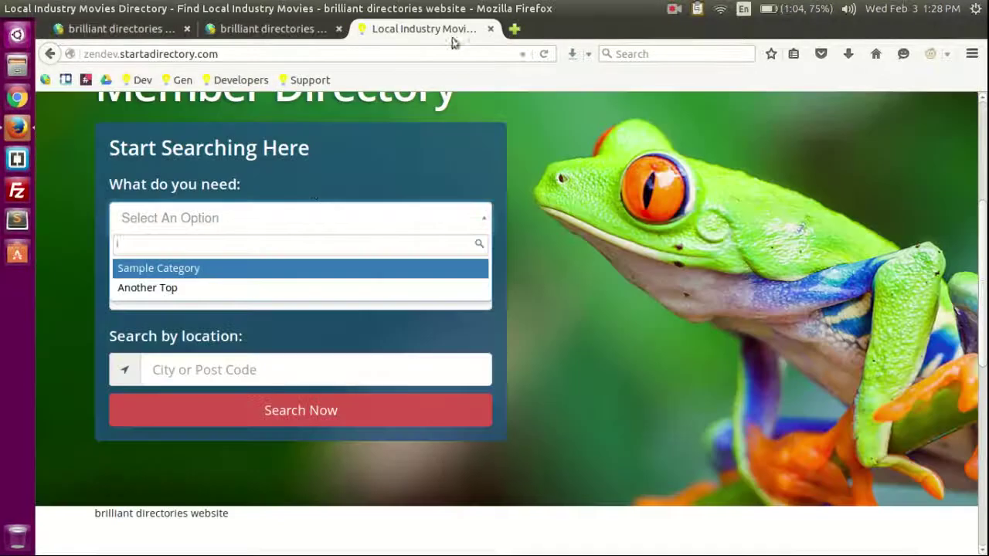
pyautogui.click(166, 288)
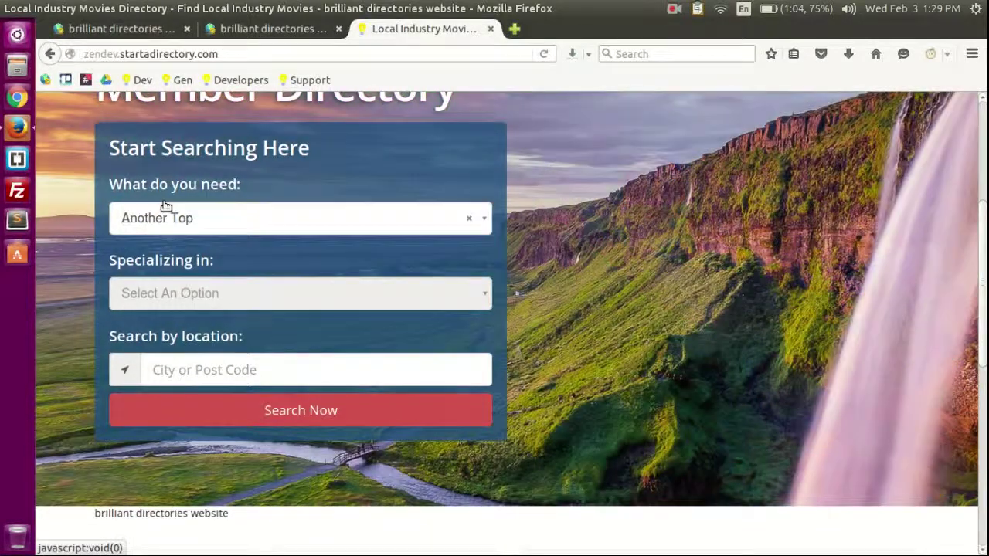
pyautogui.click(166, 216)
pyautogui.click(165, 267)
pyautogui.click(213, 299)
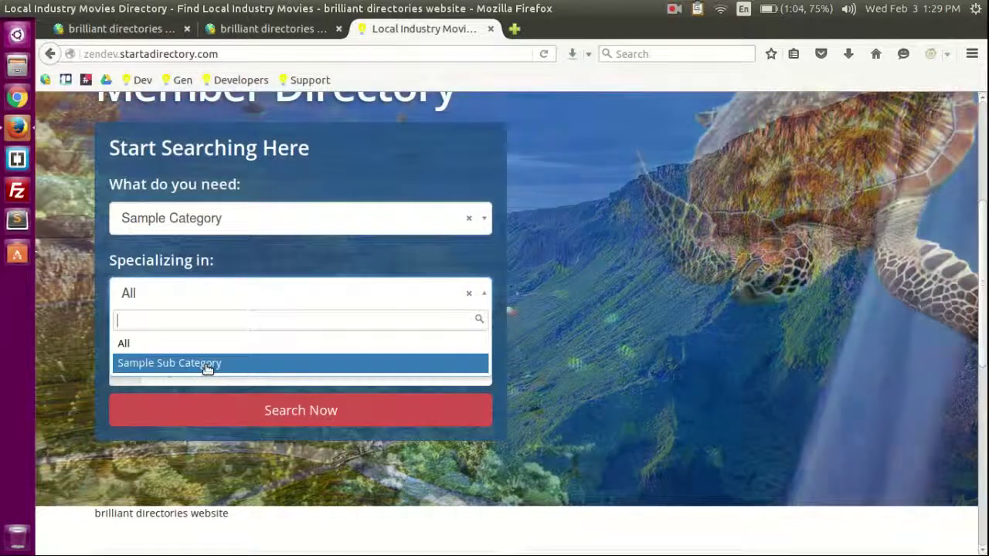
pyautogui.click(214, 238)
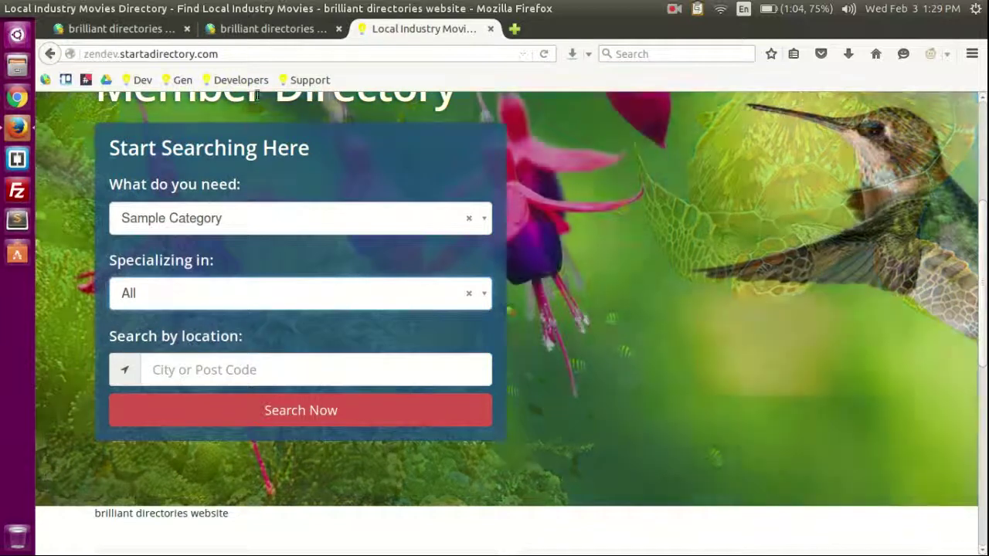
pyautogui.click(273, 28)
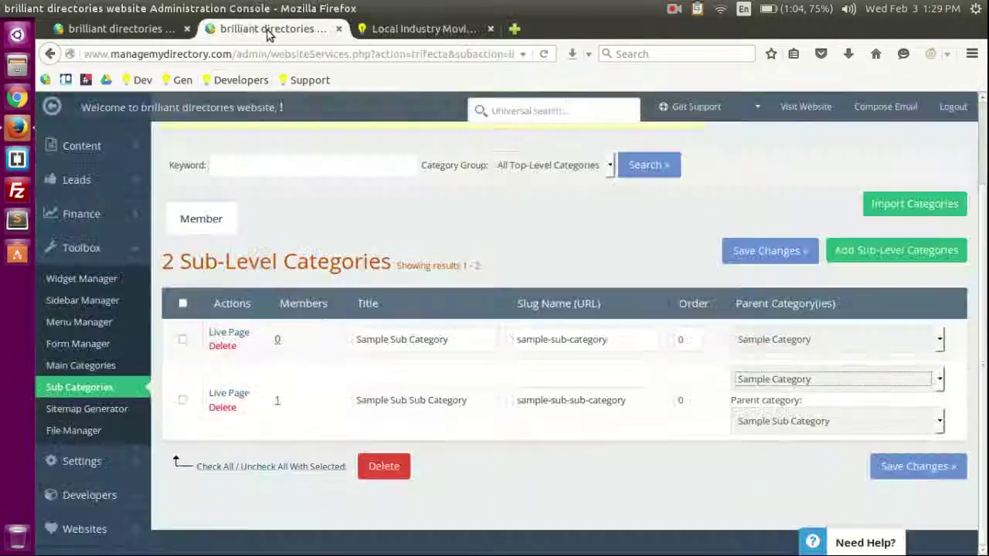
# Step: Generate a new XML sitemap with the Sitemap Generator and close its tab
pyautogui.click(92, 411)
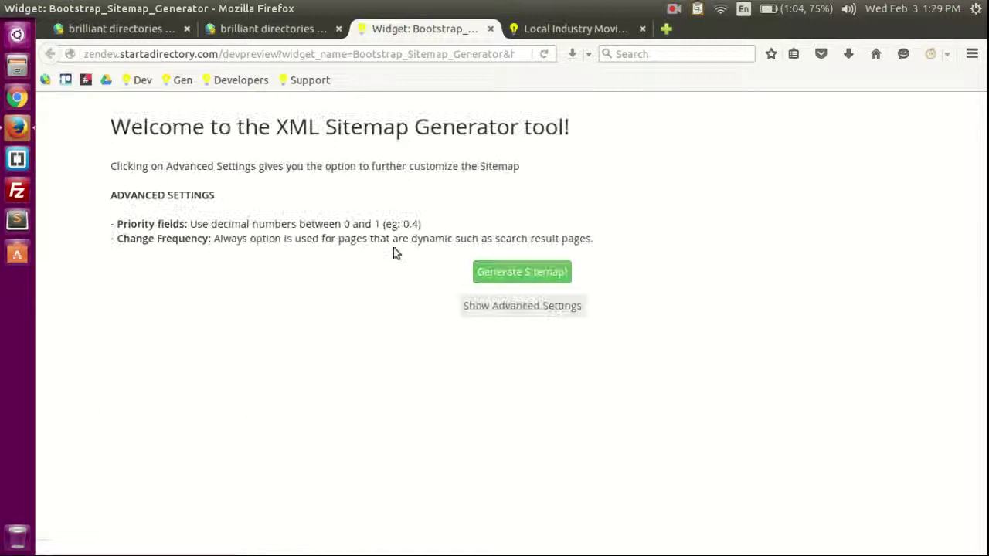
pyautogui.click(517, 274)
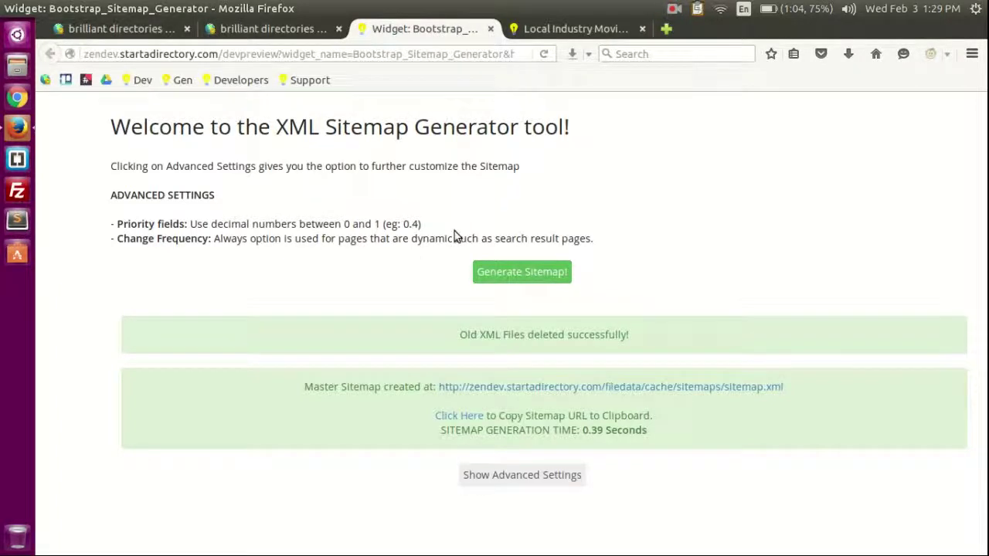
pyautogui.middleClick(419, 33)
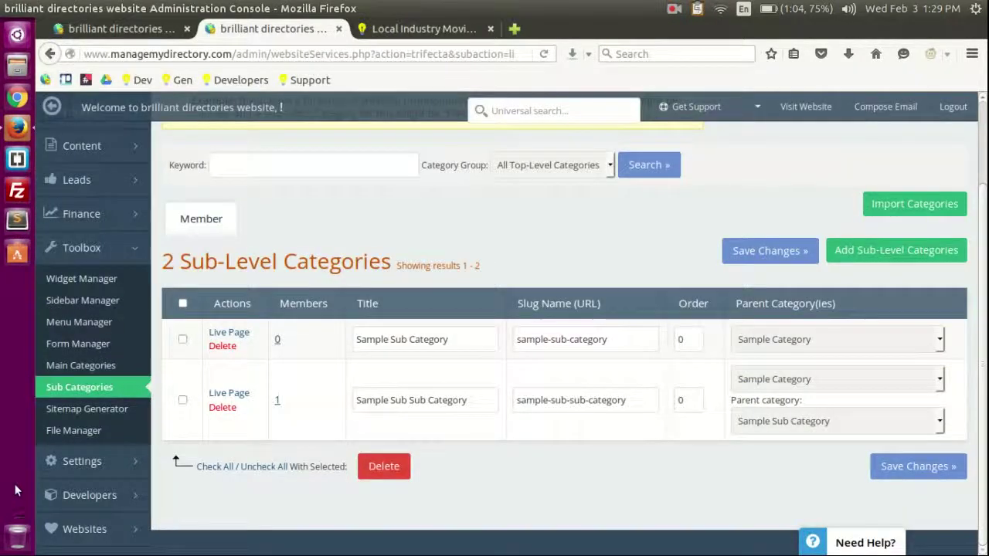
# Step: Browse the site's files in File Manager, then head to Settings > General Settings
pyautogui.click(69, 430)
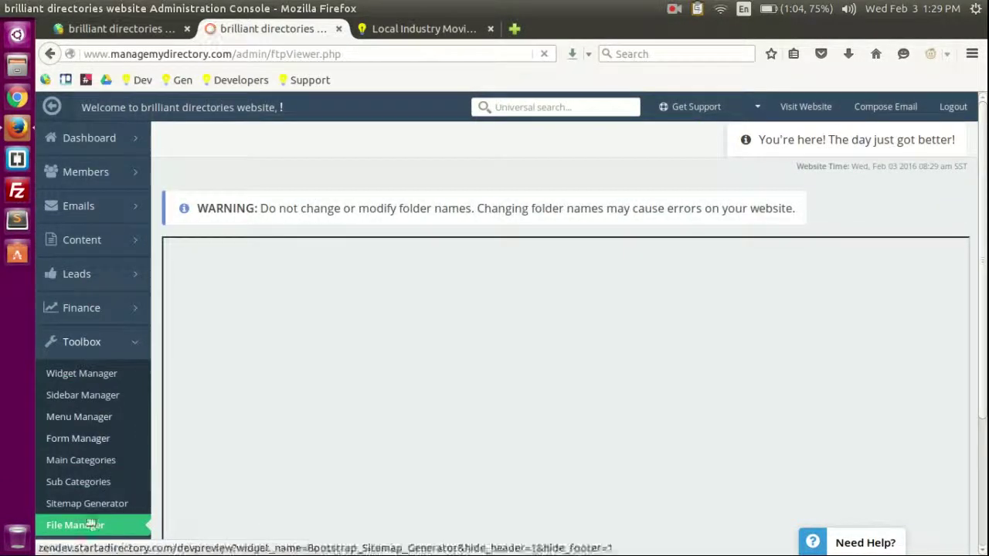
pyautogui.scroll(-4, 114, 400)
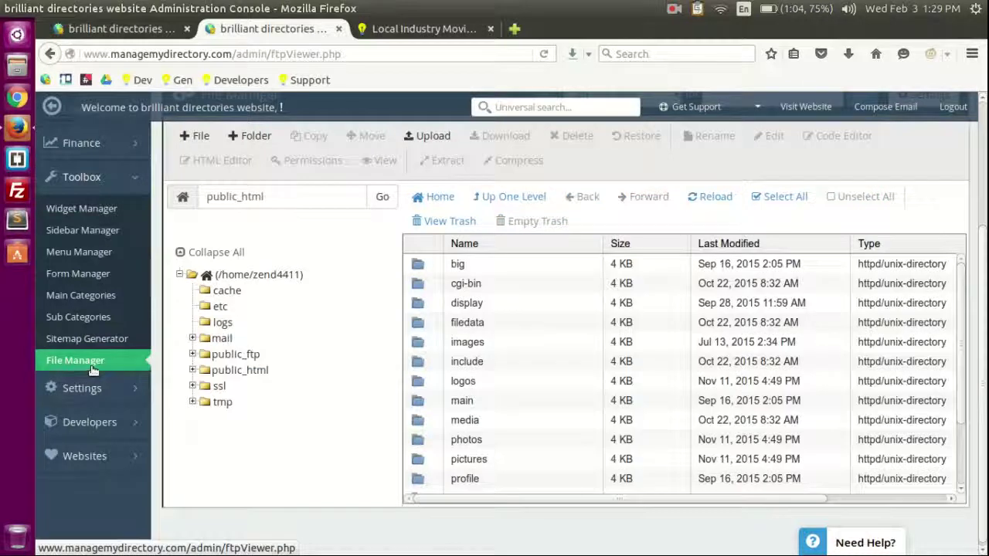
pyautogui.scroll(3, 91, 370)
pyautogui.scroll(-3, 108, 379)
pyautogui.moveTo(91, 396)
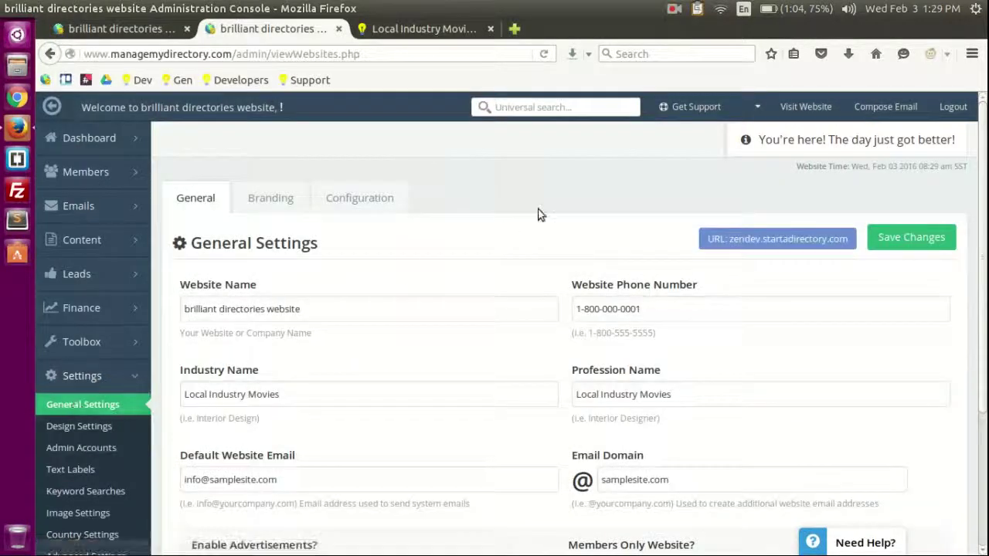
# Step: Review the General Settings fields, including Industry Name 'Movies' and Profession Name
pyautogui.scroll(-3, 319, 221)
pyautogui.scroll(2, 357, 223)
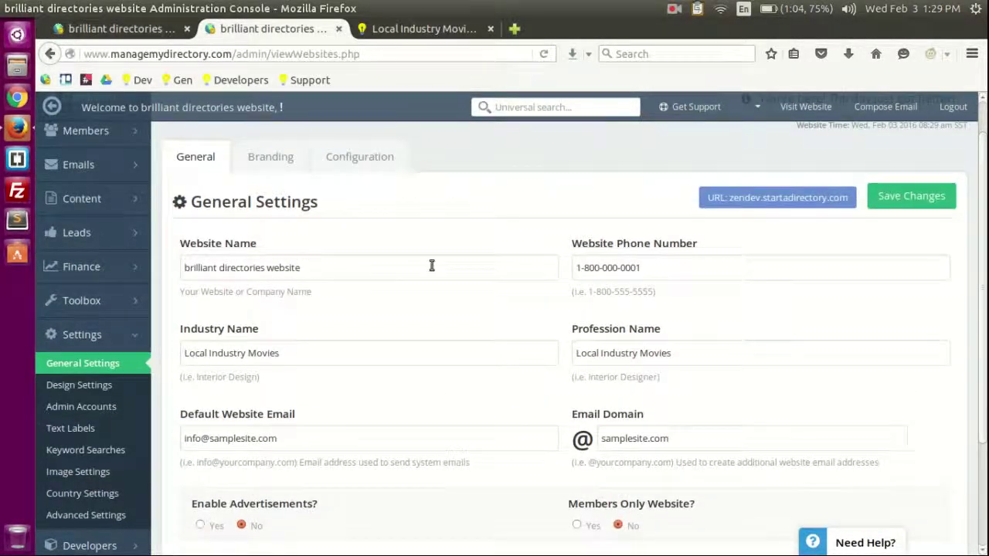
pyautogui.doubleClick(315, 359)
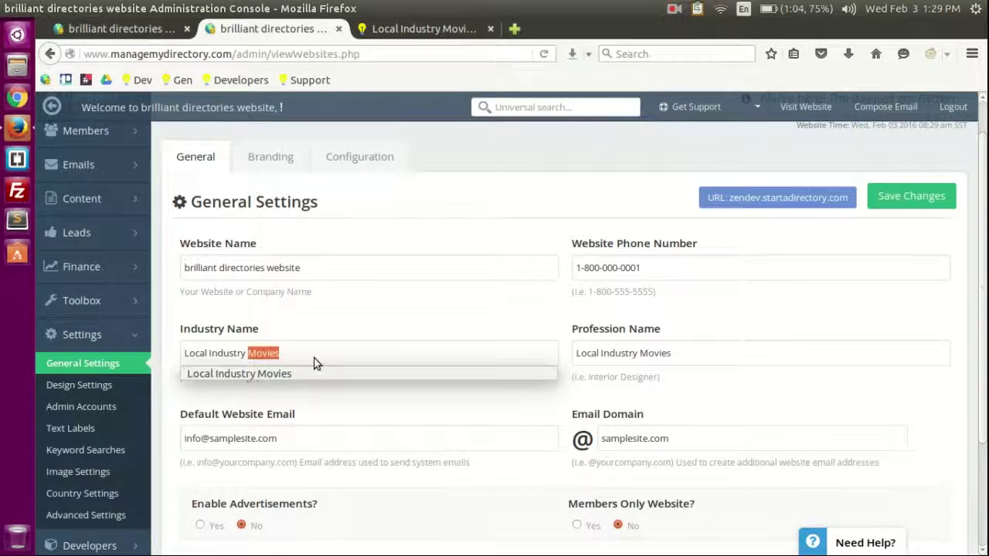
pyautogui.click(345, 328)
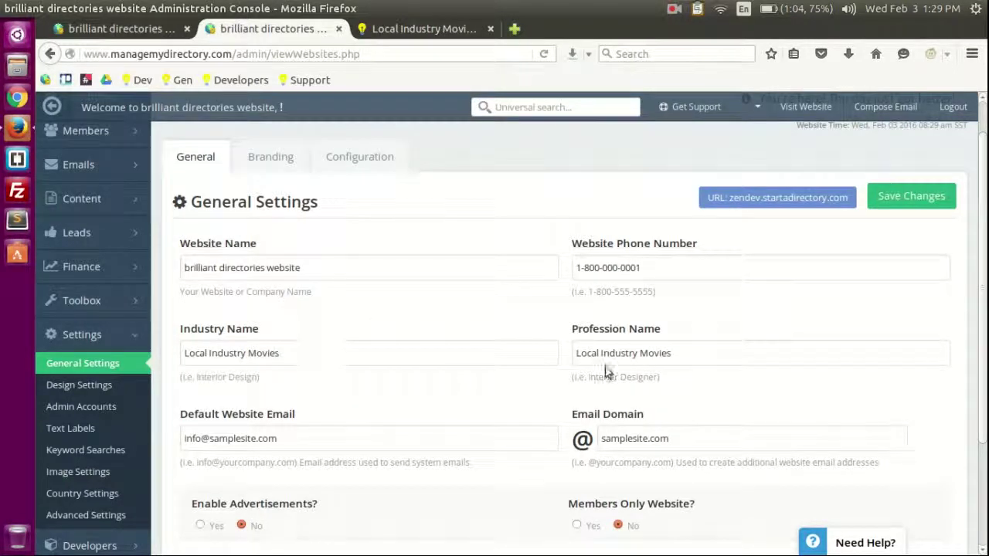
pyautogui.moveTo(685, 351); pyautogui.dragTo(581, 341)
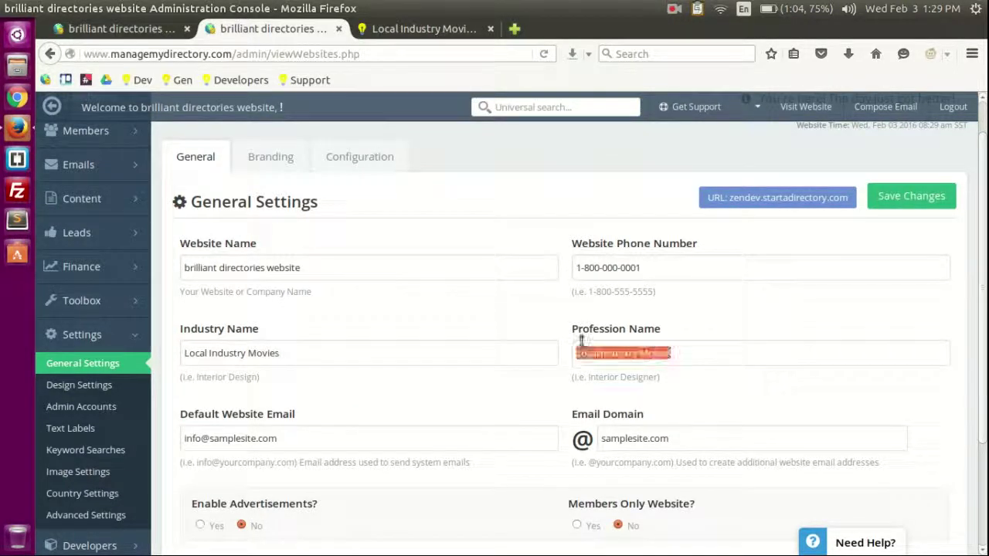
pyautogui.click(525, 312)
pyautogui.scroll(-3, 533, 305)
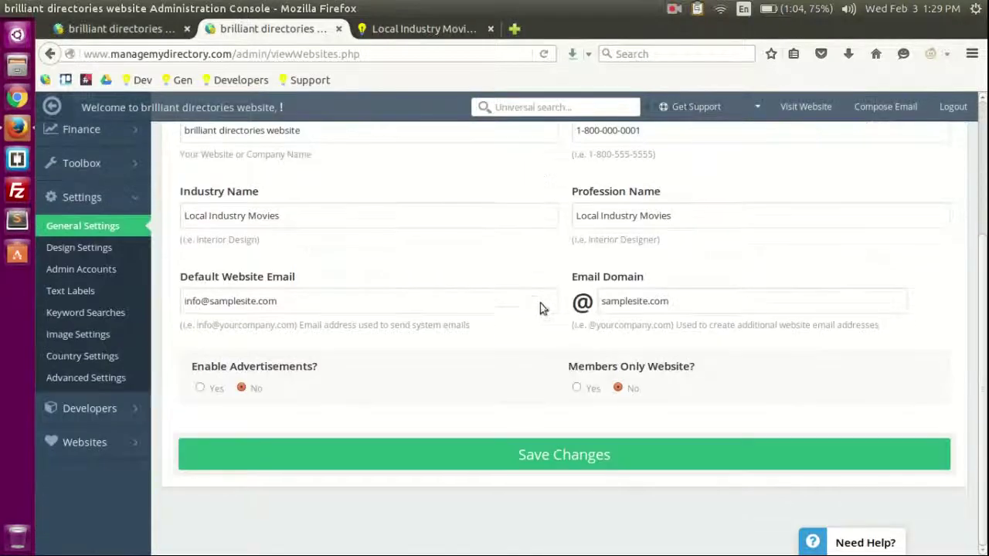
pyautogui.scroll(3, 496, 267)
pyautogui.scroll(-3, 426, 265)
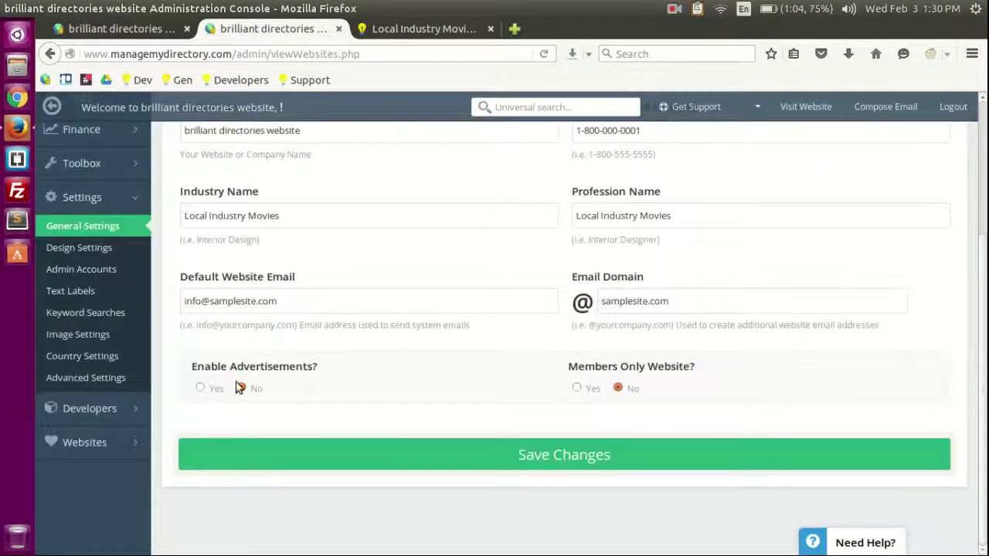
pyautogui.scroll(1, 332, 398)
pyautogui.scroll(-1, 432, 401)
pyautogui.scroll(5, 669, 391)
# Step: Save the general settings and reload the live directory homepage
pyautogui.click(880, 240)
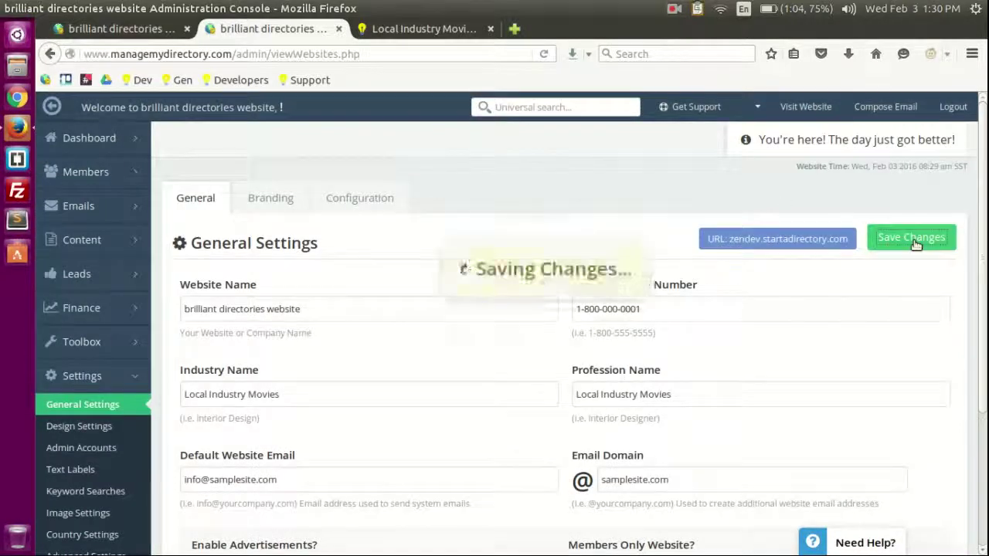
pyautogui.click(423, 28)
pyautogui.press('F5')
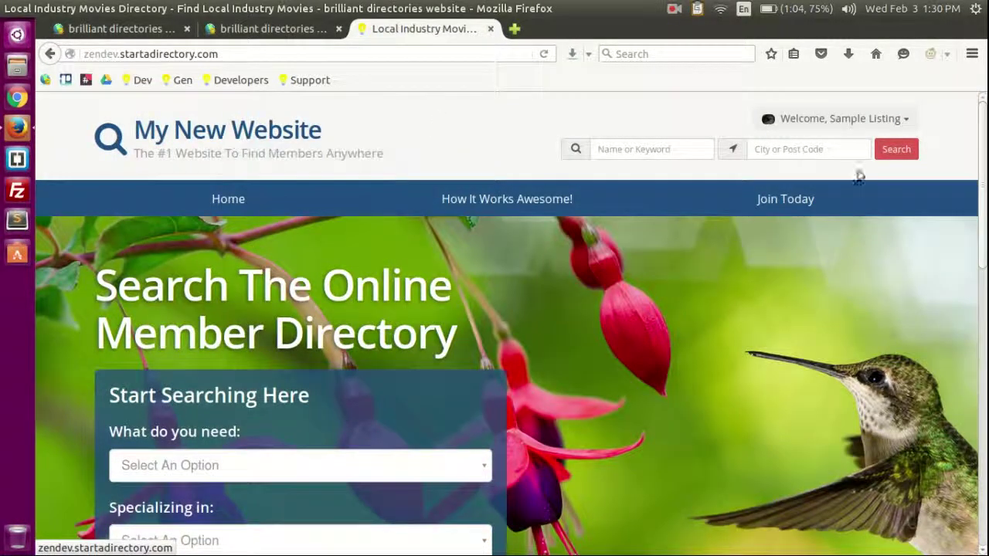
# Step: Log out of the sample member account on the live site
pyautogui.scroll(-5, 733, 312)
pyautogui.scroll(5, 605, 324)
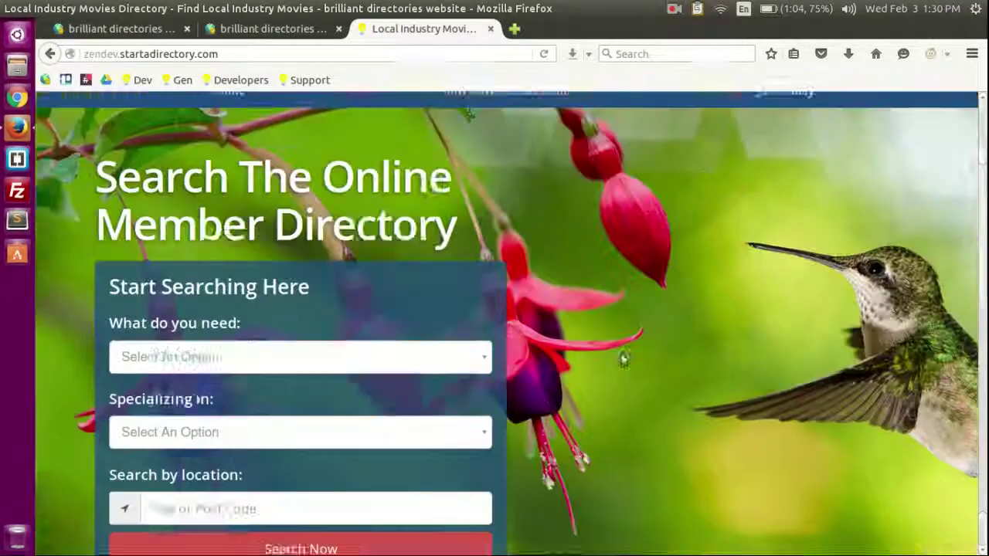
pyautogui.click(906, 120)
pyautogui.click(889, 295)
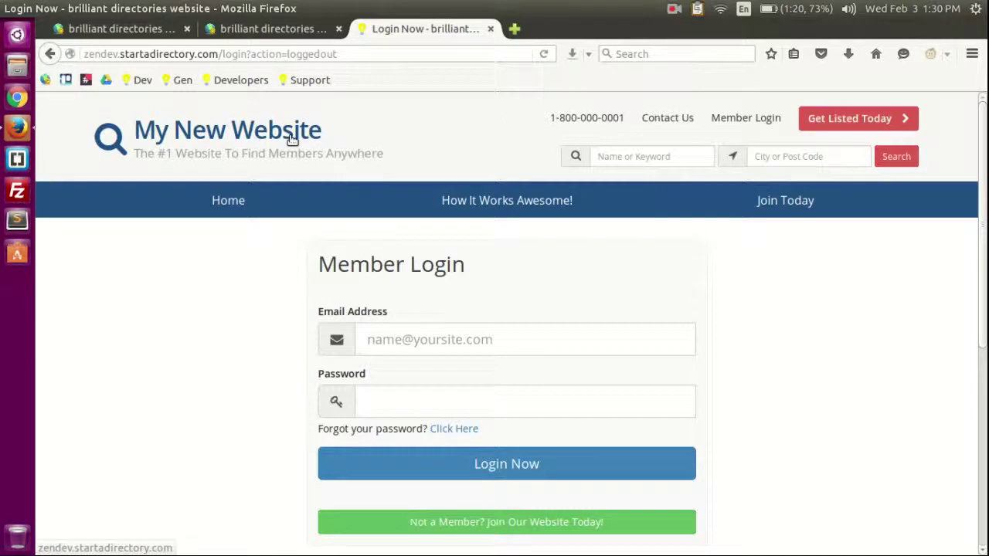
# Step: Return to the site homepage and load the /home page
pyautogui.click(292, 138)
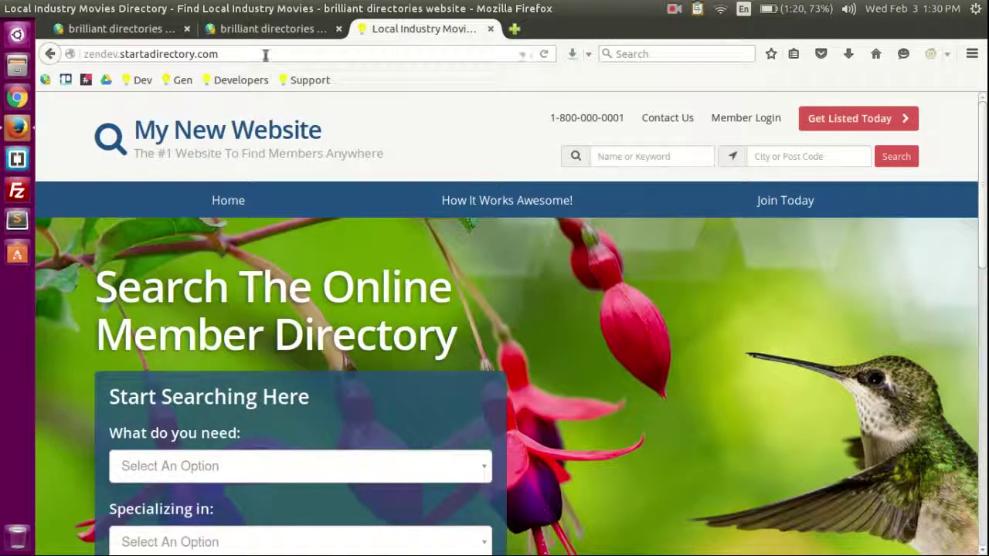
pyautogui.click(265, 54)
pyautogui.write('/home')
pyautogui.press('Return')
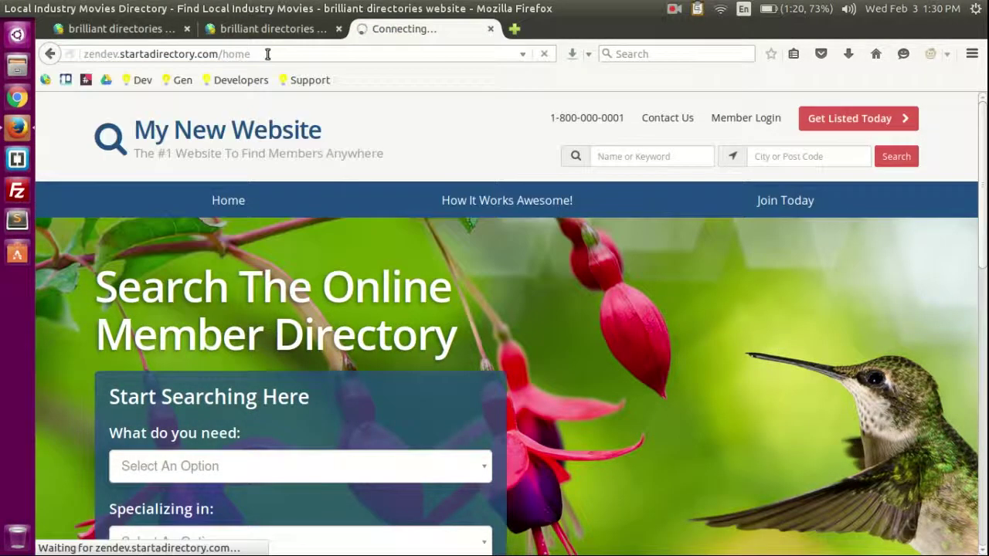
pyautogui.scroll(-5, 658, 355)
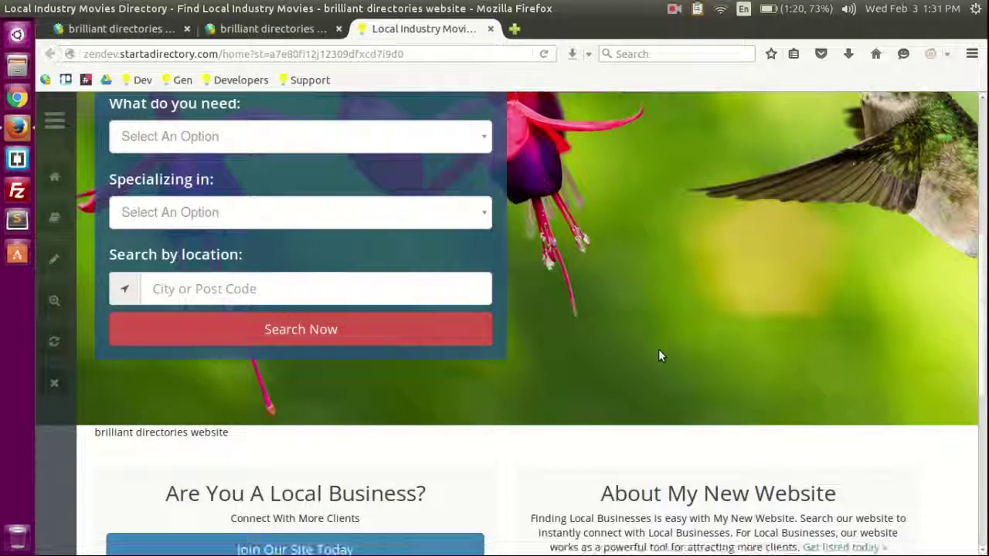
pyautogui.scroll(-5, 658, 356)
pyautogui.scroll(10, 651, 347)
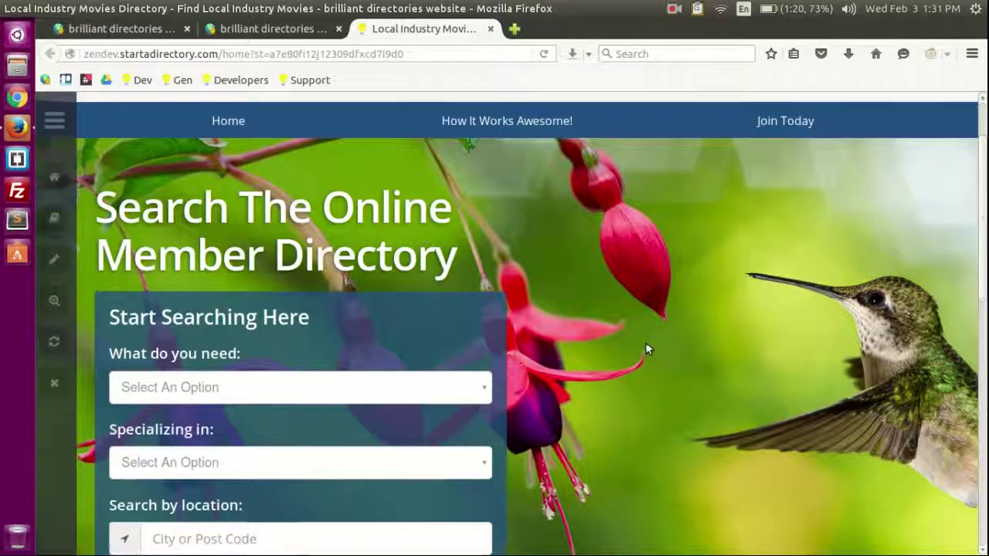
pyautogui.scroll(2, 646, 345)
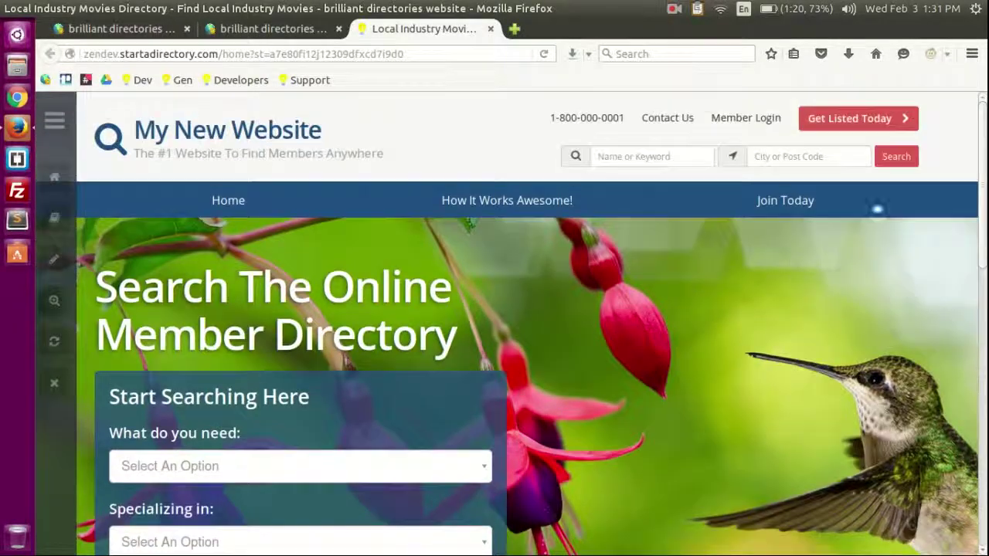
# Step: Run a header search, which lands on the Member Login page, then return to admin General Settings
pyautogui.click(897, 158)
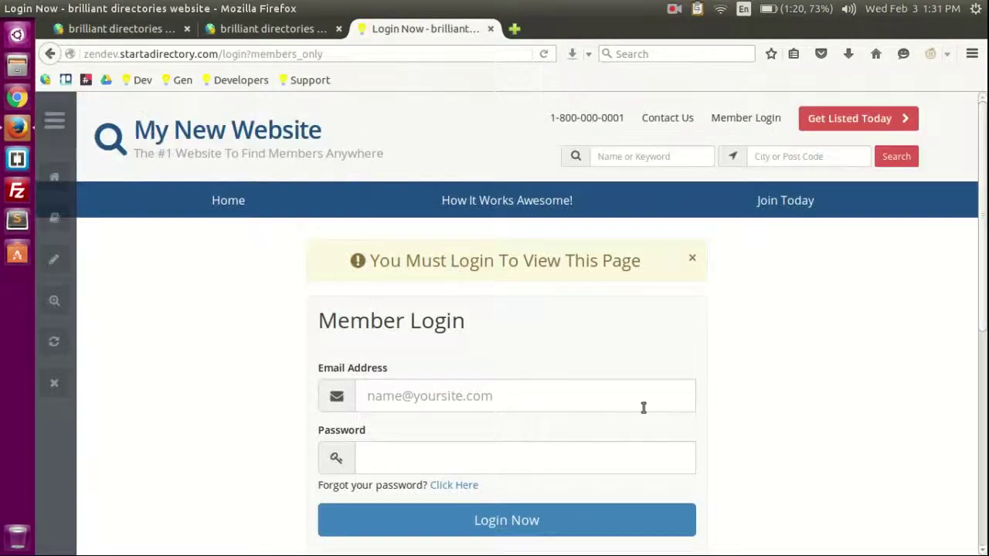
pyautogui.scroll(-7, 642, 407)
pyautogui.scroll(5, 731, 398)
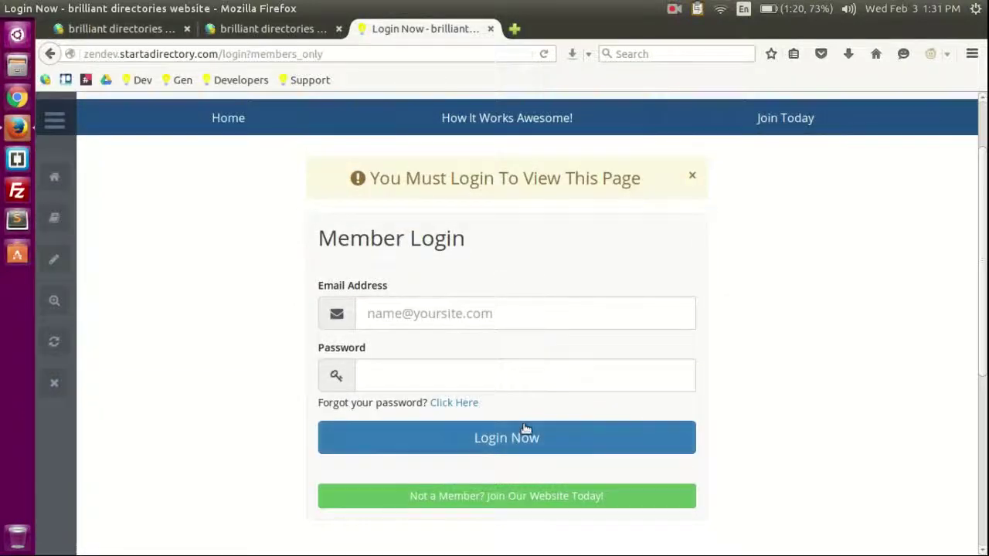
pyautogui.click(267, 29)
pyautogui.scroll(-3, 594, 294)
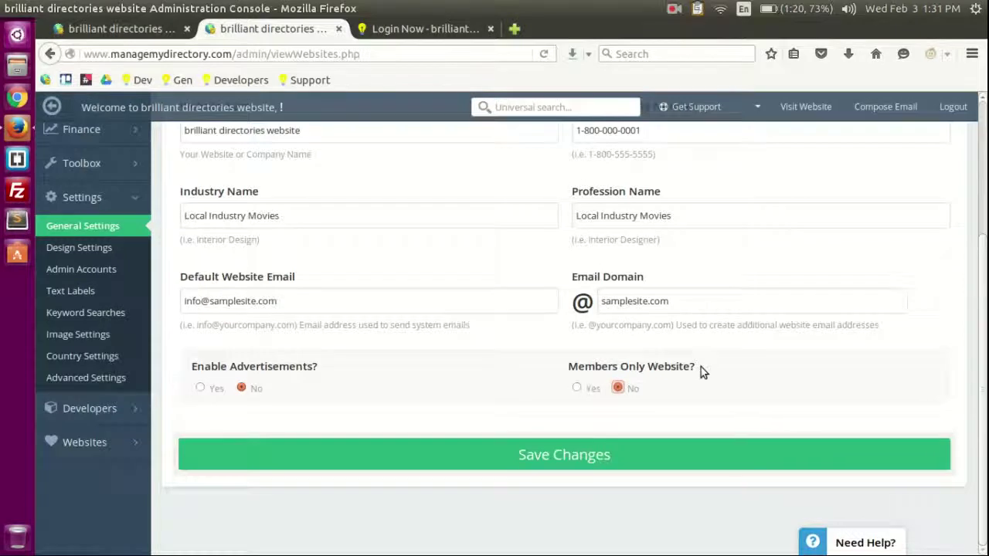
# Step: Save with Members Only off, verify public search shows Sample Listing, and close the site tab
pyautogui.scroll(3, 703, 366)
pyautogui.click(902, 239)
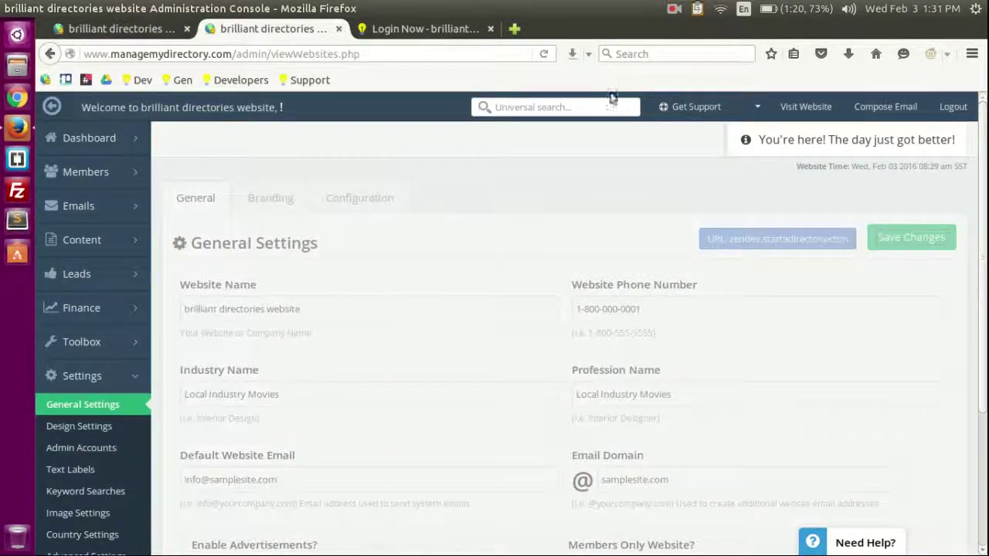
pyautogui.click(417, 29)
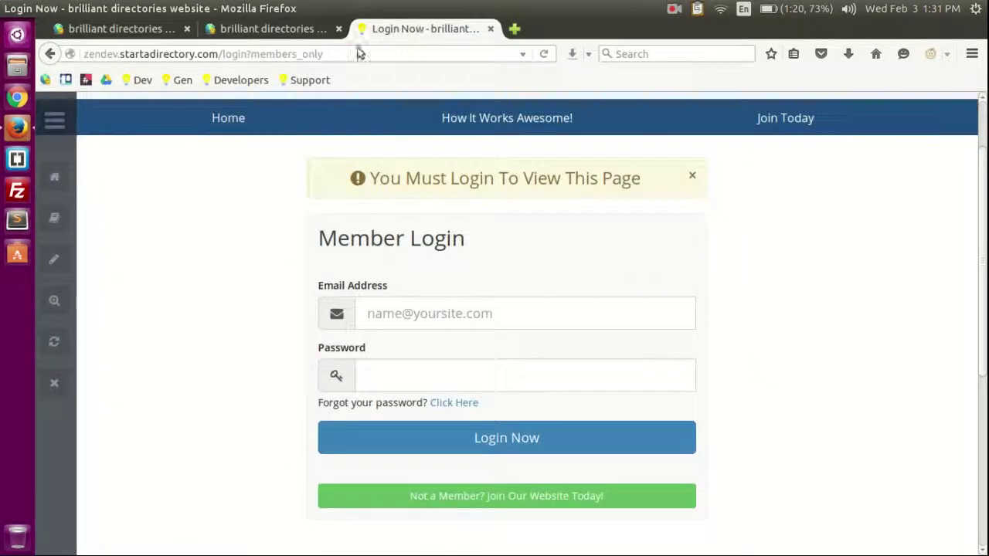
pyautogui.click(219, 110)
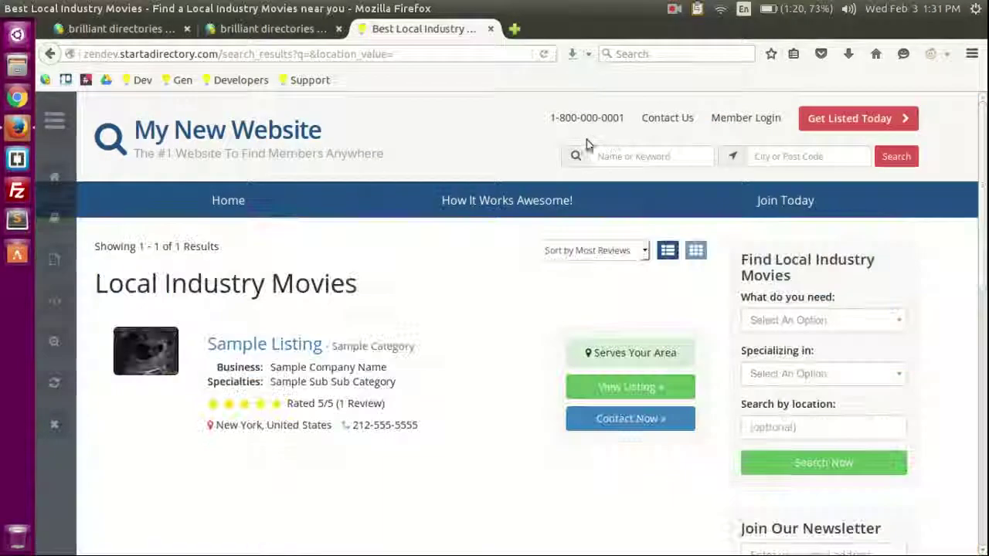
pyautogui.scroll(-5, 503, 212)
pyautogui.scroll(5, 503, 228)
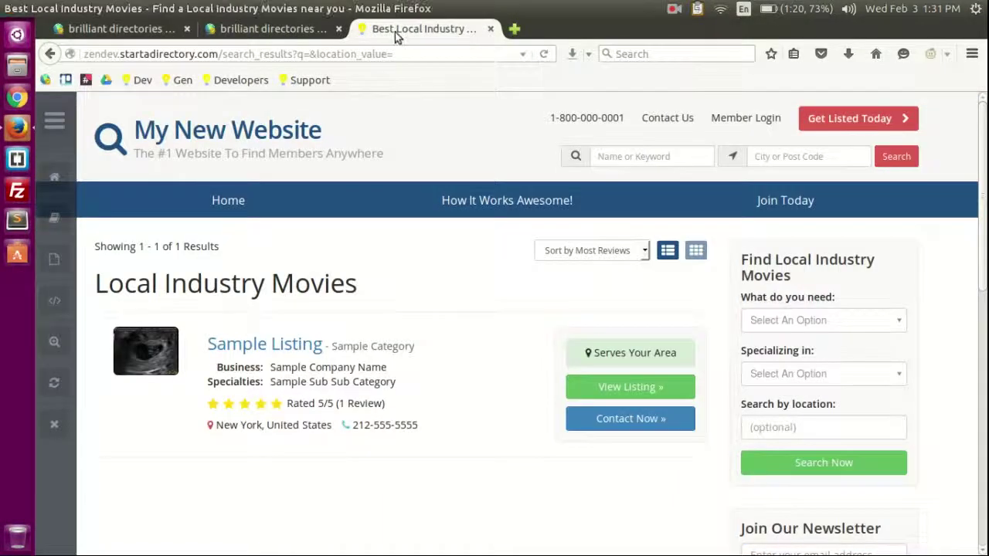
pyautogui.middleClick(397, 31)
# Step: Look over the Branding and Configuration tabs, then go to Settings > Design Settings
pyautogui.moveTo(120, 225)
pyautogui.click(265, 198)
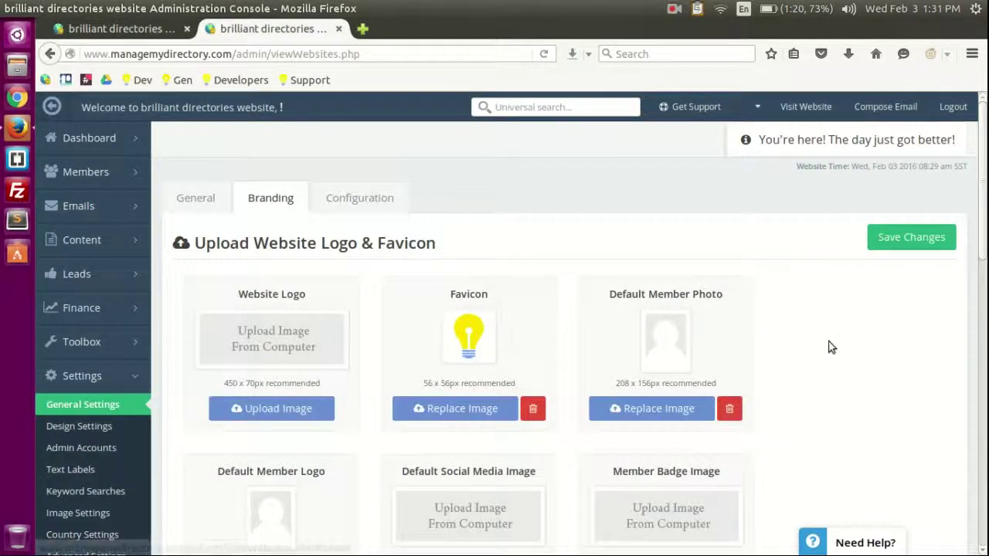
pyautogui.scroll(-3, 858, 347)
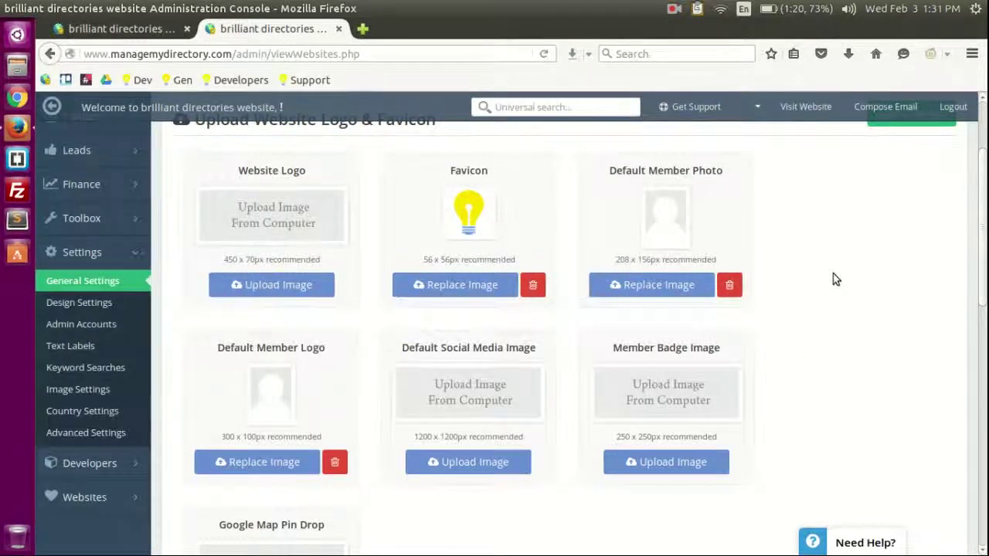
pyautogui.scroll(3, 413, 309)
pyautogui.click(366, 204)
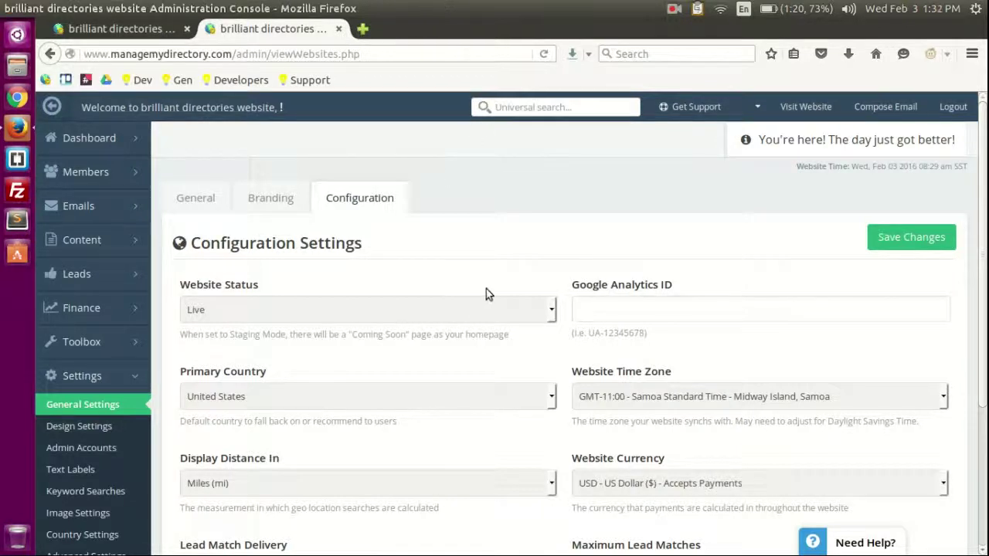
pyautogui.scroll(-4, 344, 476)
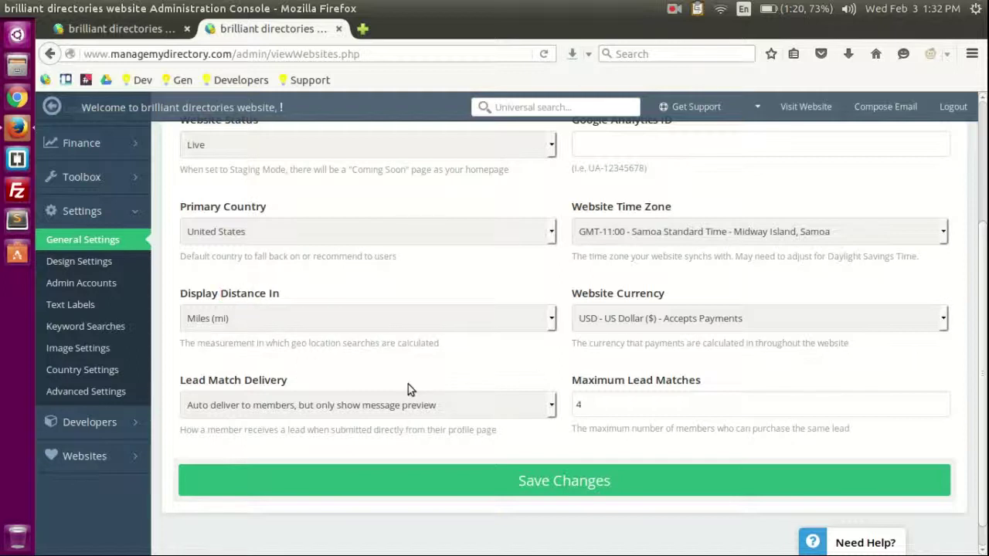
pyautogui.click(89, 263)
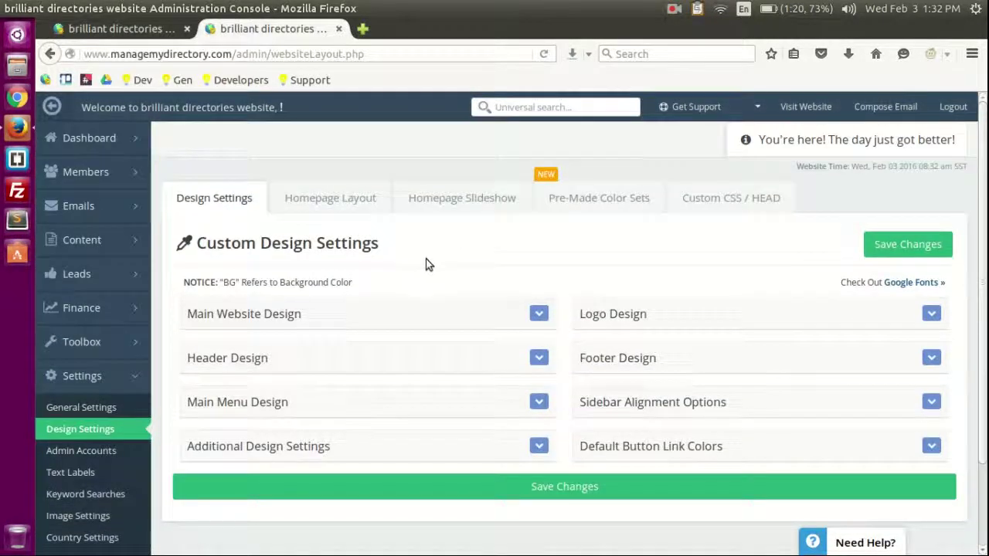
# Step: Expand the Main Website Design, Header Design and Main Menu Design sections
pyautogui.scroll(-2, 425, 264)
pyautogui.click(379, 238)
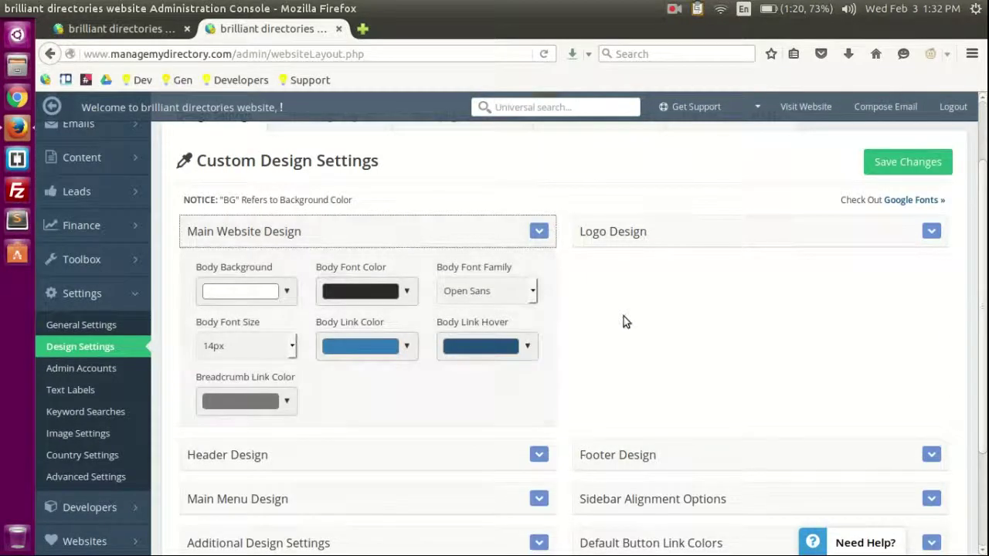
pyautogui.scroll(-3, 587, 313)
pyautogui.click(311, 323)
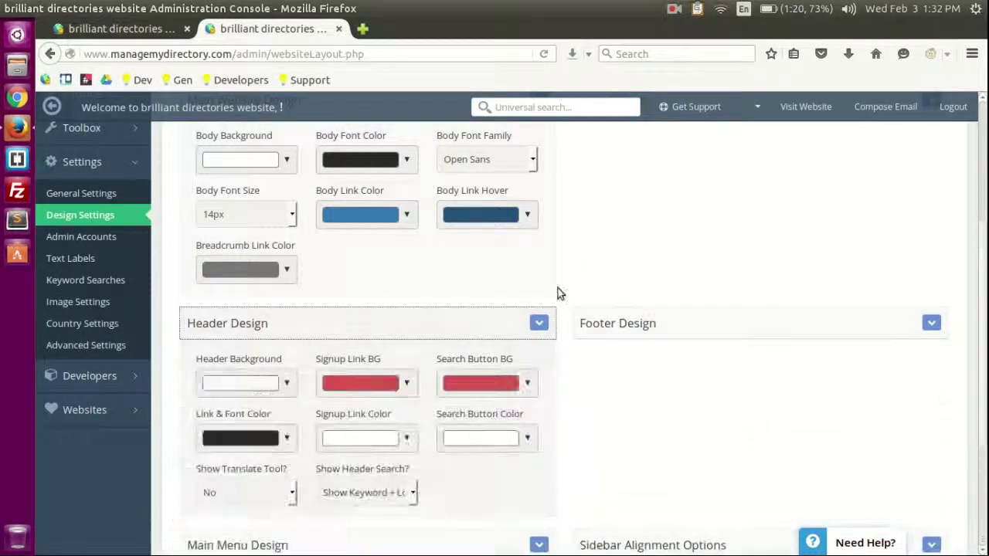
pyautogui.scroll(-4, 699, 251)
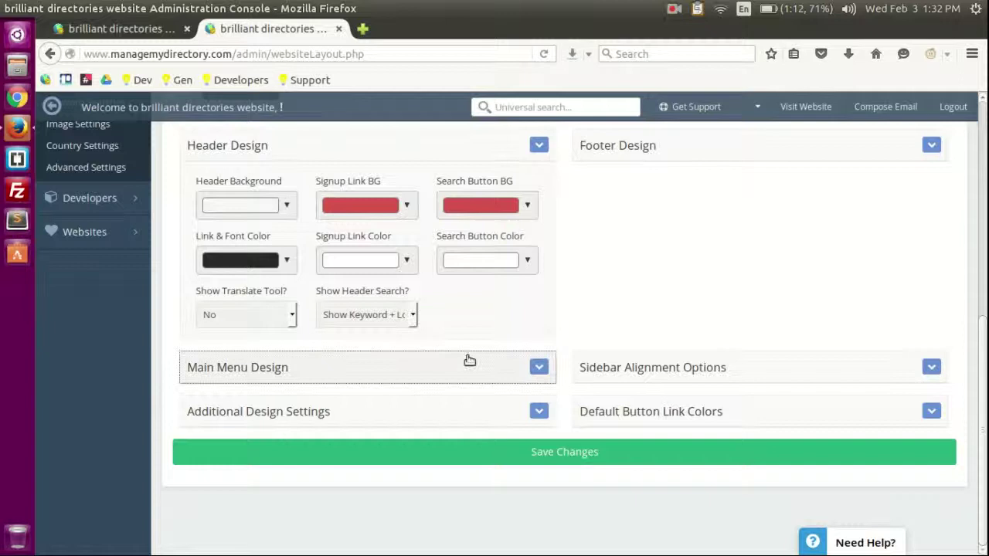
pyautogui.click(469, 361)
pyautogui.scroll(-3, 683, 340)
pyautogui.scroll(5, 688, 322)
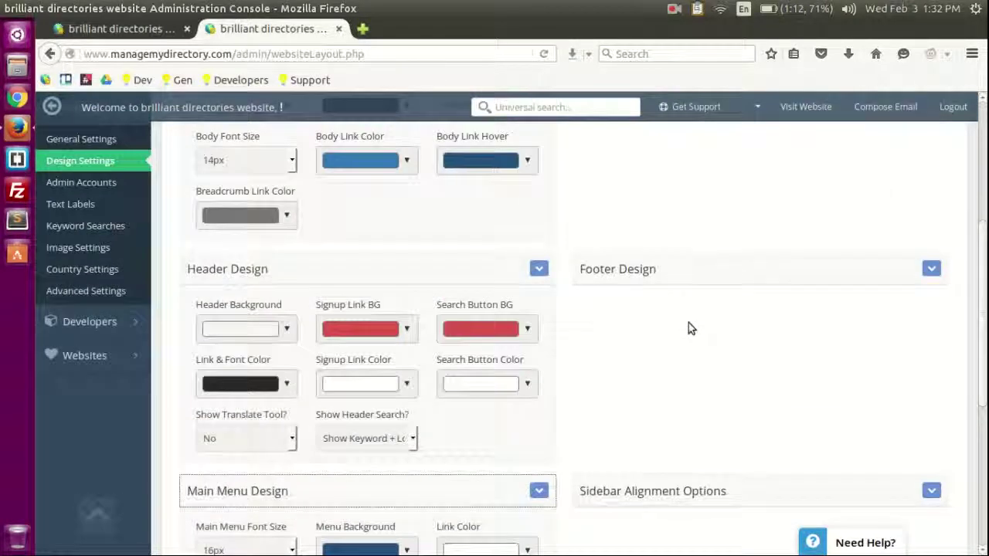
pyautogui.scroll(5, 688, 328)
# Step: In Homepage Layout, expand Homepage Search Settings, then go to the Homepage Slideshow tab
pyautogui.click(315, 173)
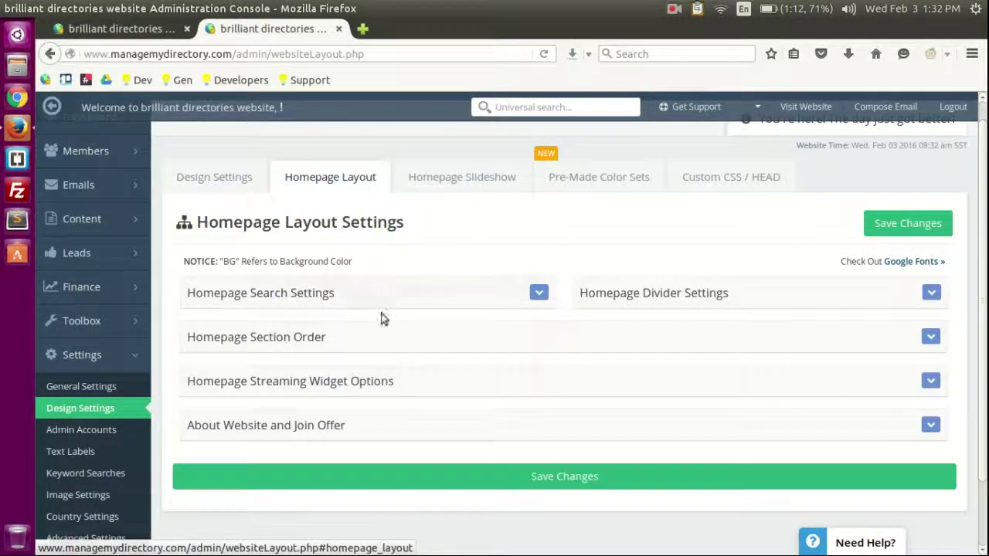
pyautogui.click(407, 287)
pyautogui.scroll(-5, 595, 245)
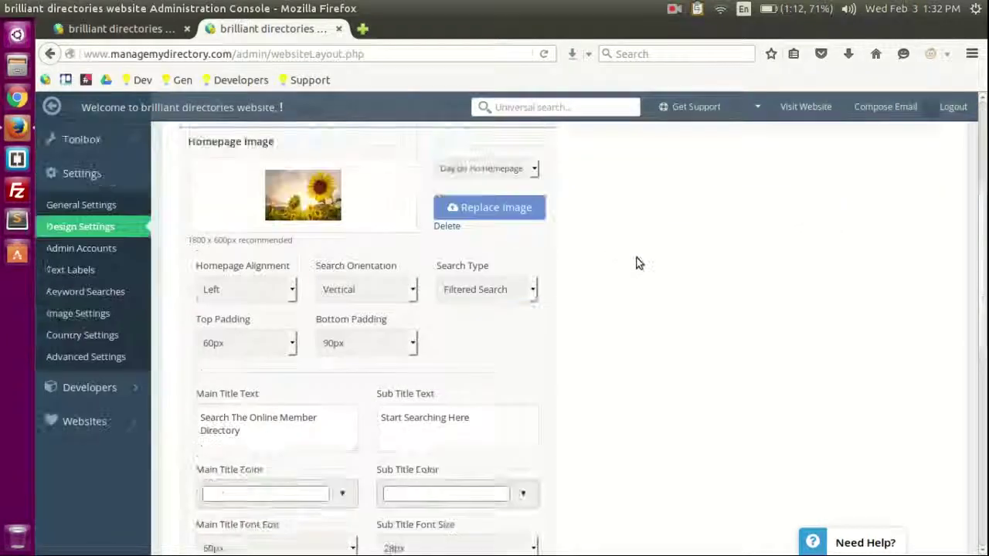
pyautogui.scroll(3, 638, 264)
pyautogui.scroll(3, 433, 267)
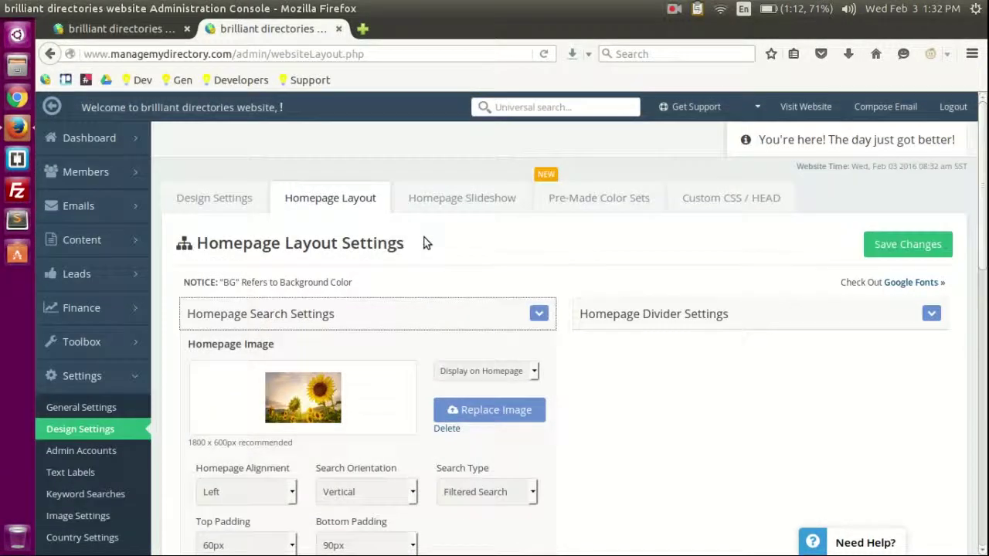
pyautogui.click(454, 198)
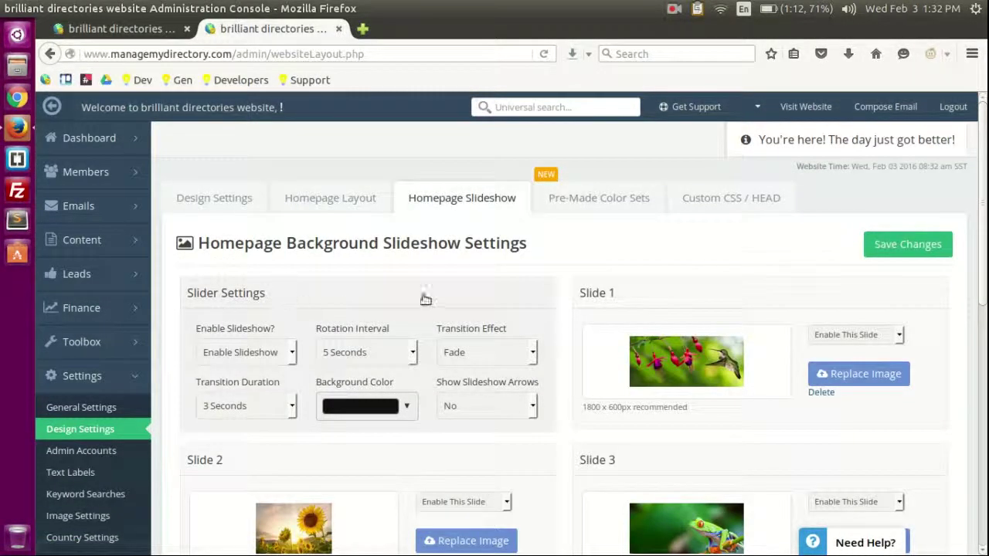
# Step: Open the live directory site in a new tab via Visit Website to view the slideshow
pyautogui.scroll(-1, 467, 249)
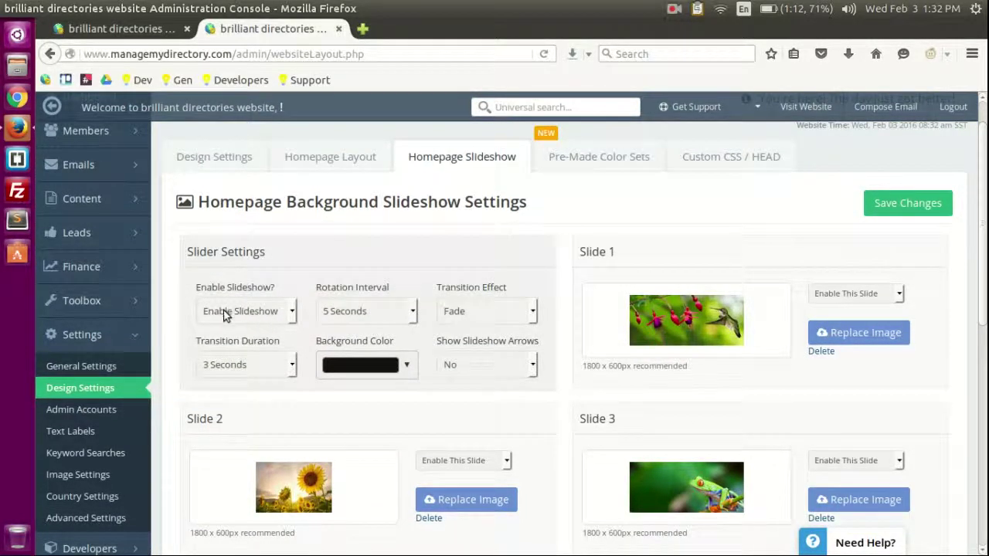
pyautogui.scroll(1, 585, 229)
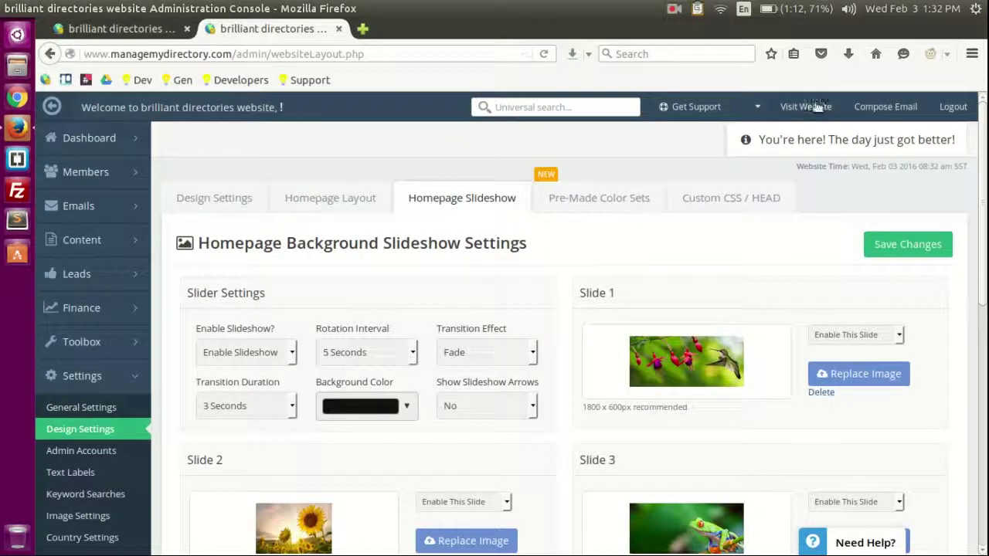
pyautogui.click(817, 106)
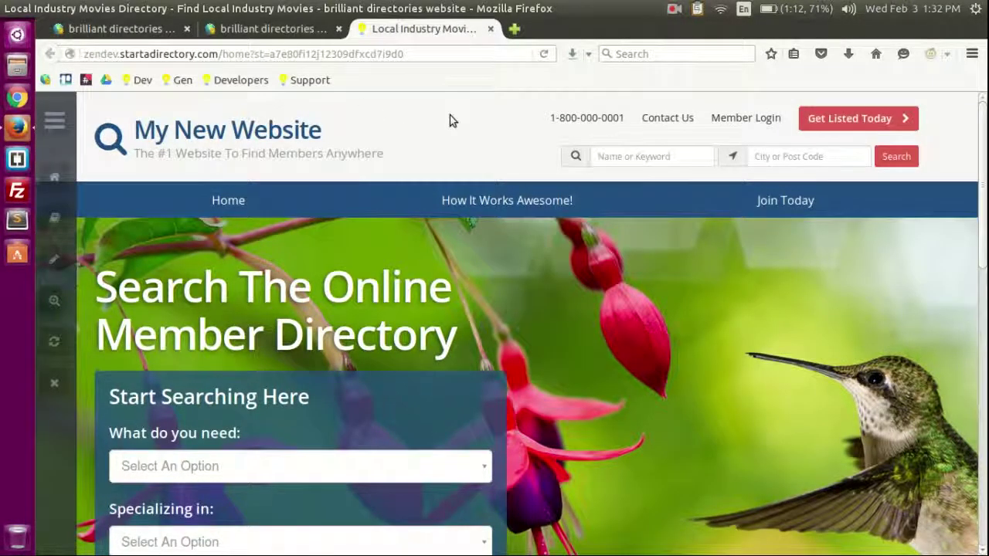
pyautogui.scroll(-2, 494, 139)
pyautogui.scroll(2, 627, 238)
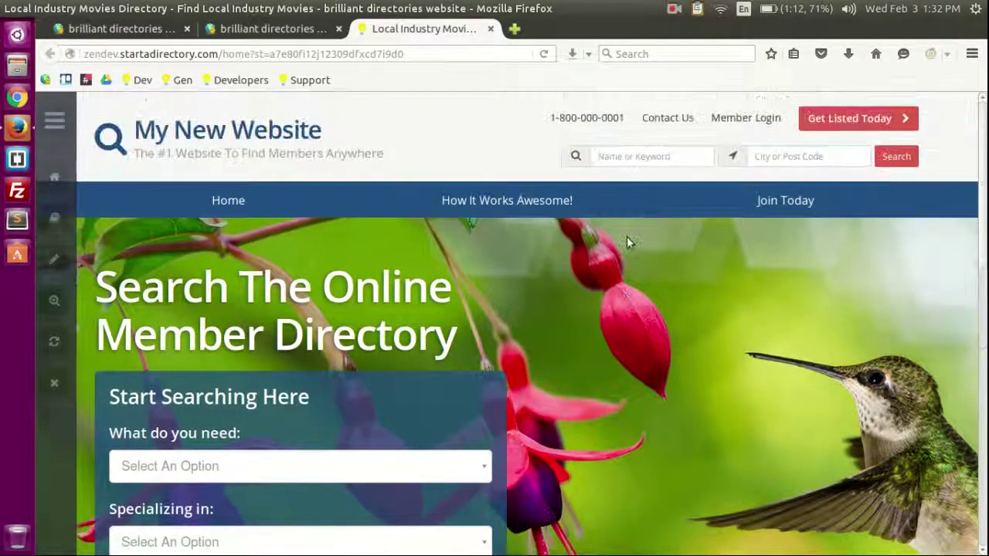
pyautogui.scroll(-1, 627, 238)
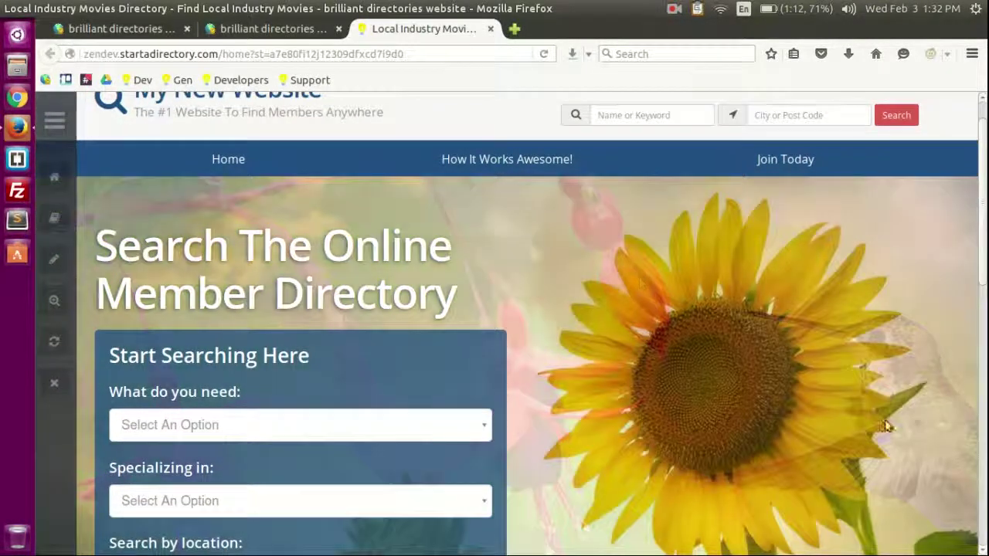
# Step: Set Enable Slideshow to Disable Slideshow and save the change
pyautogui.click(262, 31)
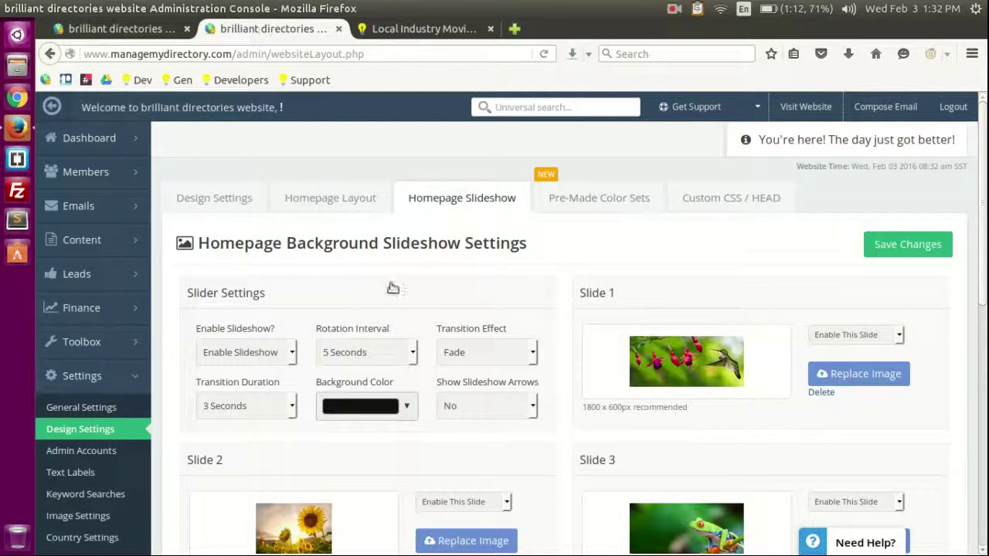
pyautogui.click(246, 354)
pyautogui.click(240, 384)
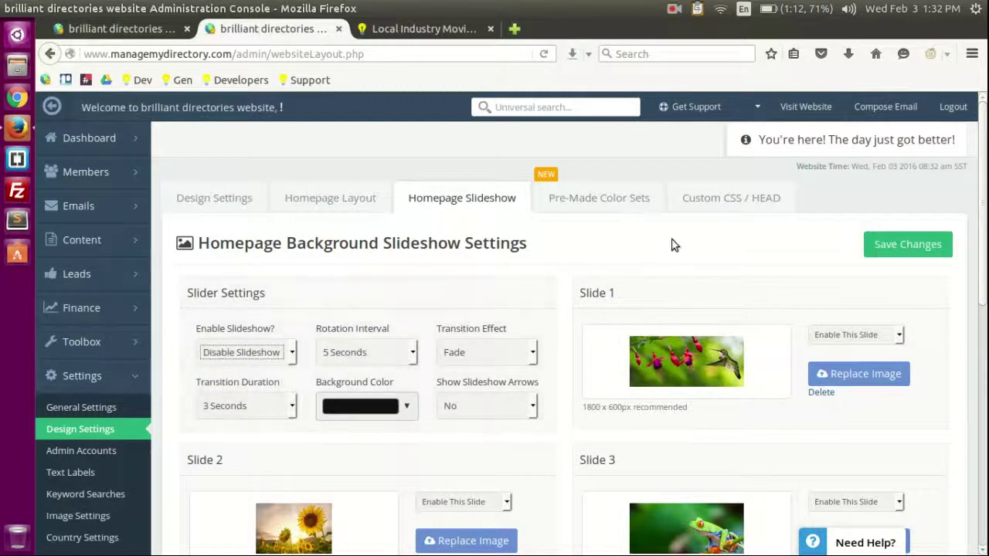
pyautogui.click(871, 245)
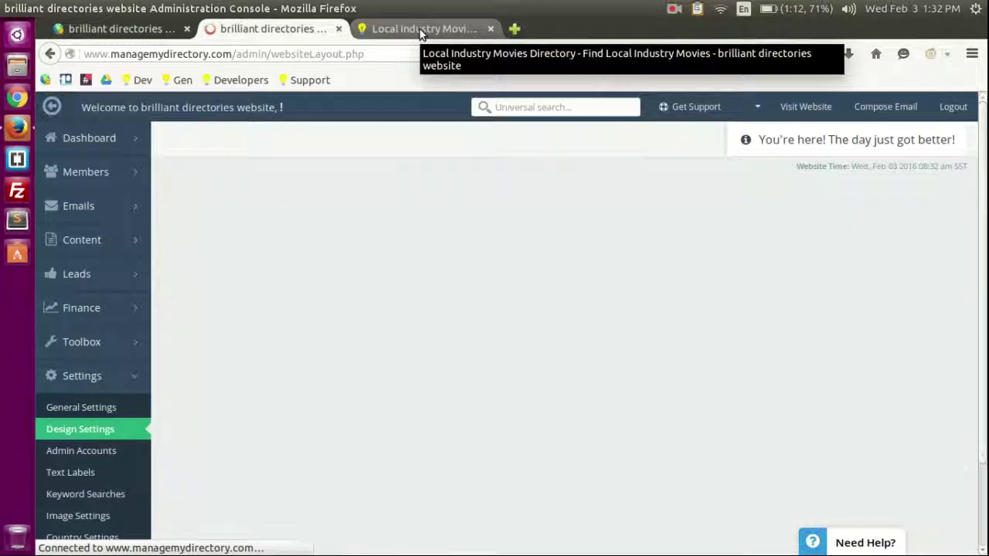
# Step: Reload the live homepage to confirm only the sunflower image shows, then reopen Homepage Layout
pyautogui.click(421, 30)
pyautogui.click(401, 49)
pyautogui.press('Return')
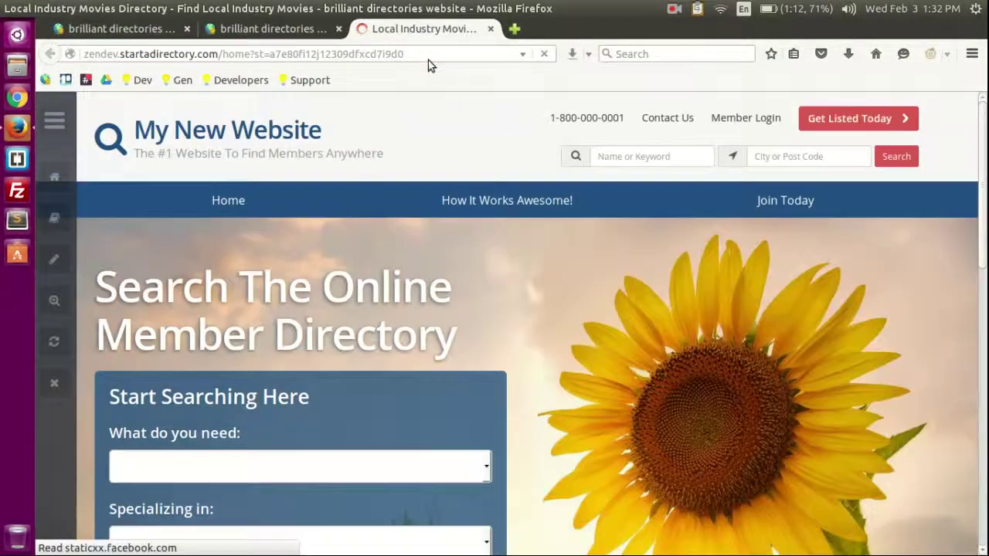
pyautogui.scroll(-5, 668, 266)
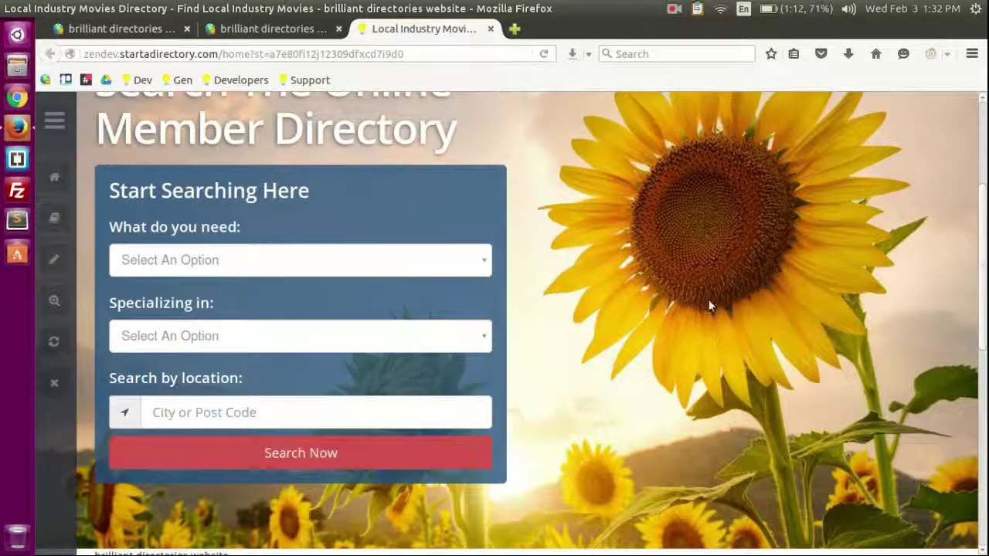
pyautogui.scroll(4, 711, 303)
pyautogui.scroll(-2, 737, 282)
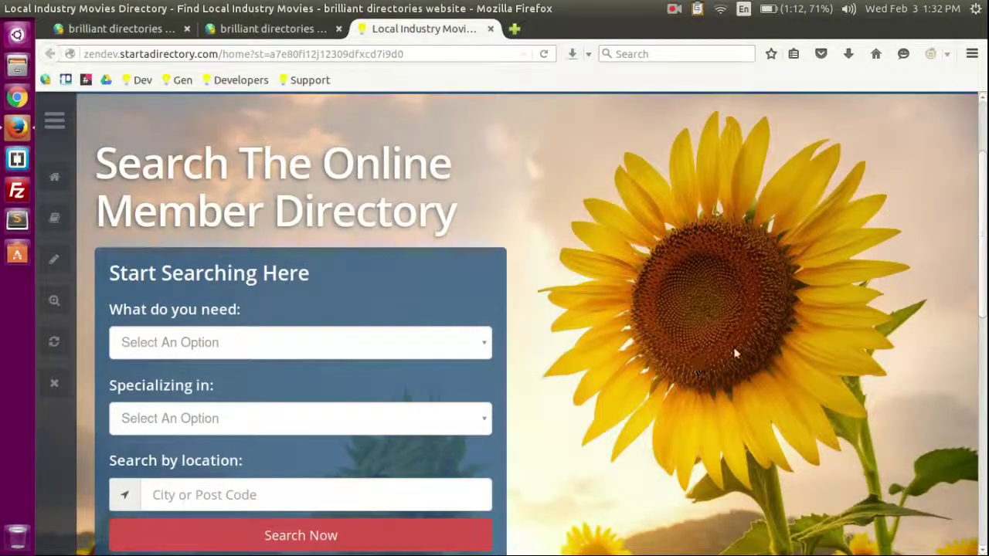
pyautogui.click(263, 29)
pyautogui.click(320, 255)
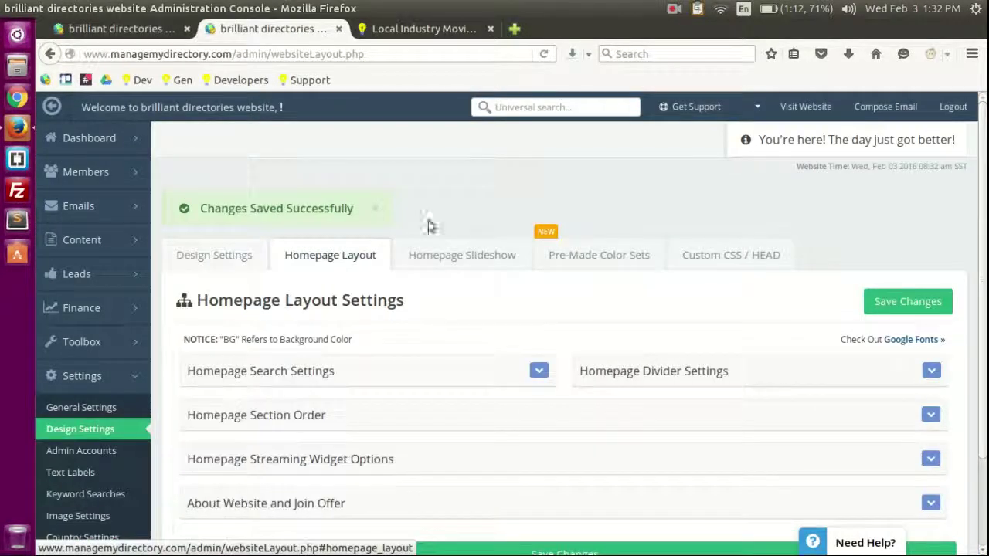
# Step: Replace the homepage search image with slide3 (waterfall cliff) and save it
pyautogui.click(322, 370)
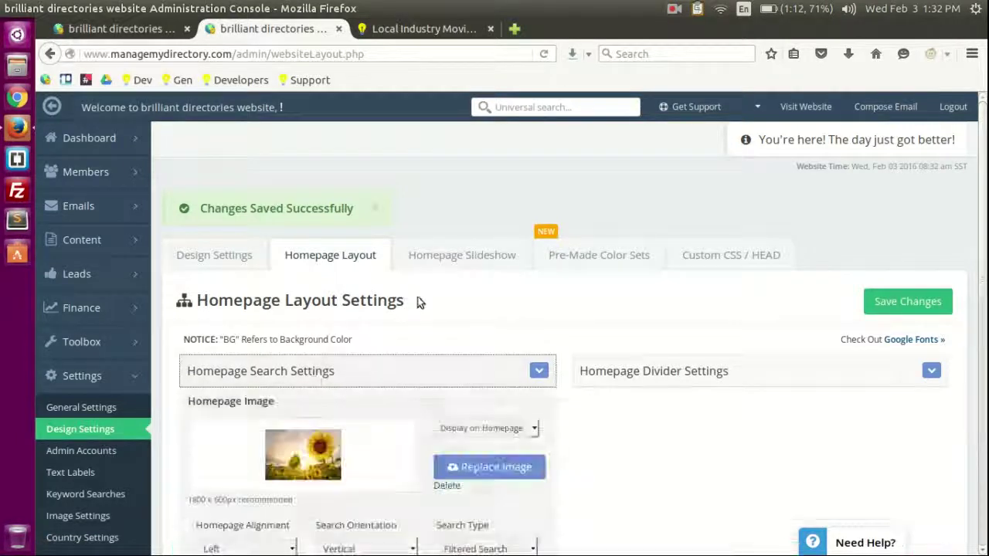
pyautogui.scroll(-5, 330, 280)
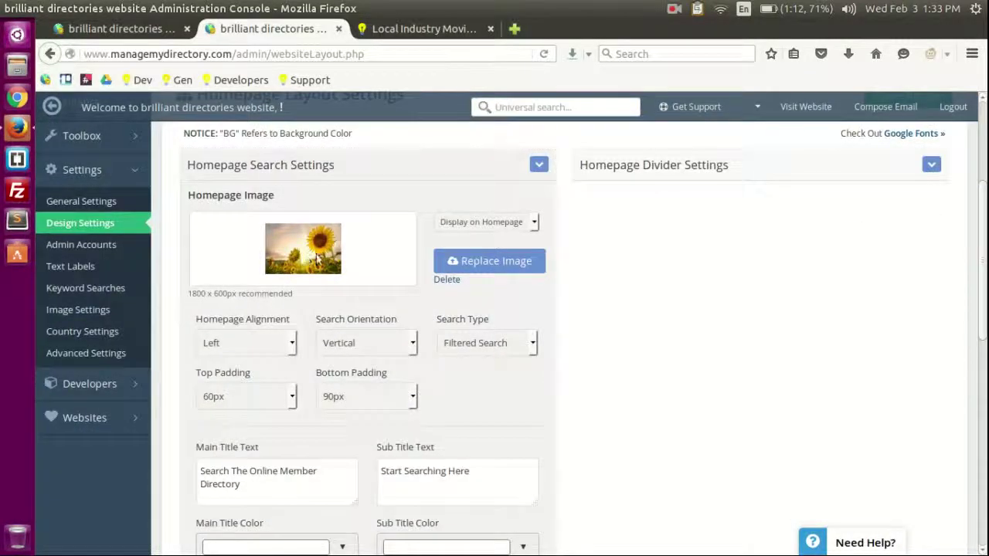
pyautogui.click(487, 261)
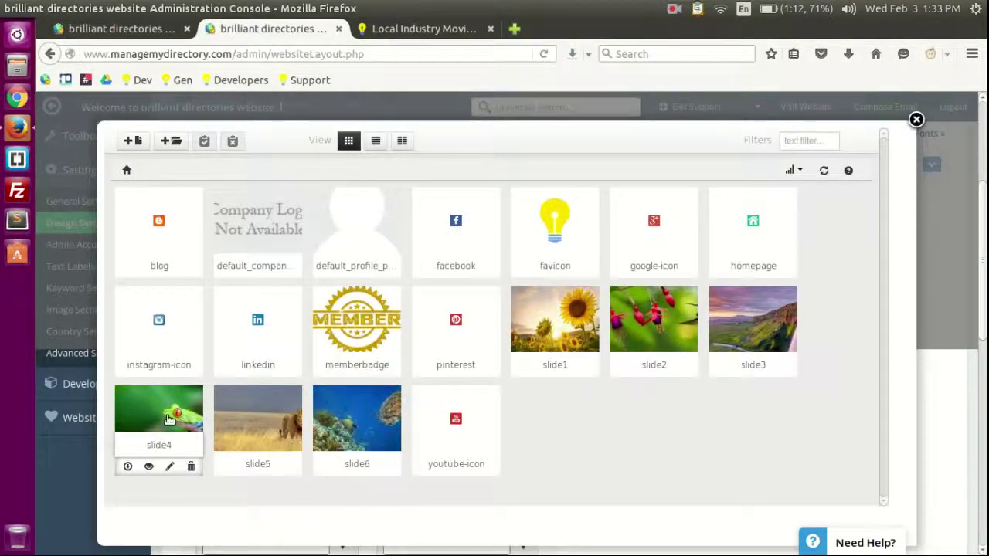
pyautogui.click(750, 312)
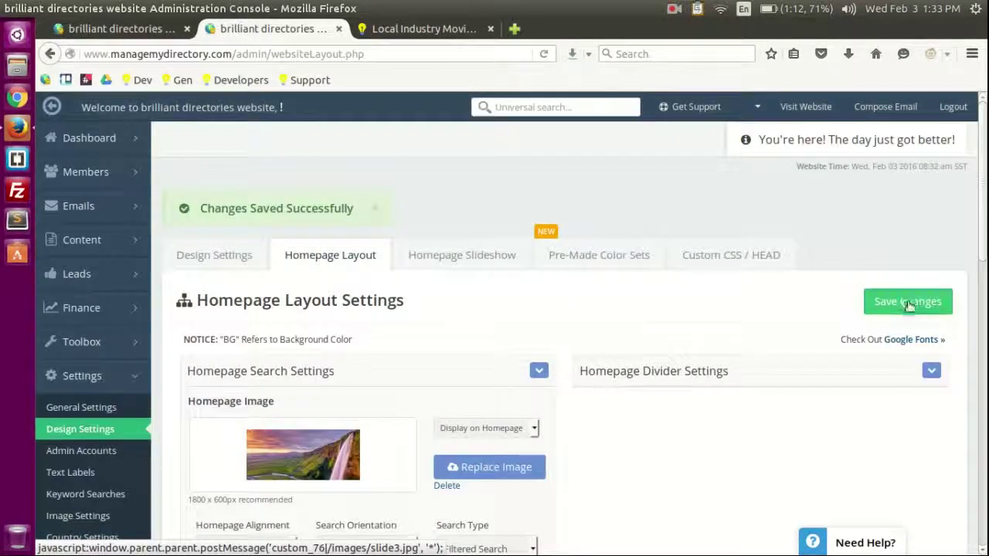
pyautogui.click(911, 302)
pyautogui.click(394, 29)
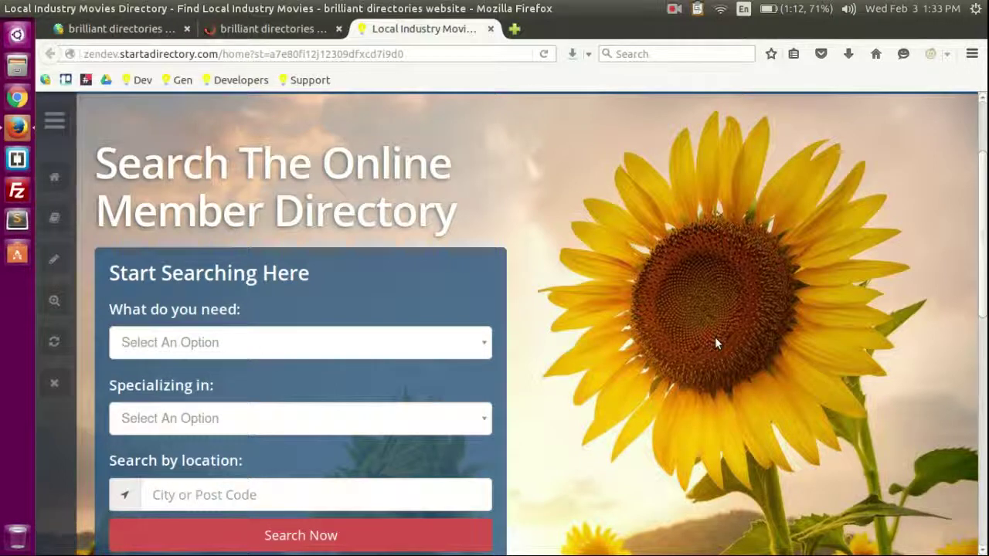
# Step: Reload the live homepage to confirm the slide3 waterfall cliff image, then reopen Homepage Layout
pyautogui.press('F5')
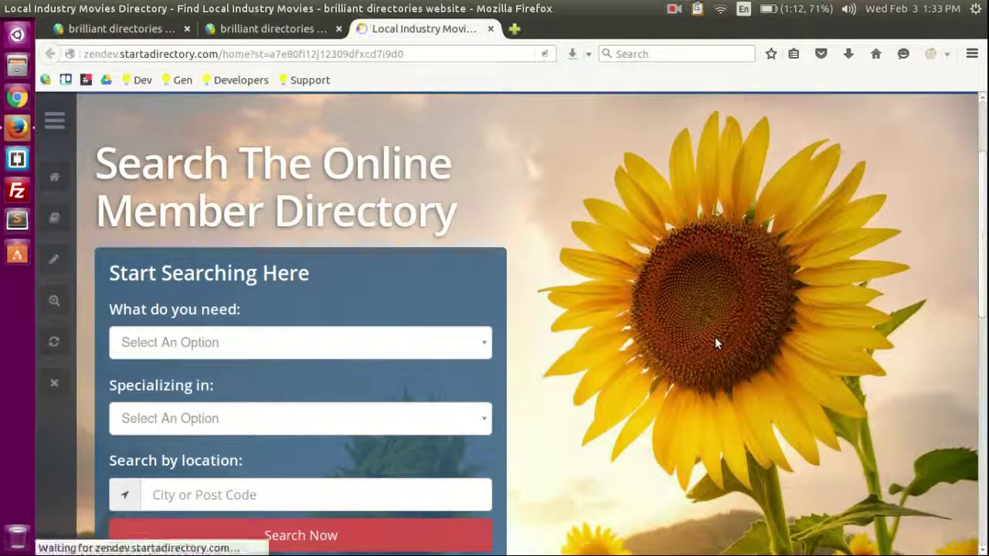
pyautogui.click(255, 29)
pyautogui.click(355, 29)
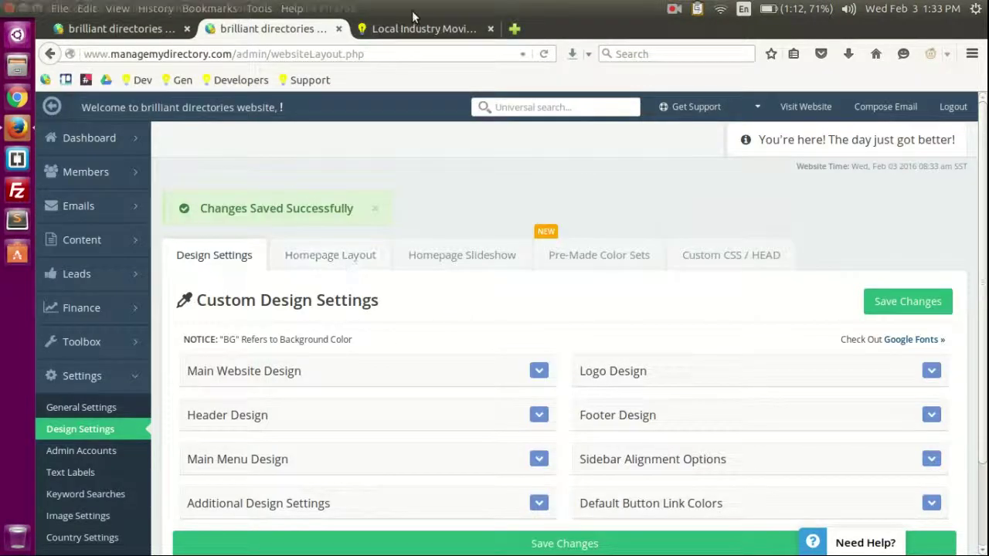
pyautogui.moveTo(168, 276); pyautogui.dragTo(376, 280)
pyautogui.click(352, 370)
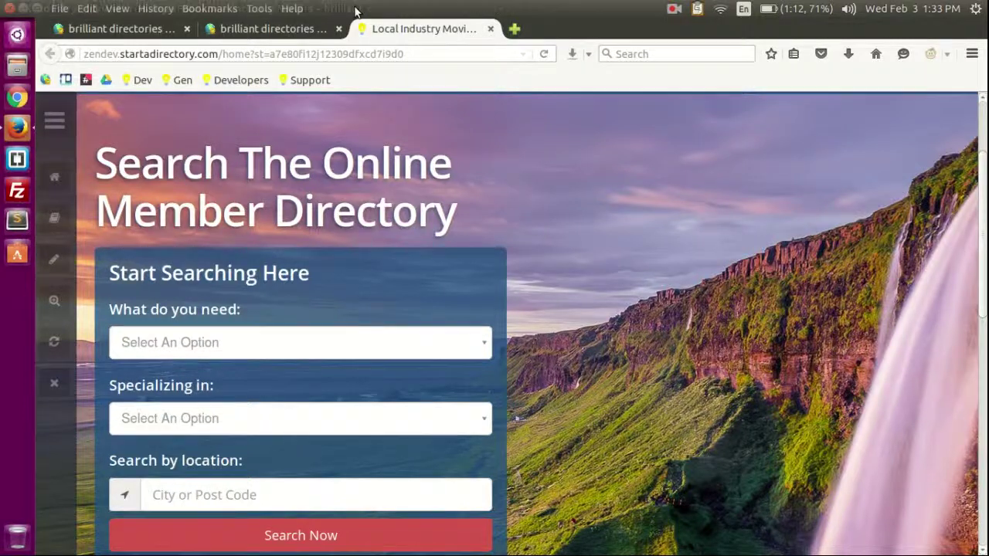
pyautogui.click(266, 29)
pyautogui.click(374, 255)
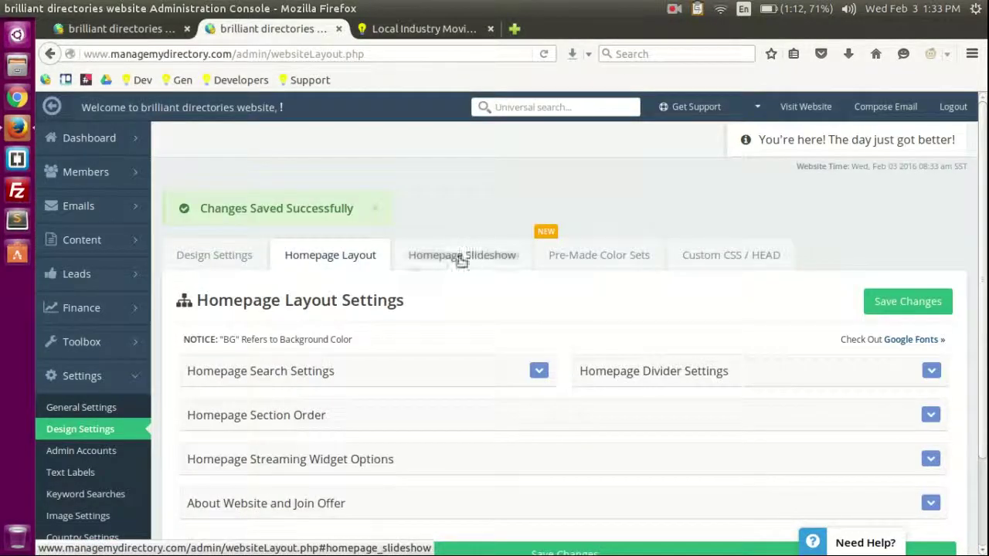
# Step: Set the homepage Search Type to Clickable USA Map and save
pyautogui.scroll(-3, 335, 270)
pyautogui.click(324, 270)
pyautogui.scroll(-5, 701, 330)
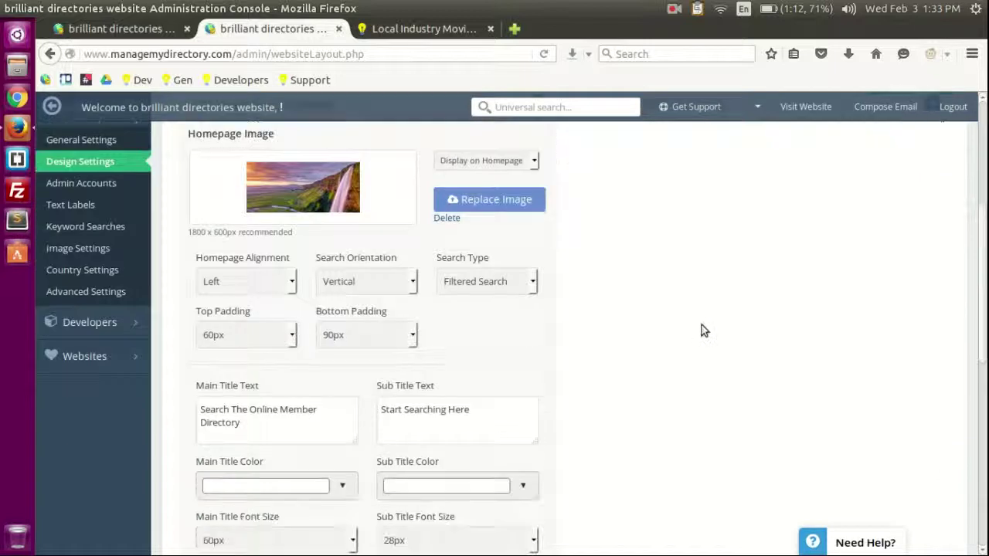
pyautogui.click(465, 281)
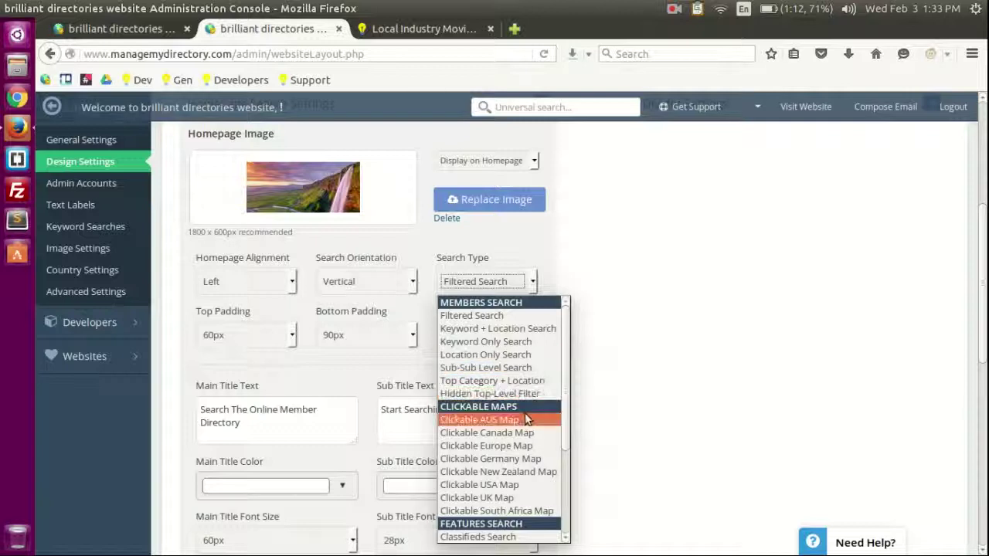
pyautogui.click(514, 492)
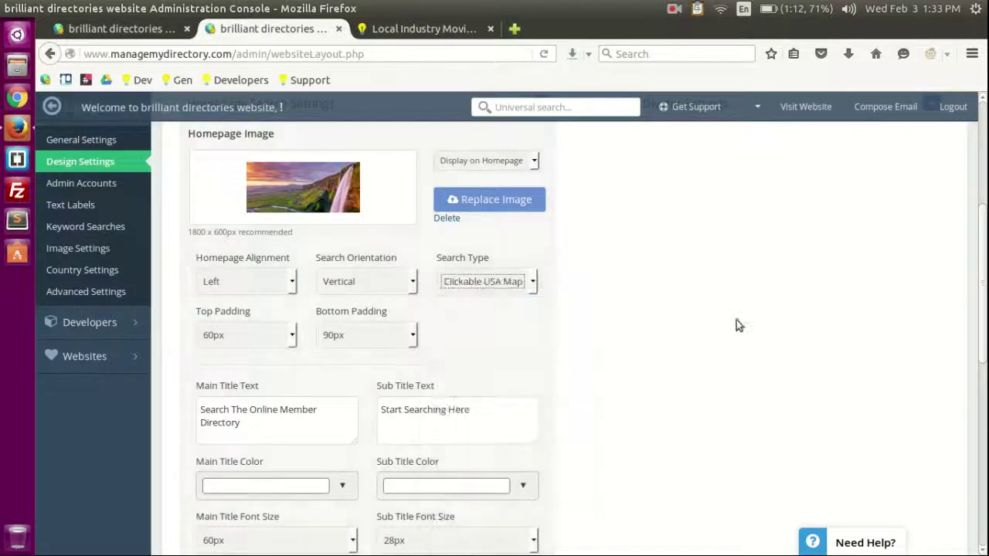
pyautogui.scroll(3, 736, 319)
pyautogui.click(912, 281)
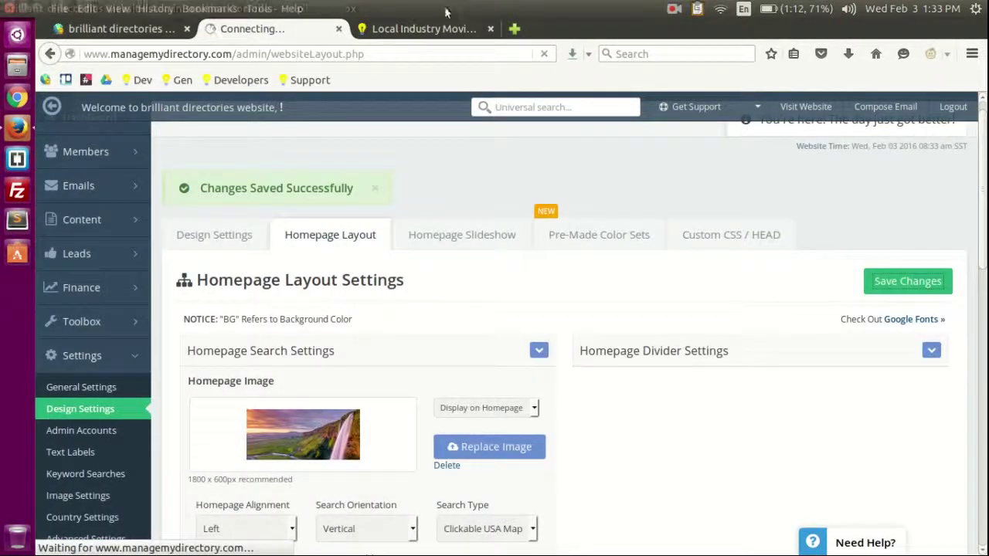
# Step: On the reloaded live site, click South Dakota to get one Sample Listing, then return to admin
pyautogui.click(401, 30)
pyautogui.press('F5')
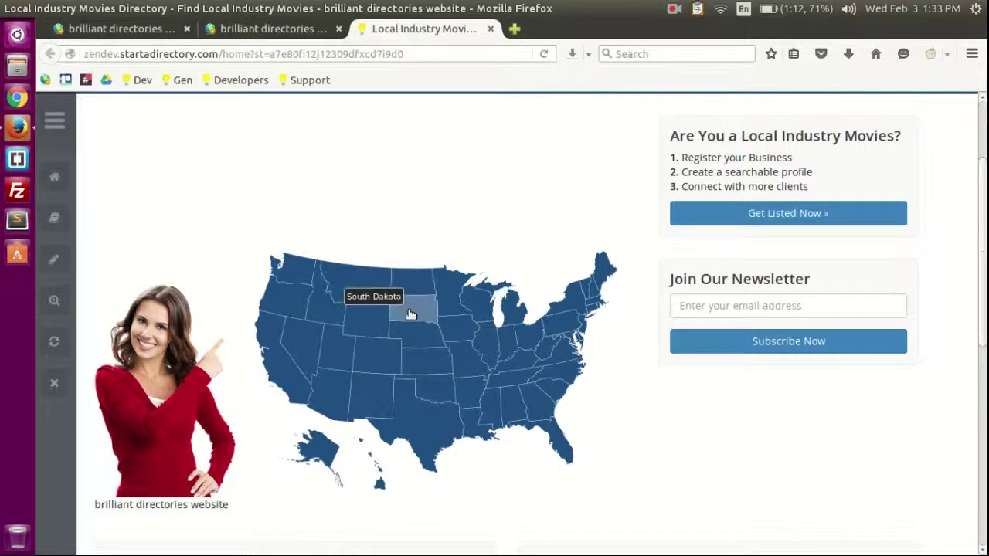
pyautogui.click(410, 314)
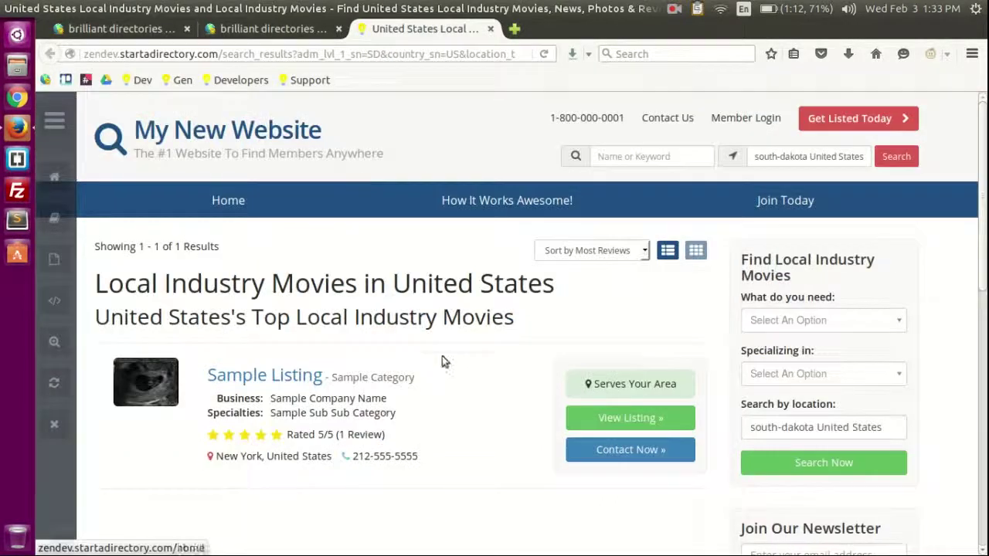
pyautogui.click(239, 143)
pyautogui.scroll(-5, 466, 375)
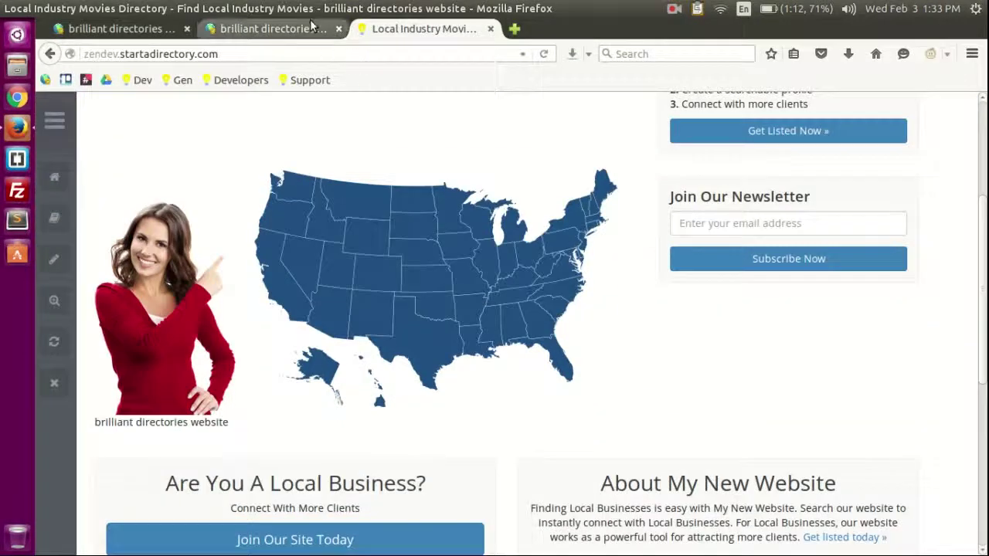
pyautogui.click(270, 28)
pyautogui.click(366, 255)
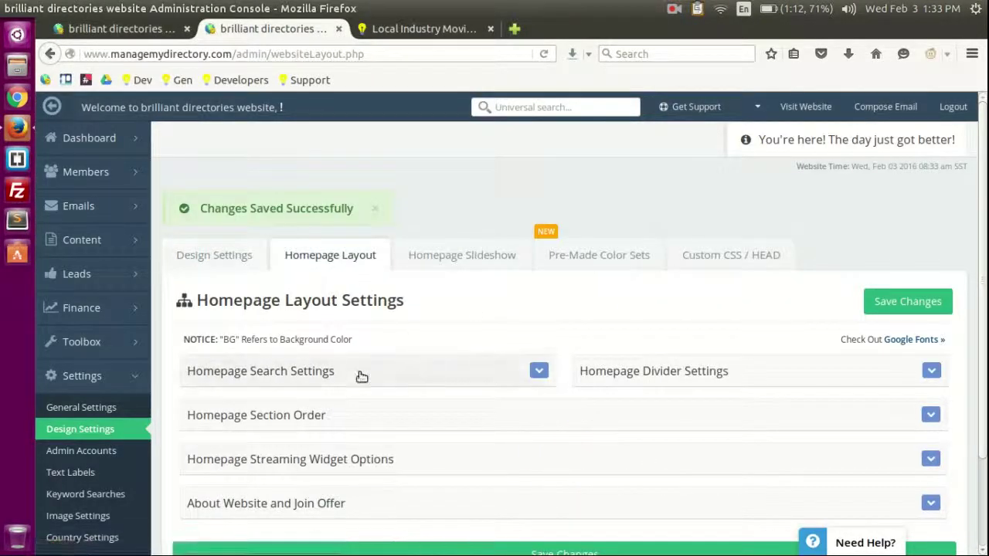
# Step: Expand the homepage search settings and review the available search types
pyautogui.click(360, 374)
pyautogui.scroll(-3, 482, 327)
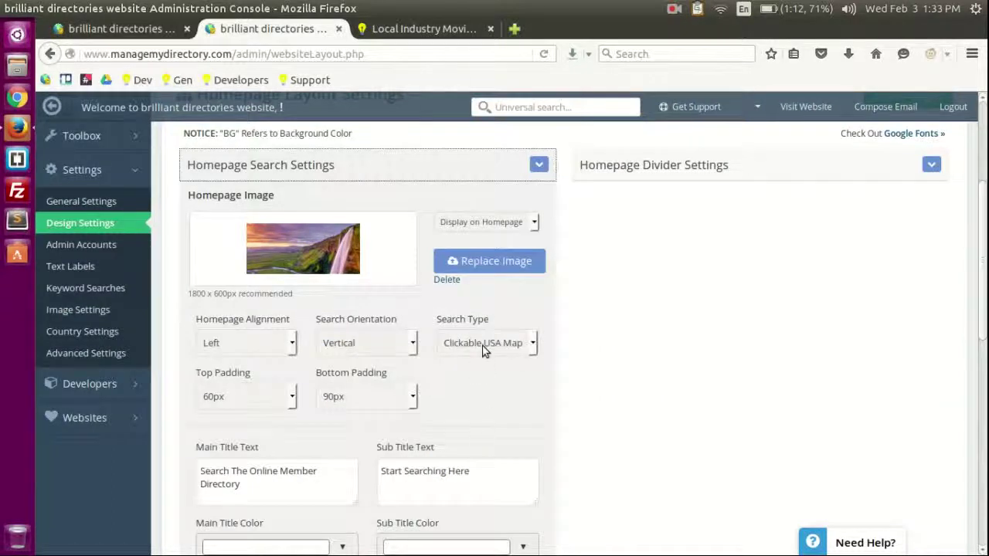
pyautogui.click(483, 349)
pyautogui.scroll(-4, 672, 372)
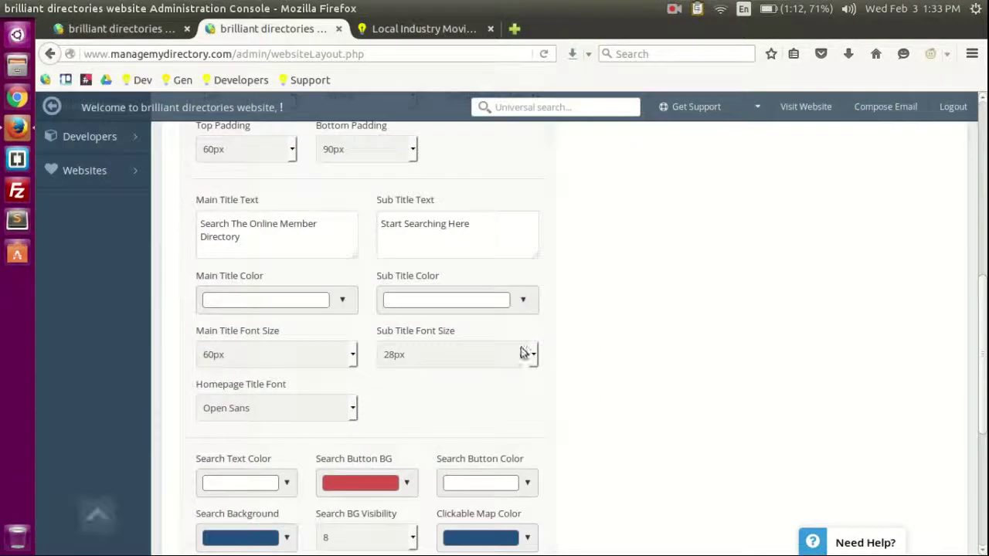
pyautogui.scroll(-2, 478, 285)
pyautogui.scroll(3, 459, 364)
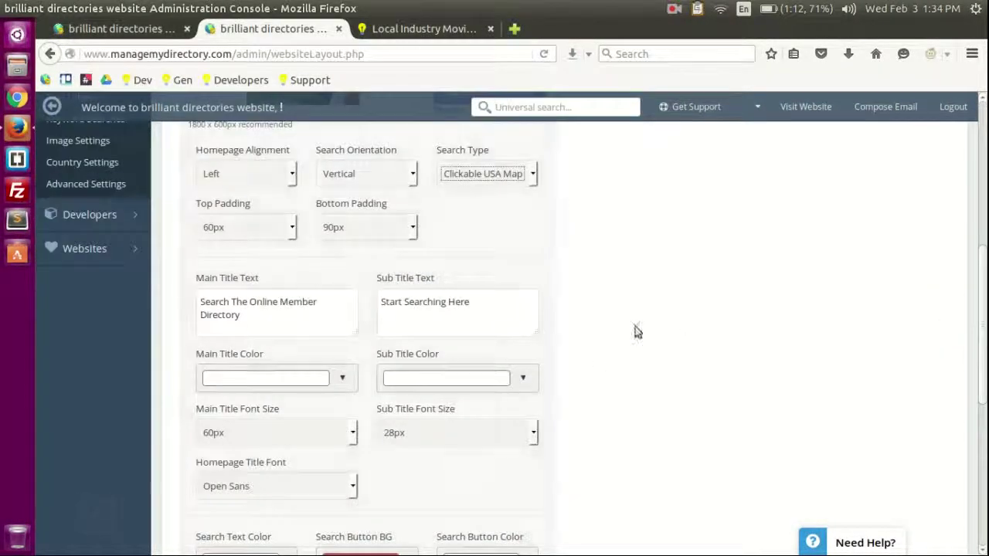
# Step: Change the homepage main title to 'This site is awesome!' and save the layout changes
pyautogui.hotkey('ctrl', 'a')
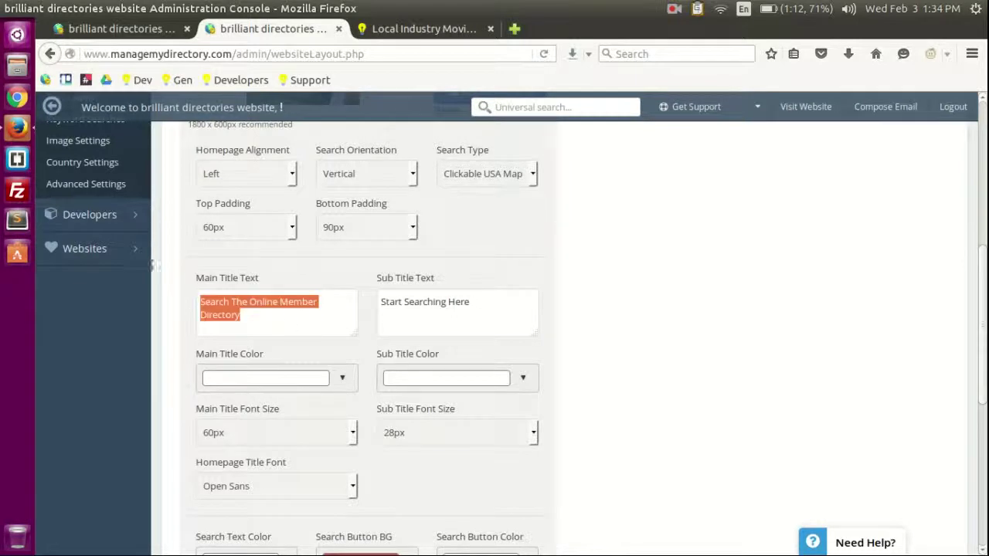
pyautogui.write('This site is aww')
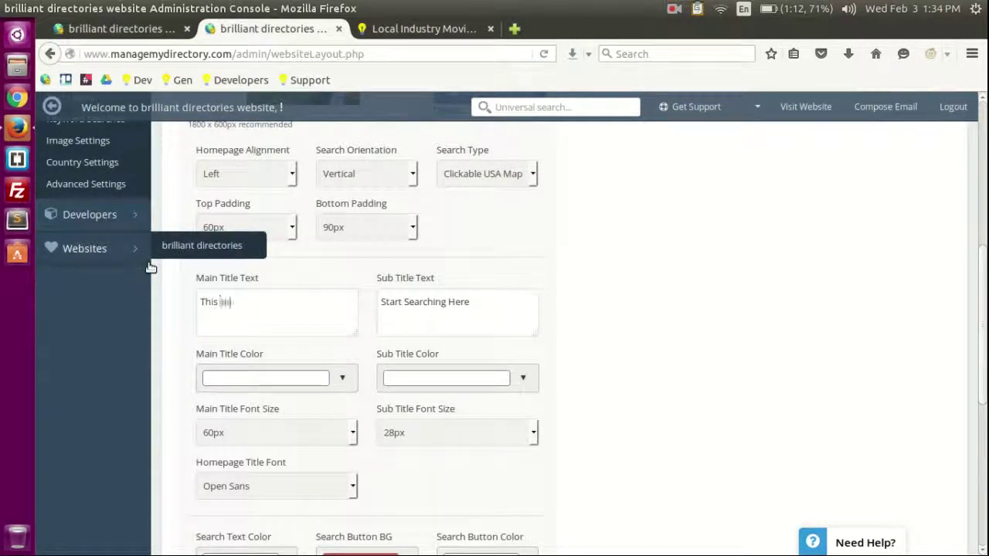
pyautogui.write('esome!')
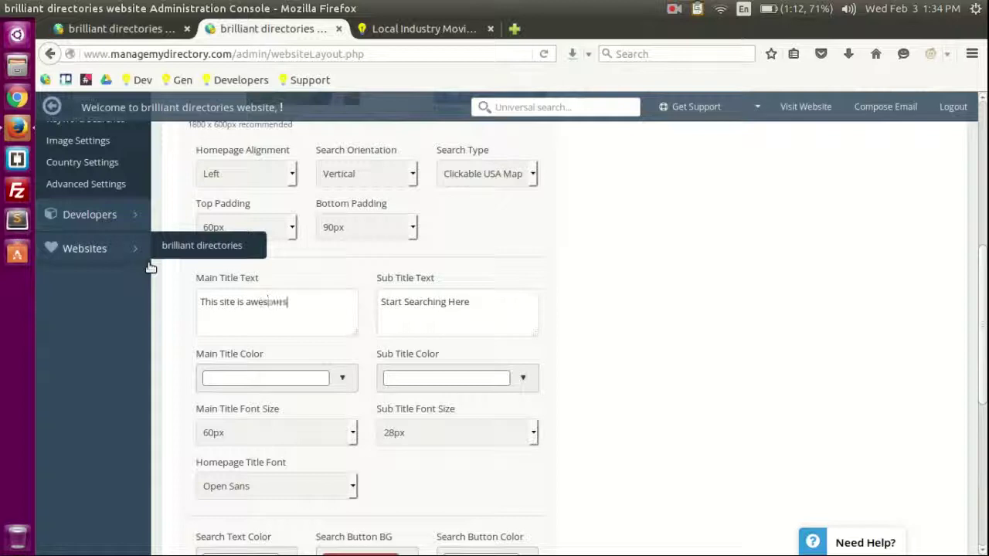
pyautogui.click(502, 303)
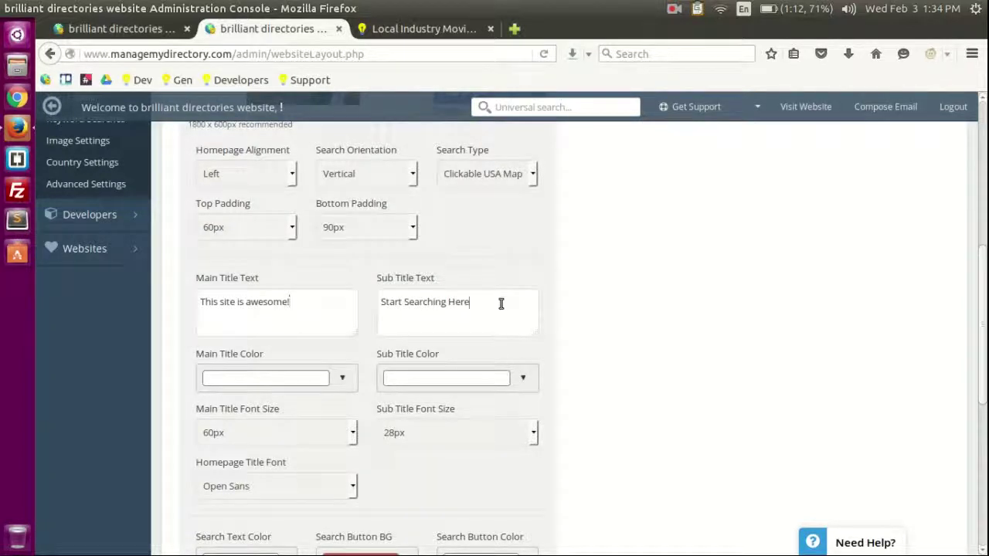
pyautogui.press('Return')
pyautogui.click(892, 303)
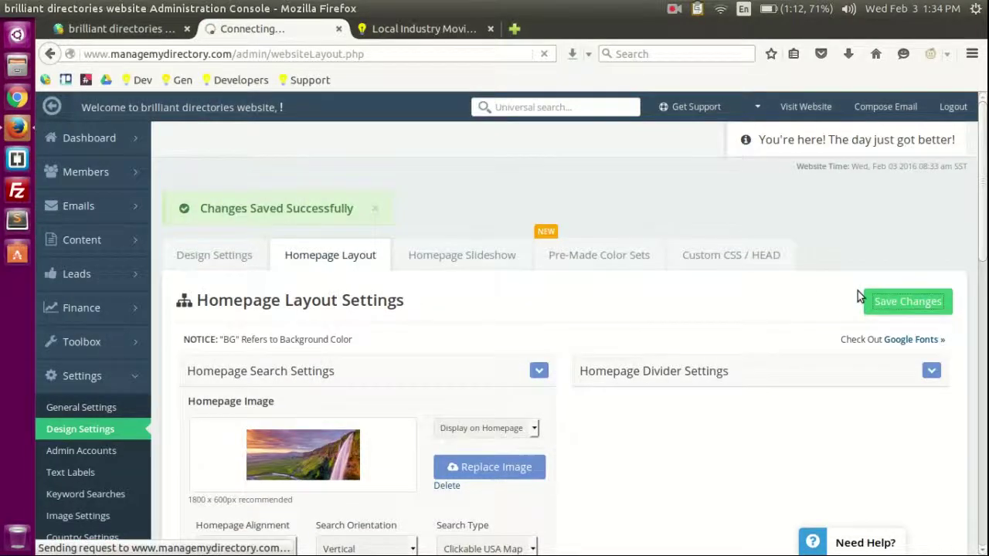
# Step: Reload the live directory site to check the new title, then return to Design Settings
pyautogui.hotkey('ctrl', 'Tab')
pyautogui.scroll(3, 466, 298)
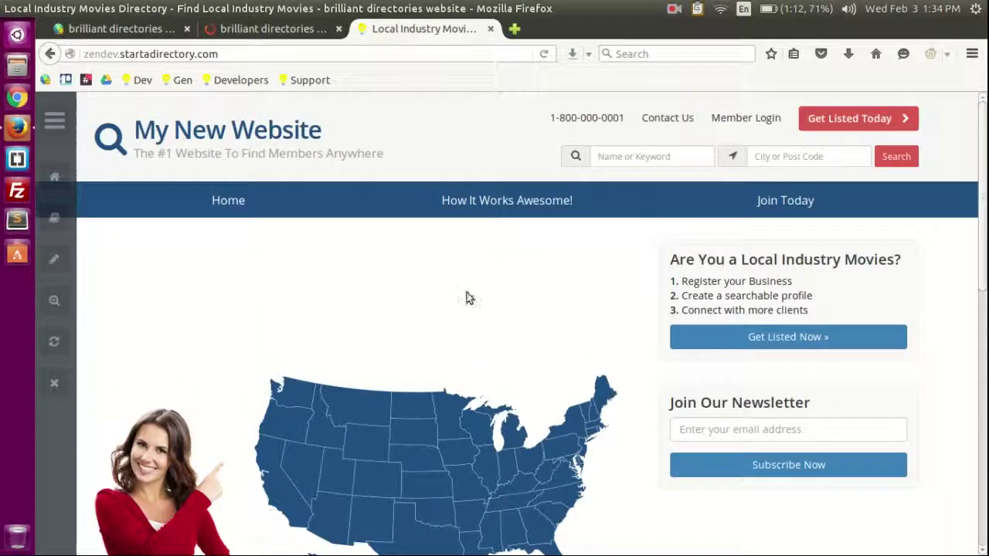
pyautogui.press('F5')
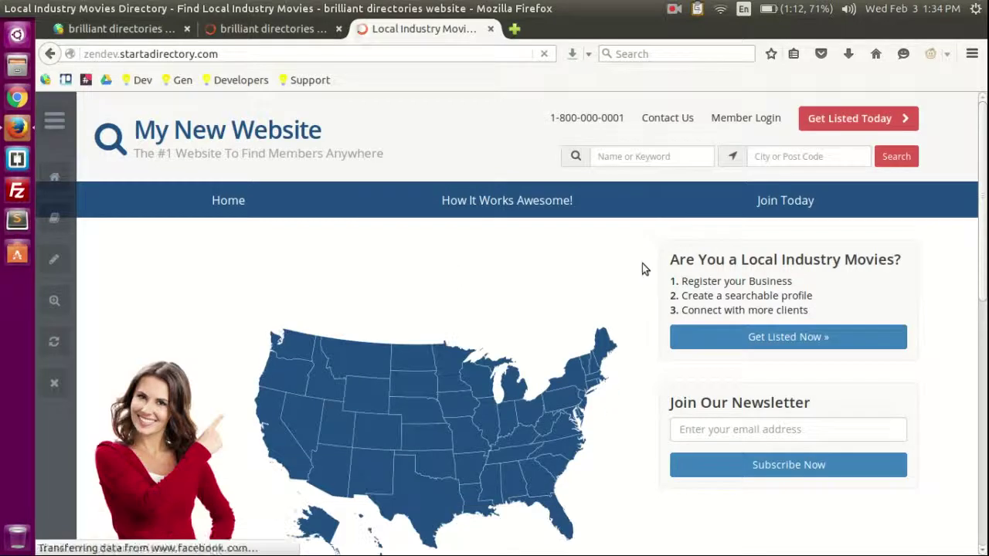
pyautogui.scroll(-5, 638, 273)
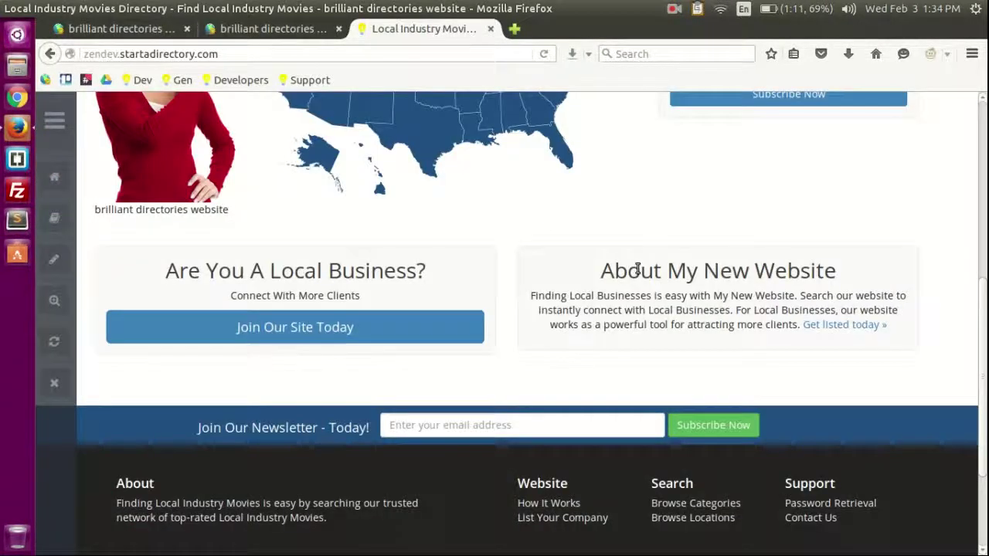
pyautogui.scroll(5, 636, 264)
pyautogui.click(271, 28)
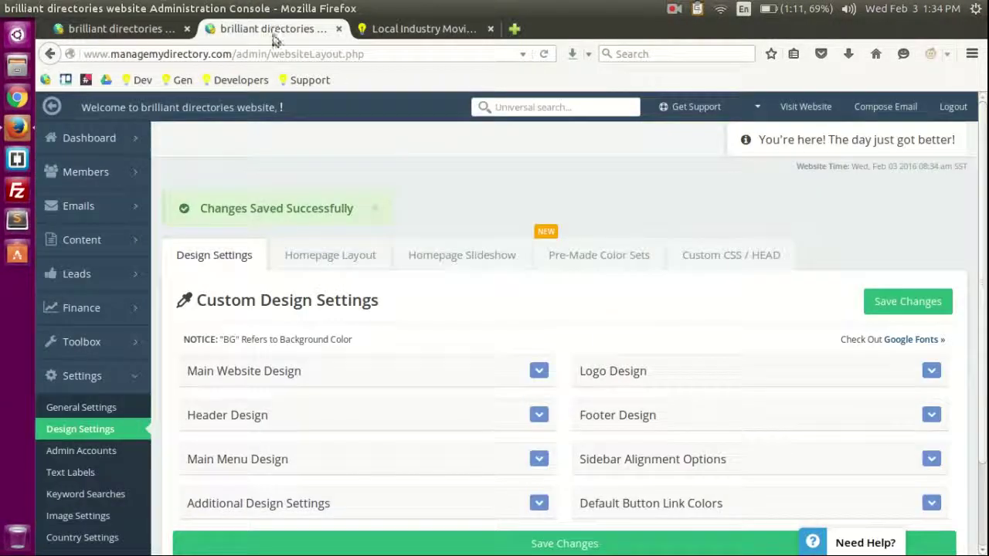
# Step: Set the Homepage Search Settings search type to Filtered Search and save
pyautogui.click(361, 264)
pyautogui.click(379, 360)
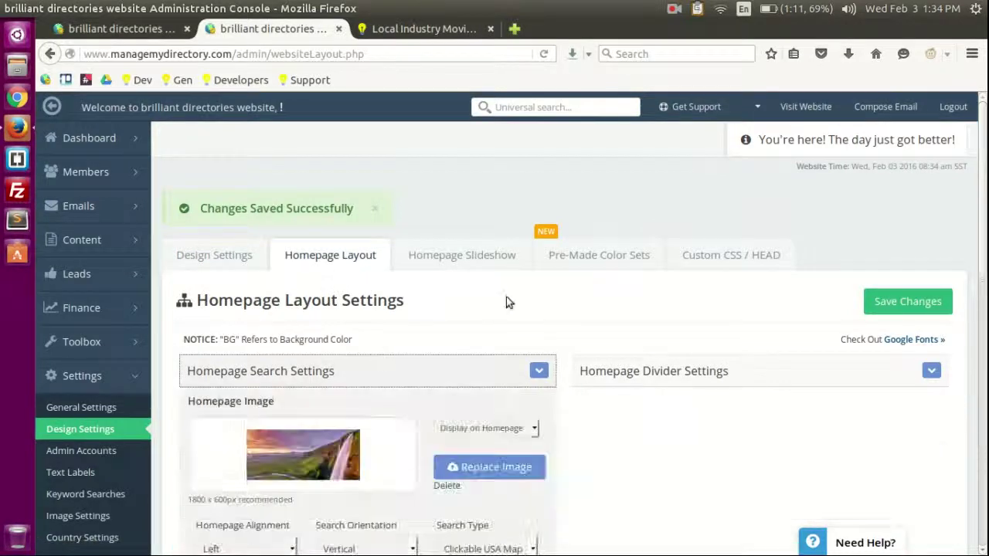
pyautogui.scroll(-5, 490, 274)
pyautogui.click(490, 263)
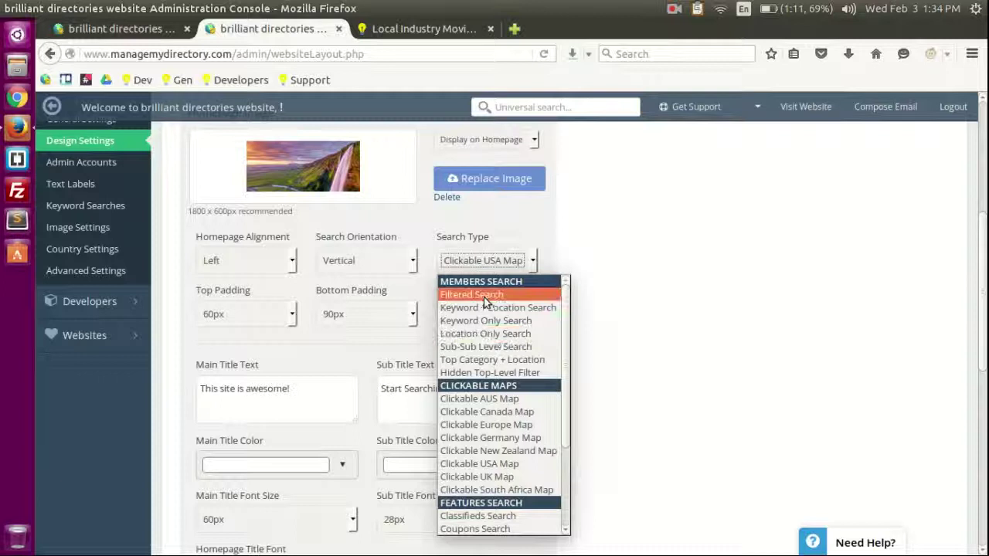
pyautogui.click(502, 295)
pyautogui.click(886, 303)
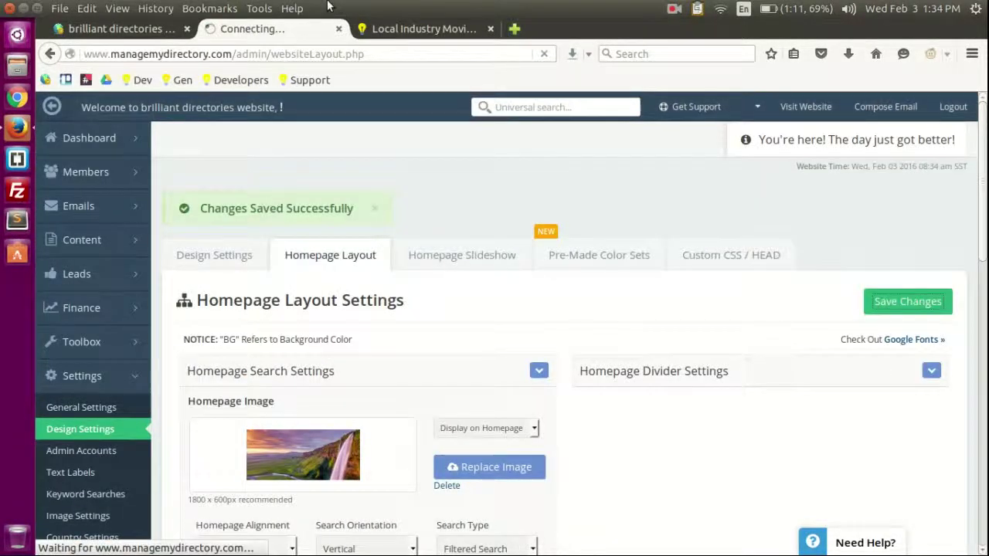
# Step: View the live homepage with the new title and filtered search fields
pyautogui.click(412, 24)
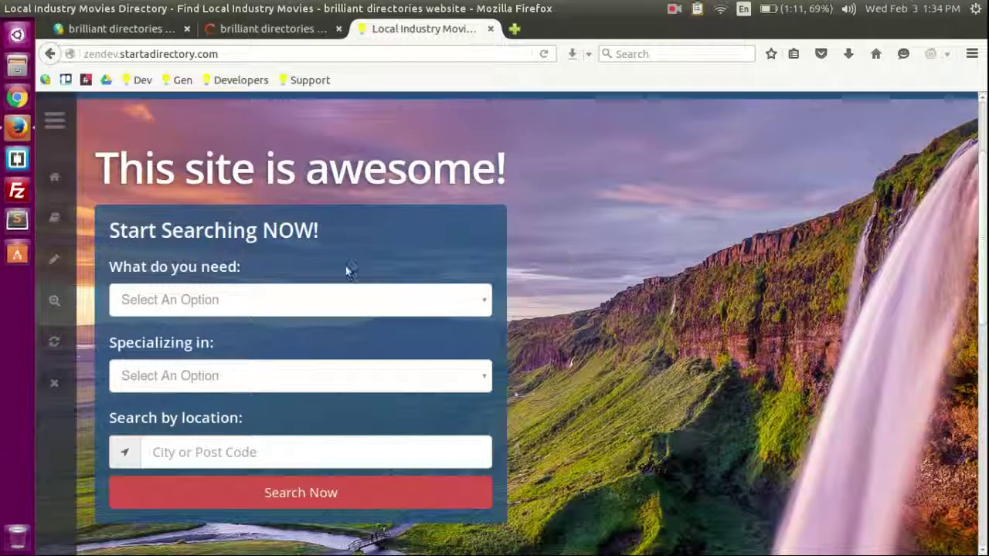
pyautogui.scroll(2, 346, 271)
pyautogui.moveTo(116, 247); pyautogui.dragTo(485, 248)
pyautogui.click(465, 248)
pyautogui.scroll(-10, 757, 324)
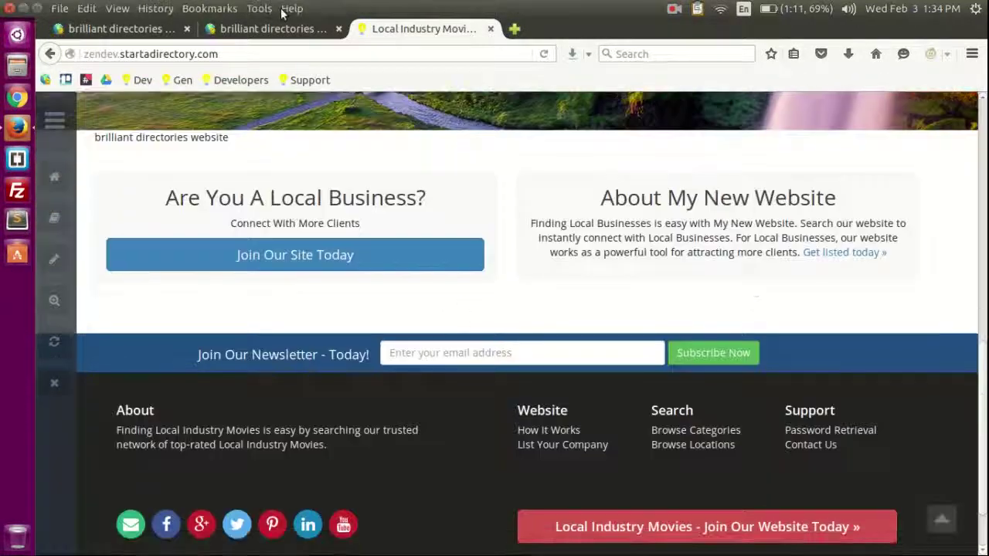
# Step: Apply the Blue Asphalt pre-made colour set in the admin design settings
pyautogui.click(272, 28)
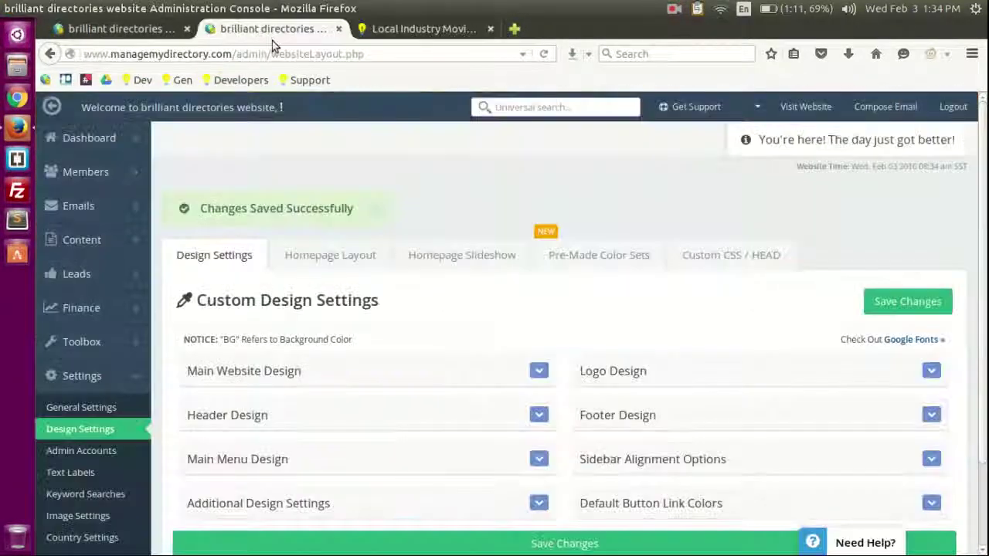
pyautogui.scroll(-2, 492, 232)
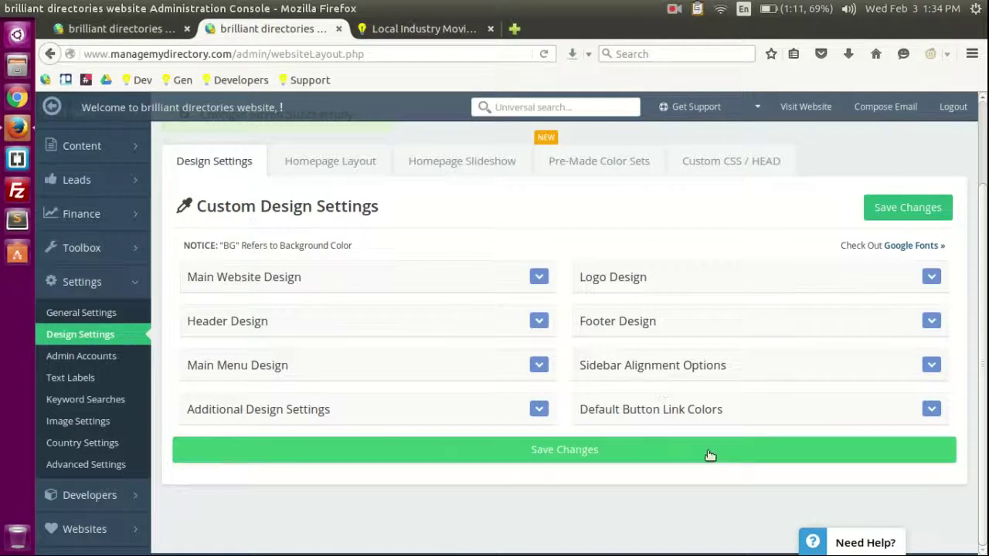
pyautogui.click(317, 412)
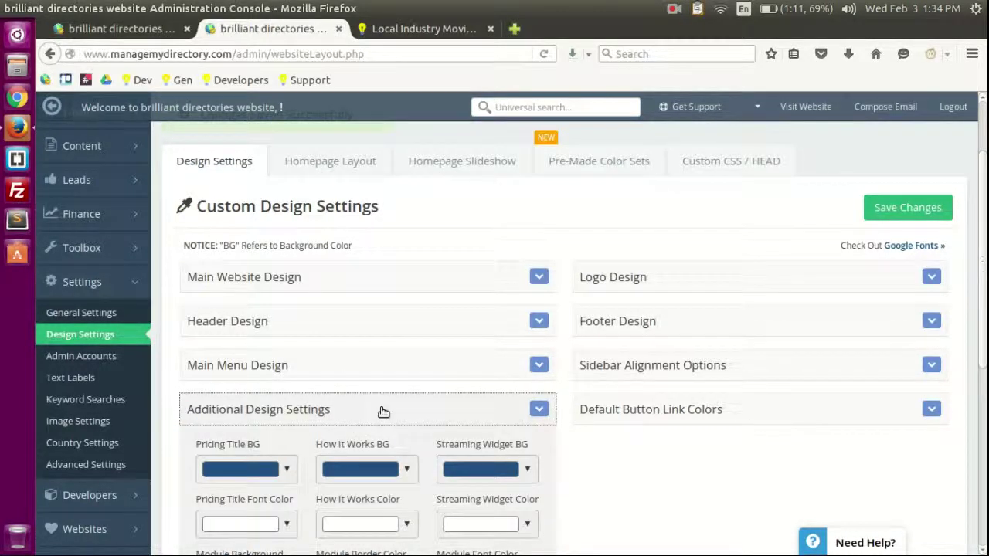
pyautogui.click(383, 412)
pyautogui.click(702, 409)
pyautogui.click(702, 408)
pyautogui.click(614, 162)
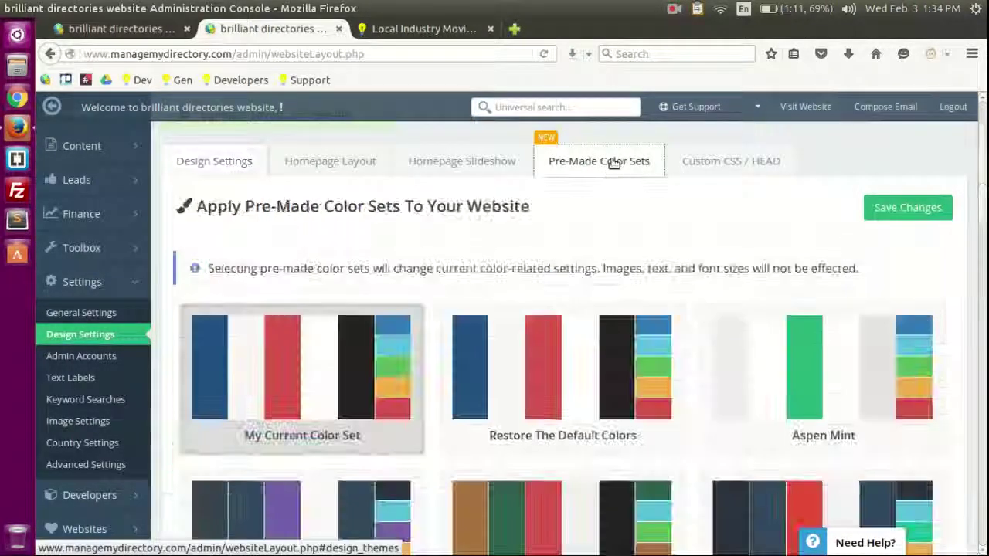
pyautogui.scroll(-5, 779, 408)
pyautogui.click(827, 302)
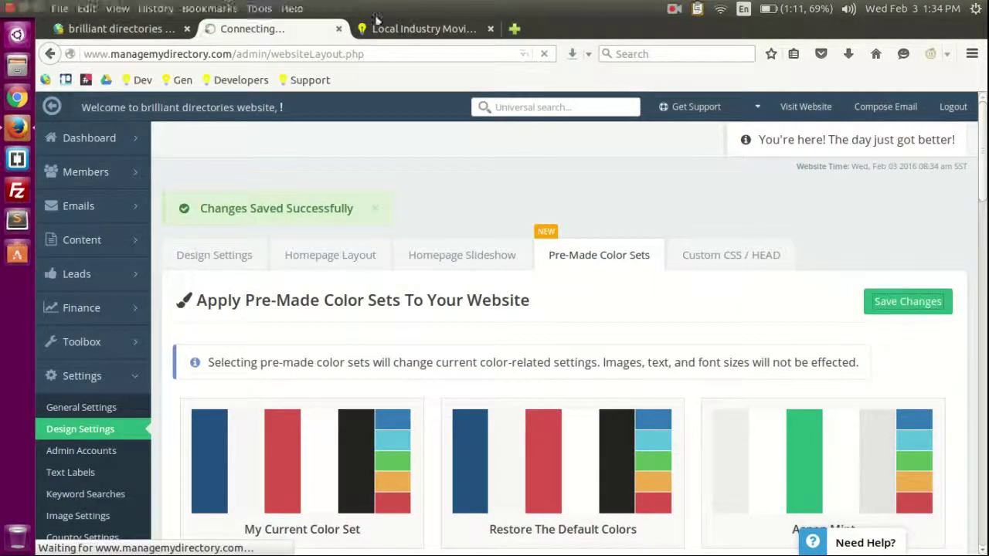
# Step: Reload the live directory site to see the darker button colours
pyautogui.click(378, 28)
pyautogui.press('F5')
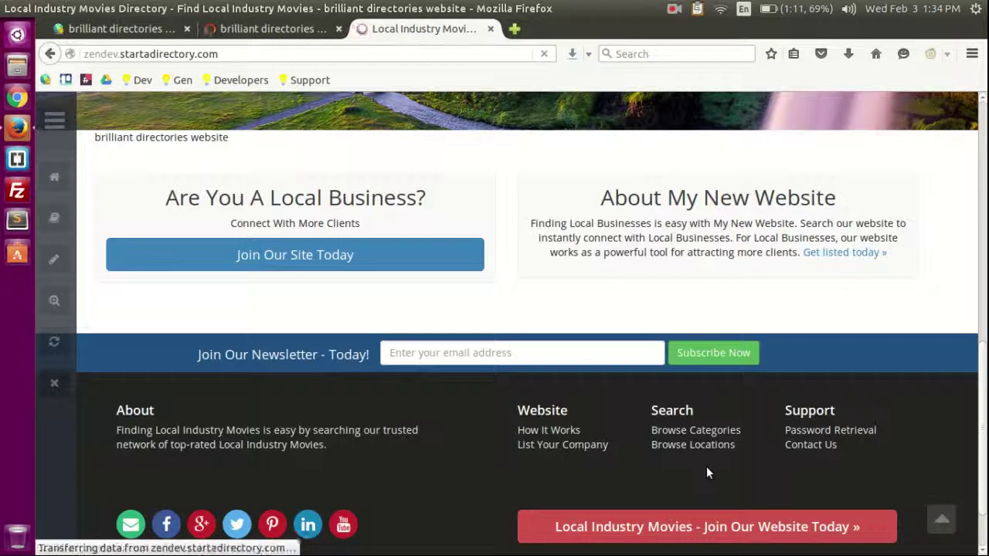
pyautogui.scroll(10, 676, 539)
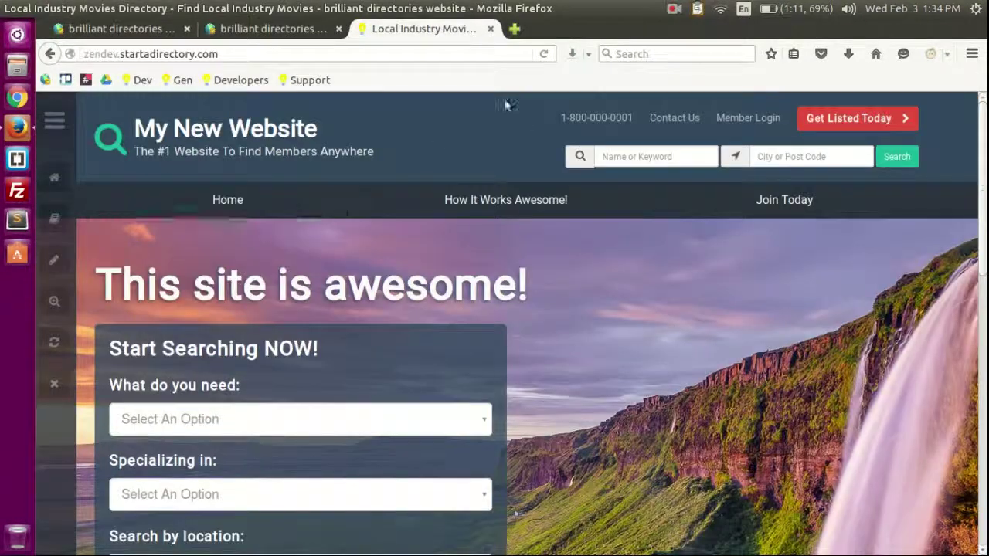
# Step: Open Settings > Admin Accounts to view the single active administrator account
pyautogui.click(265, 34)
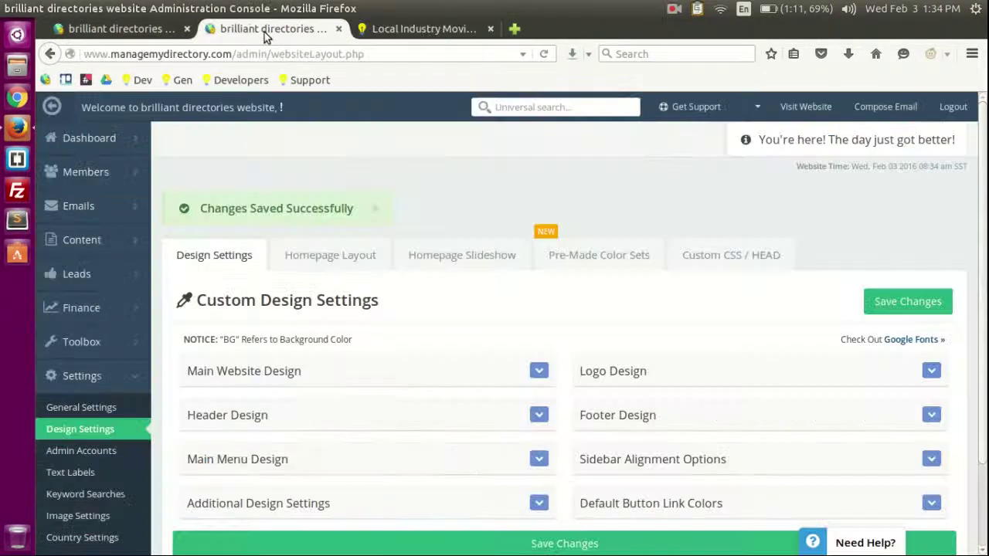
pyautogui.scroll(-2, 158, 433)
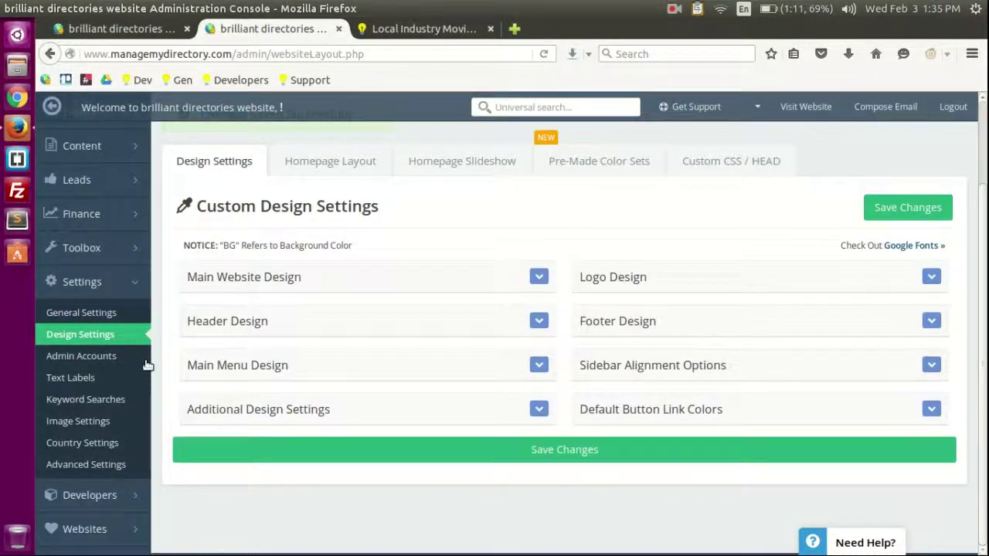
pyautogui.click(99, 360)
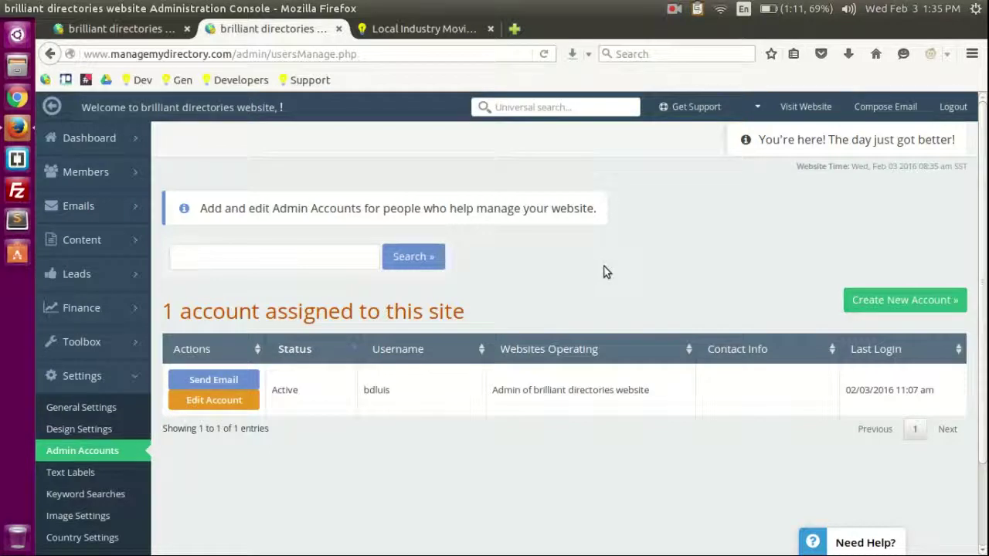
pyautogui.doubleClick(378, 390)
pyautogui.click(651, 249)
# Step: Open the Text Labels settings and look through the list
pyautogui.scroll(-2, 155, 371)
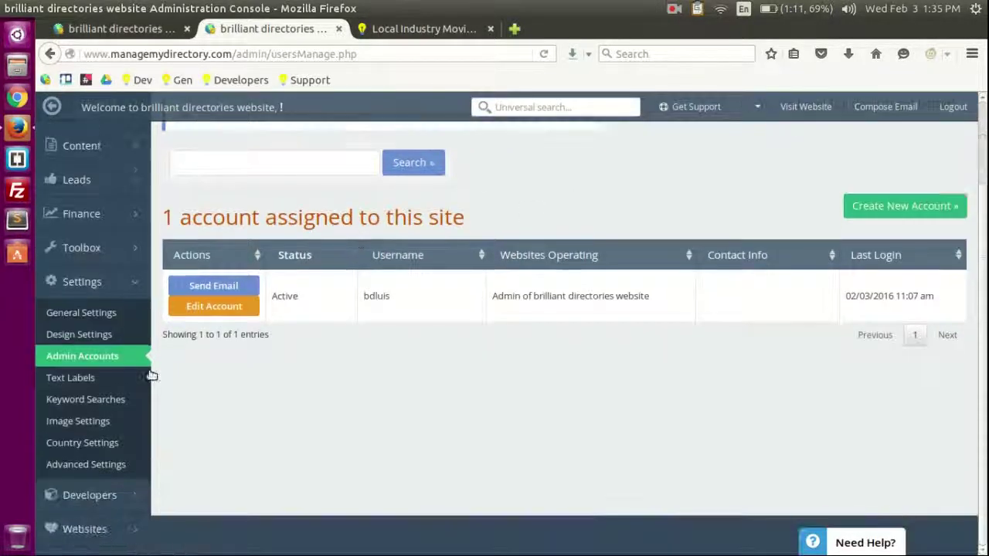
pyautogui.click(77, 379)
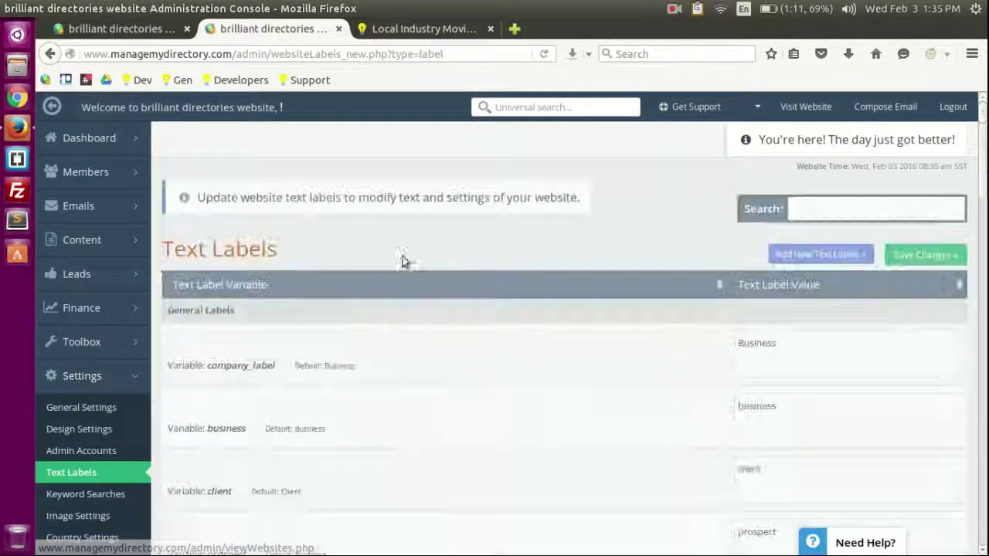
pyautogui.scroll(-3, 744, 305)
pyautogui.scroll(3, 627, 317)
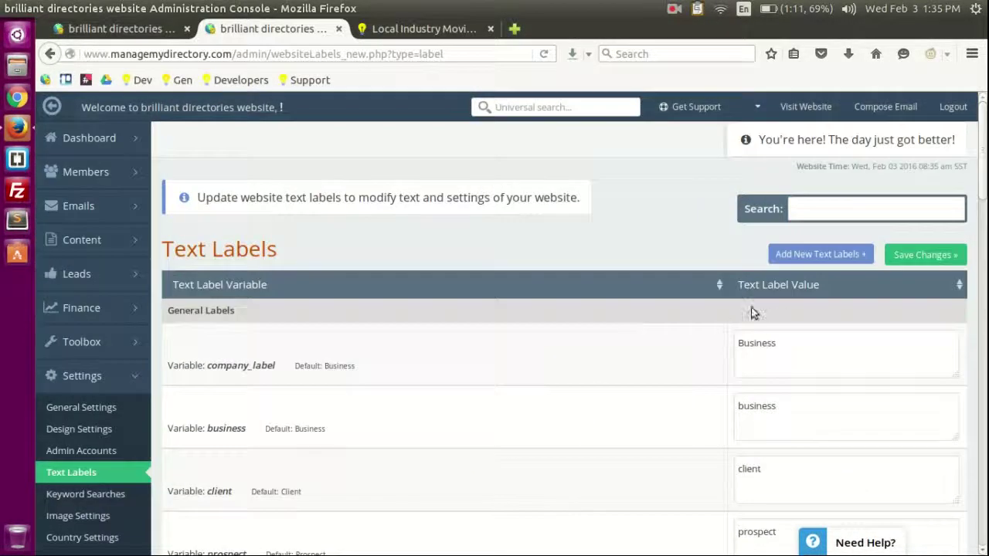
pyautogui.scroll(-10, 690, 365)
pyautogui.scroll(-3, 690, 368)
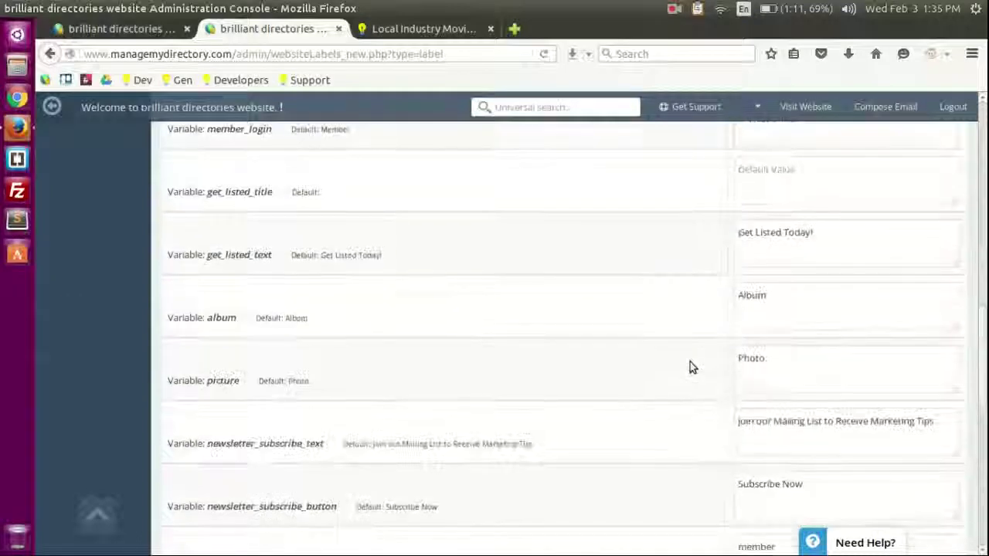
pyautogui.scroll(15, 688, 366)
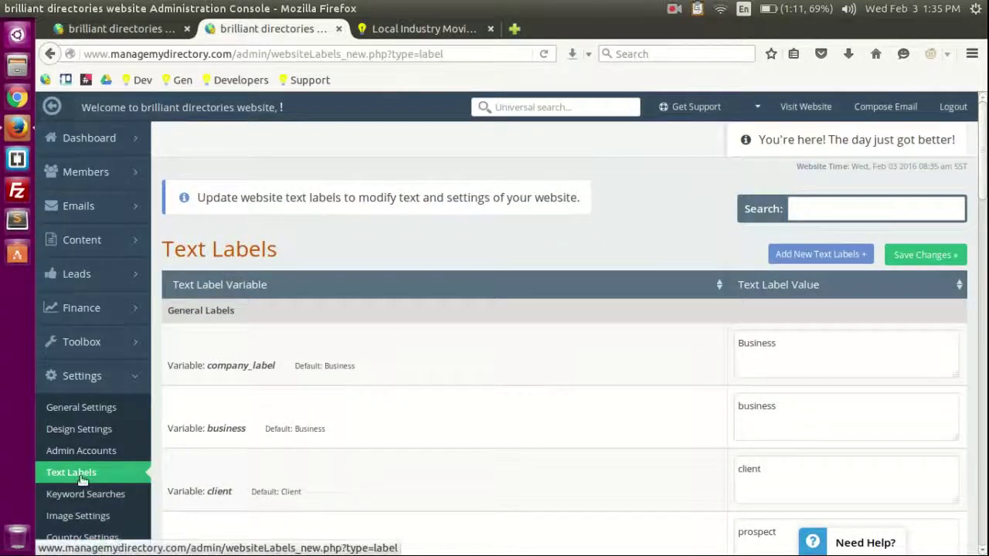
# Step: Browse Keyword Searches, Image Settings and Country Settings, ending on Advanced Settings
pyautogui.click(84, 497)
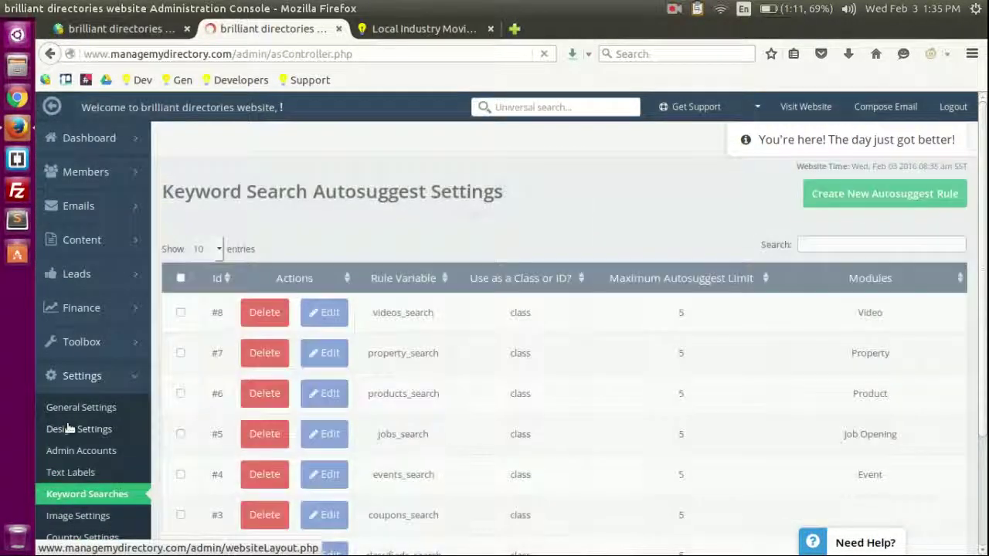
pyautogui.scroll(-3, 77, 429)
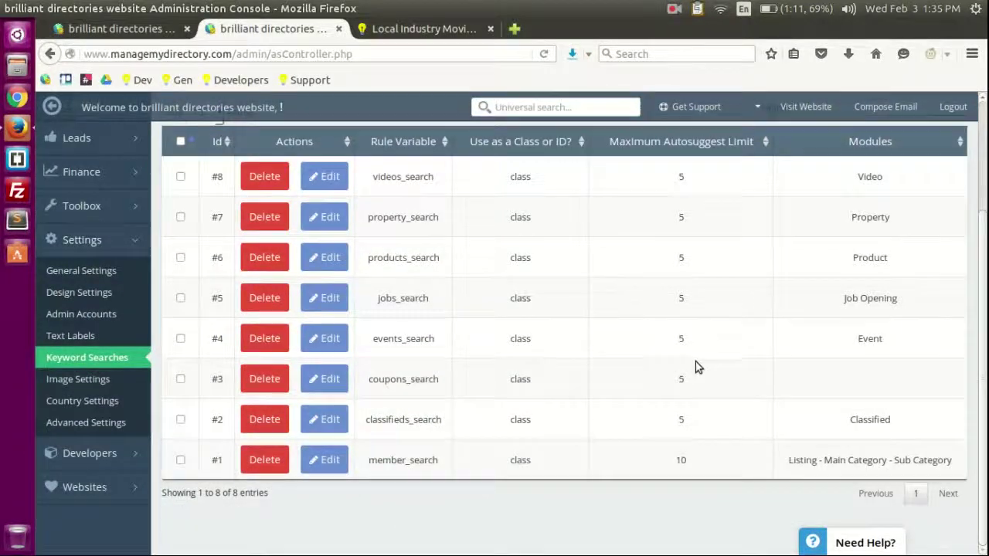
pyautogui.click(91, 380)
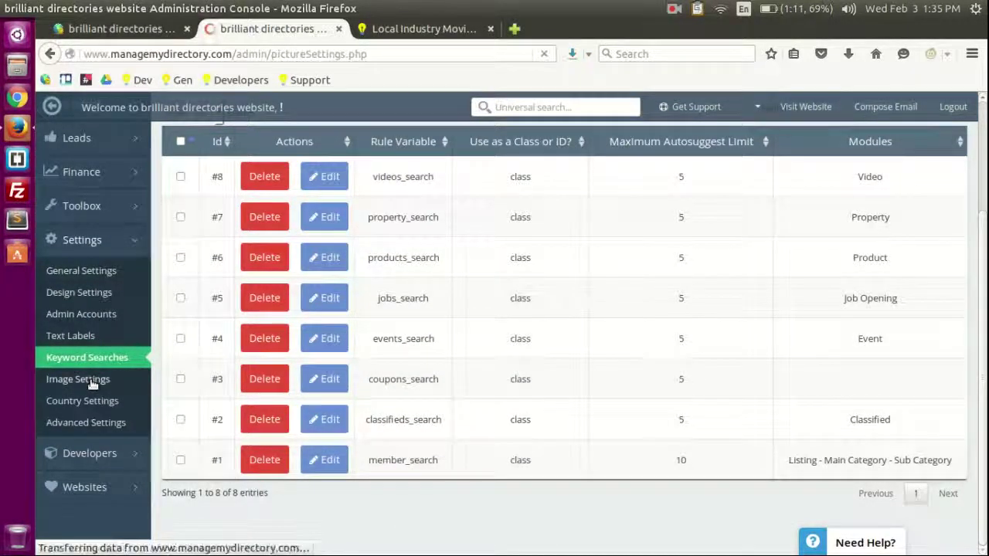
pyautogui.scroll(-3, 124, 371)
pyautogui.click(93, 412)
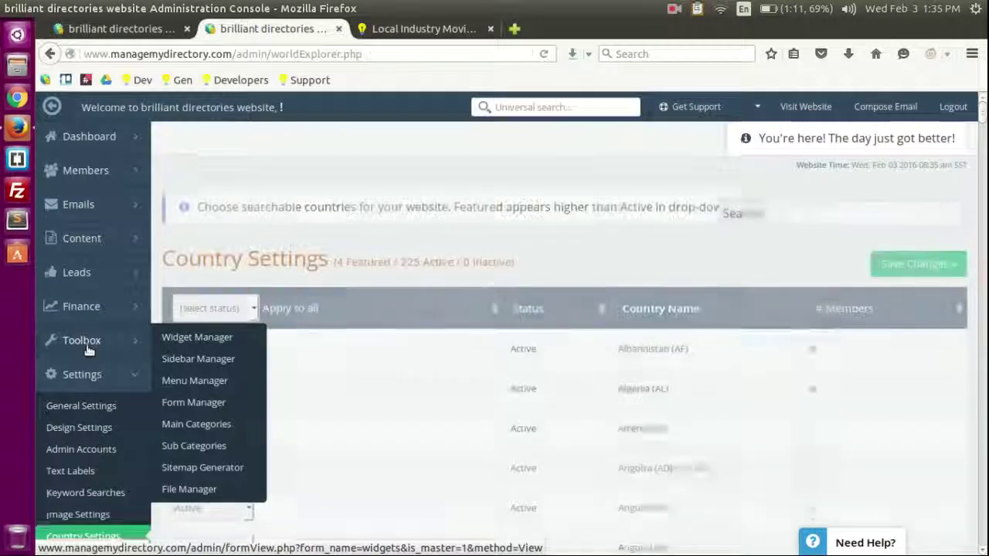
pyautogui.scroll(-5, 88, 363)
pyautogui.click(93, 353)
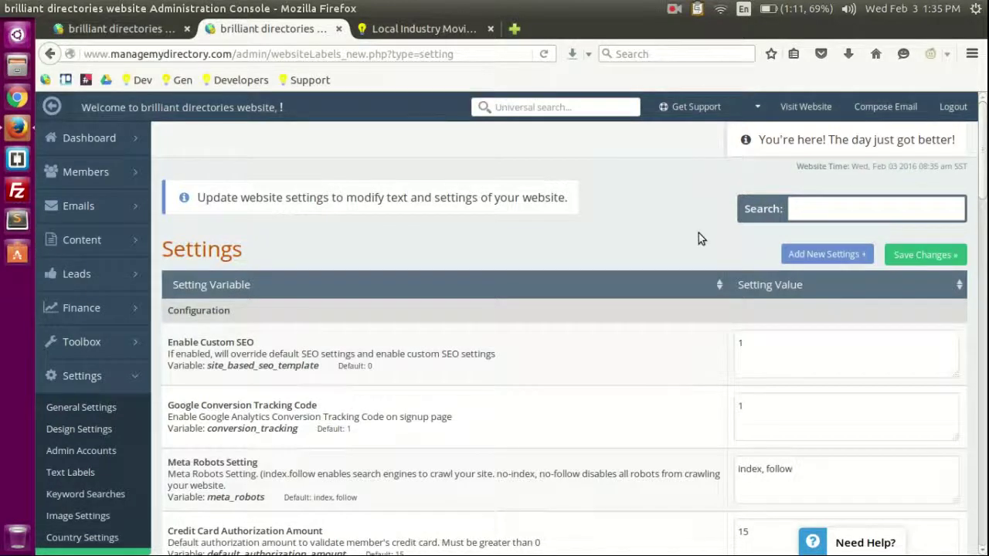
pyautogui.scroll(-5, 528, 265)
pyautogui.scroll(3, 454, 346)
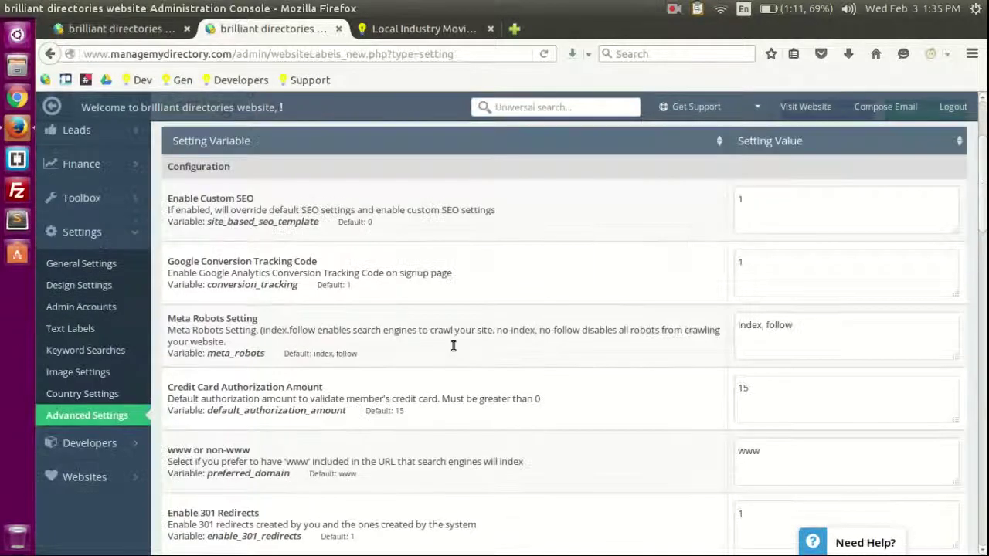
pyautogui.scroll(4, 453, 340)
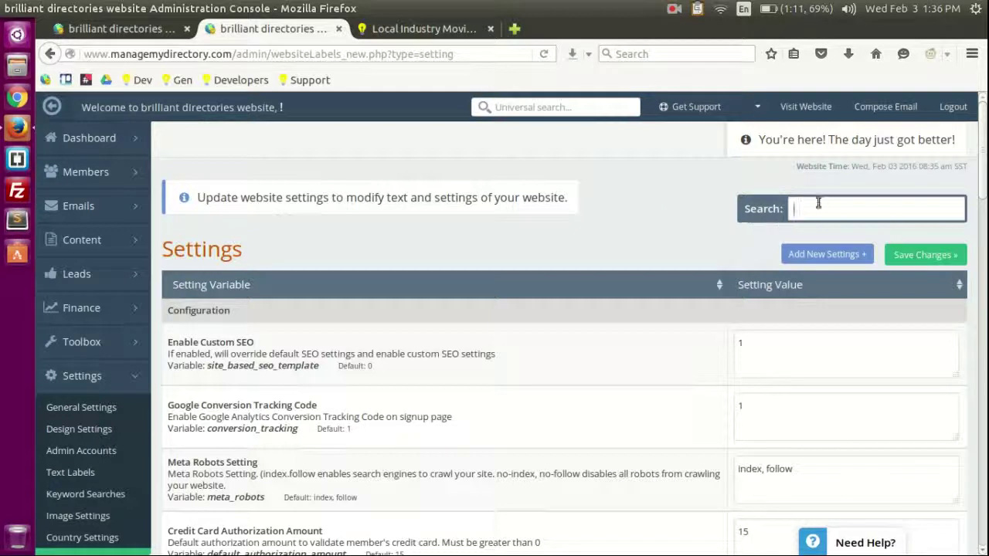
pyautogui.scroll(-8, 568, 432)
pyautogui.scroll(7, 568, 433)
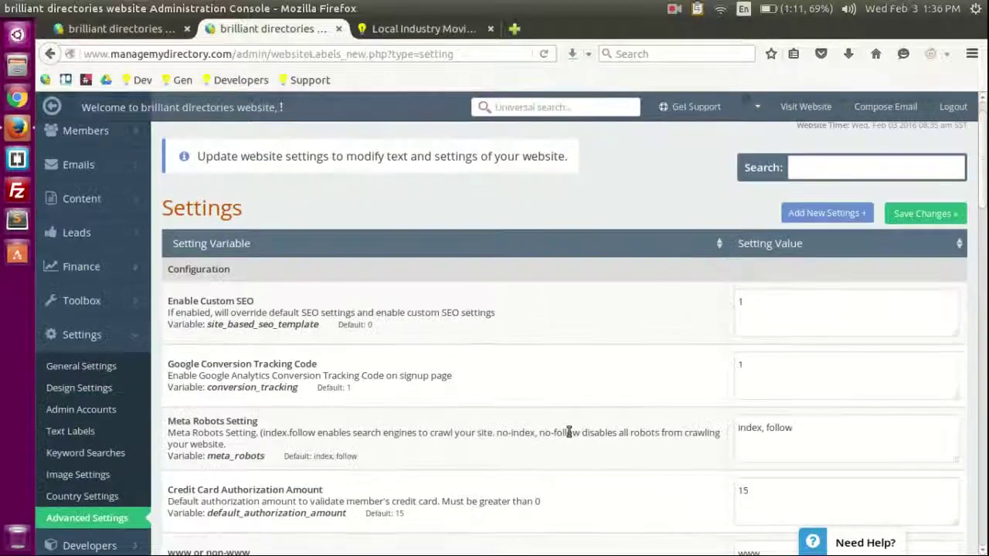
pyautogui.tripleClick(286, 313)
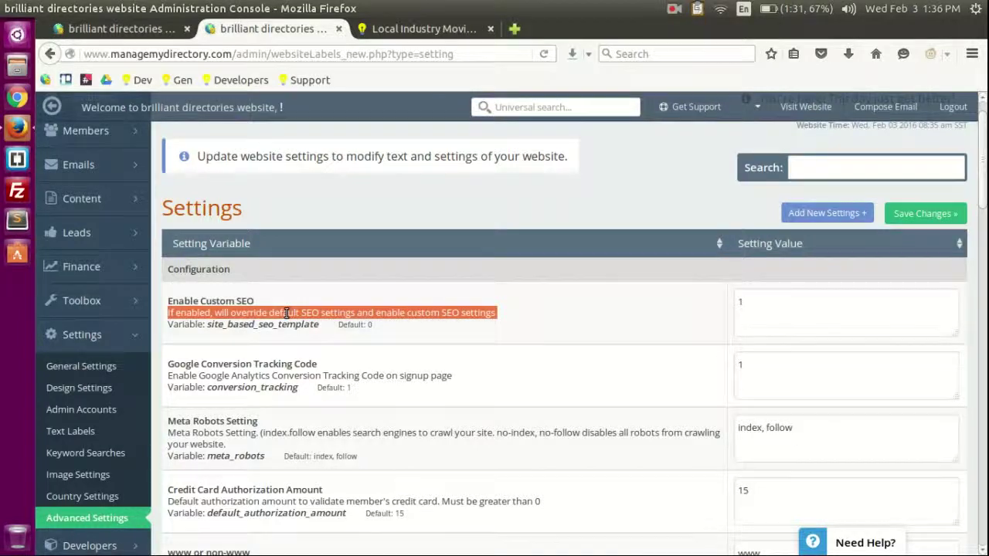
pyautogui.click(496, 311)
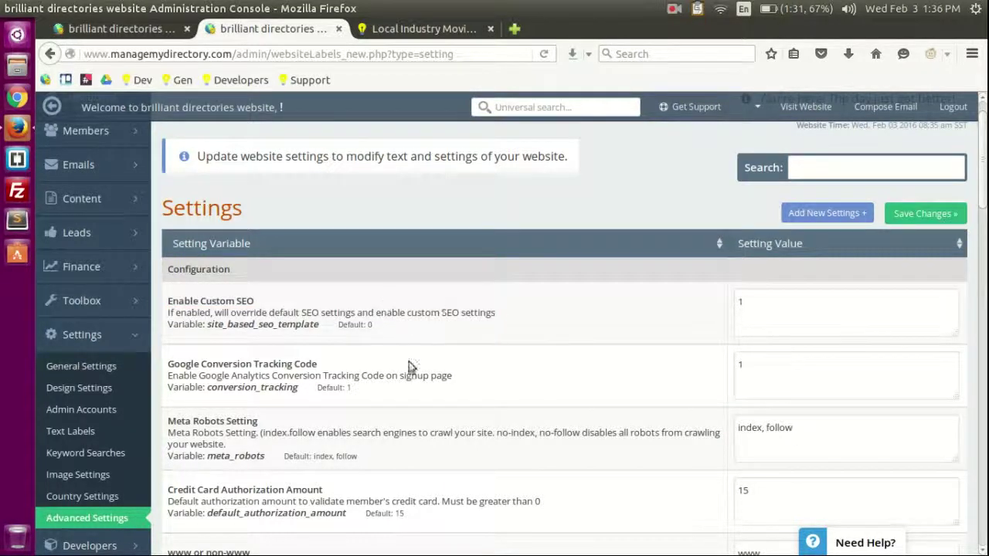
pyautogui.moveTo(208, 325); pyautogui.dragTo(325, 326)
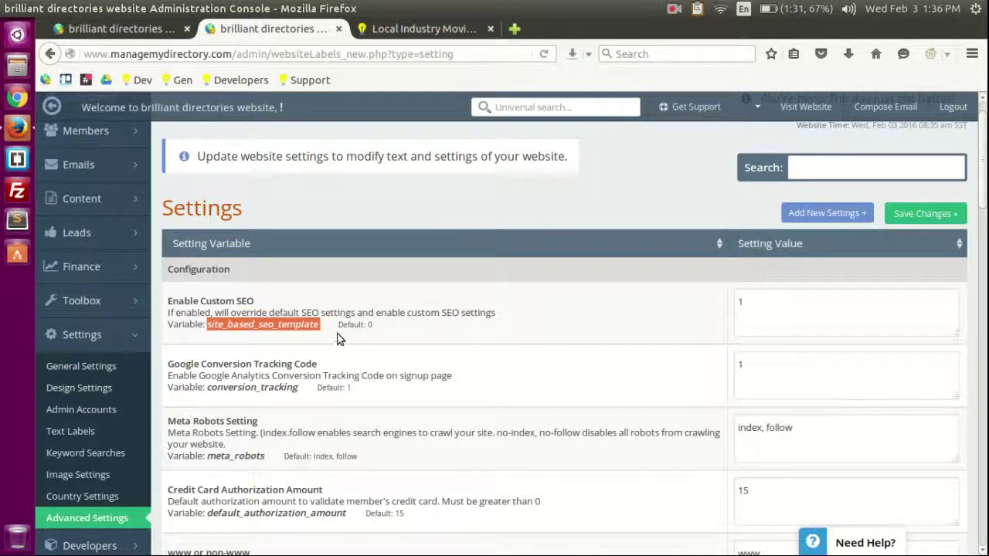
pyautogui.scroll(-10, 569, 353)
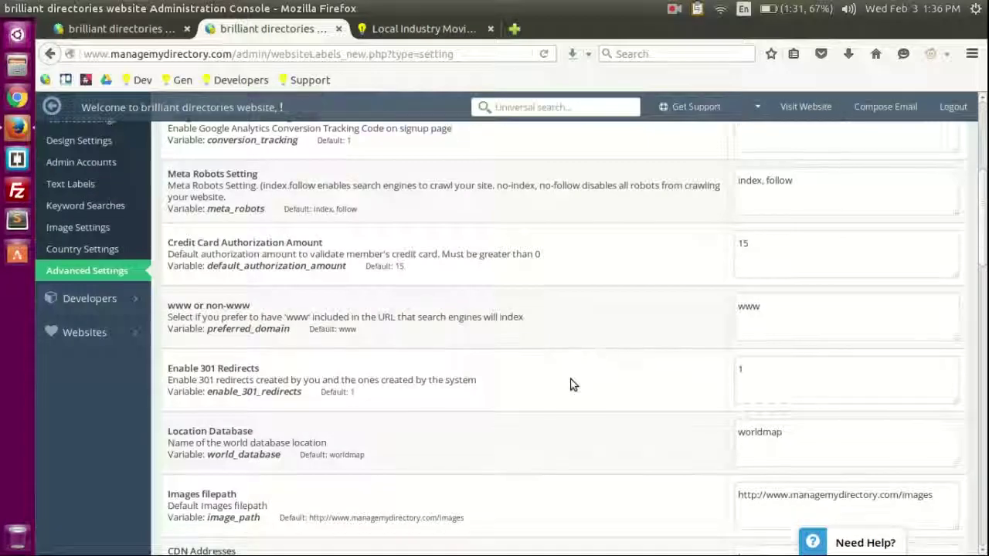
pyautogui.scroll(-8, 541, 353)
pyautogui.scroll(15, 536, 360)
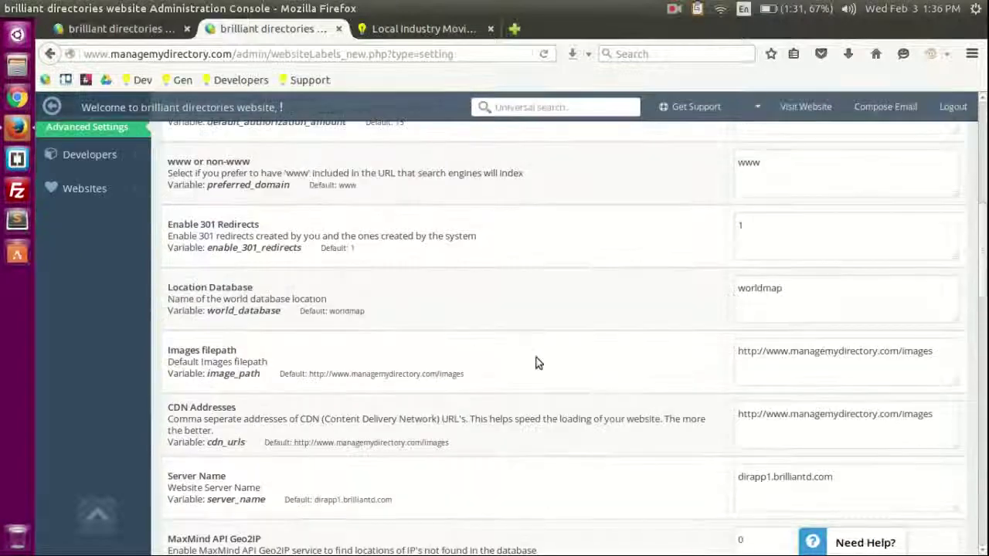
pyautogui.scroll(-20, 528, 324)
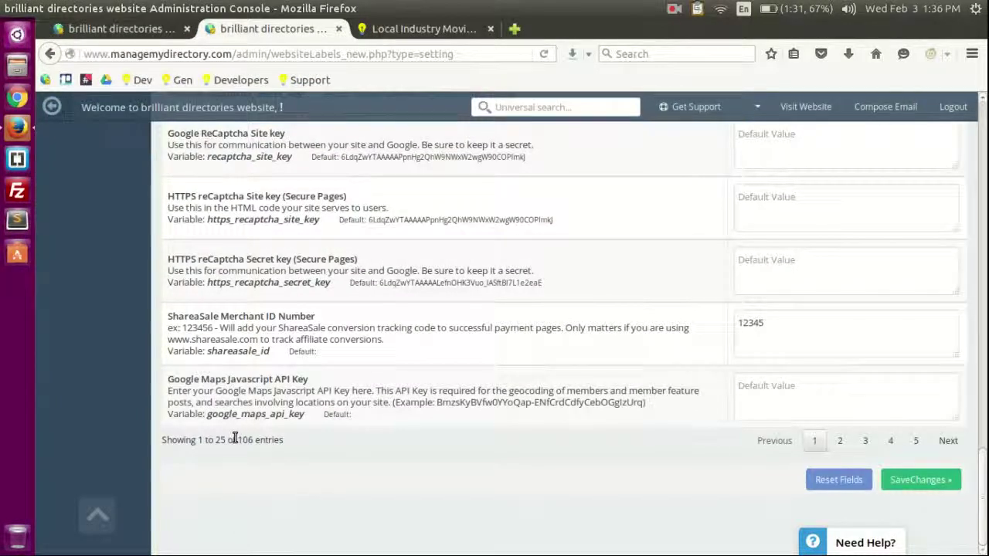
pyautogui.moveTo(242, 440); pyautogui.dragTo(249, 435)
pyautogui.click(403, 403)
pyautogui.scroll(10, 401, 417)
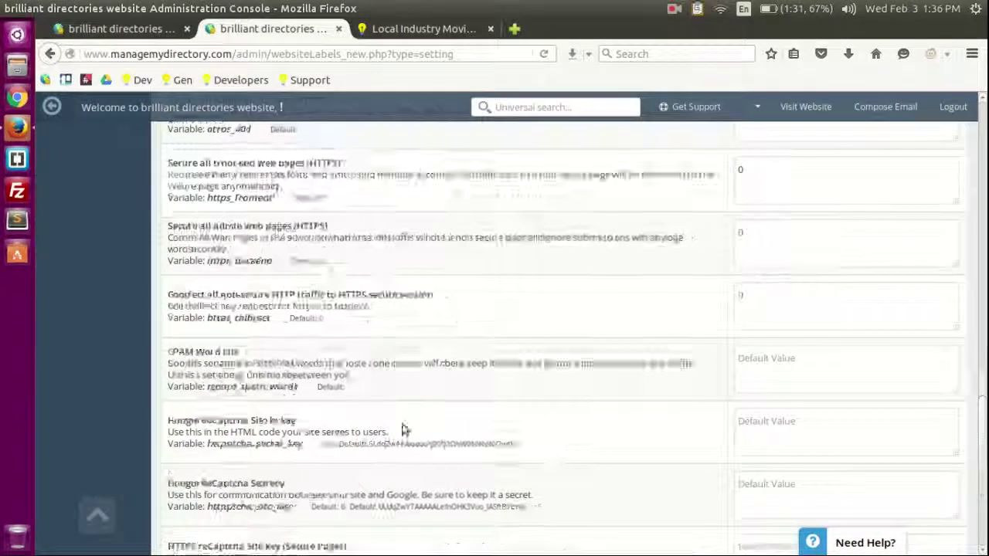
pyautogui.scroll(5, 386, 417)
pyautogui.scroll(-2, 231, 401)
pyautogui.moveTo(128, 386)
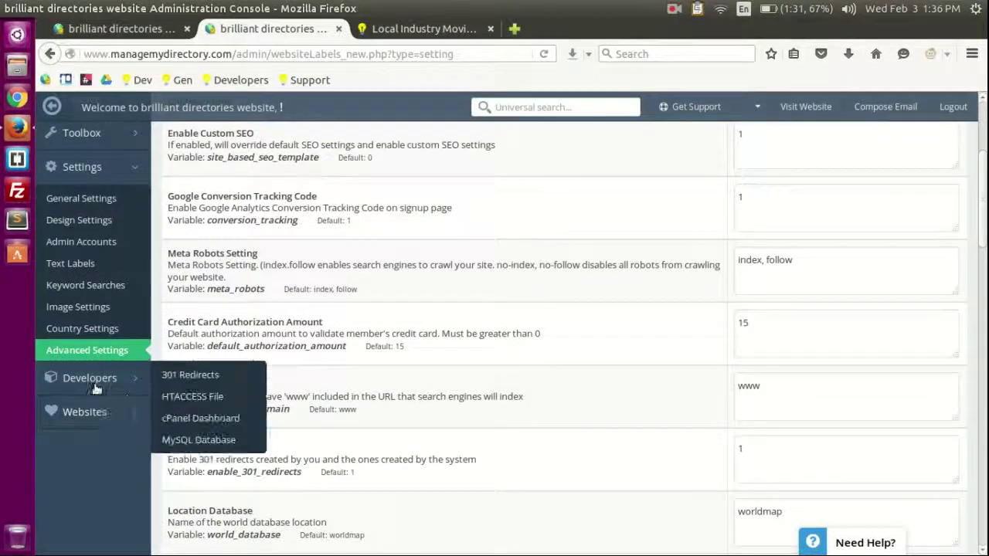
pyautogui.click(92, 379)
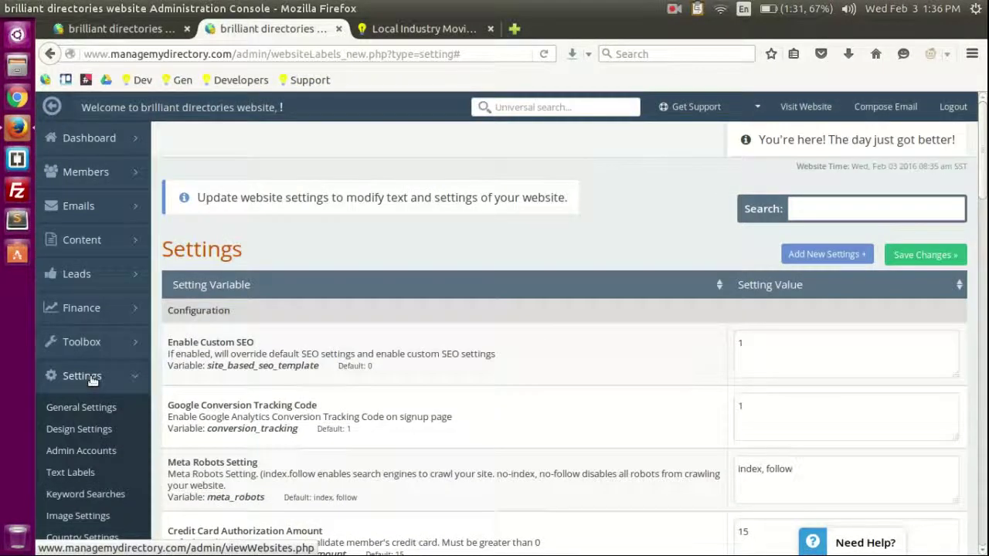
pyautogui.scroll(-5, 91, 379)
pyautogui.moveTo(101, 331)
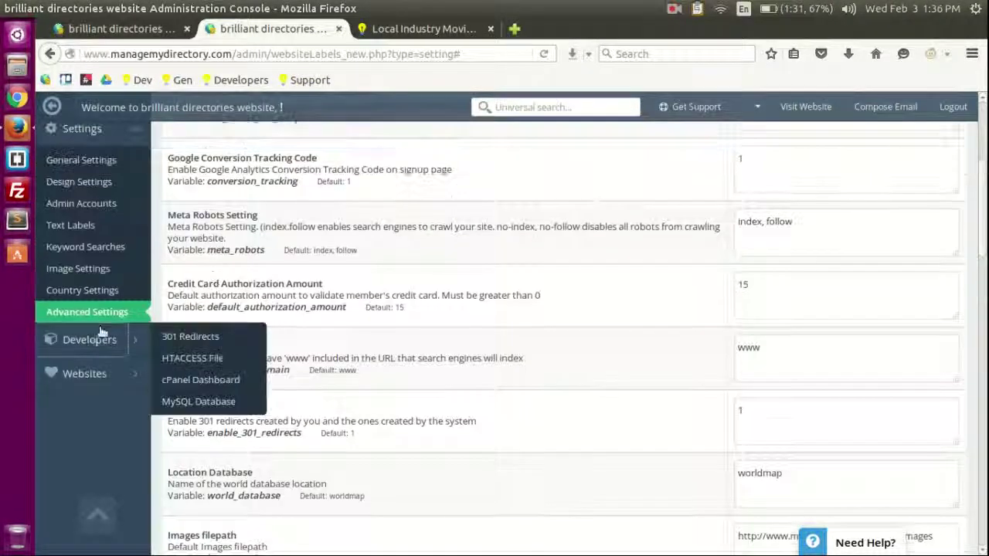
# Step: Open 301 Redirects and examine the /new-york/new-york/sample-category/sample-listing old page path
pyautogui.click(194, 338)
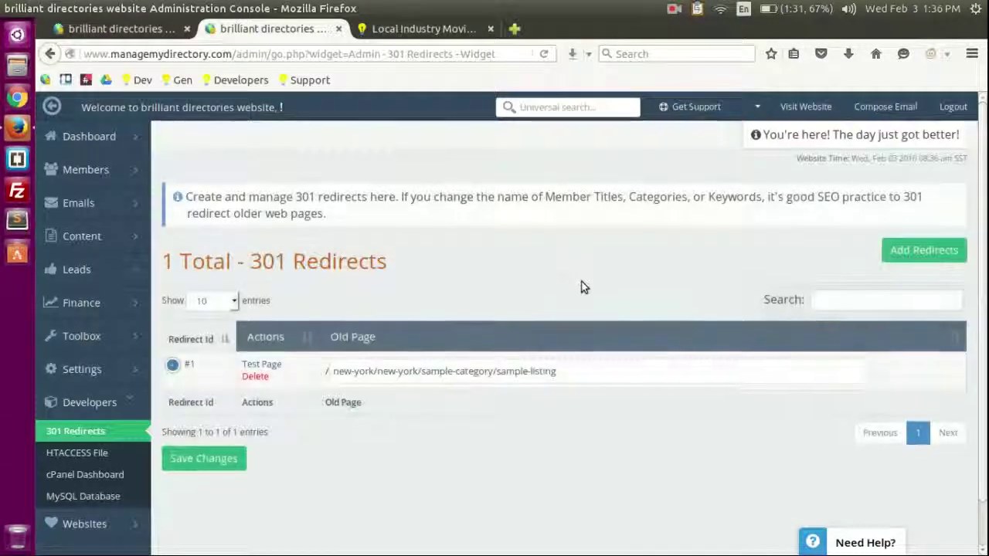
pyautogui.scroll(-1, 582, 287)
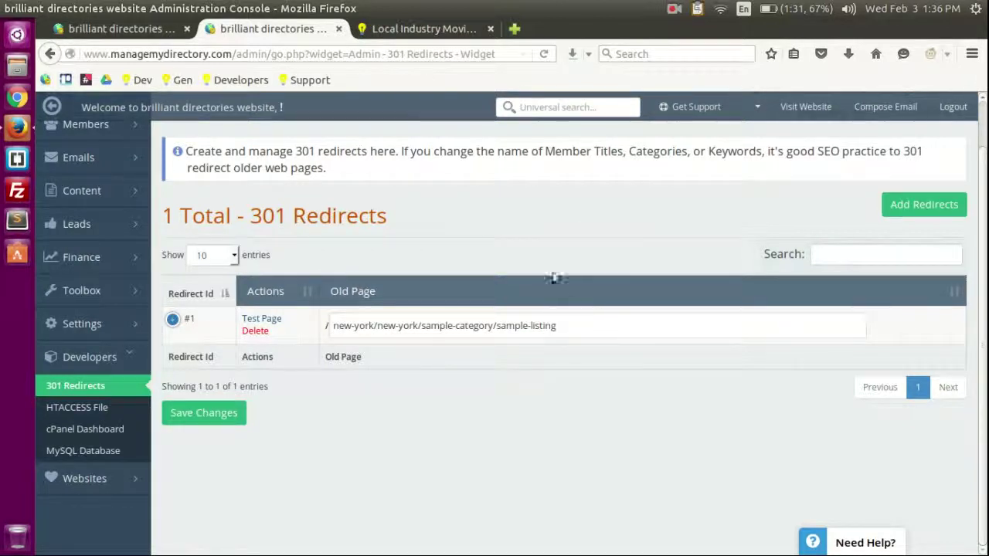
pyautogui.moveTo(506, 327); pyautogui.dragTo(547, 327)
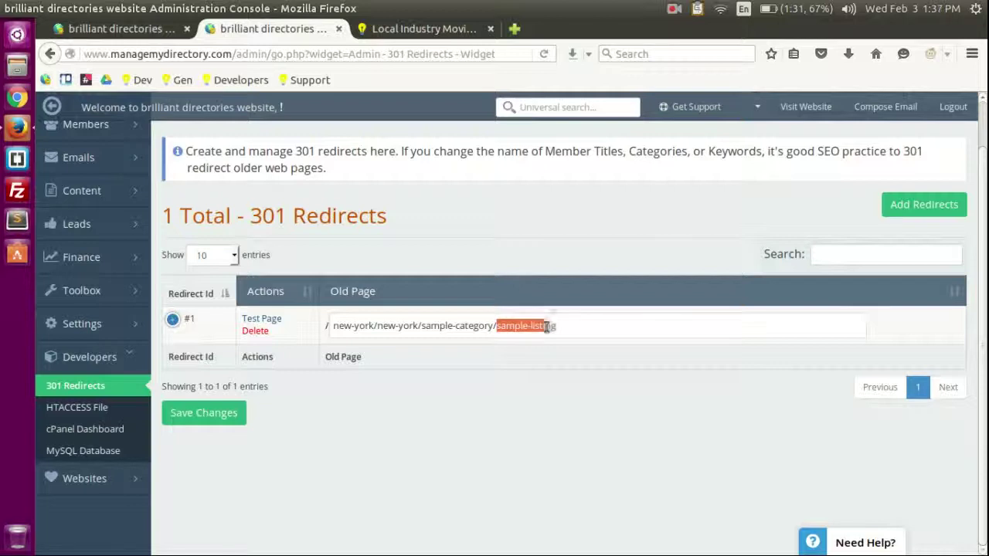
pyautogui.click(513, 328)
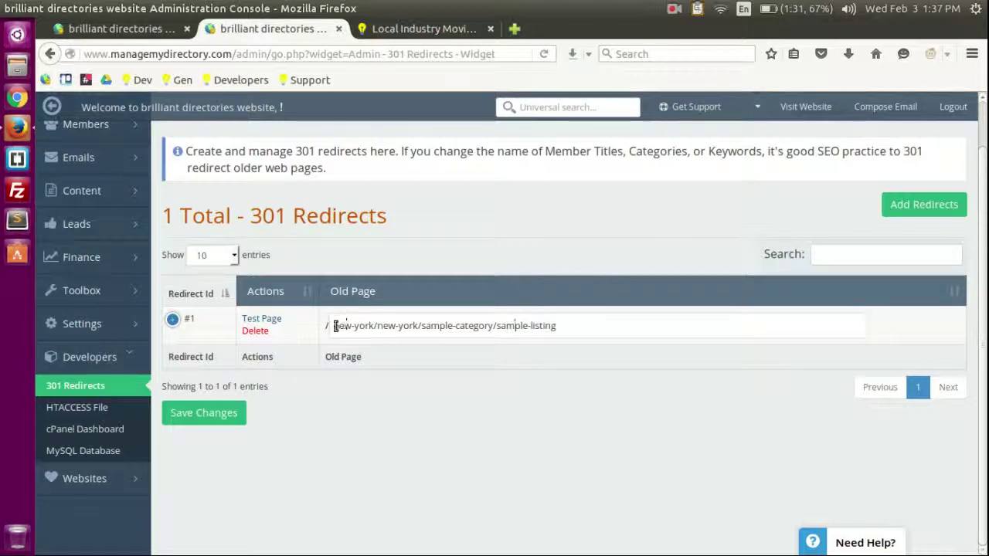
pyautogui.moveTo(334, 325); pyautogui.dragTo(499, 325)
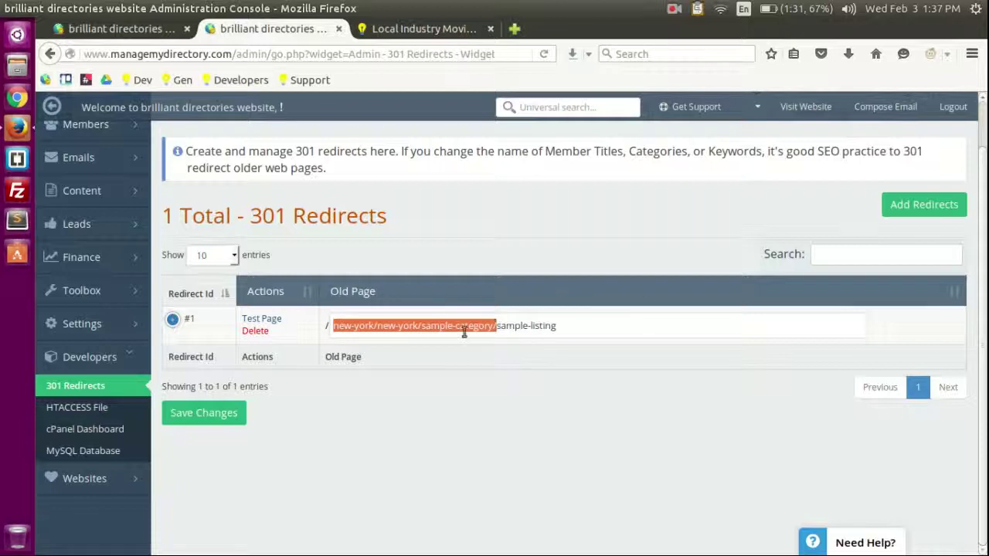
pyautogui.scroll(1, 618, 201)
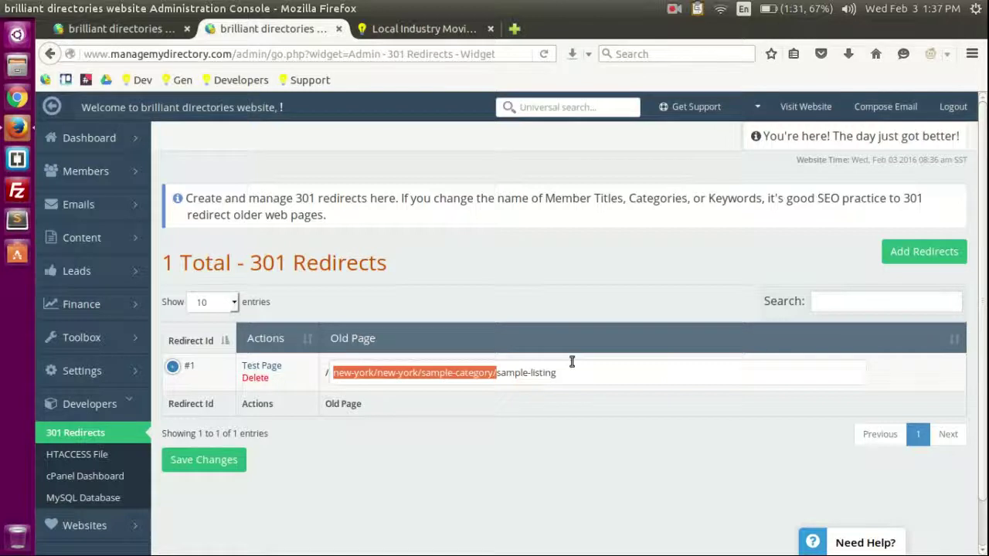
# Step: Test the redirect by loading /sample-listing in a new tab, then return to 301 Redirects
pyautogui.click(256, 367)
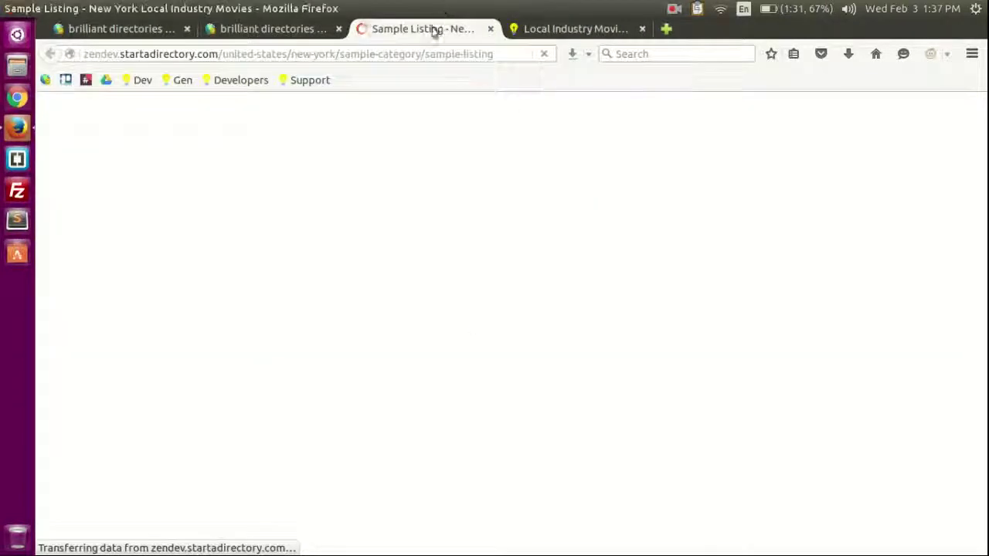
pyautogui.moveTo(223, 54); pyautogui.dragTo(417, 56)
pyautogui.press('BackSpace')
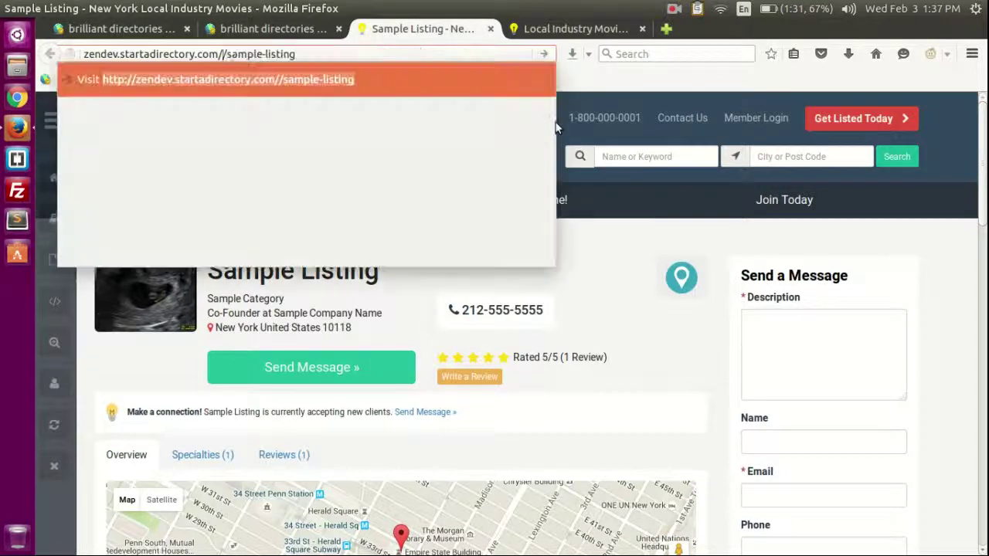
pyautogui.press('Return')
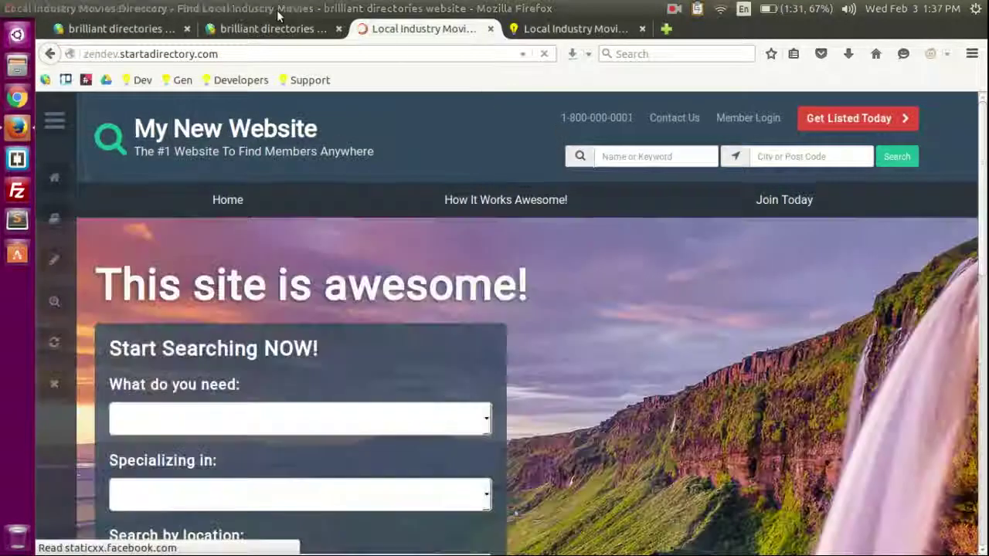
pyautogui.click(298, 31)
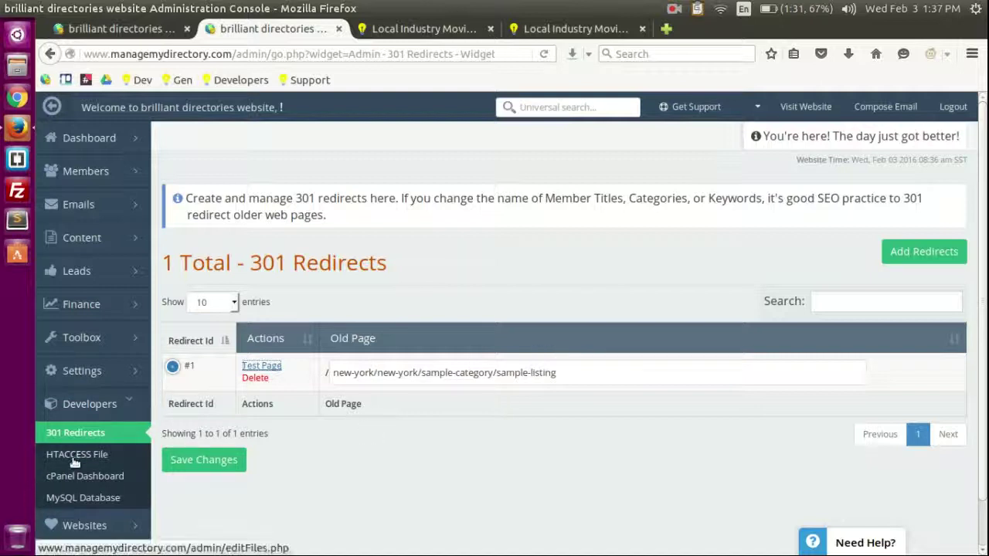
# Step: Open the .htaccess file editor to review the site's rewrite rules
pyautogui.click(66, 458)
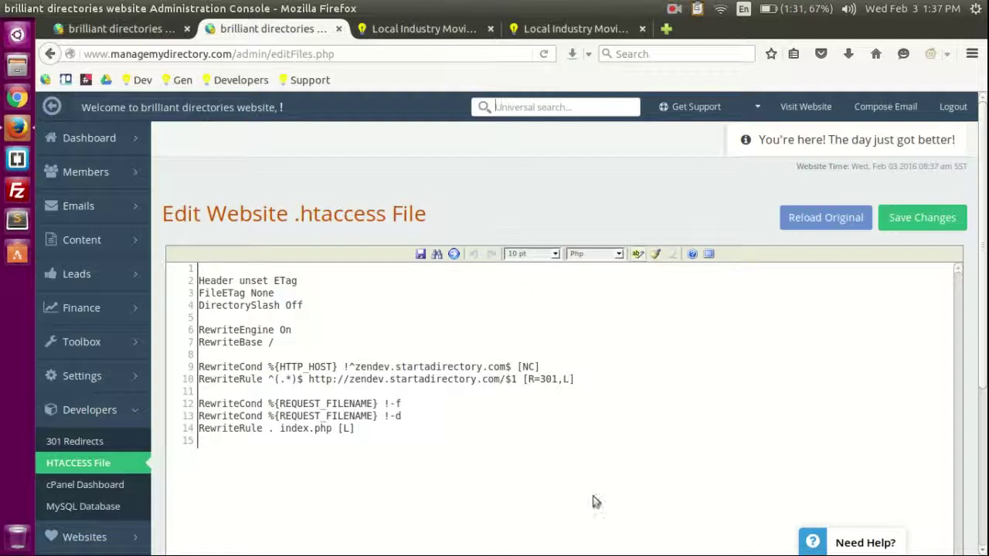
pyautogui.moveTo(89, 374)
pyautogui.scroll(-3, 90, 402)
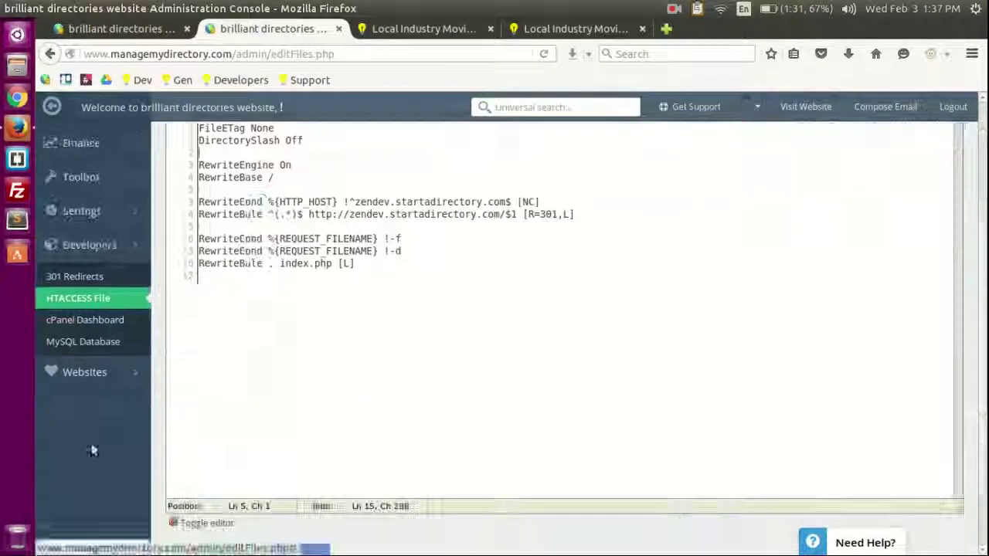
# Step: Look through the cPanel dashboard in a separate tab, then close it
pyautogui.middleClick(106, 321)
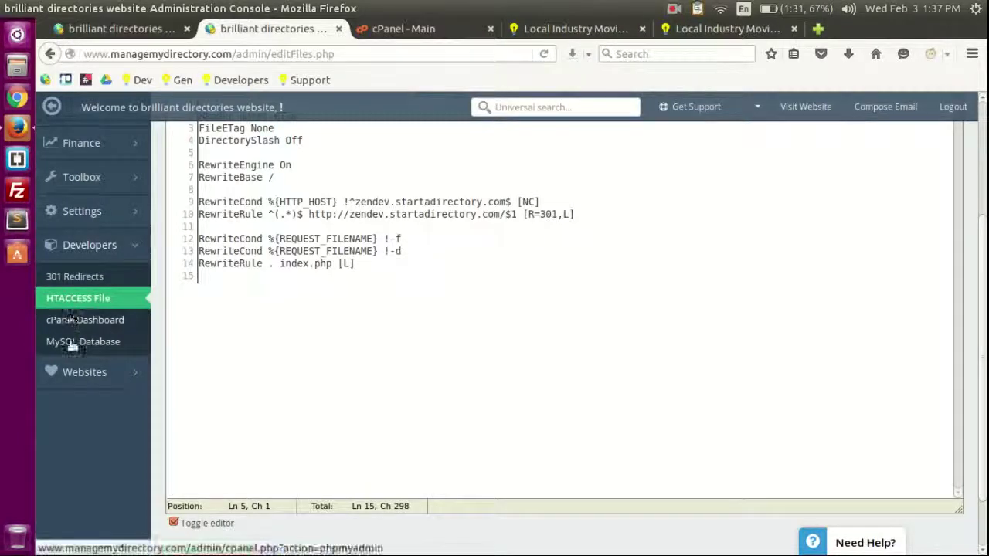
pyautogui.click(402, 31)
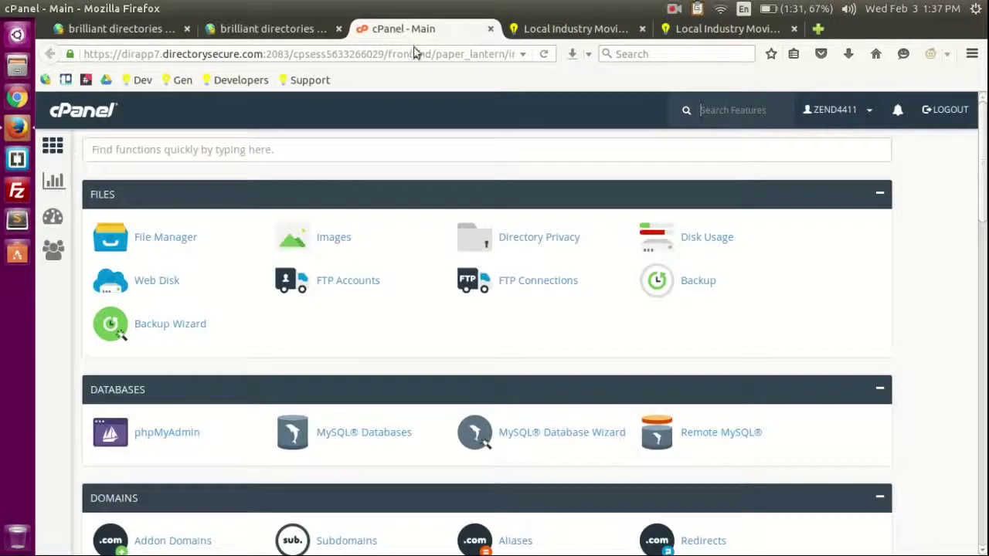
pyautogui.scroll(-10, 651, 282)
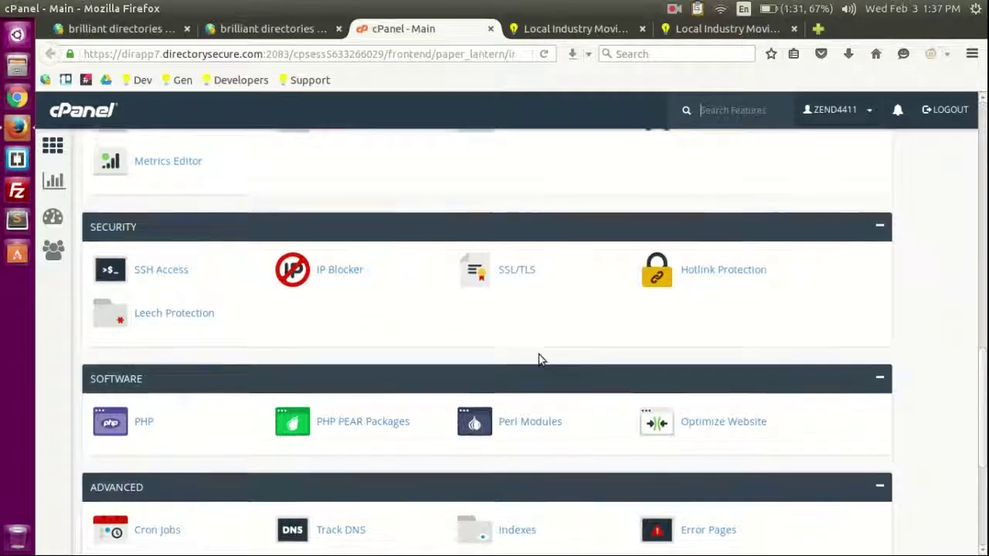
pyautogui.scroll(10, 539, 355)
pyautogui.middleClick(379, 24)
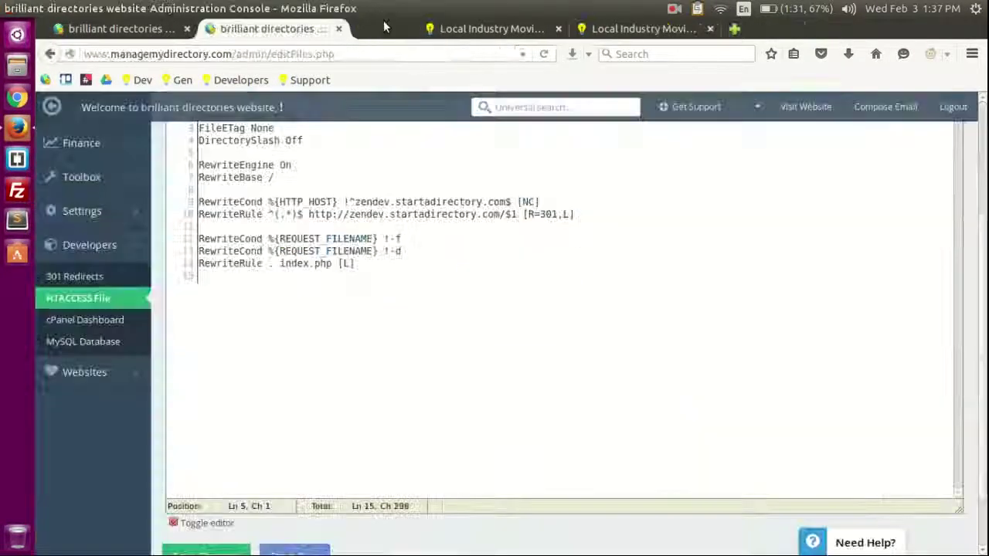
# Step: Check phpMyAdmin via MySQL Database in a separate tab, then close it
pyautogui.middleClick(82, 349)
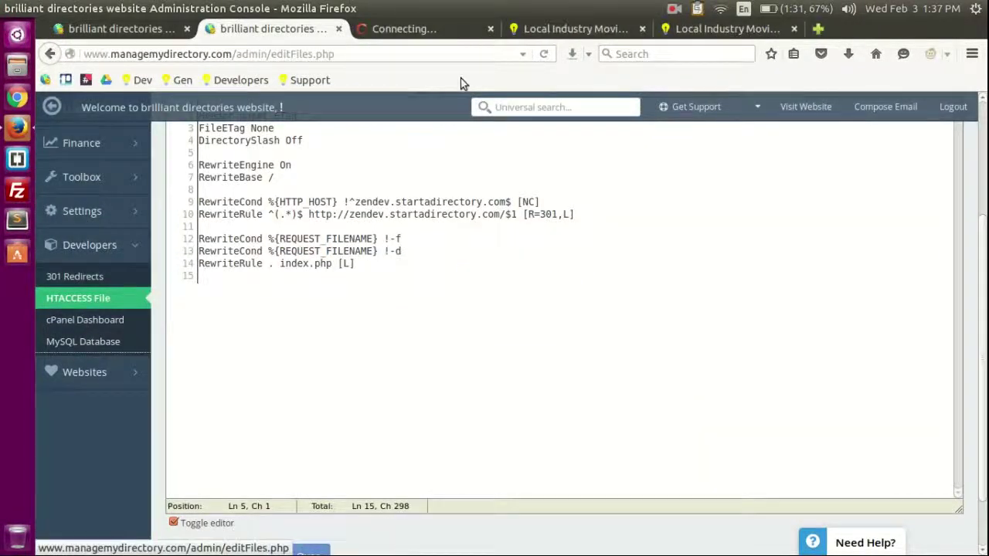
pyautogui.scroll(-1, 181, 331)
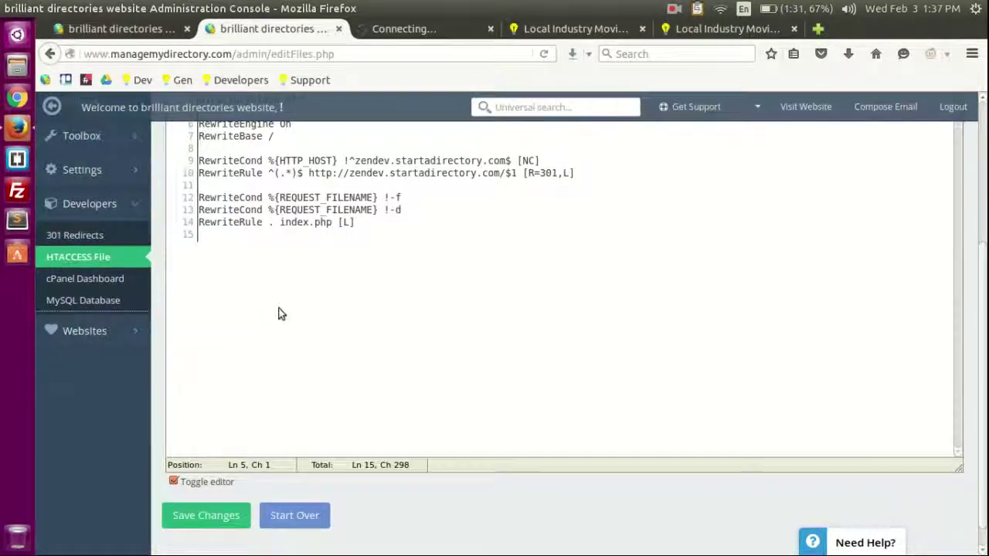
pyautogui.scroll(1, 278, 311)
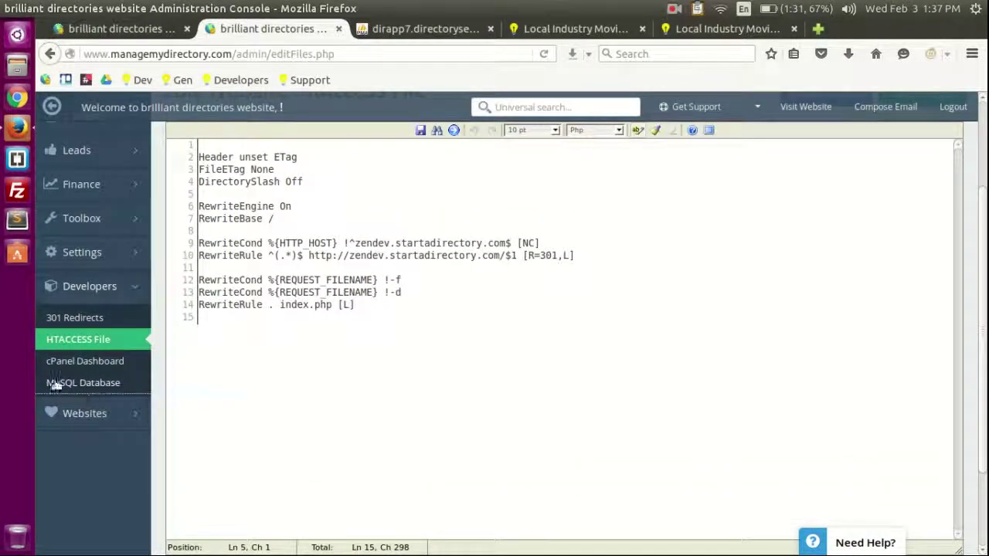
pyautogui.click(417, 31)
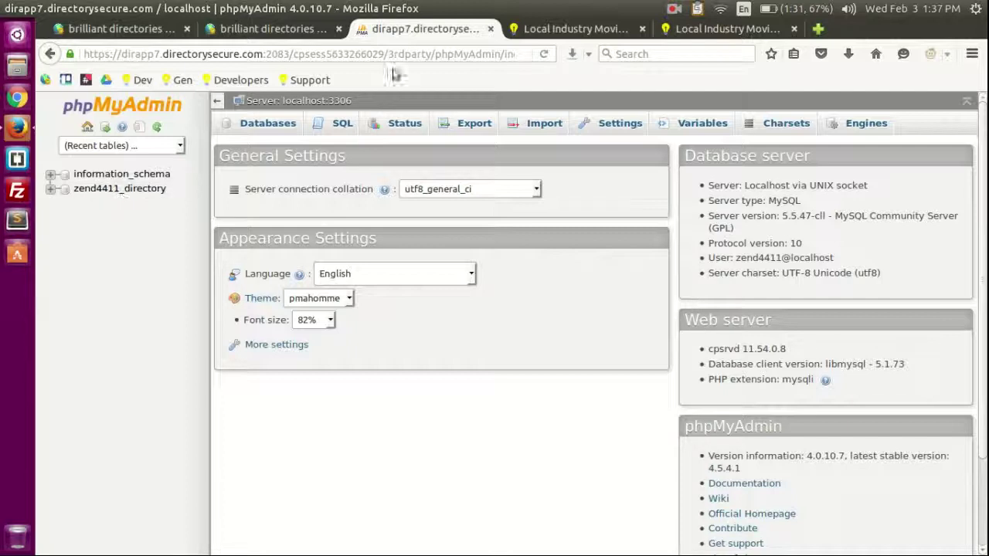
pyautogui.middleClick(402, 37)
pyautogui.moveTo(105, 315)
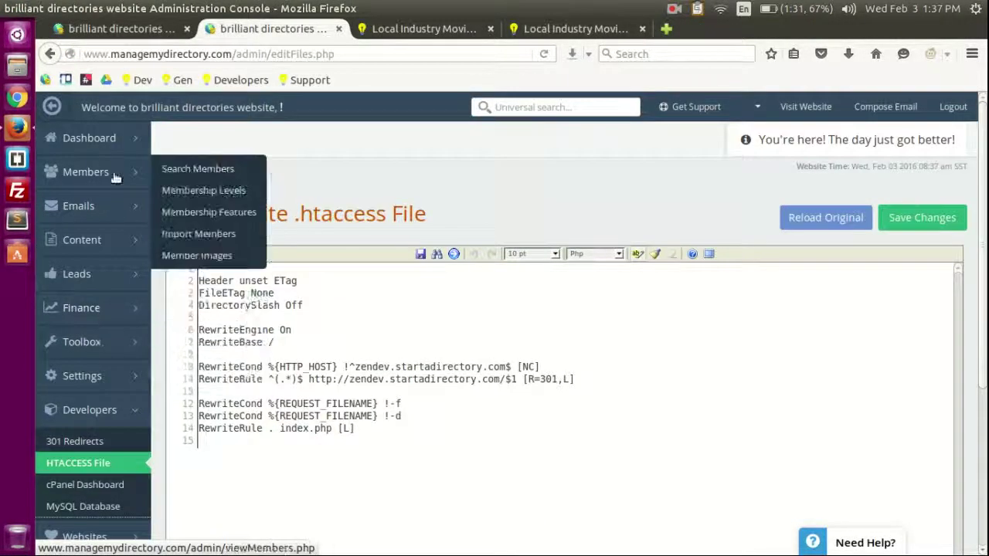
# Step: Return to the Dashboard (4 members, $0.00 revenue) and preview the Members, Emails and Toolbox submenus
pyautogui.click(96, 136)
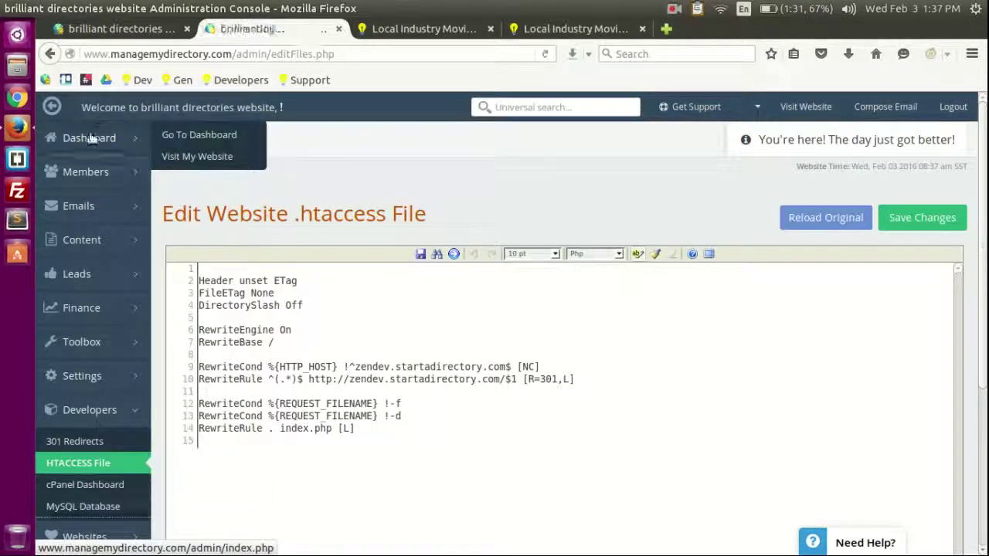
pyautogui.moveTo(74, 176)
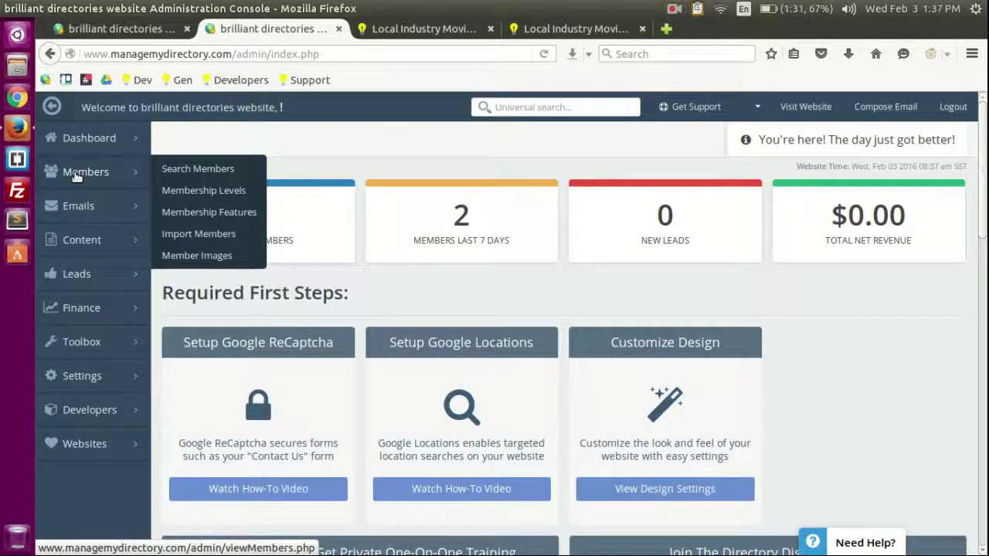
pyautogui.moveTo(71, 209)
pyautogui.moveTo(108, 180)
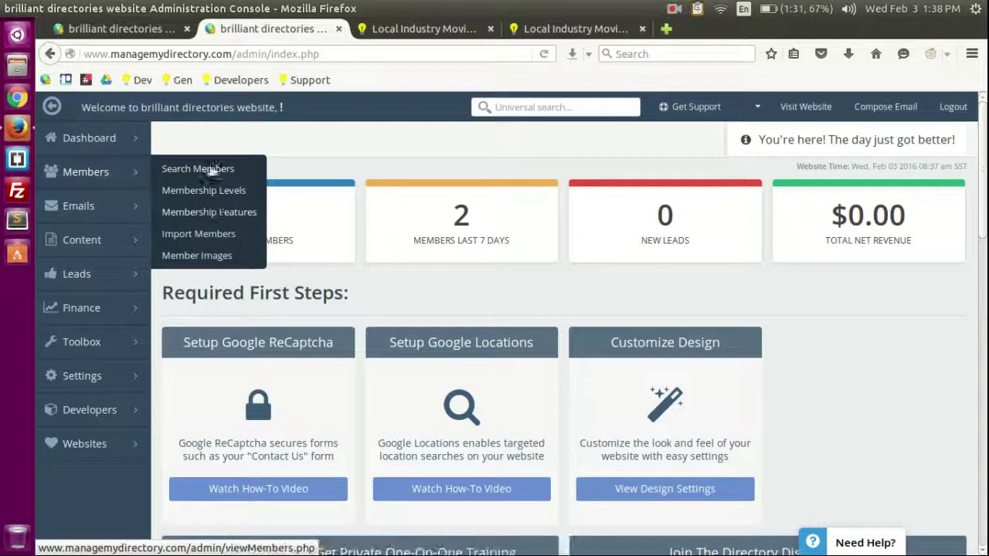
pyautogui.moveTo(91, 355)
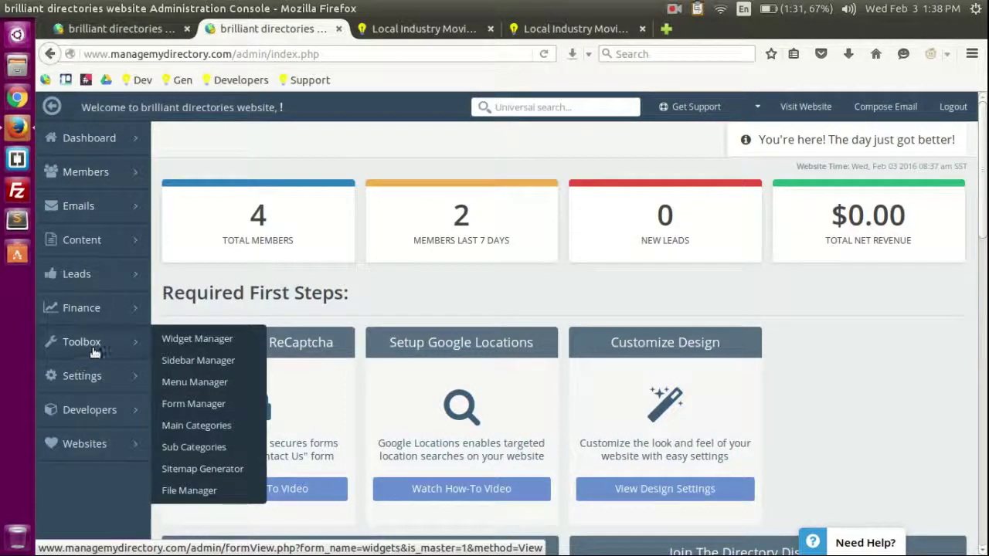